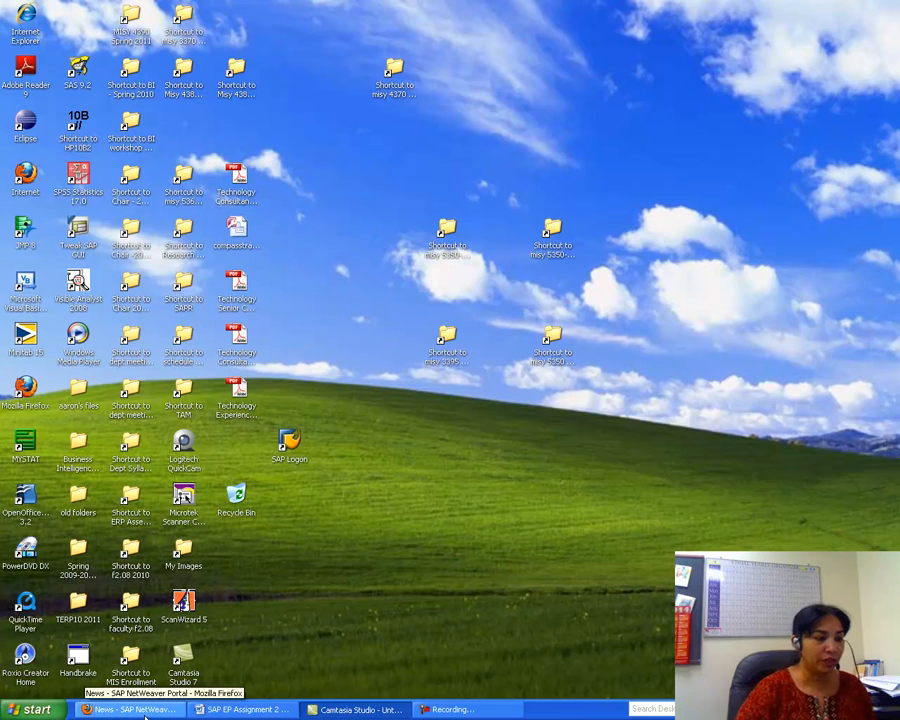
- Read SAP EP Assignment 2 in Word, then return to the Firefox portal News page
left_click(266, 709)
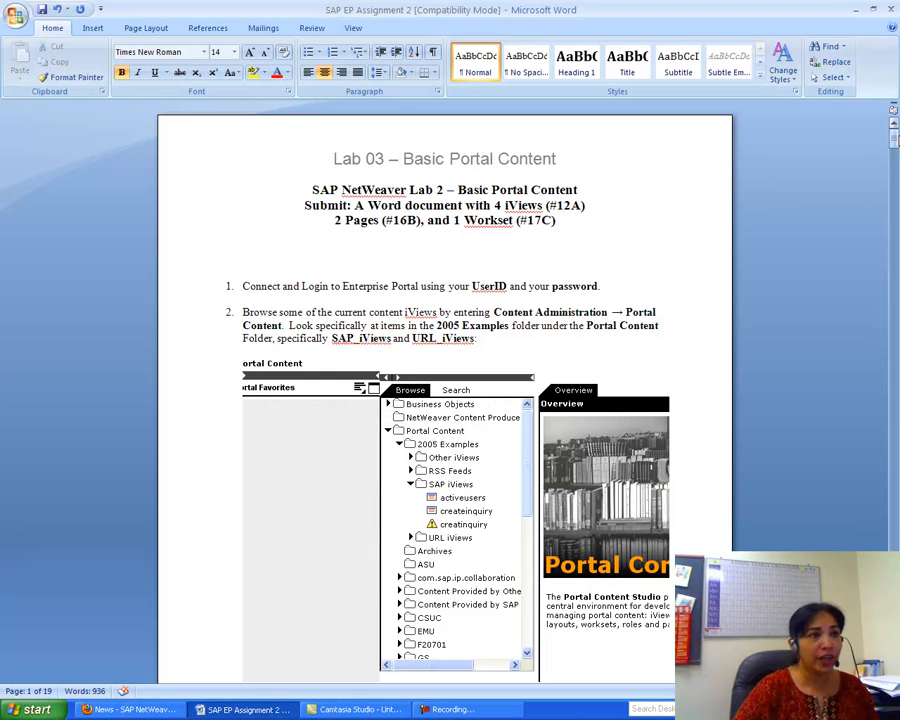
left_click(896, 142)
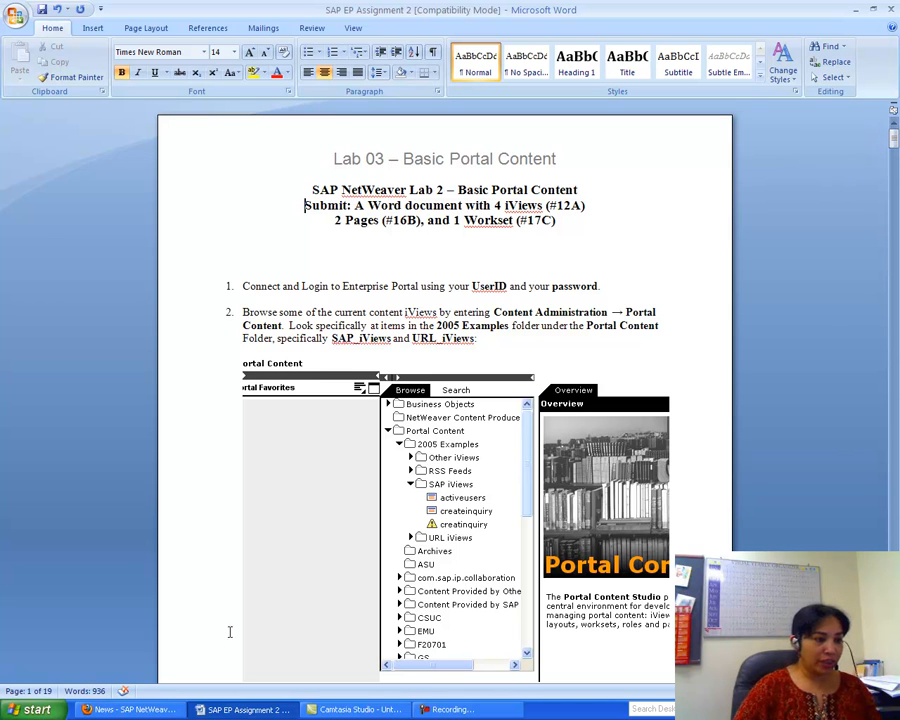
left_click(150, 709)
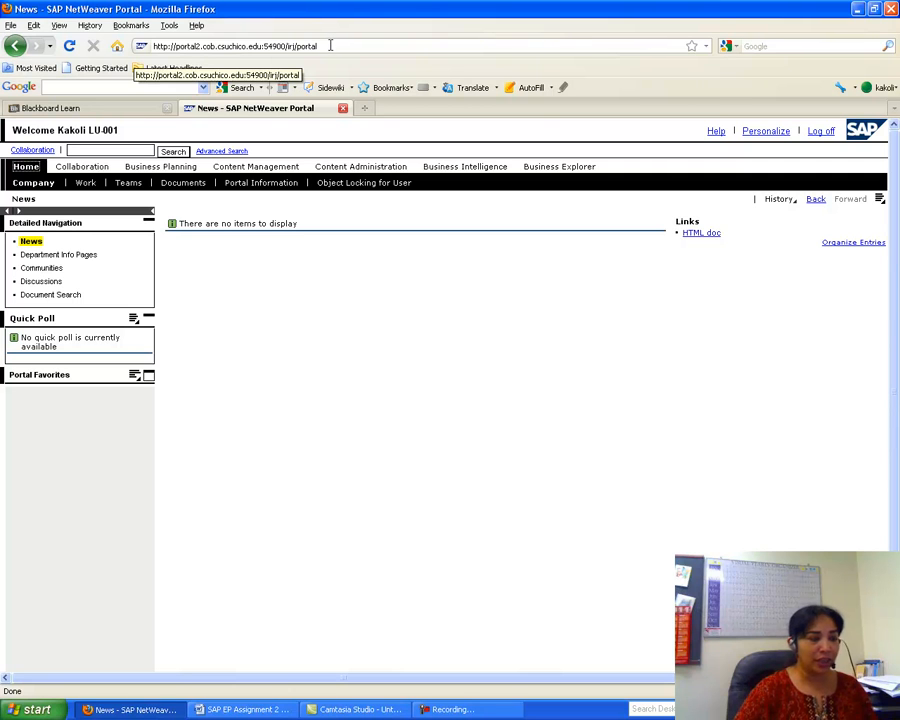
left_click(262, 711)
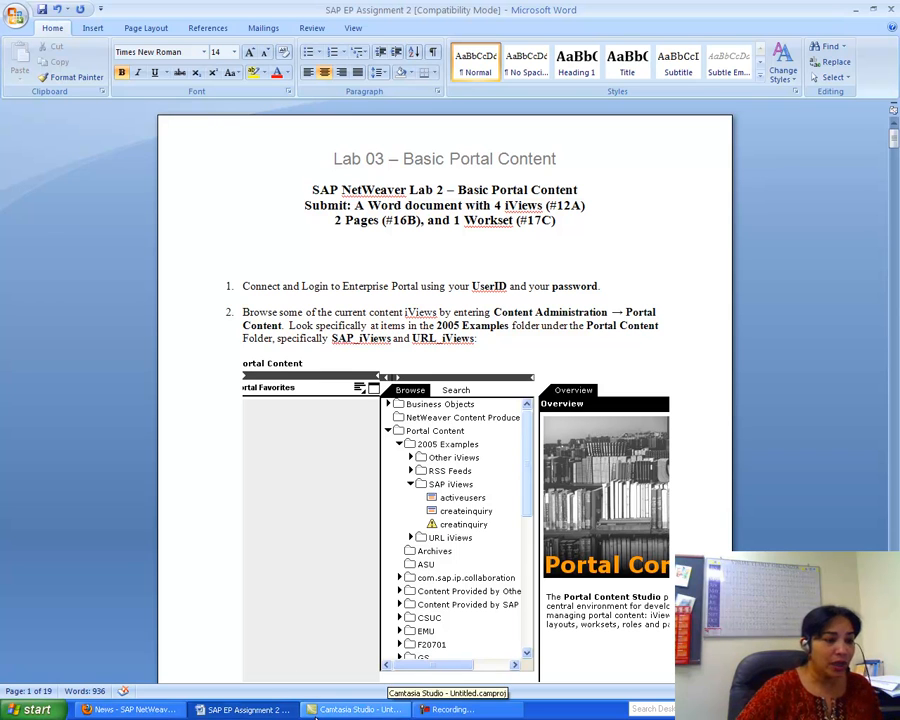
left_click(152, 709)
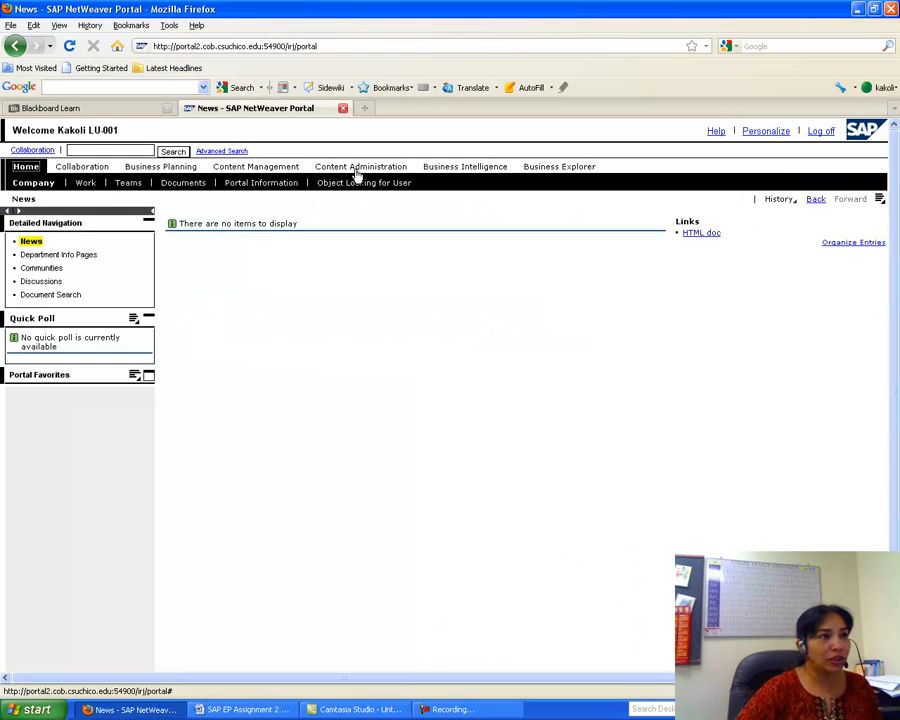
- In Content Administration, expand 2005 Examples and its SAP, URL, RSS Feeds and Other iViews folders
left_click(359, 170)
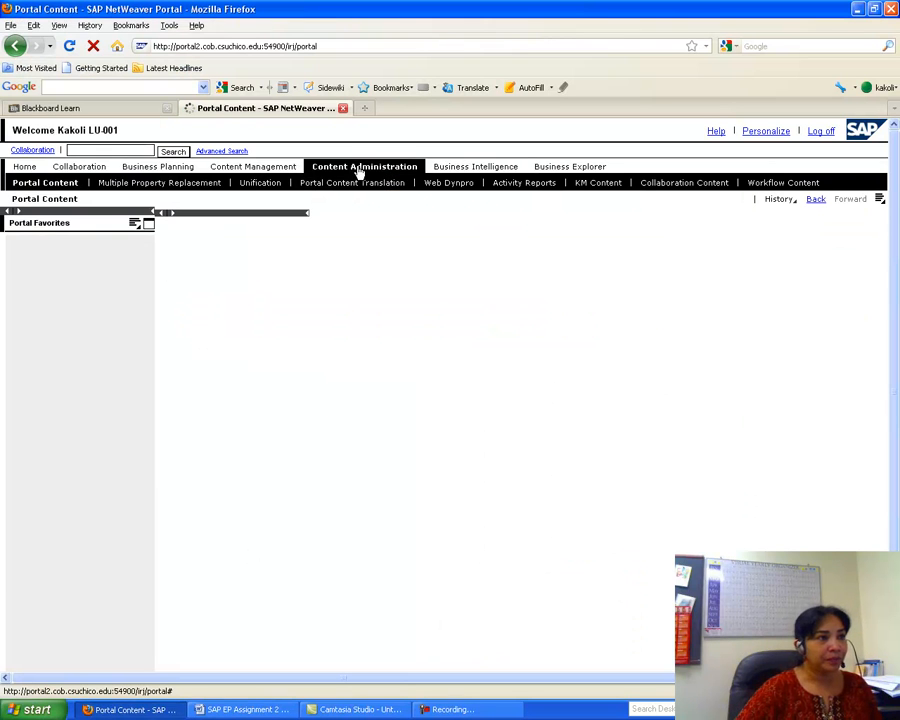
mouse_move(359, 170)
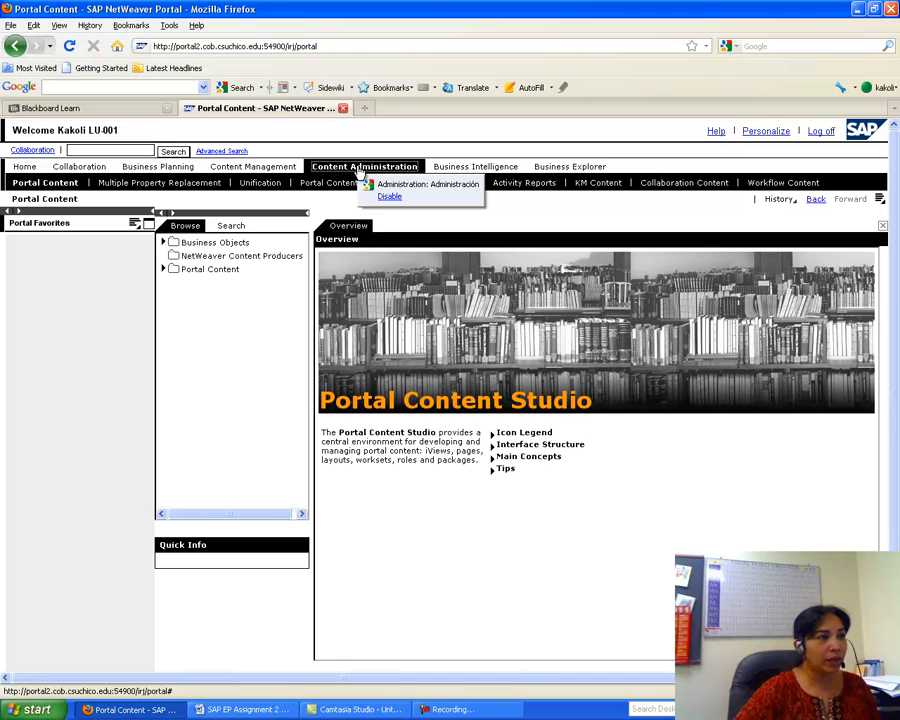
left_click(164, 270)
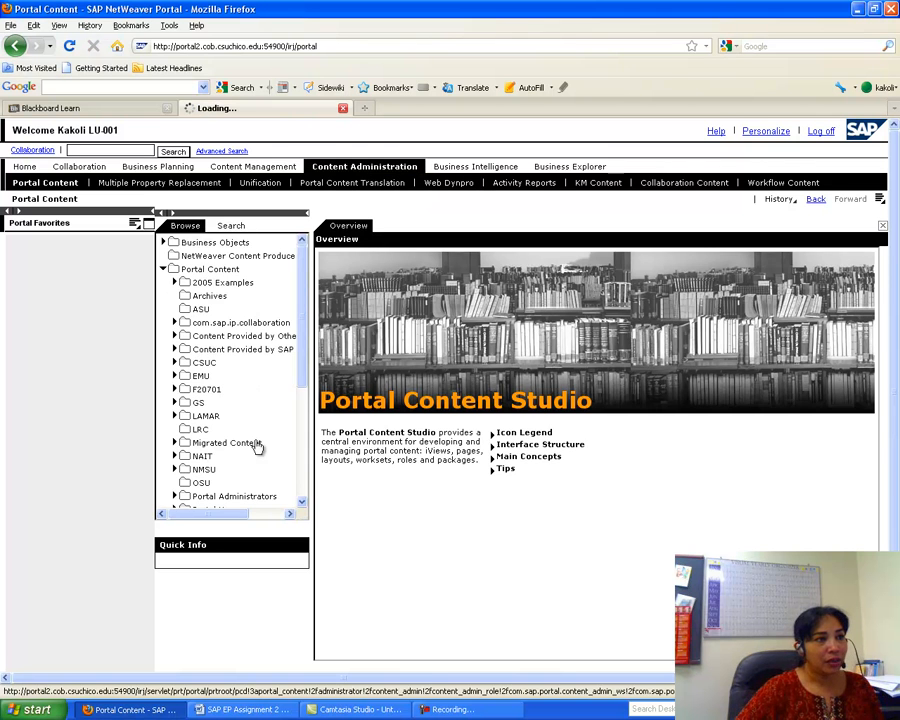
left_click(174, 282)
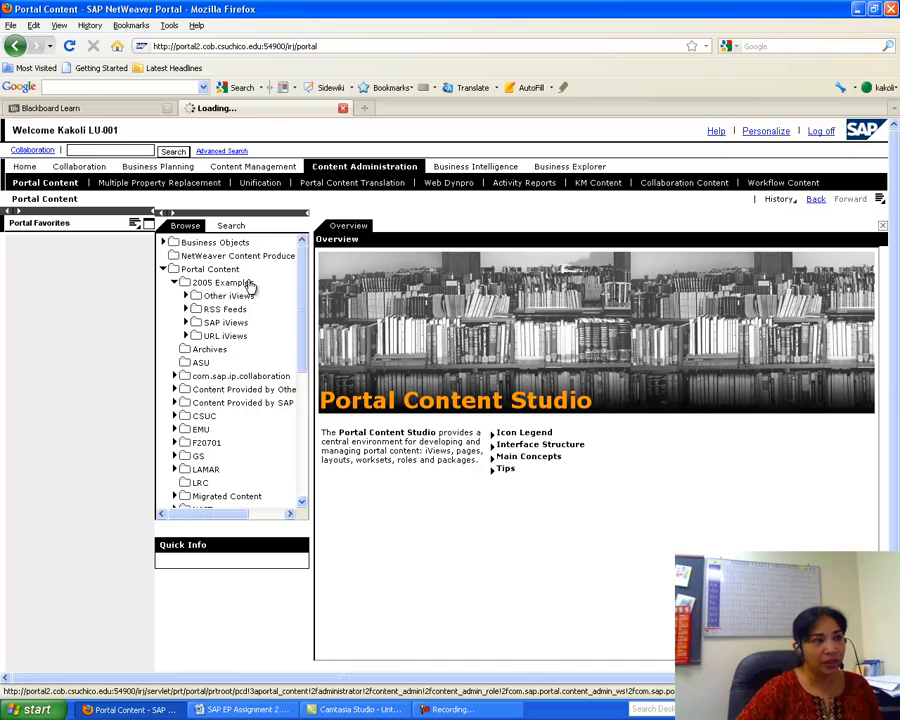
left_click(186, 323)
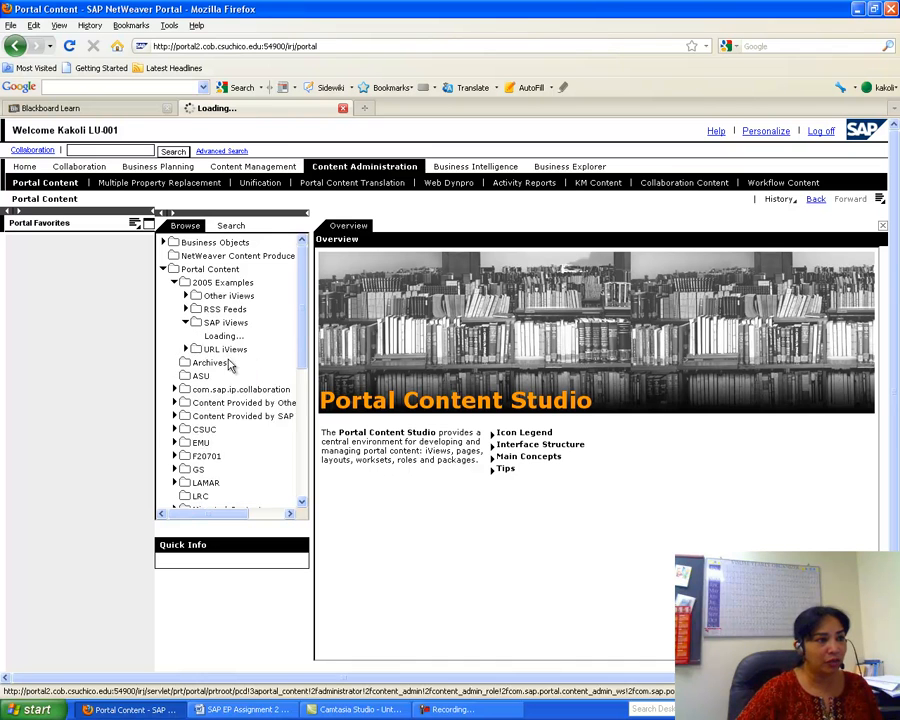
left_click(186, 376)
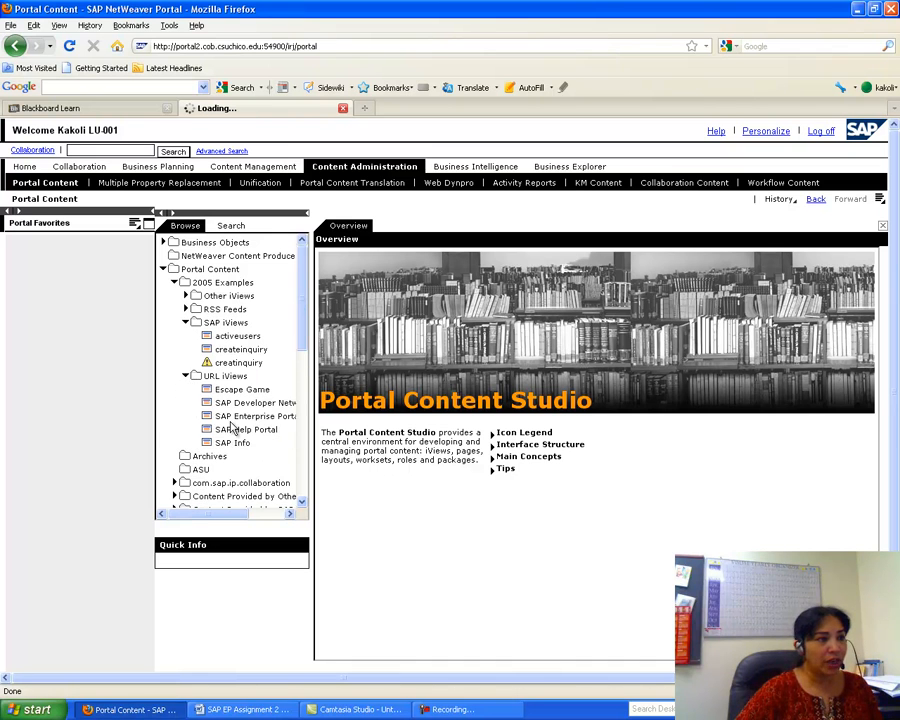
left_click(185, 309)
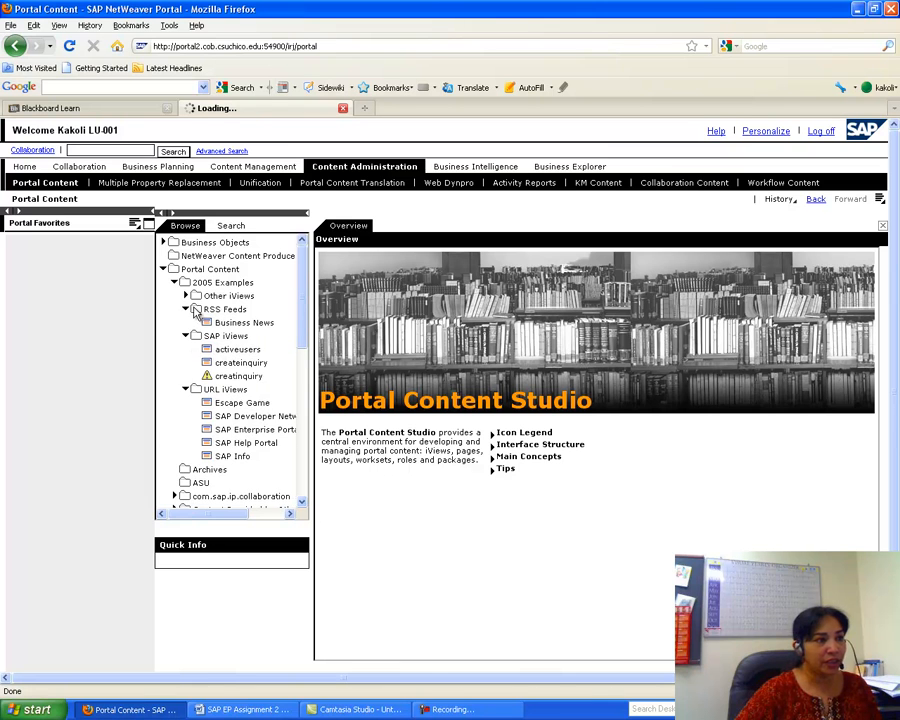
left_click(186, 296)
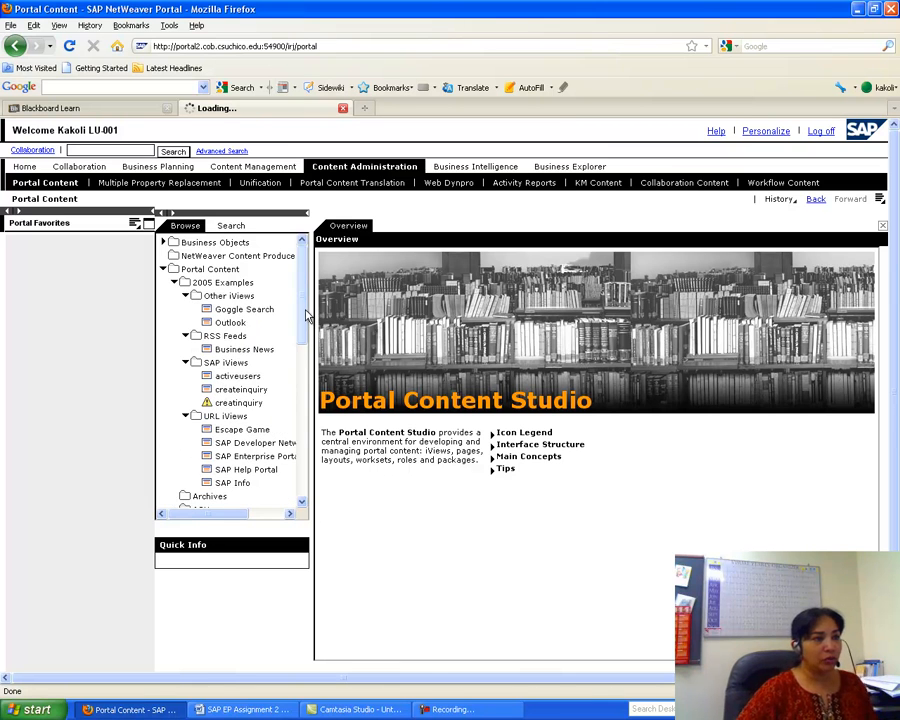
scroll(306, 316, "down", 1)
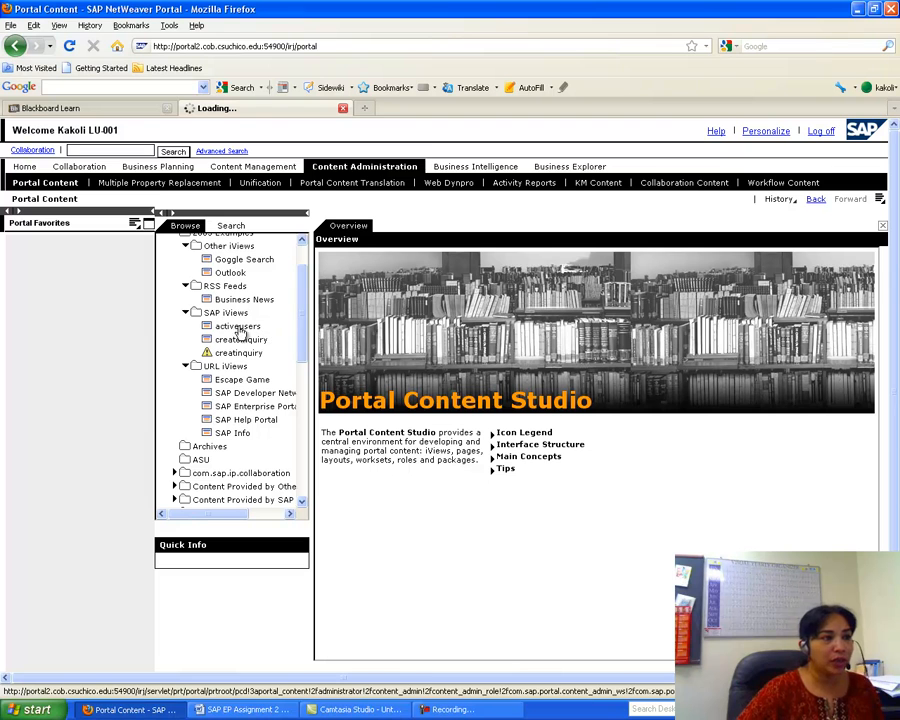
- Recheck the assignment in Word, then select the activeusers iView to see its details
left_click(245, 709)
left_click_drag(893, 140, 896, 162)
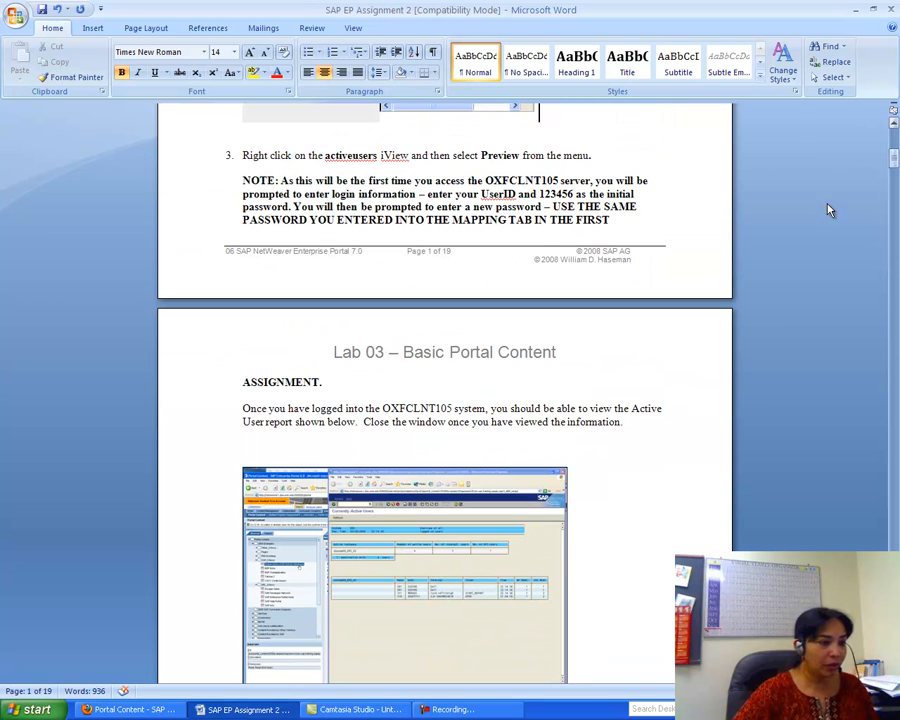
left_click(155, 709)
left_click(247, 328)
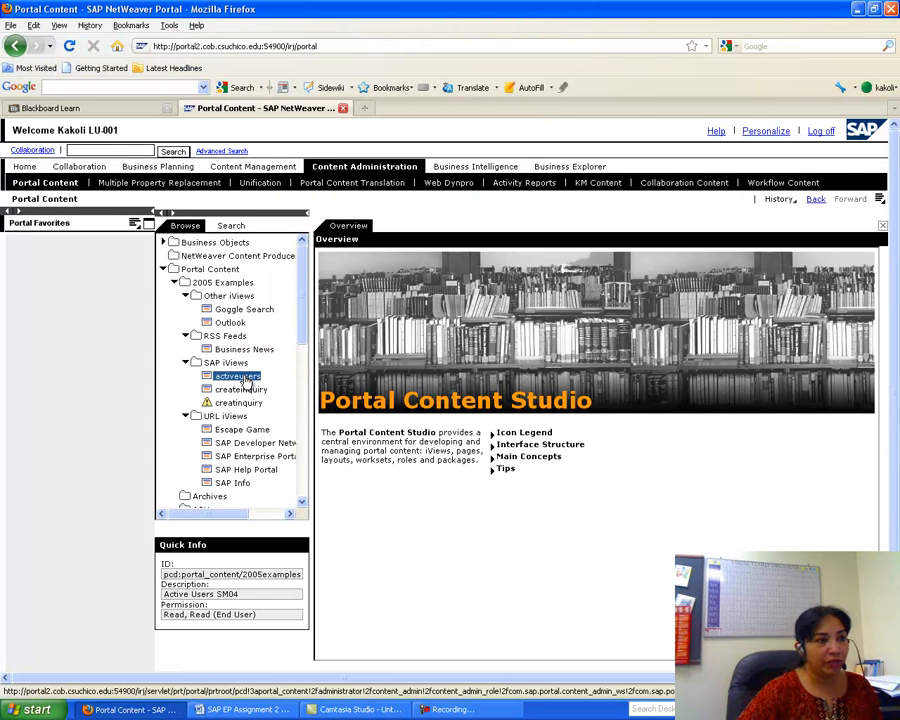
- Preview the activeusers iView, open tx.sap in SAP GUI, and log on with the account password
right_click(248, 380)
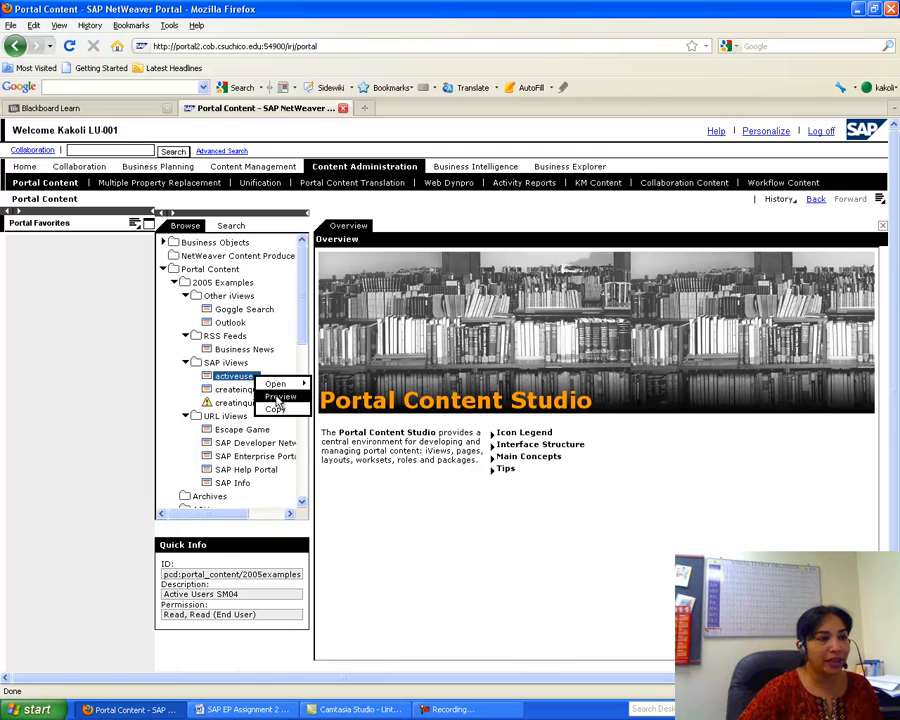
left_click(278, 398)
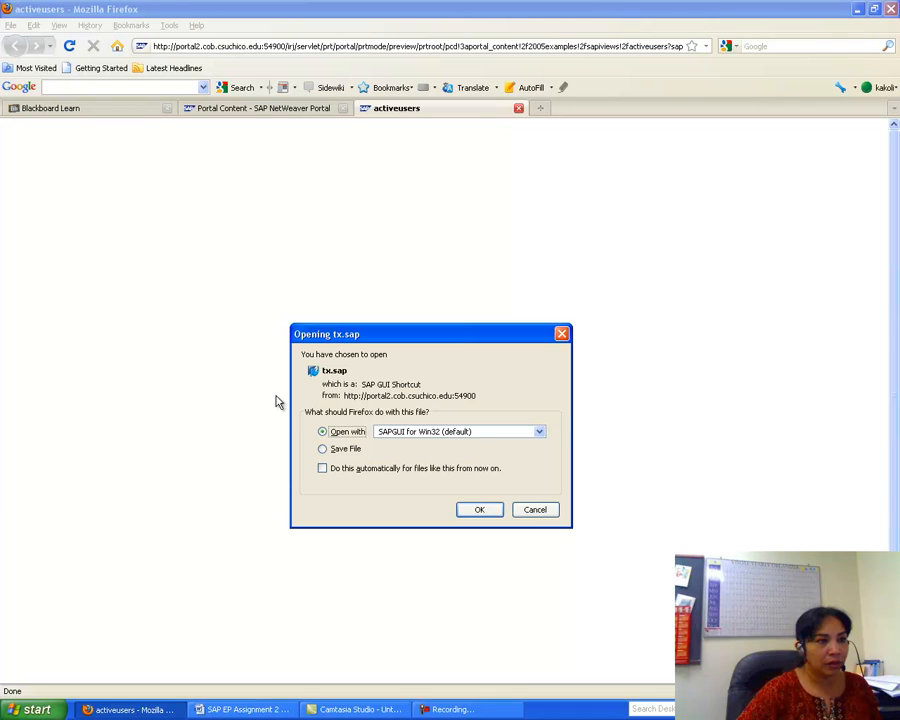
left_click(479, 511)
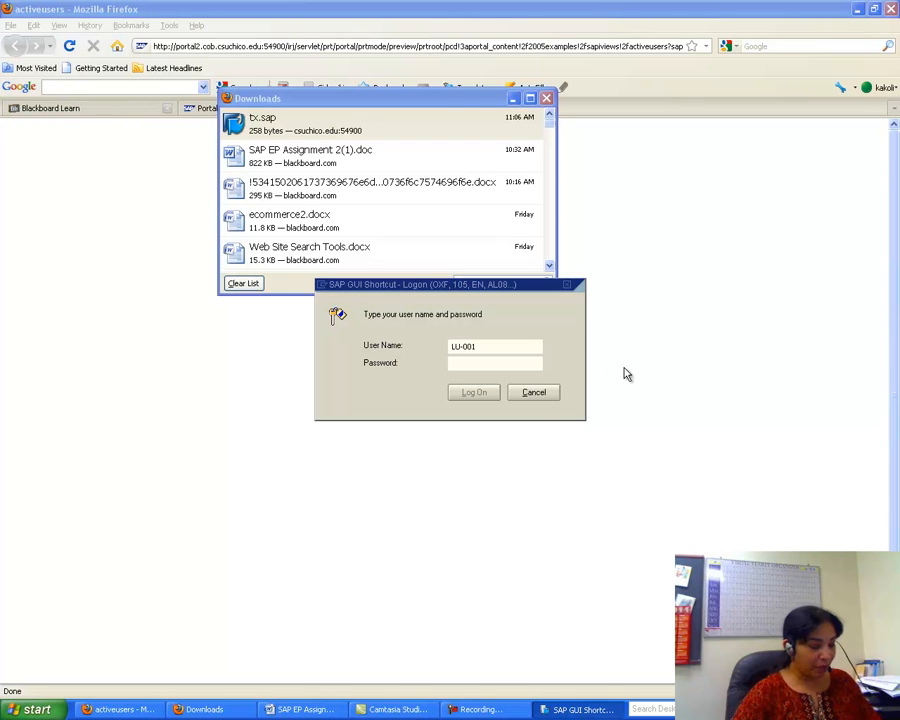
type("******")
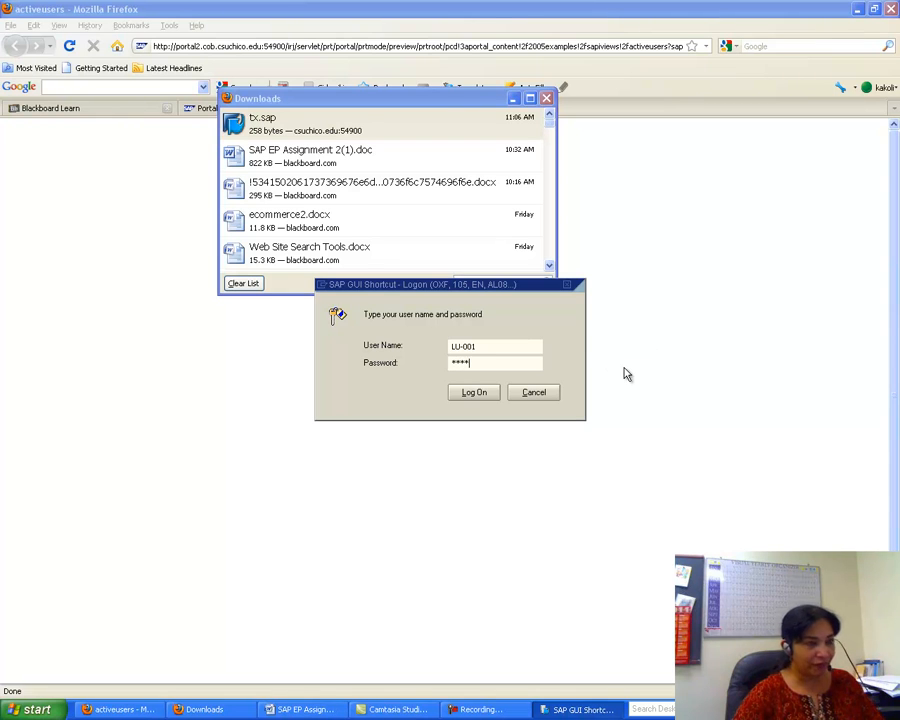
left_click(494, 393)
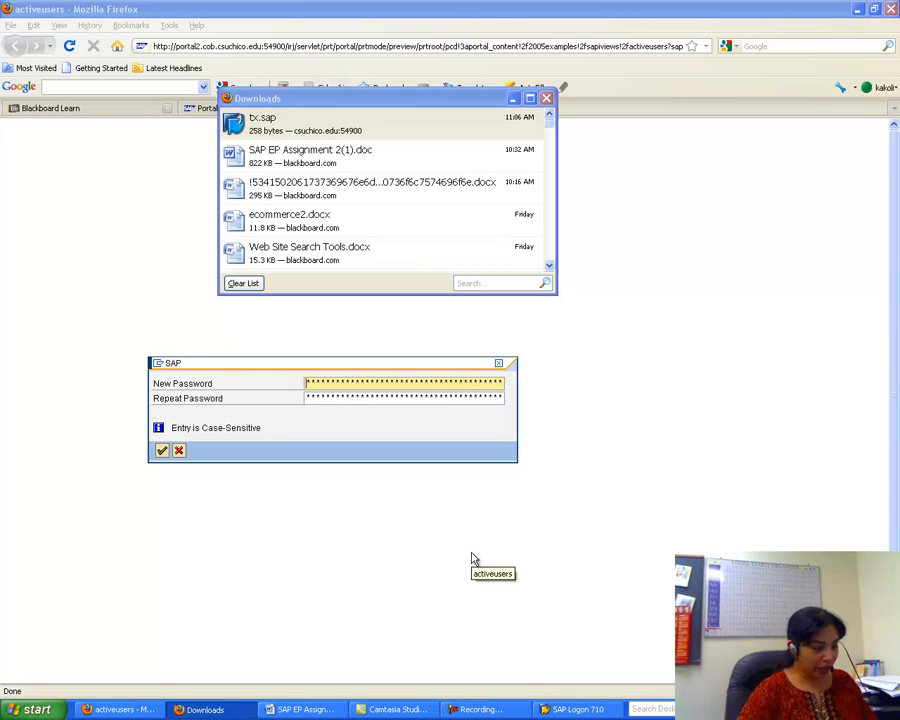
- Enter a new password and repeat it, then confirm to show the 4 logged-on users
type("***")
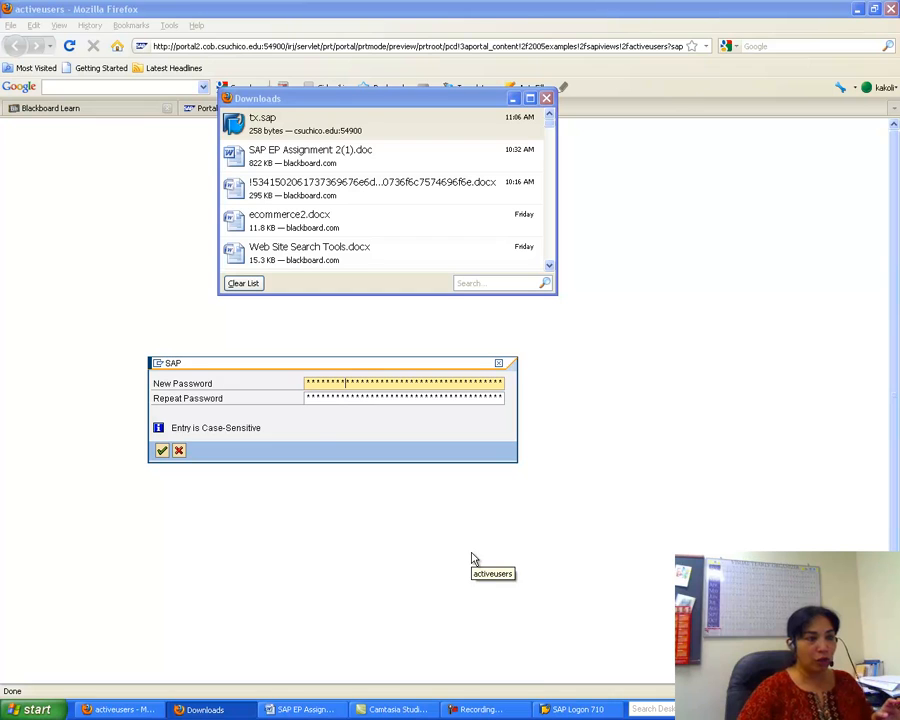
left_click(305, 398)
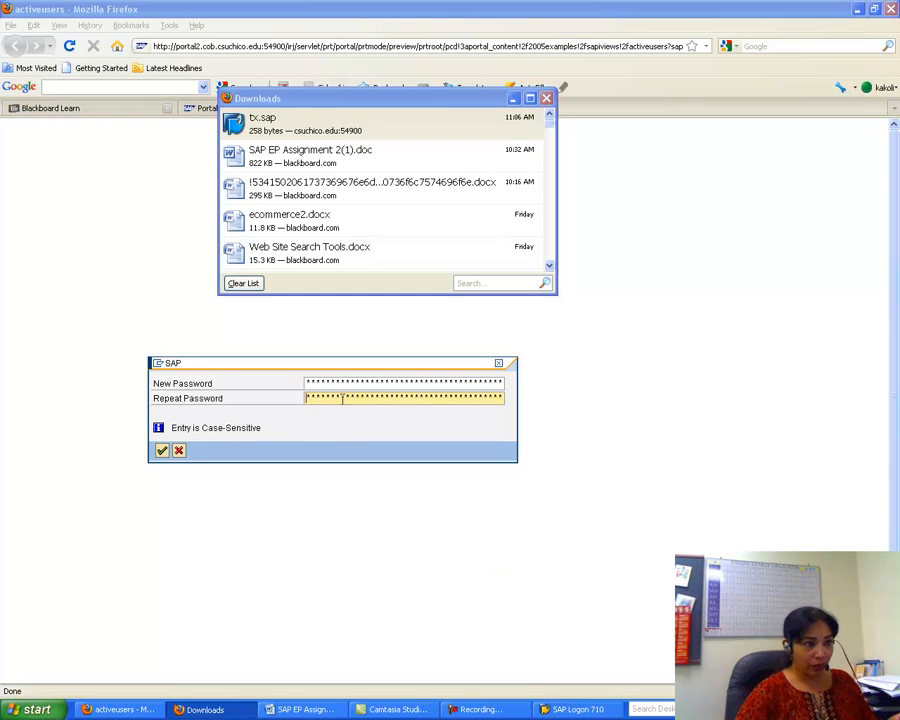
type("*******")
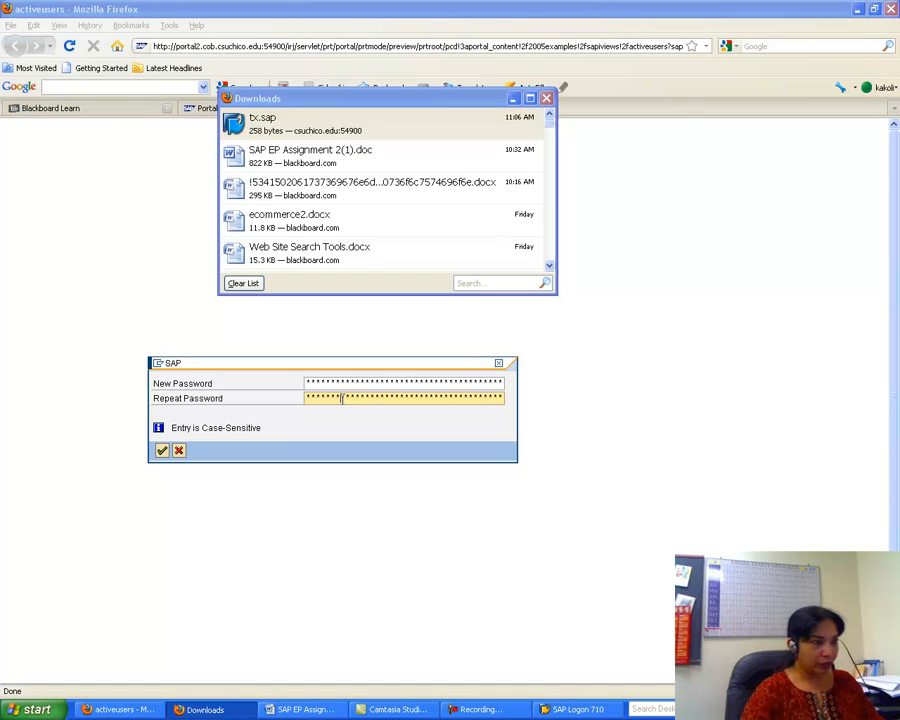
left_click(162, 451)
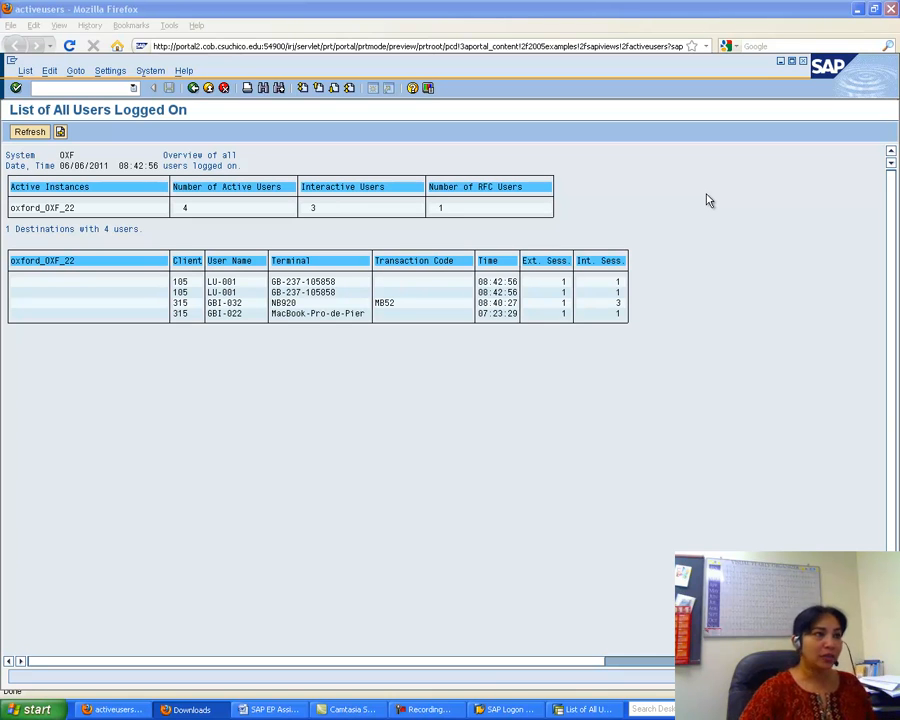
- Bring Firefox's Portal Content page forward, cancelling the accidental quit dialog
left_click(127, 711)
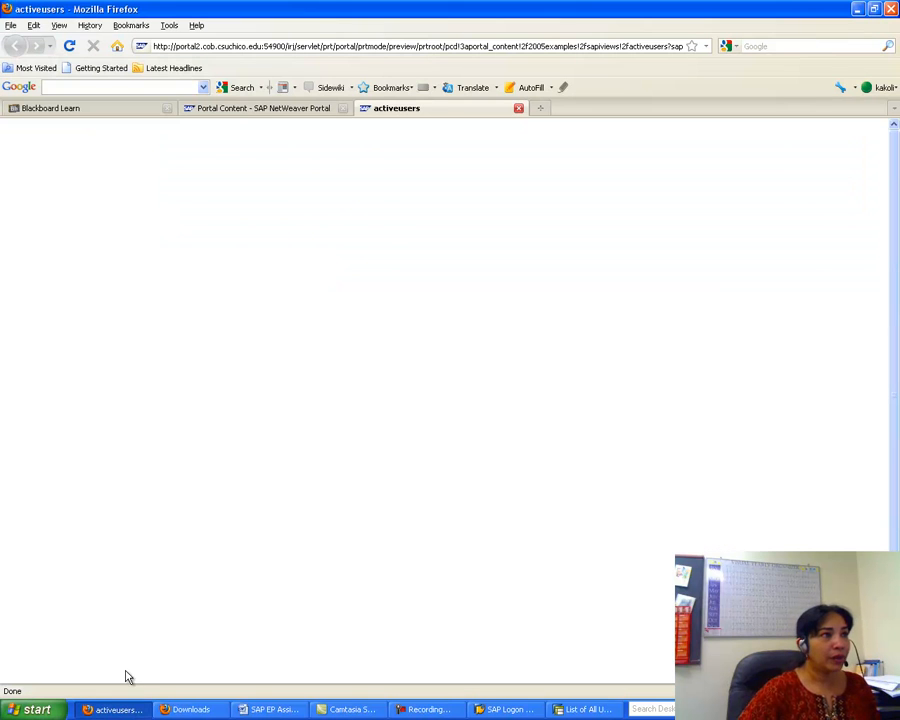
left_click(240, 110)
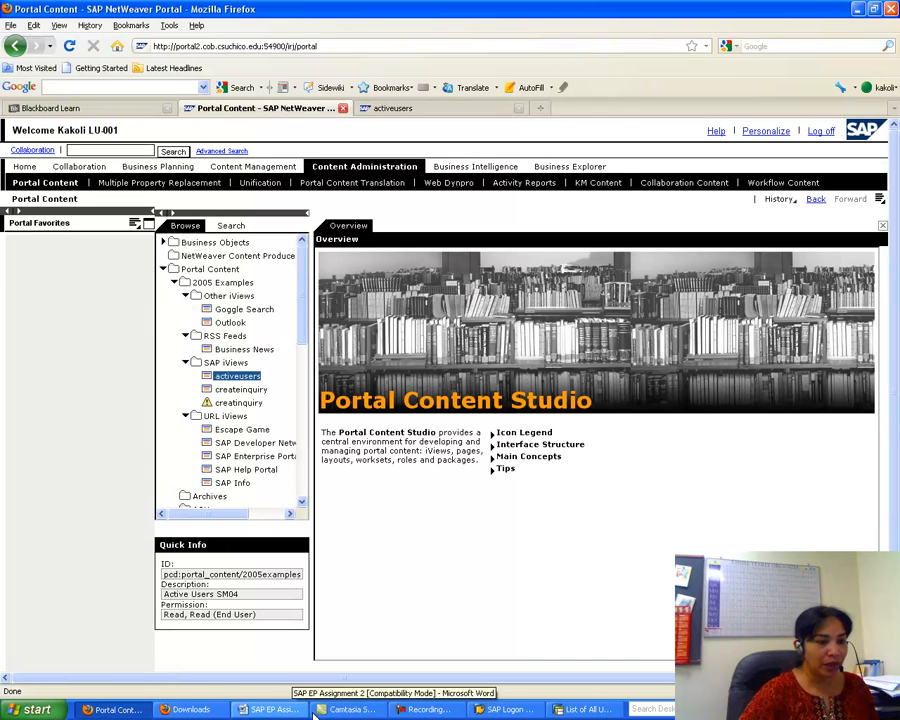
left_click(588, 709)
left_click(891, 8)
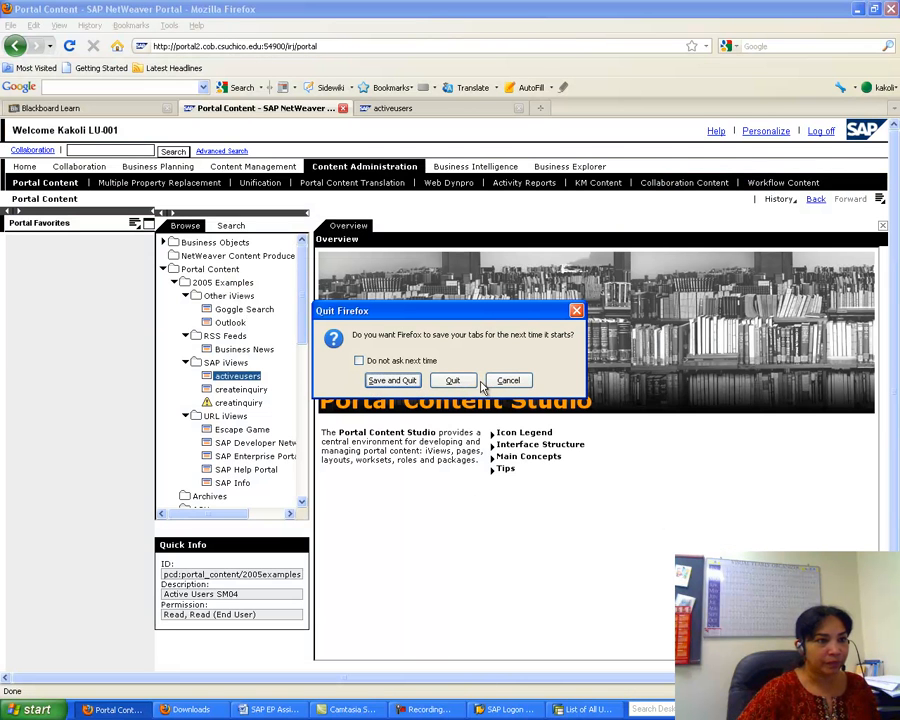
left_click(510, 381)
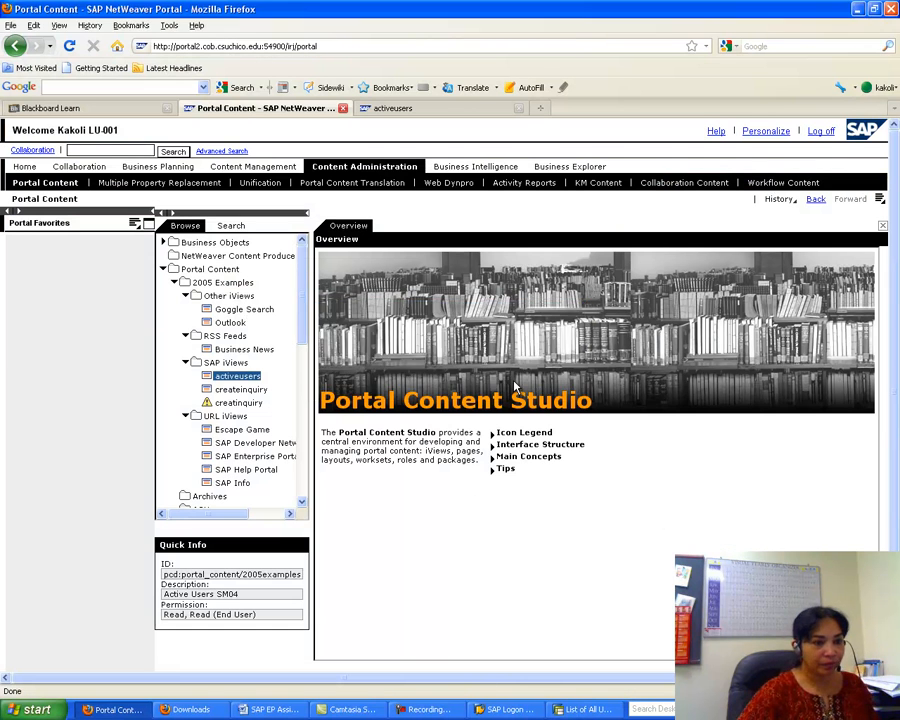
- Log off the SAP session despite unsaved data and close SAP Logon 710
left_click(575, 709)
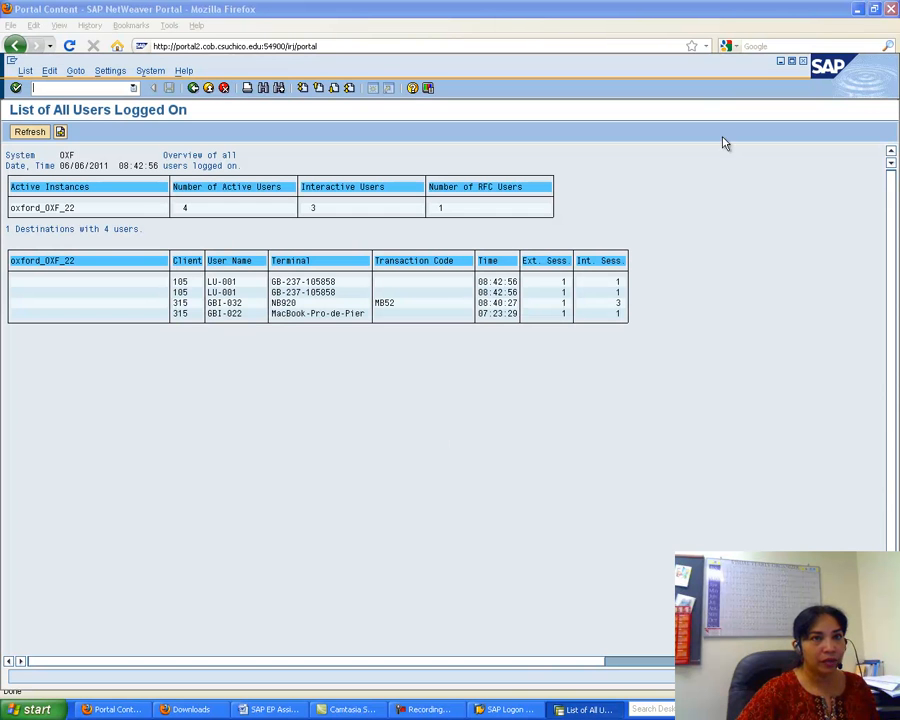
left_click(803, 61)
left_click(121, 275)
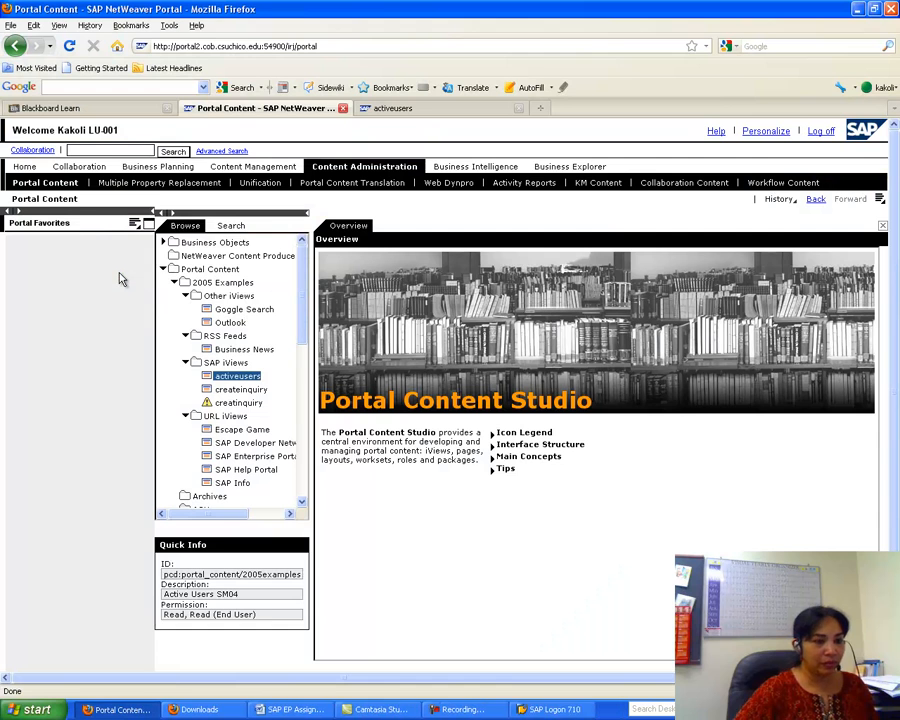
left_click(548, 711)
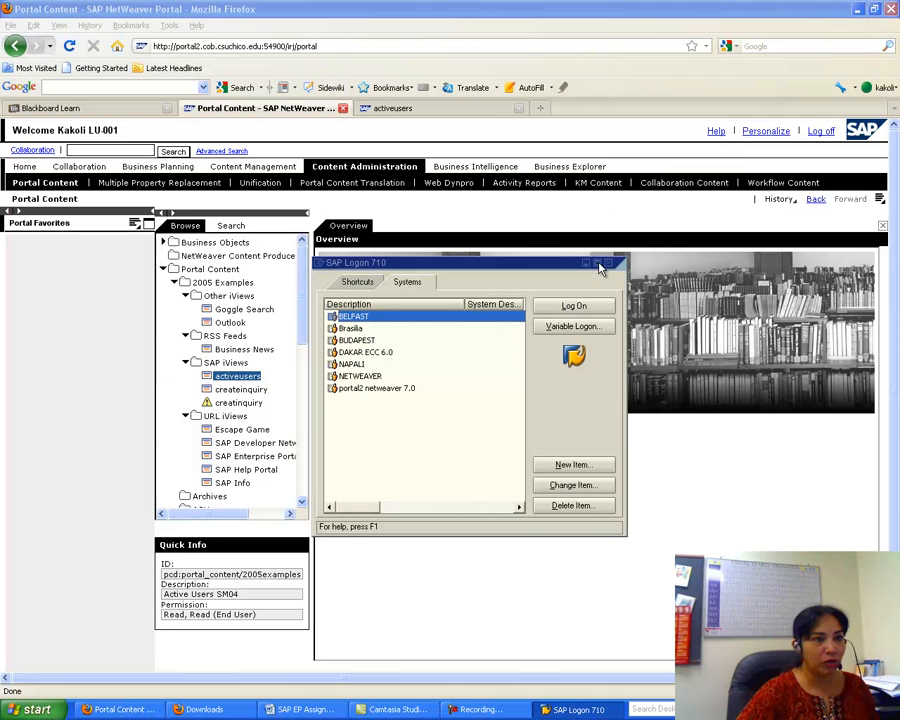
left_click(618, 262)
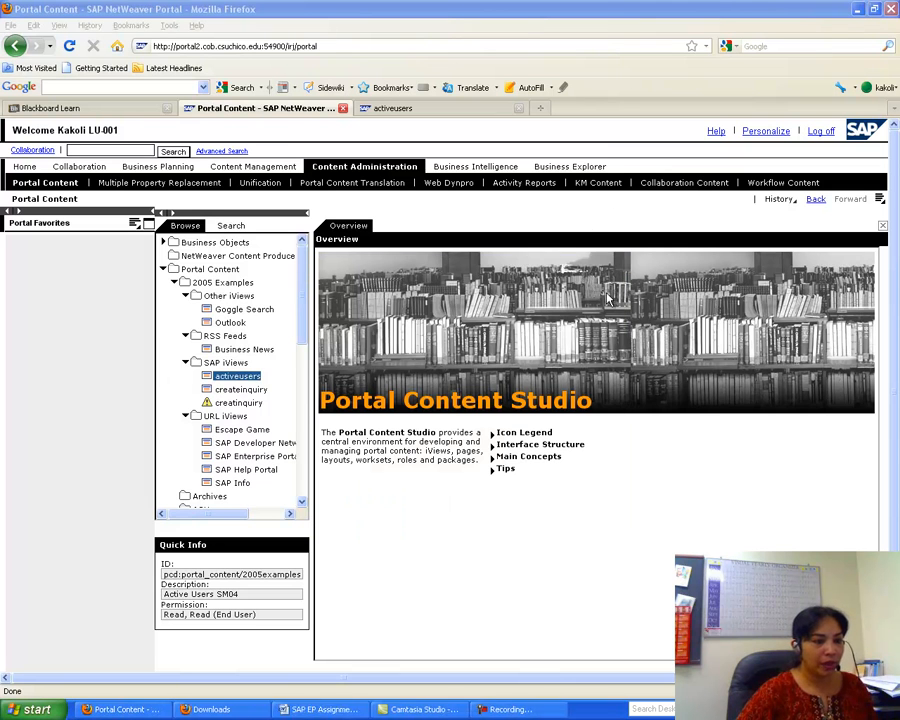
- Check the Word instructions, then collapse 2005 Examples and expand the LAMAR folder
left_click(330, 710)
left_click_drag(895, 160, 895, 178)
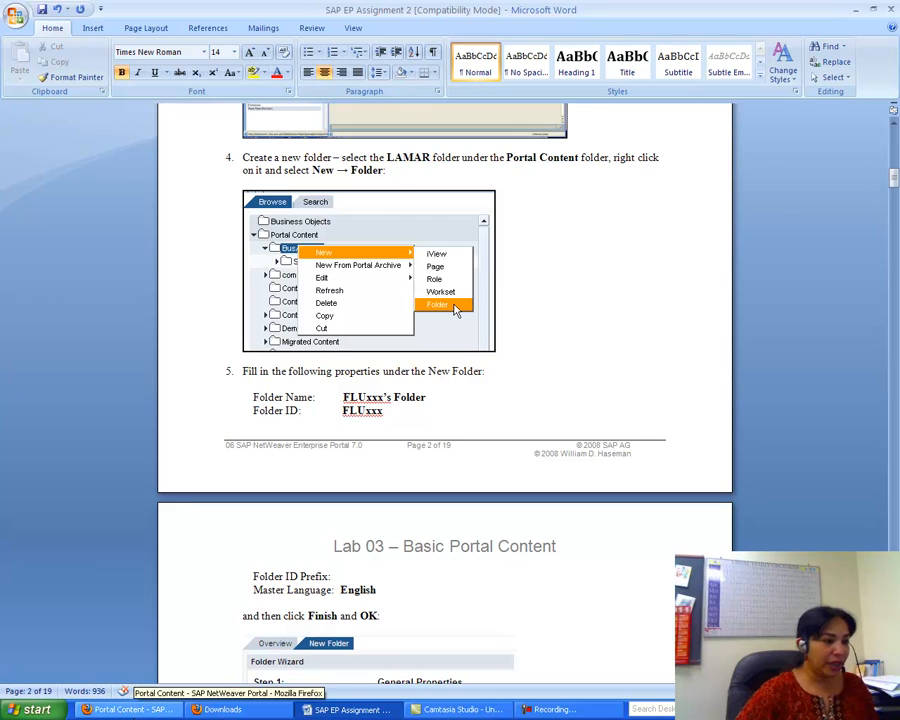
left_click(130, 709)
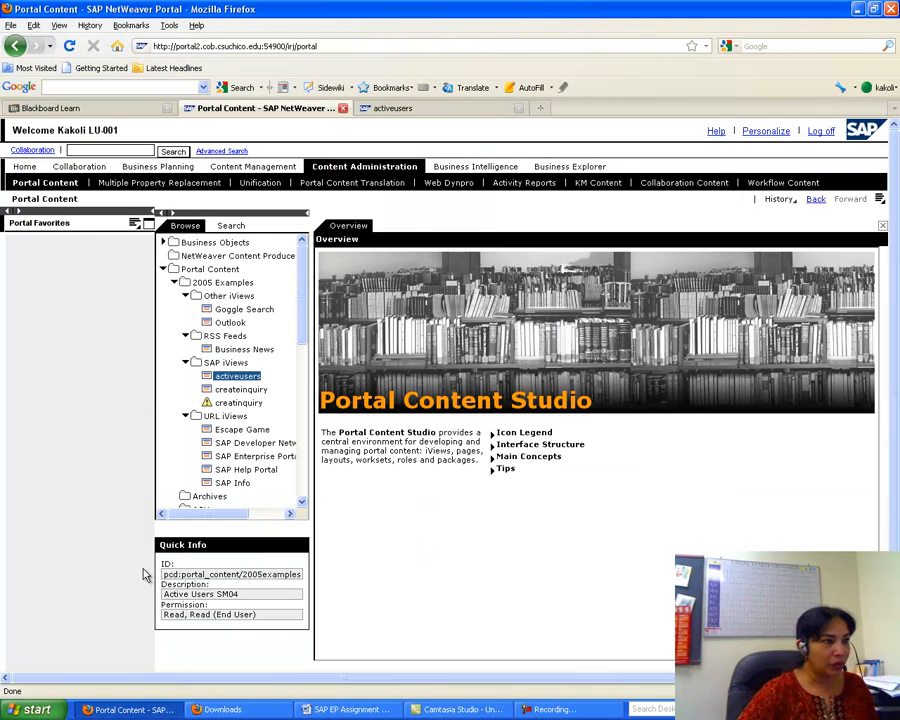
left_click(174, 282)
scroll(303, 278, "down", 1)
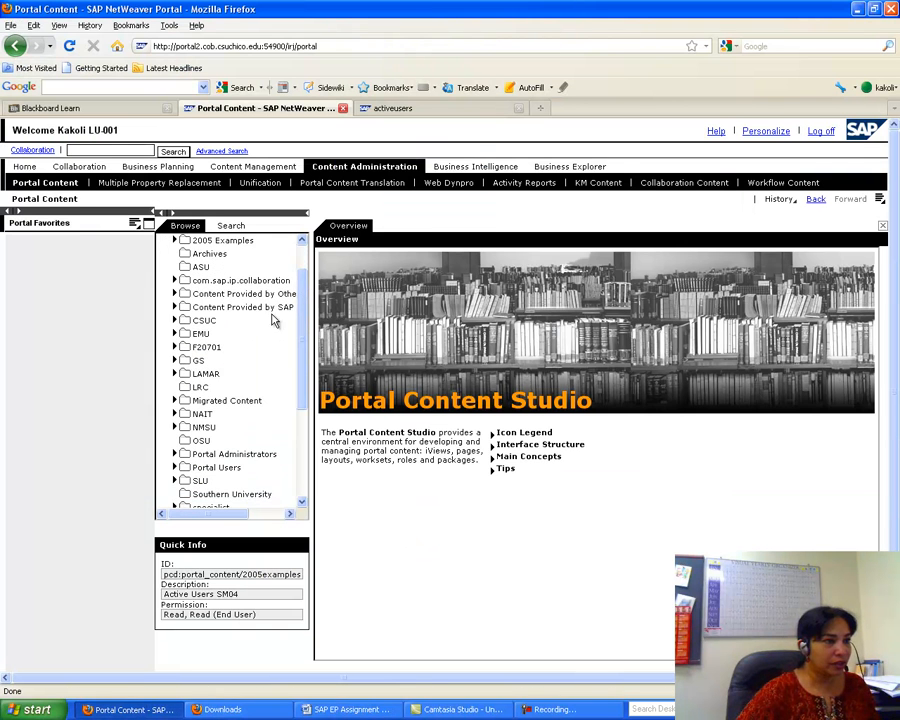
left_click(174, 373)
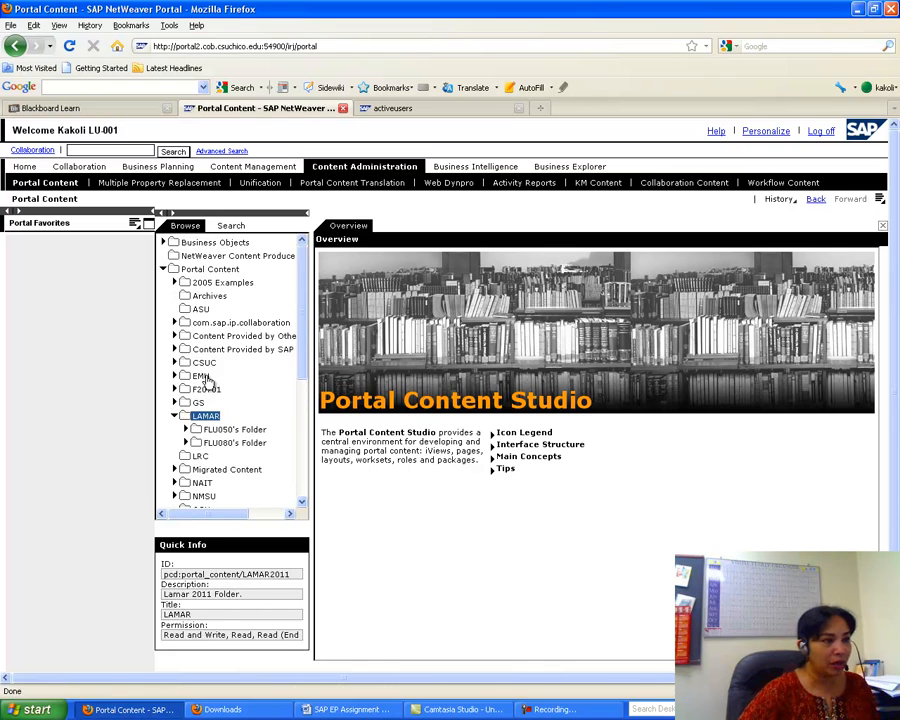
- Start a New Folder under LAMAR and enter FLU001's Folder as its name
right_click(206, 416)
mouse_move(233, 423)
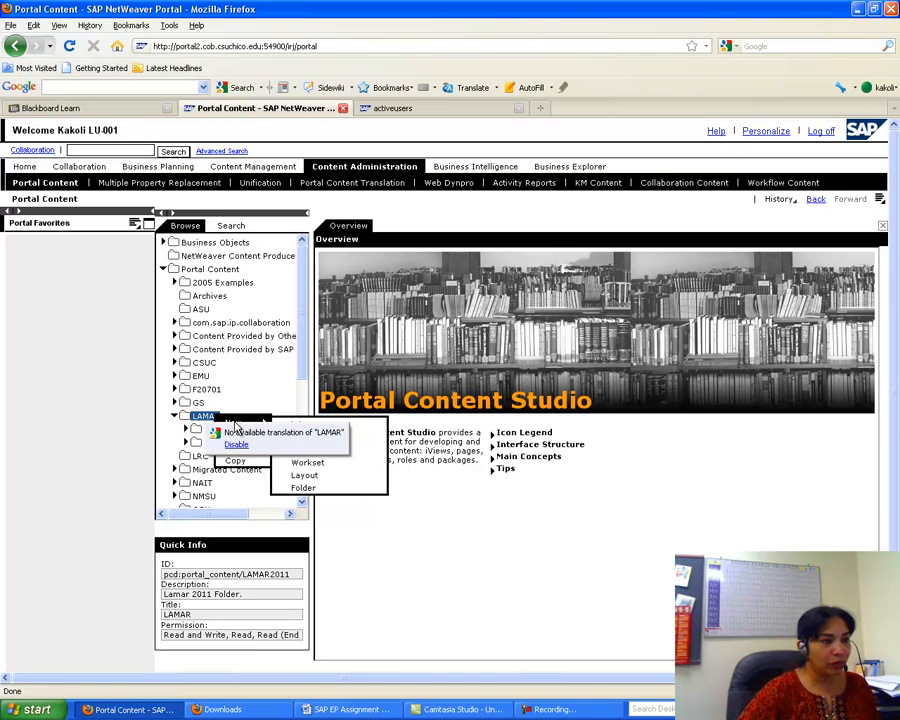
left_click(305, 489)
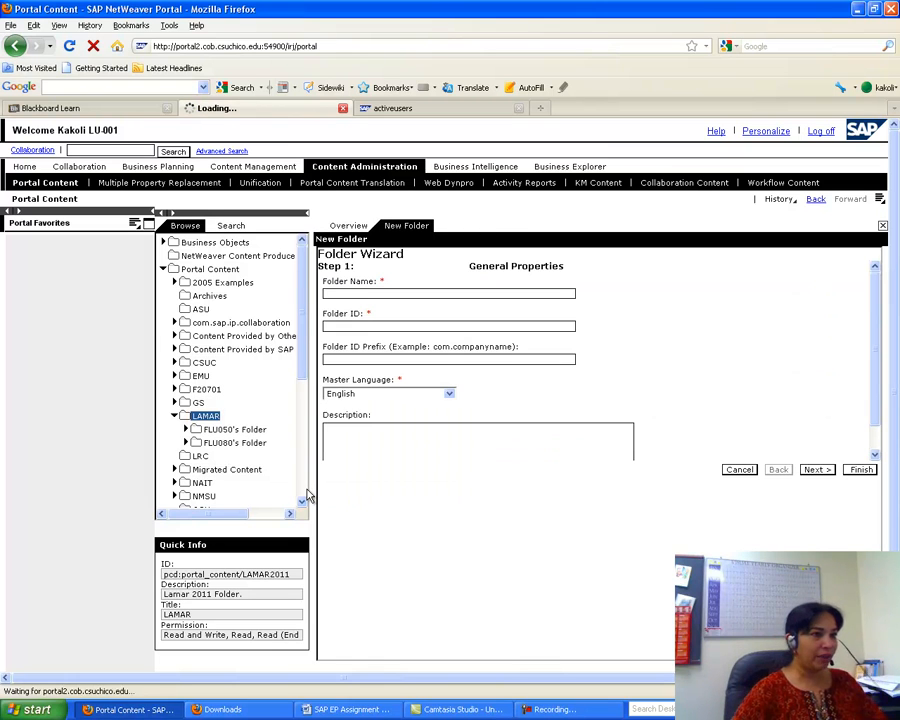
type("FLU001's Folder")
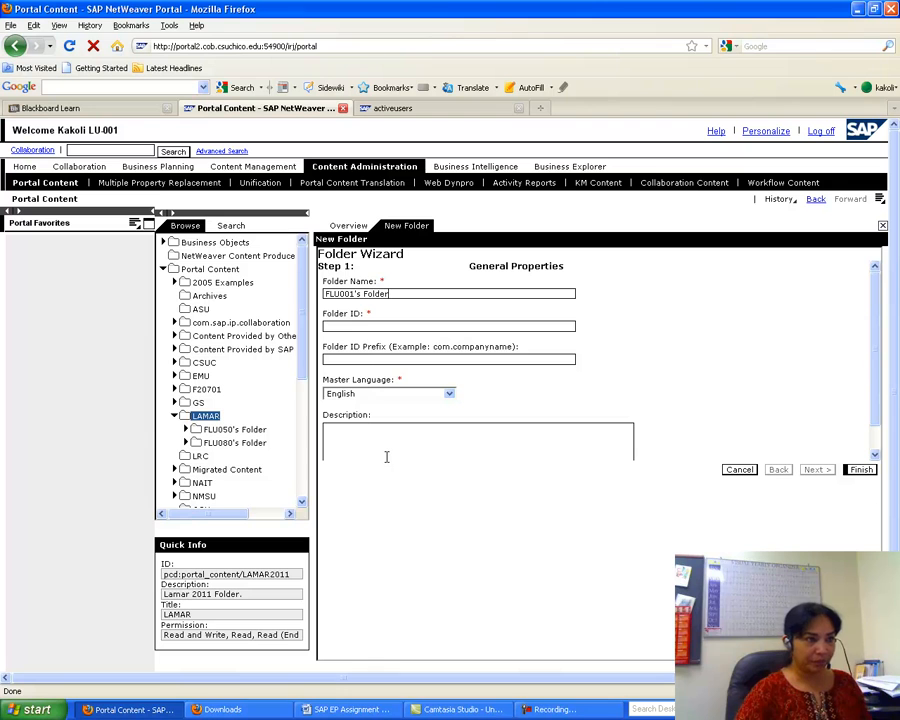
left_click(307, 705)
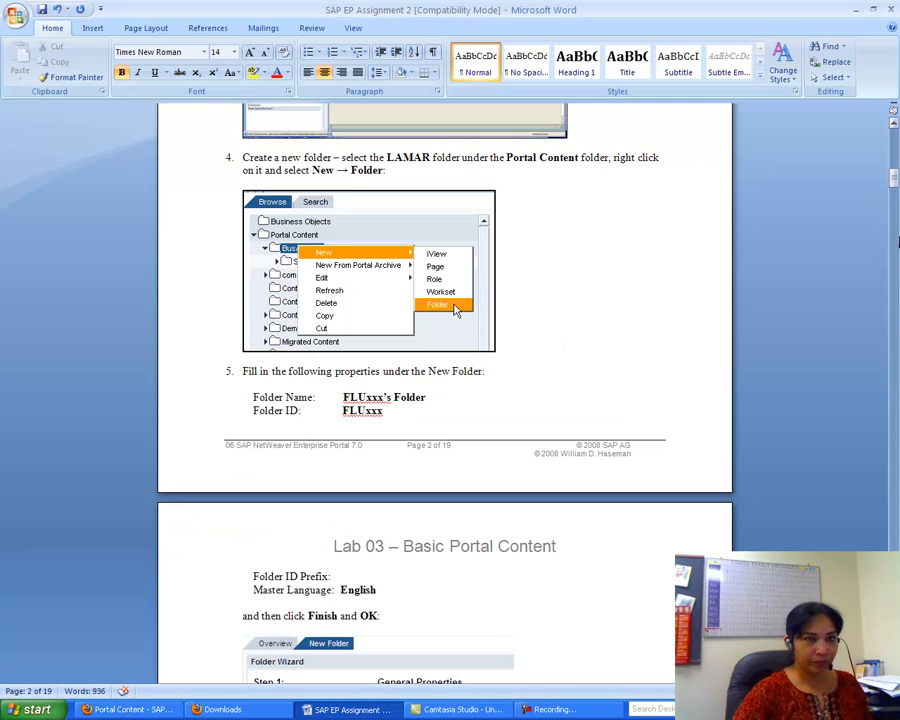
- Review the Folder Wizard step in Word and return to add Folder ID FLU001
left_click_drag(895, 177, 895, 190)
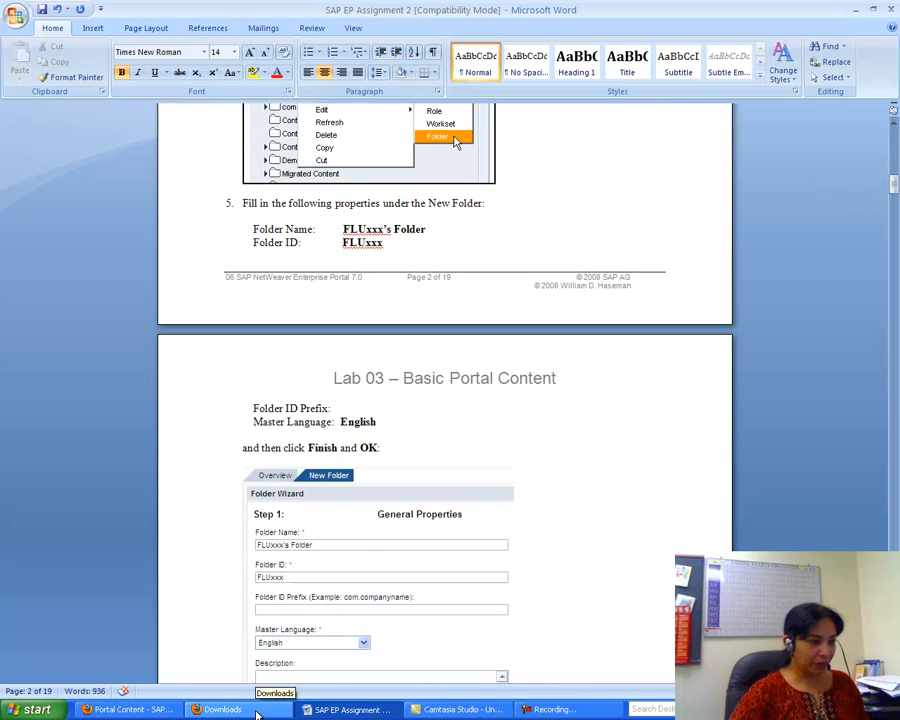
left_click(140, 709)
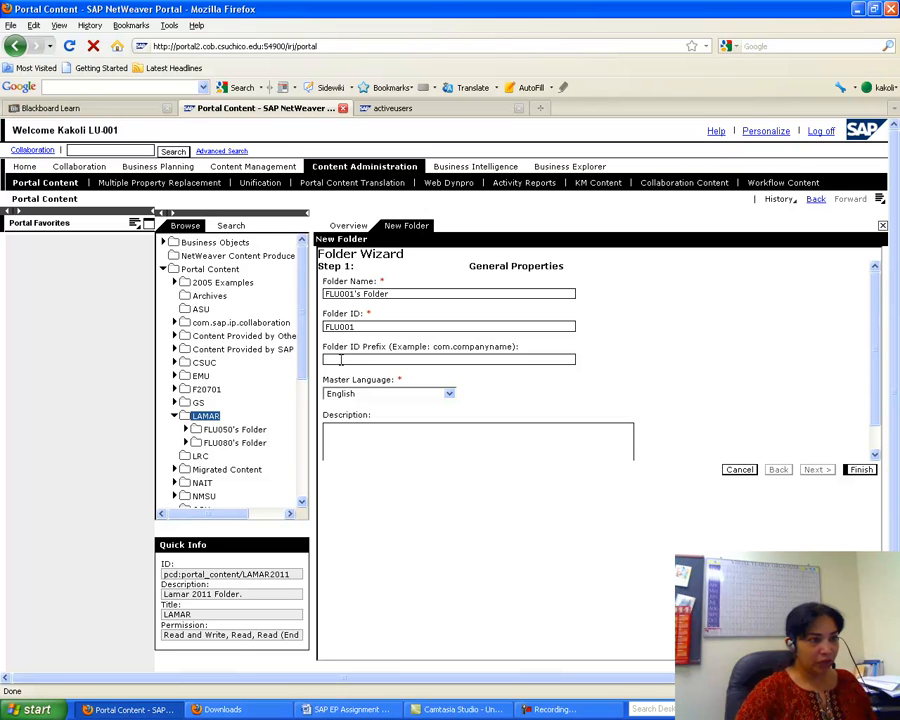
- Finish the Folder Wizard, choose Close the wizard and confirm with OK
left_click(858, 470)
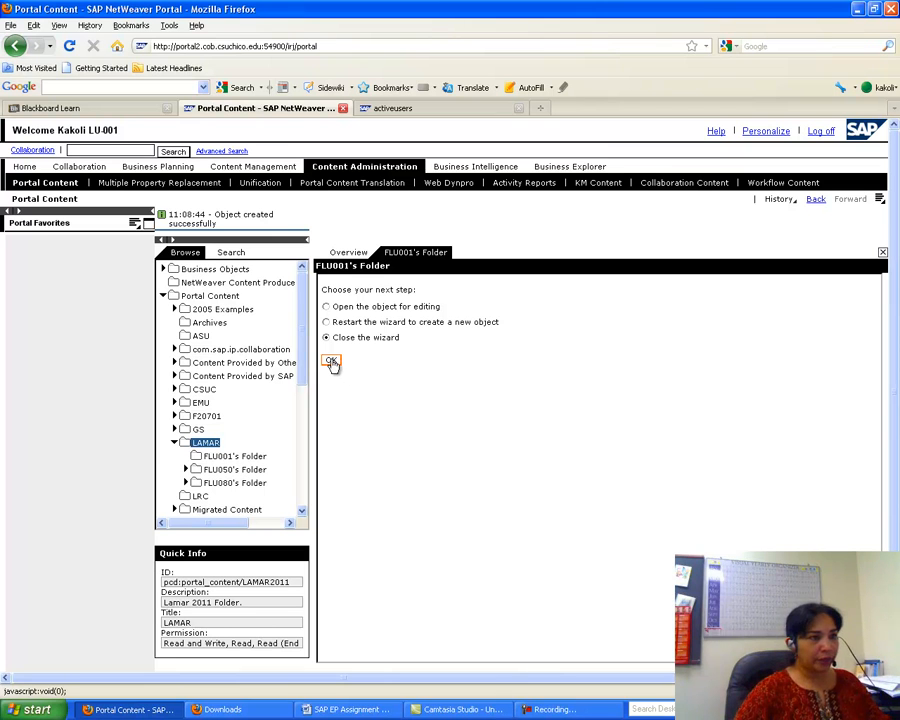
left_click(334, 364)
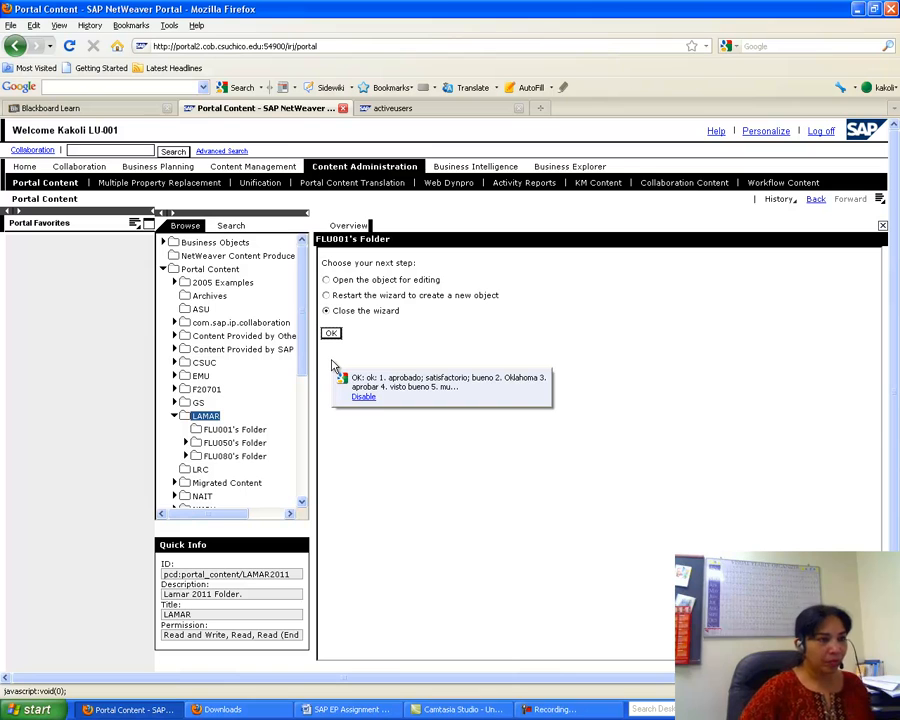
left_click(333, 334)
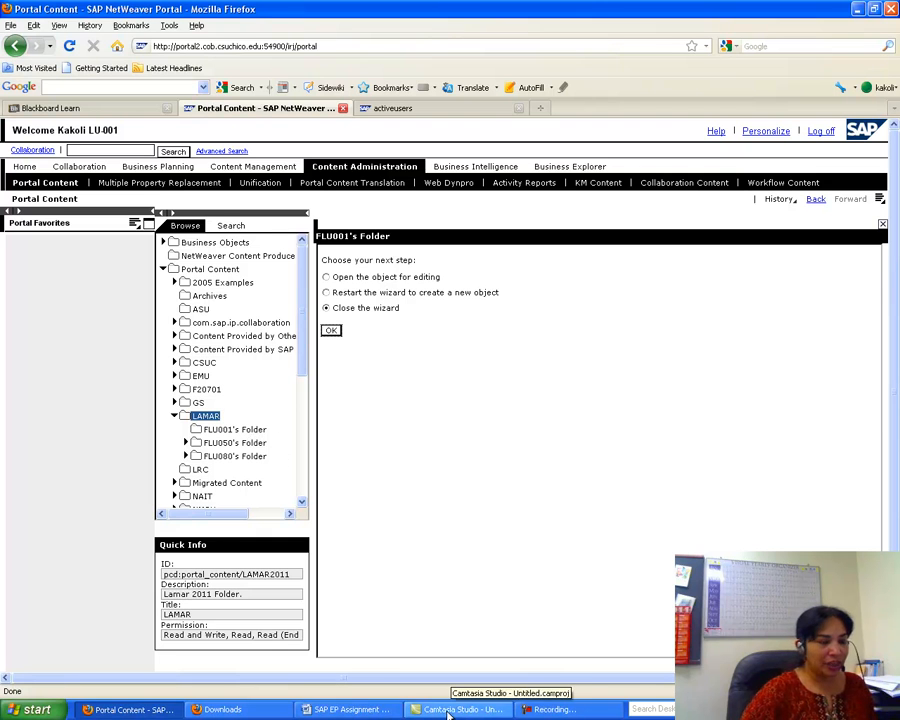
left_click(357, 710)
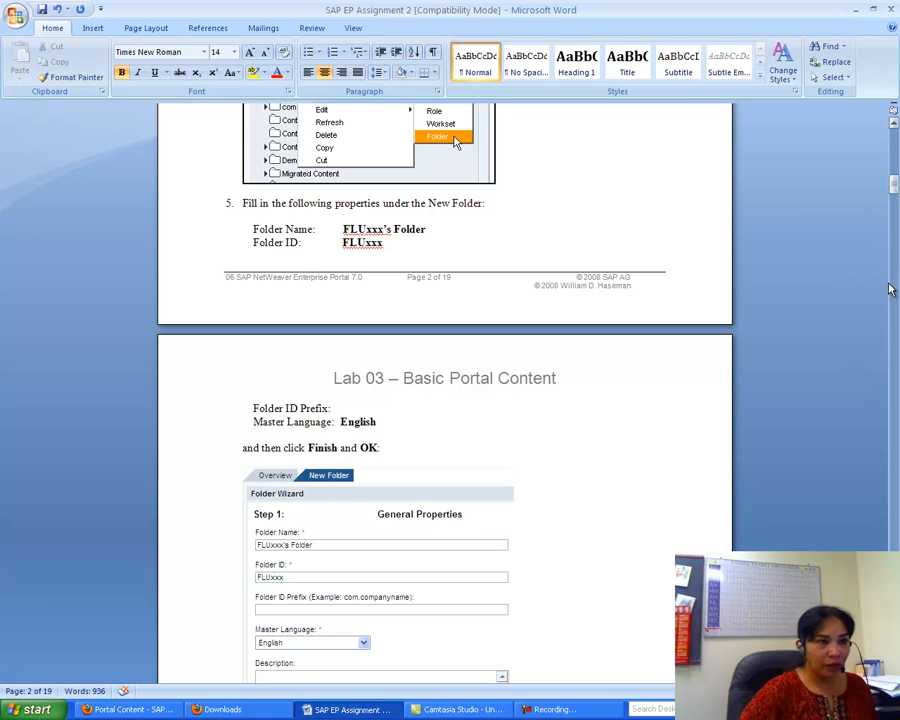
left_click_drag(895, 183, 895, 203)
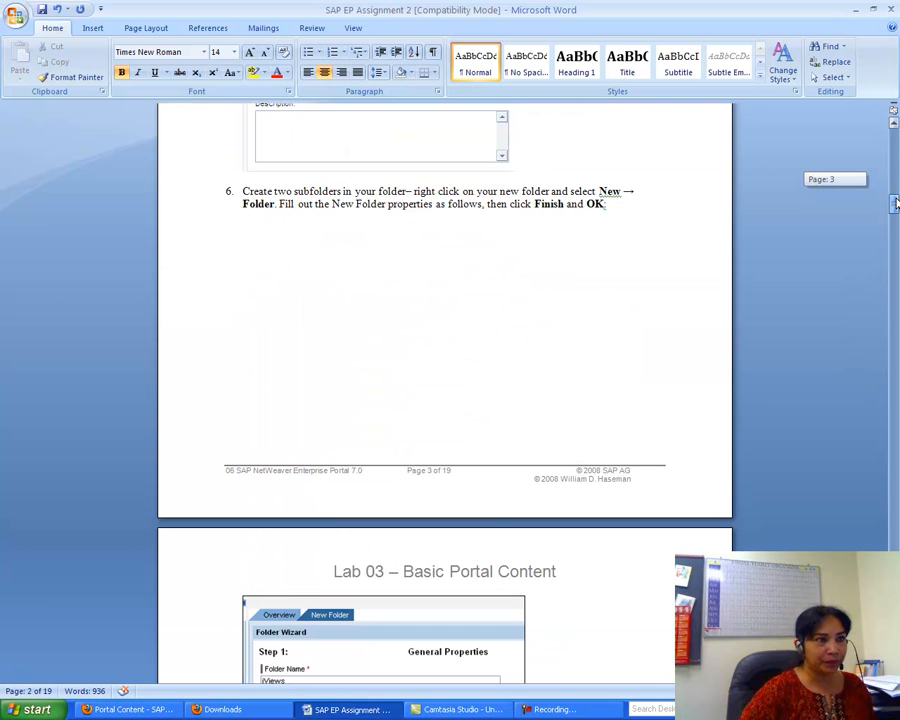
left_click_drag(895, 203, 895, 216)
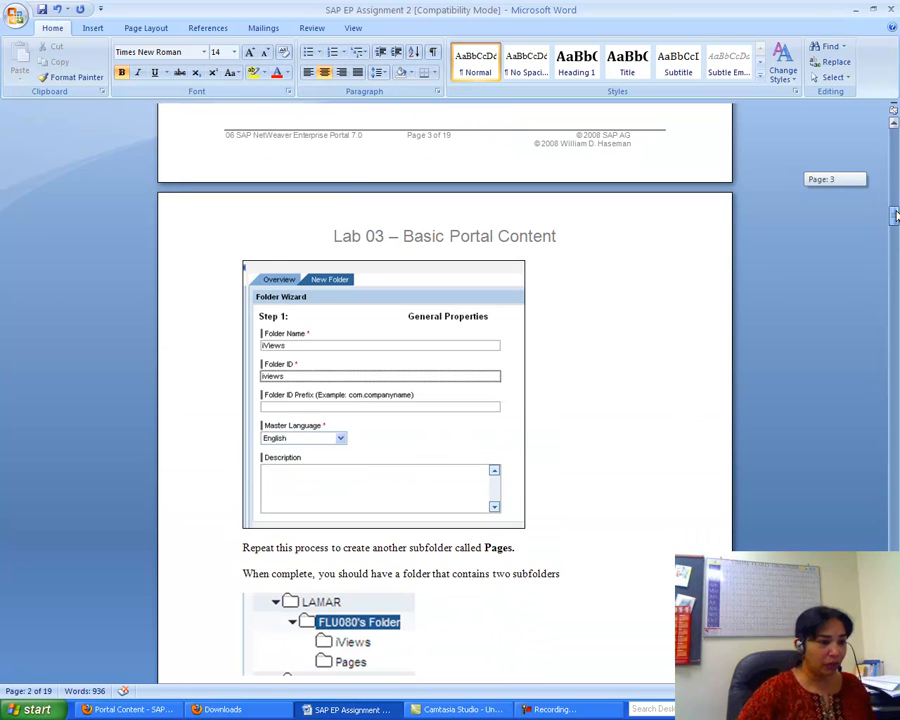
- Back in the portal, choose New > Folder on FLU001's Folder
left_click(130, 709)
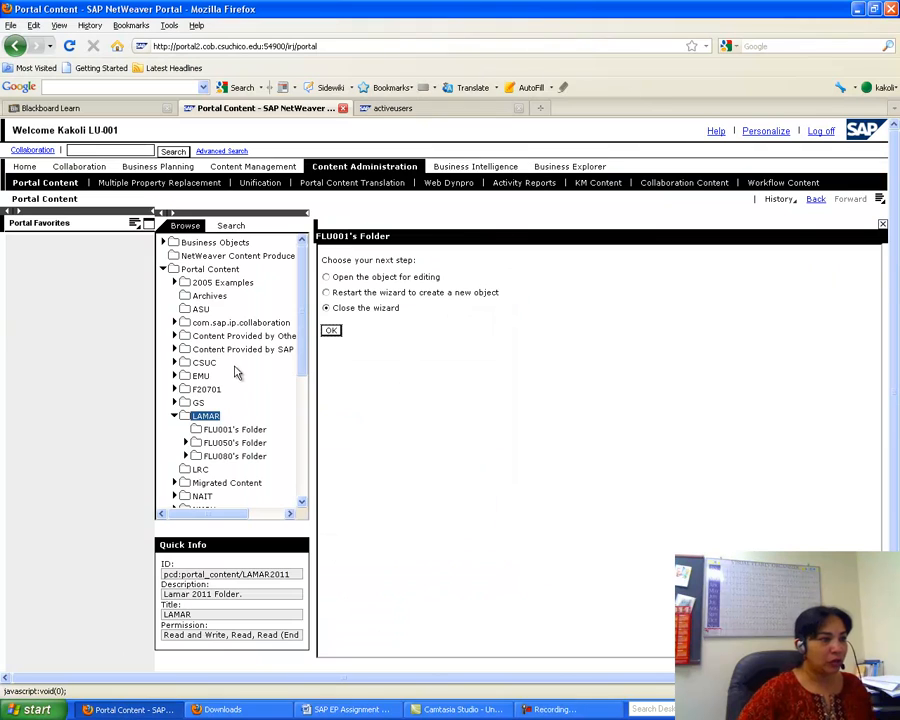
left_click(232, 430)
right_click(233, 430)
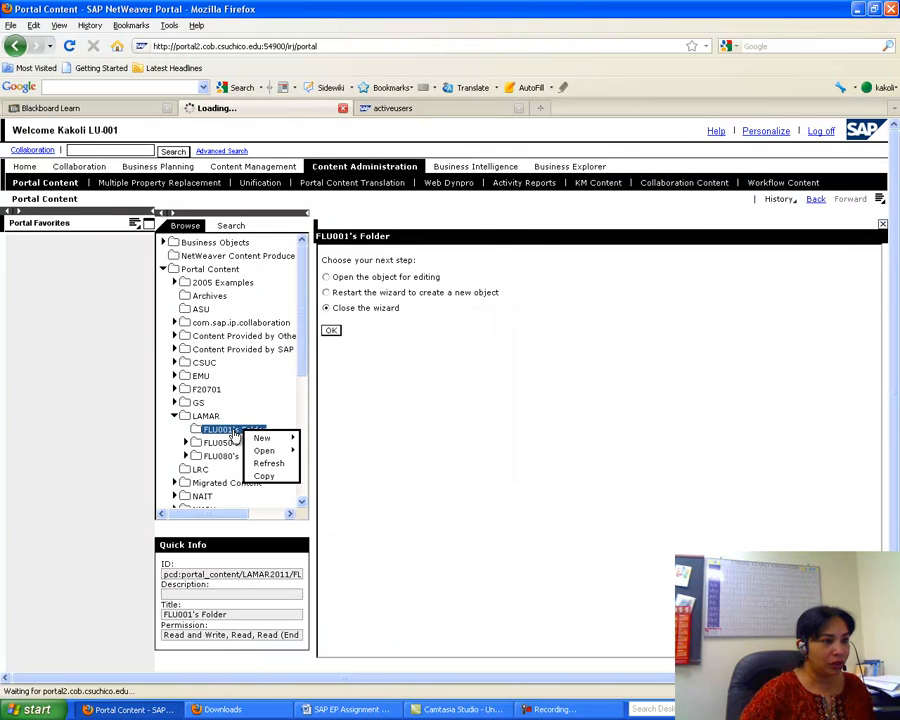
mouse_move(262, 438)
left_click(347, 502)
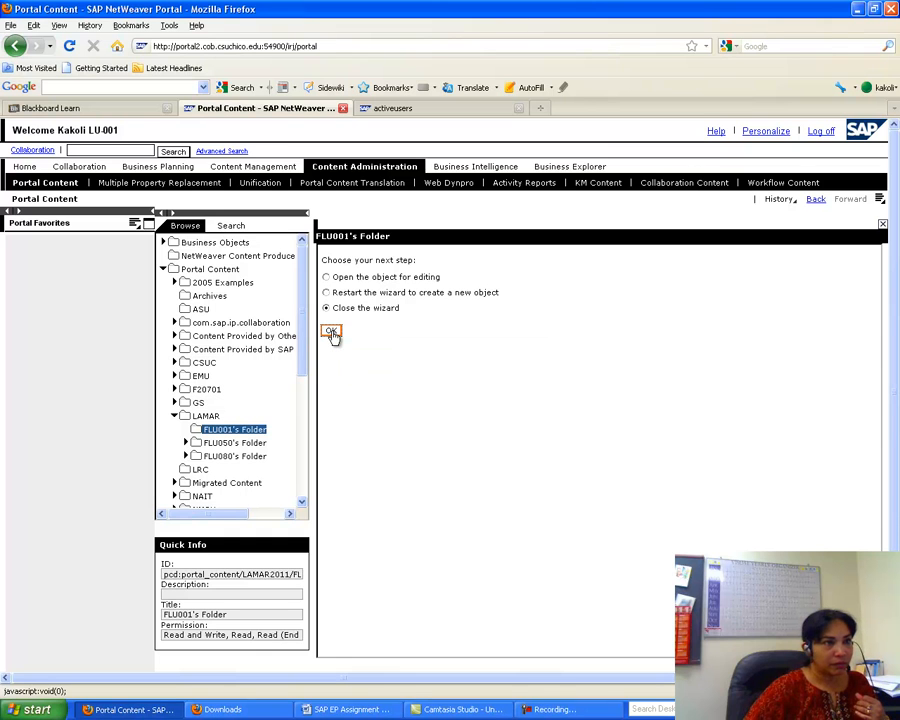
- Close the activeusers browser tab and the Downloads window, returning to the portal
left_click(519, 108)
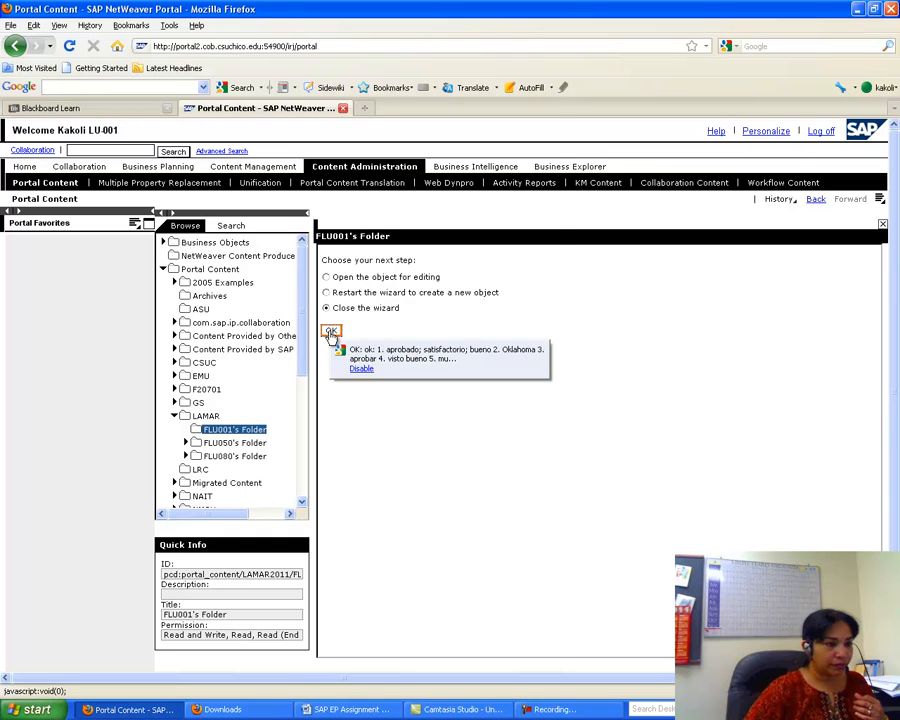
left_click(219, 705)
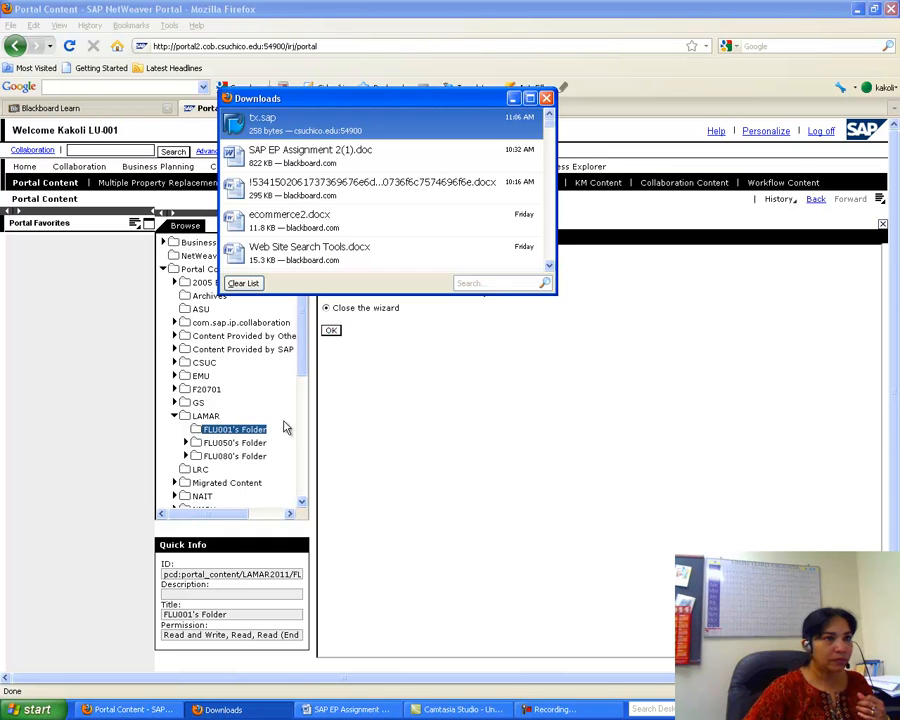
left_click(546, 99)
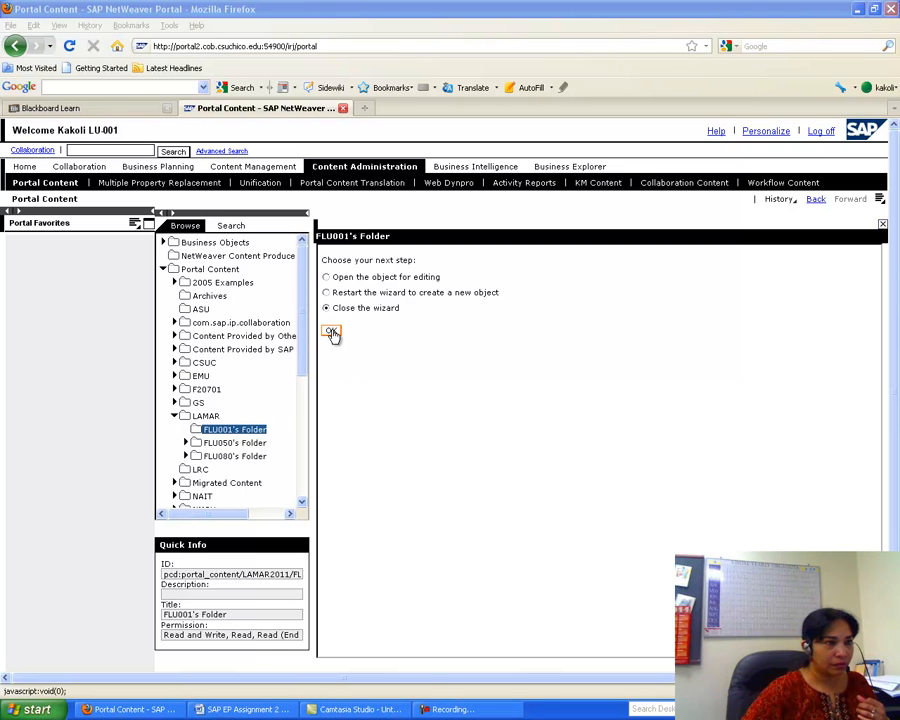
left_click(332, 333)
left_click(333, 333)
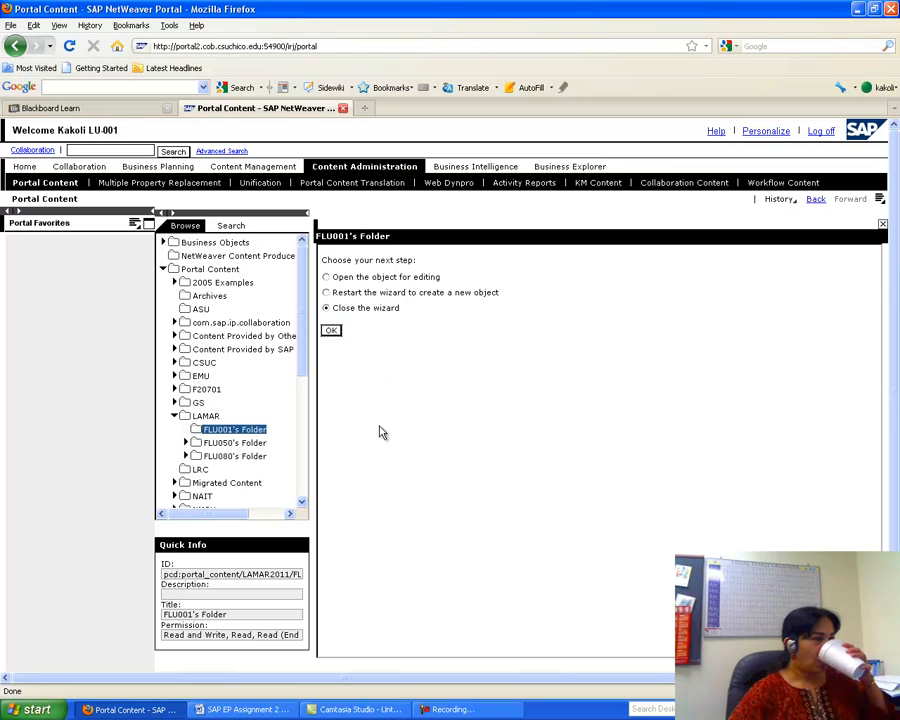
- Start a new subfolder inside FLU001's Folder again from its context menu
right_click(237, 430)
mouse_move(260, 446)
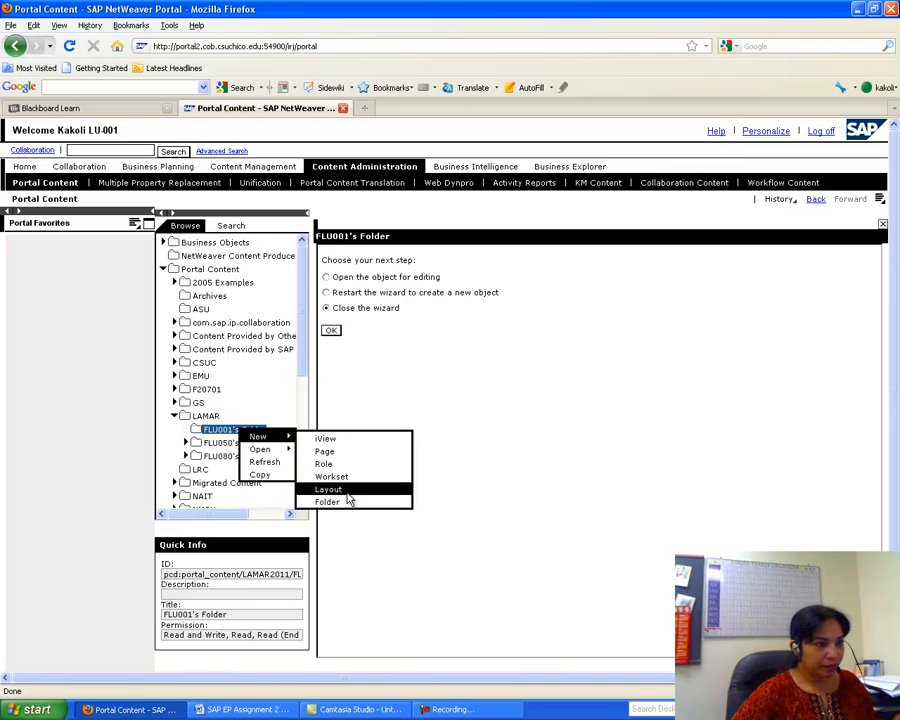
left_click(340, 500)
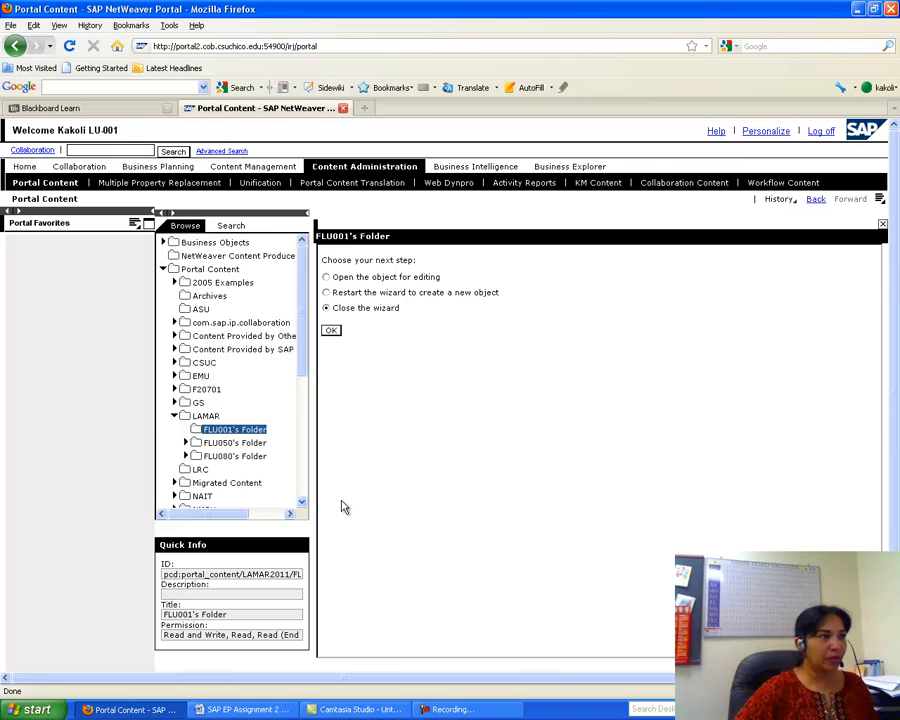
- Launch Internet Explorer, then log off the portal session in Firefox
left_click(37, 709)
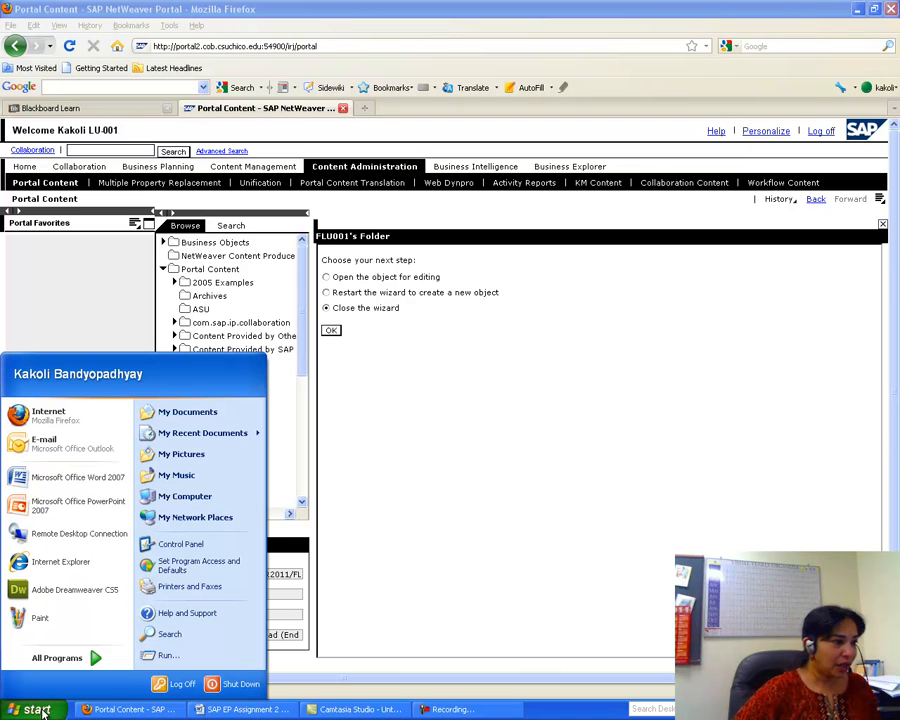
left_click(55, 562)
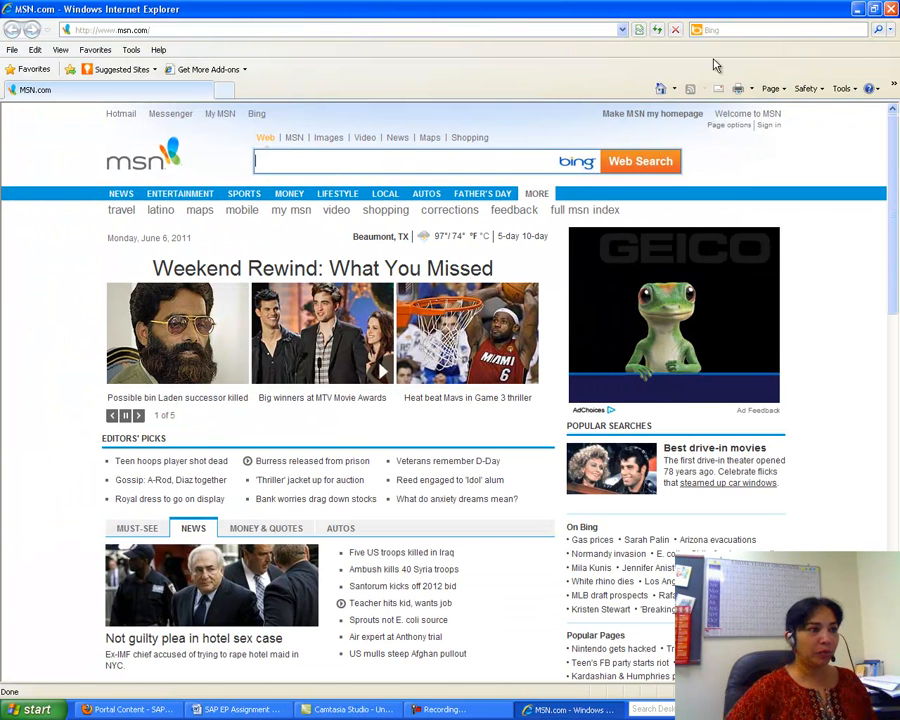
left_click(858, 10)
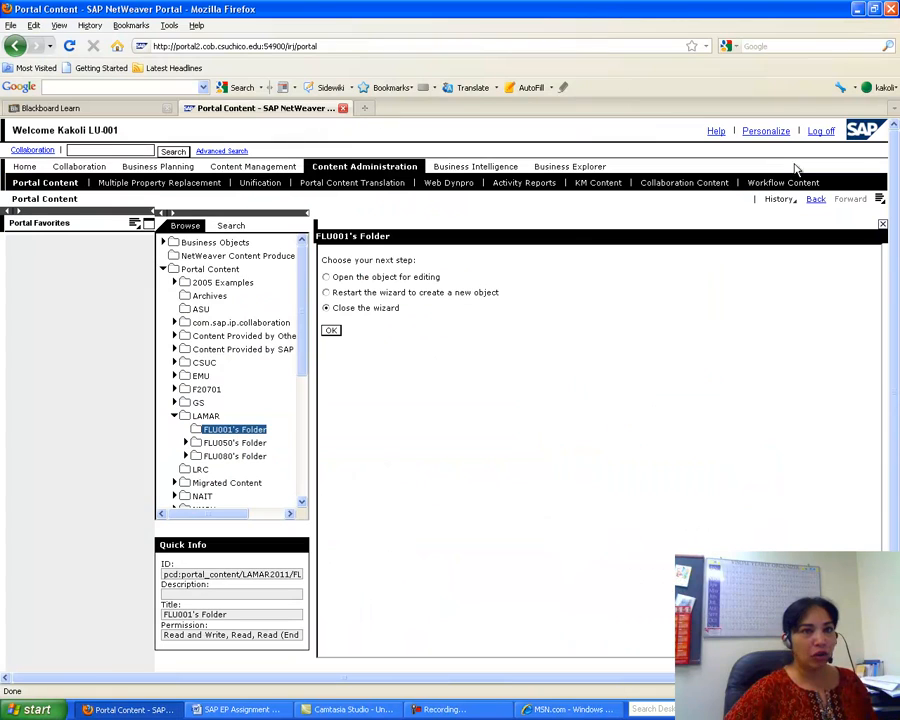
left_click(819, 132)
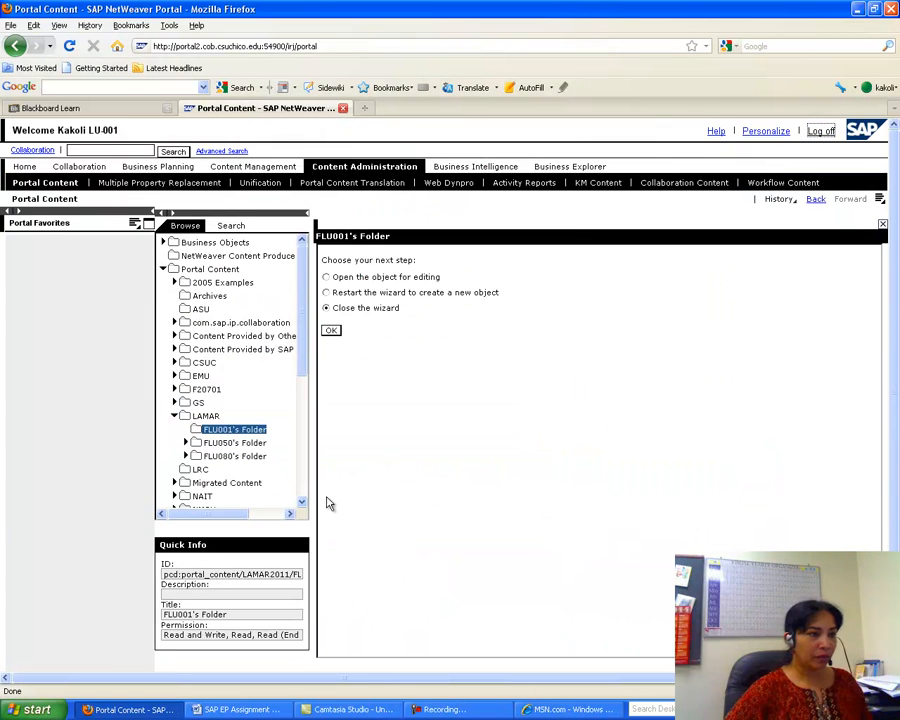
left_click(344, 378)
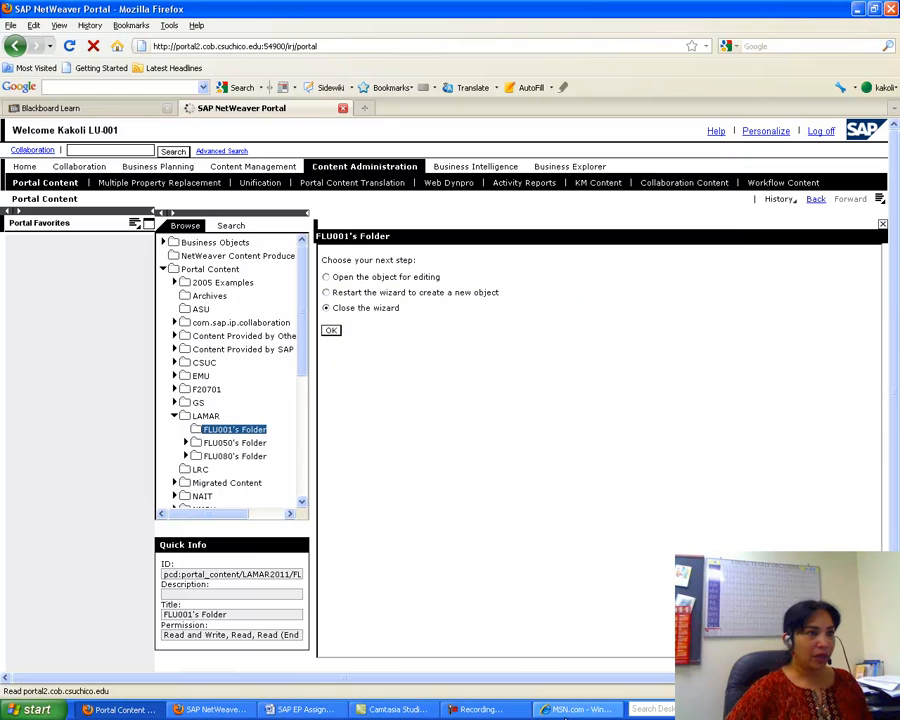
- In Internet Explorer, load the portal2 login page from history and log on with the user's credentials
left_click(566, 712)
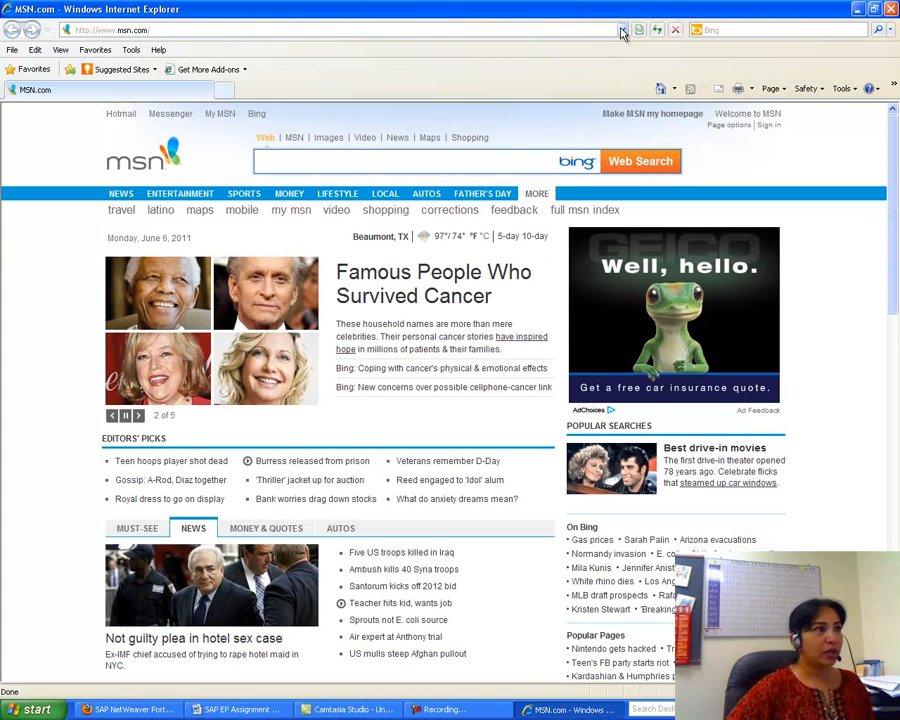
left_click(623, 30)
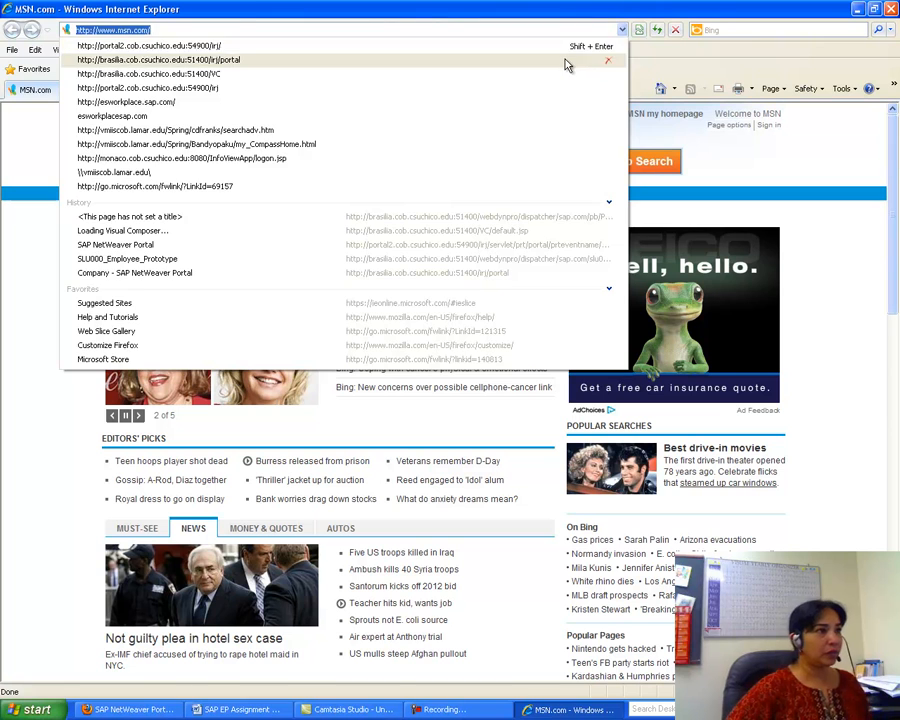
left_click(566, 63)
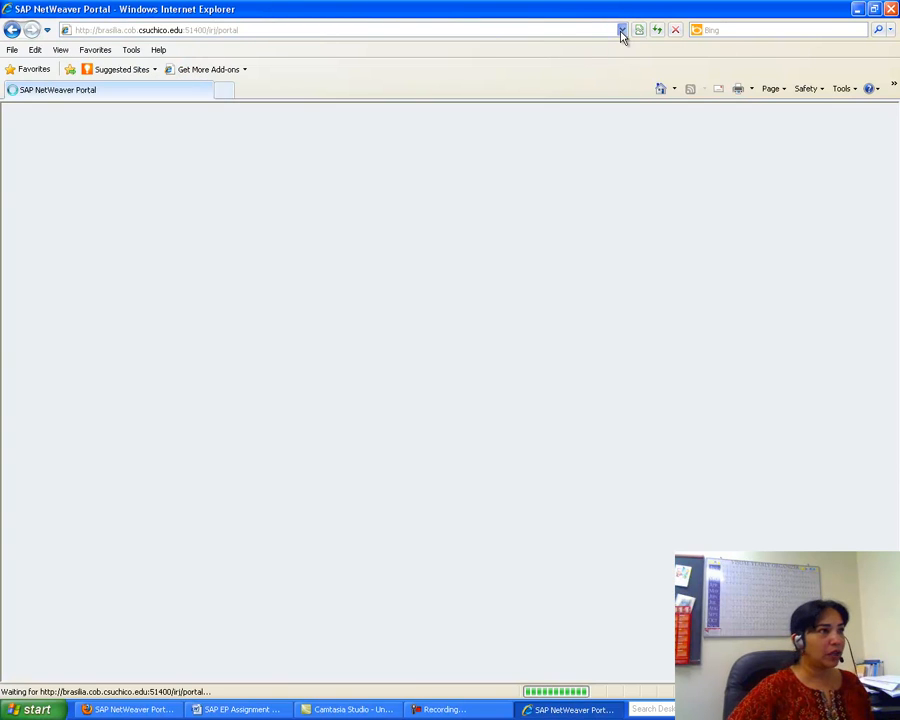
left_click(622, 30)
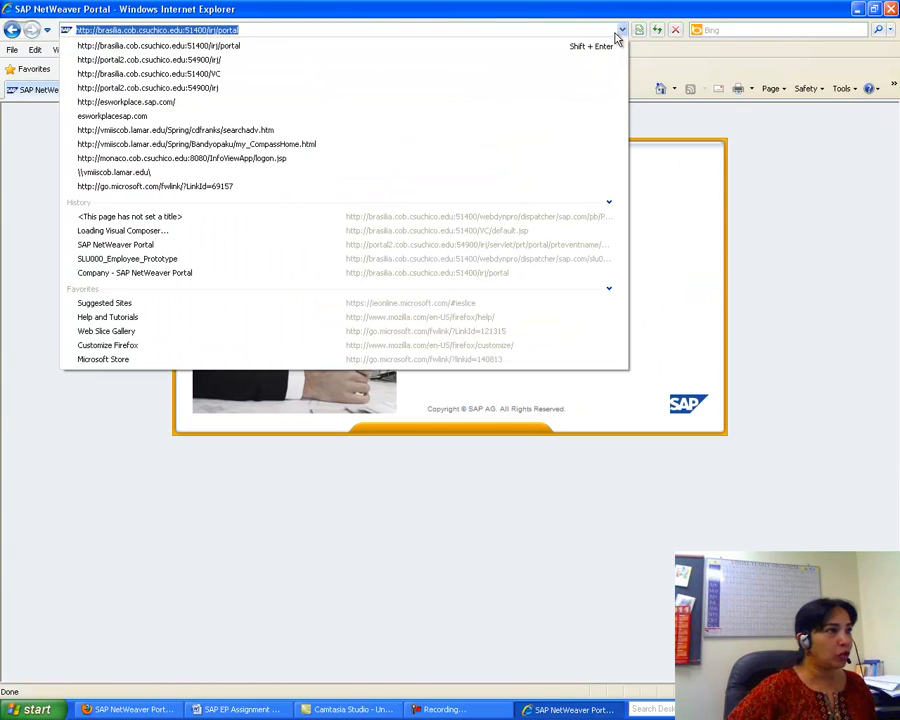
left_click(538, 62)
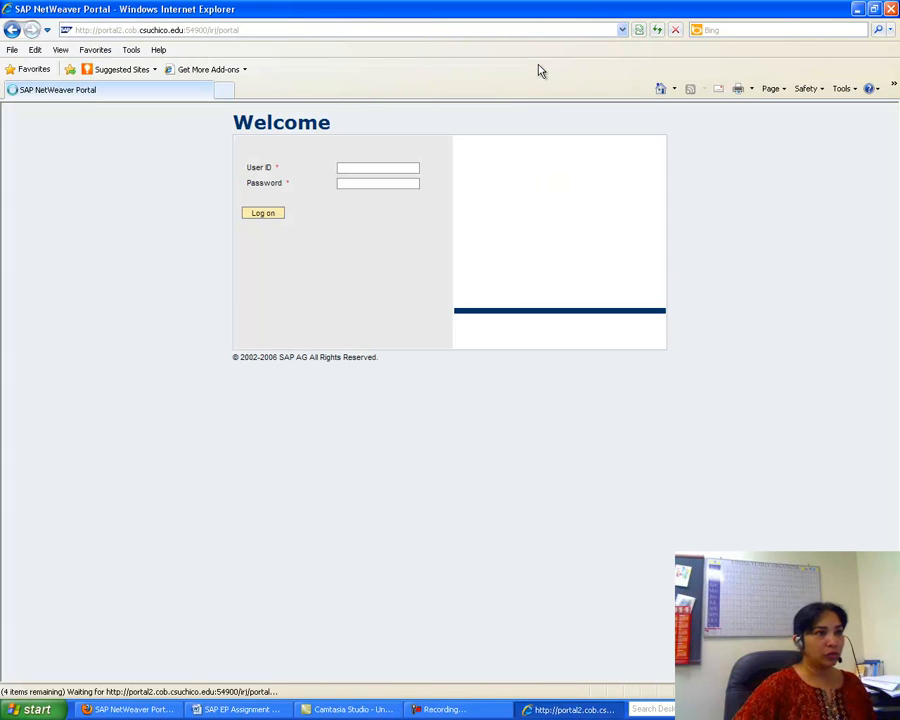
type("lu-")
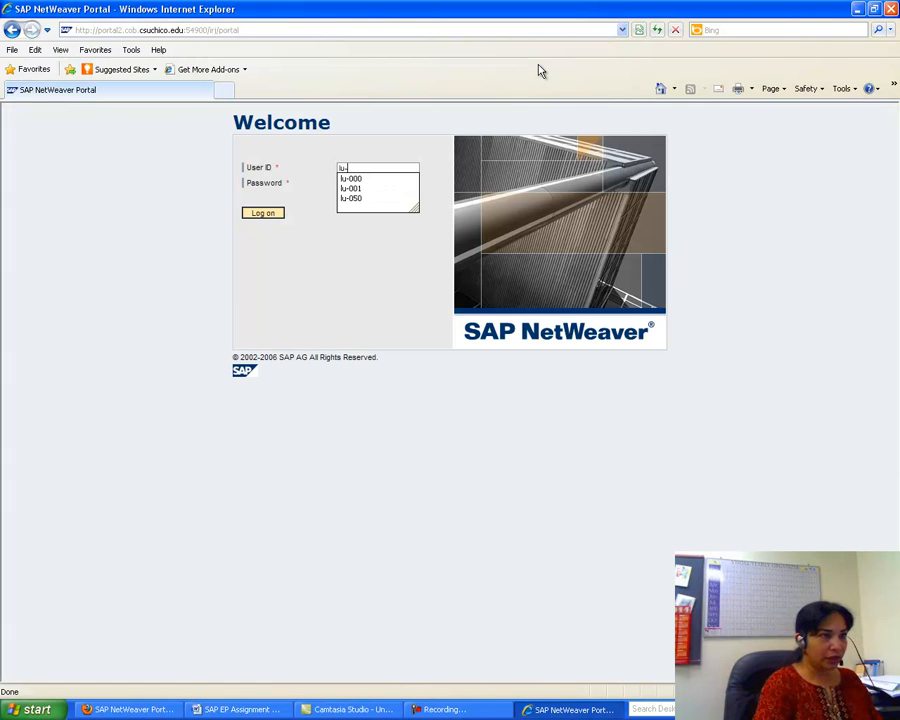
type("001")
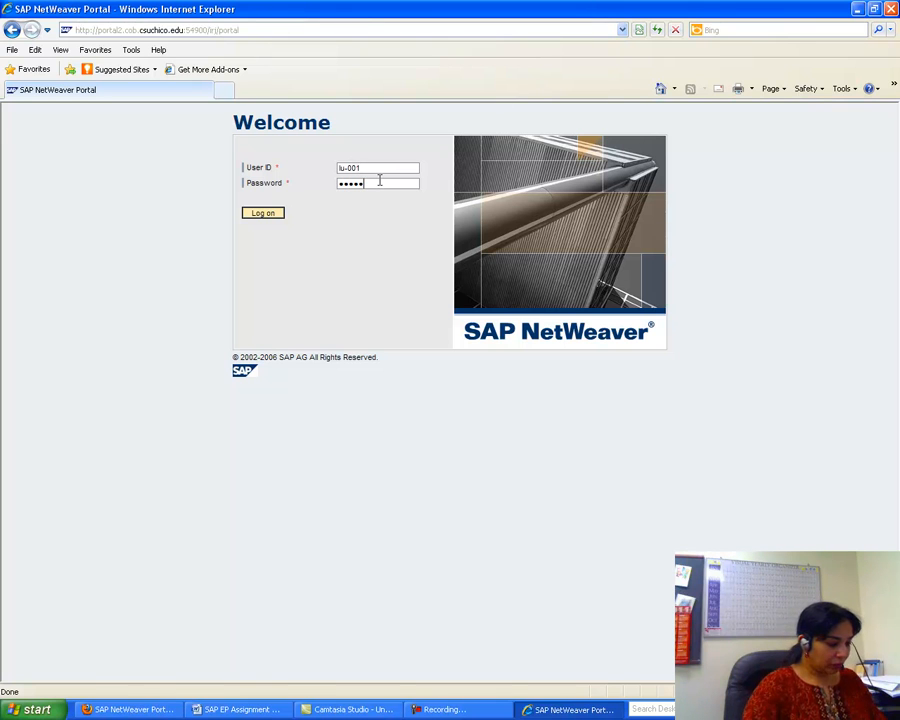
type("1")
left_click(270, 213)
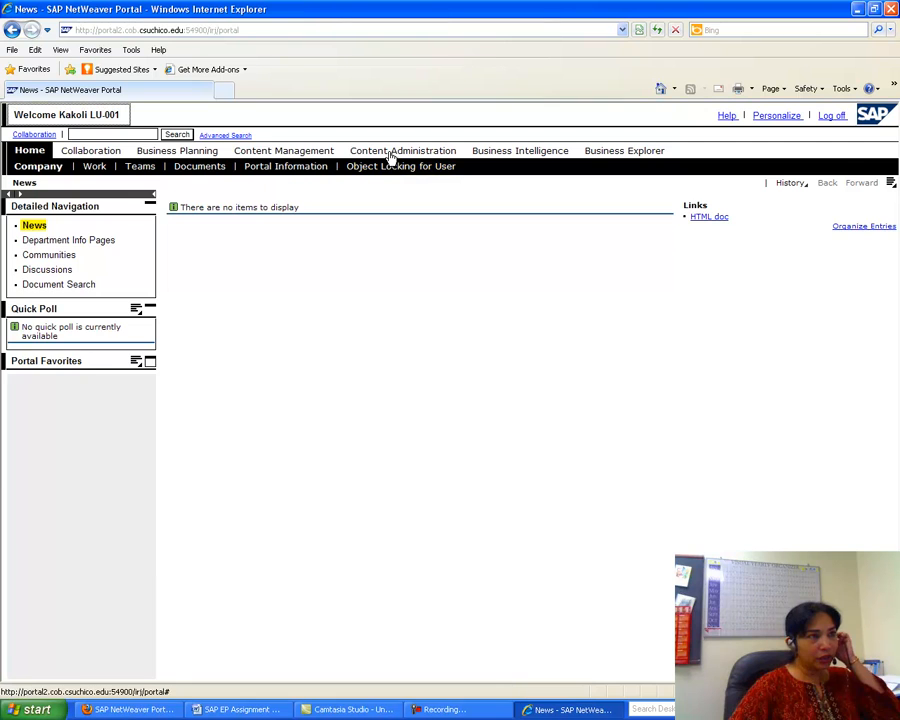
- Create an iViews folder (ID iviews) inside FLU001's Folder under Portal Content > LAMAR
left_click(395, 151)
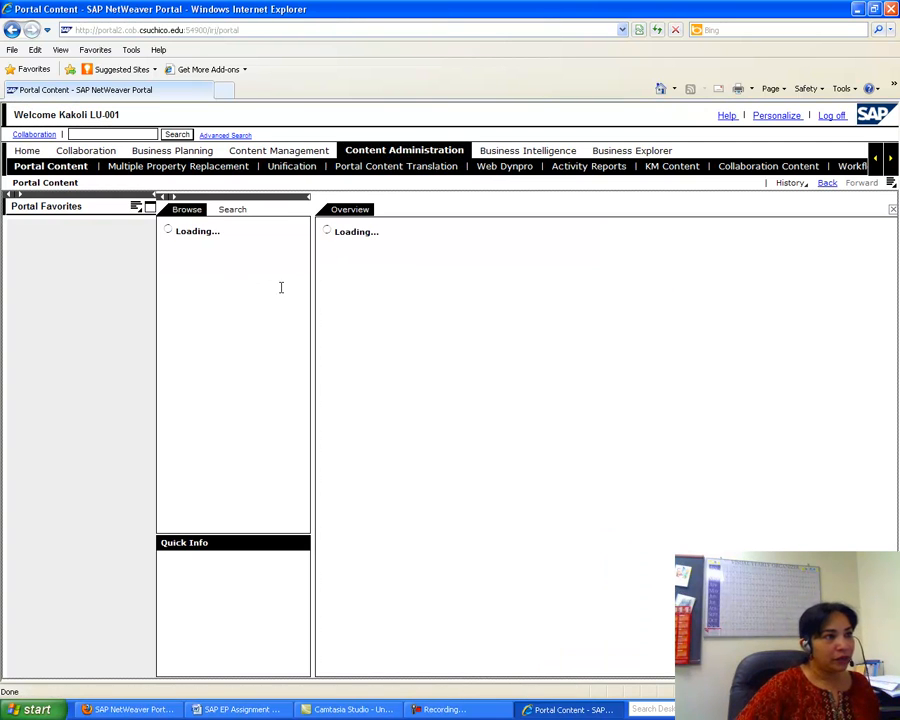
left_click(167, 257)
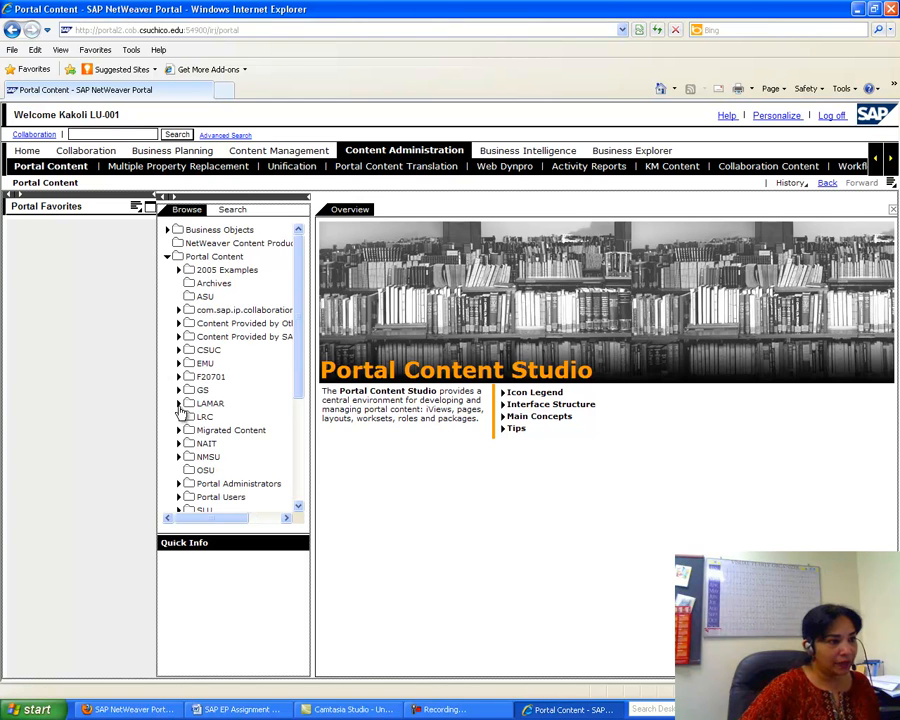
left_click(178, 403)
left_click(254, 417)
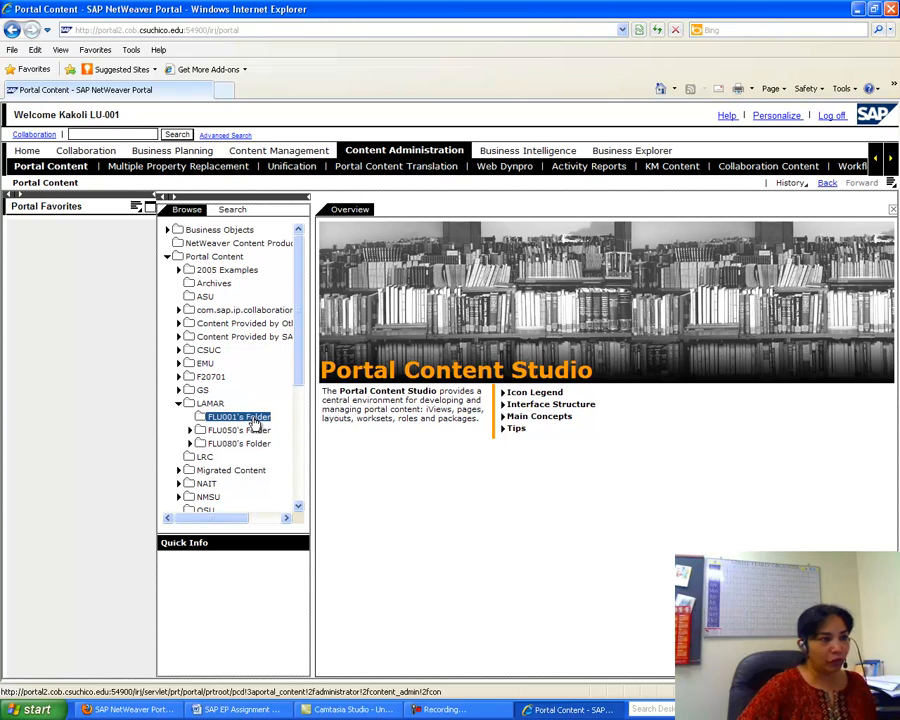
right_click(254, 421)
mouse_move(283, 425)
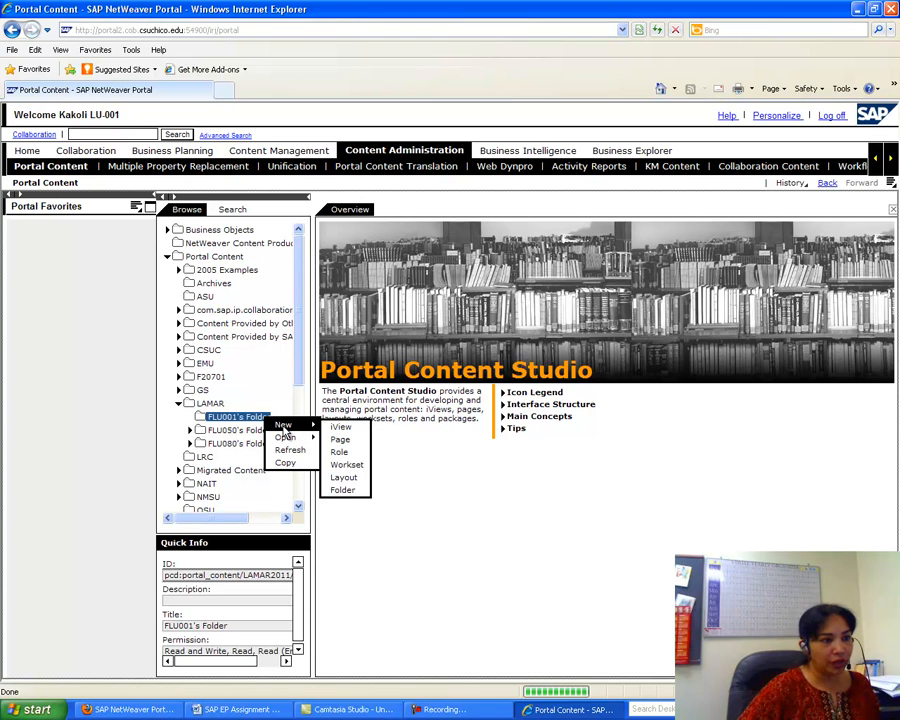
left_click(343, 491)
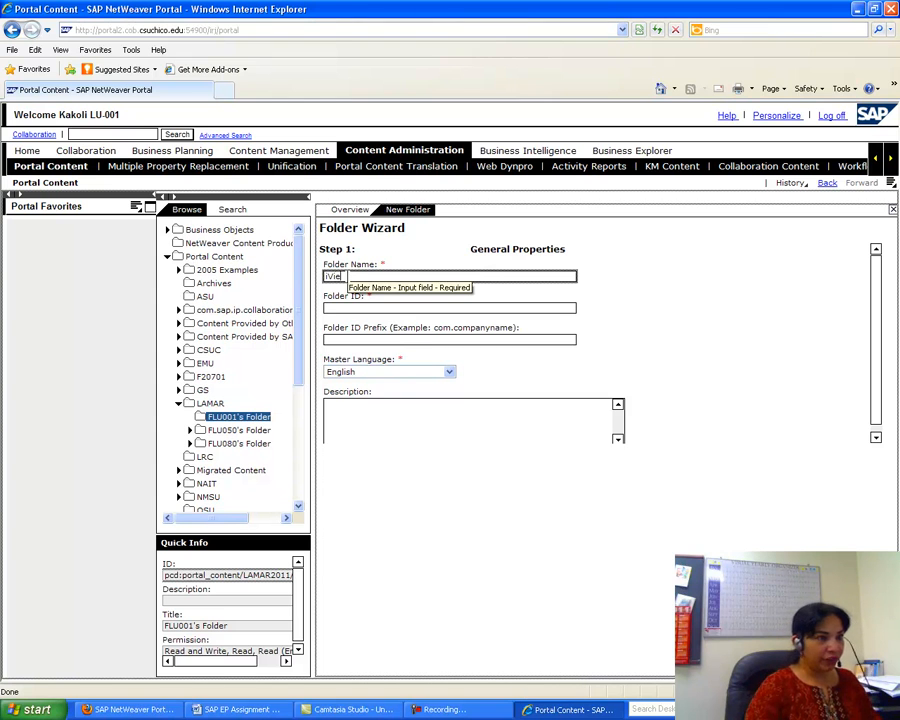
left_click(334, 308)
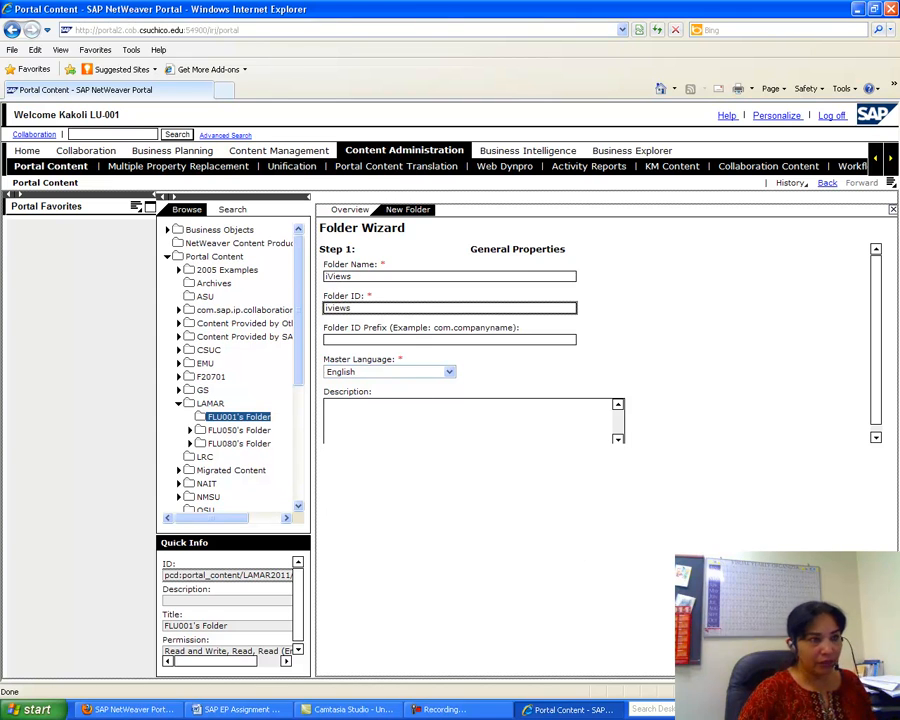
key("Return")
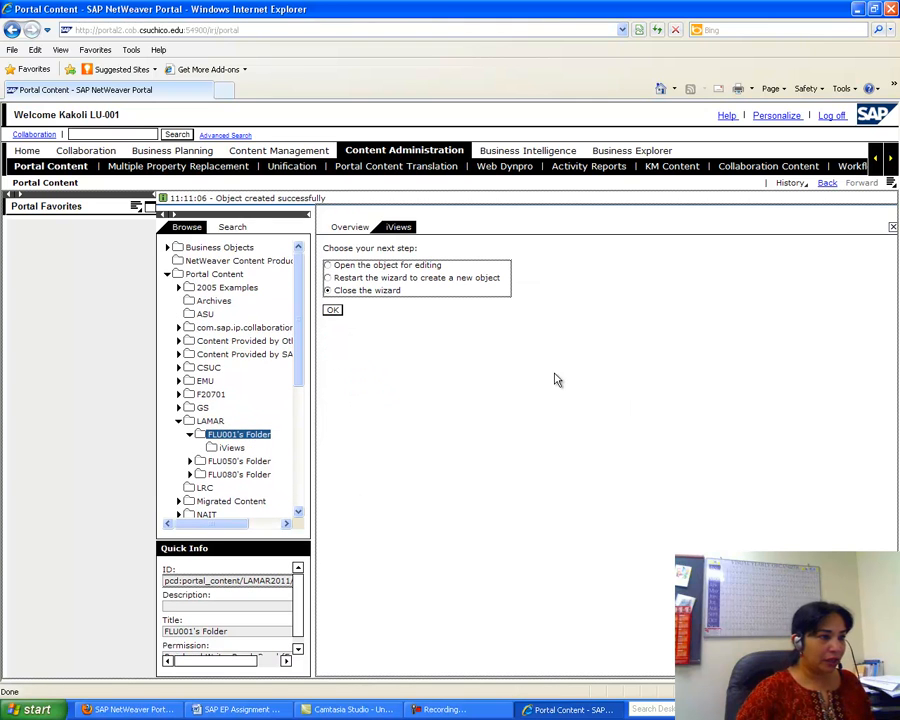
- Close the wizard and create a Pages folder (ID pages) in FLU001's Folder
left_click(332, 310)
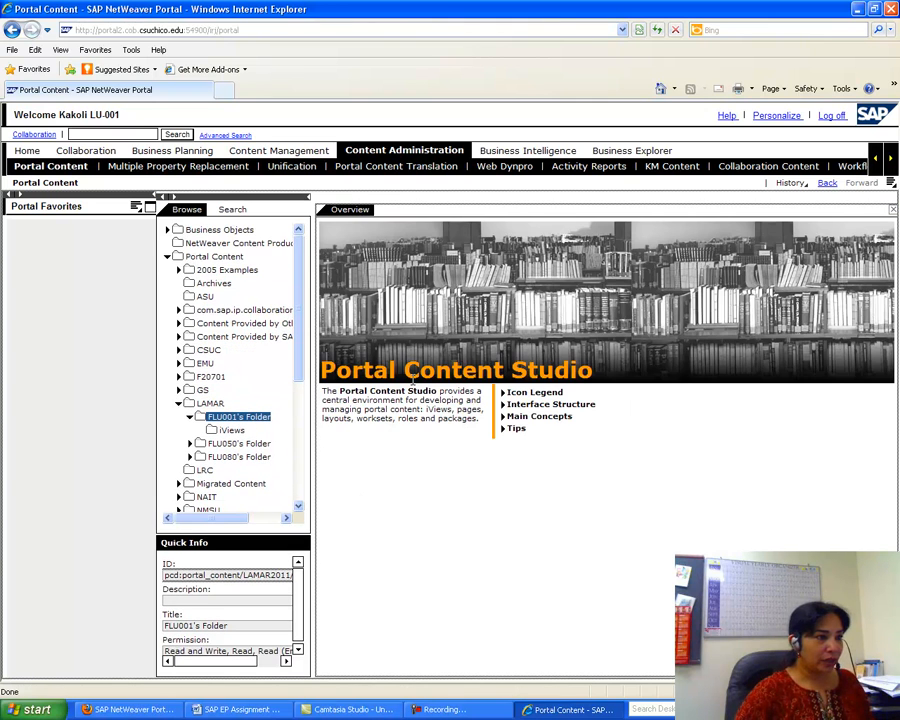
right_click(267, 419)
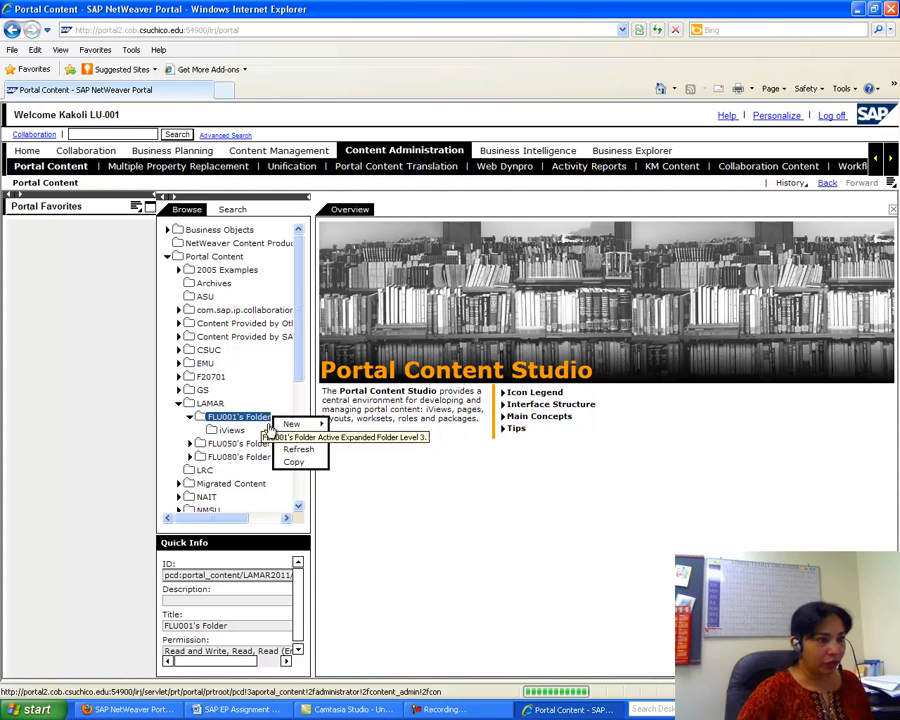
mouse_move(292, 424)
left_click(364, 487)
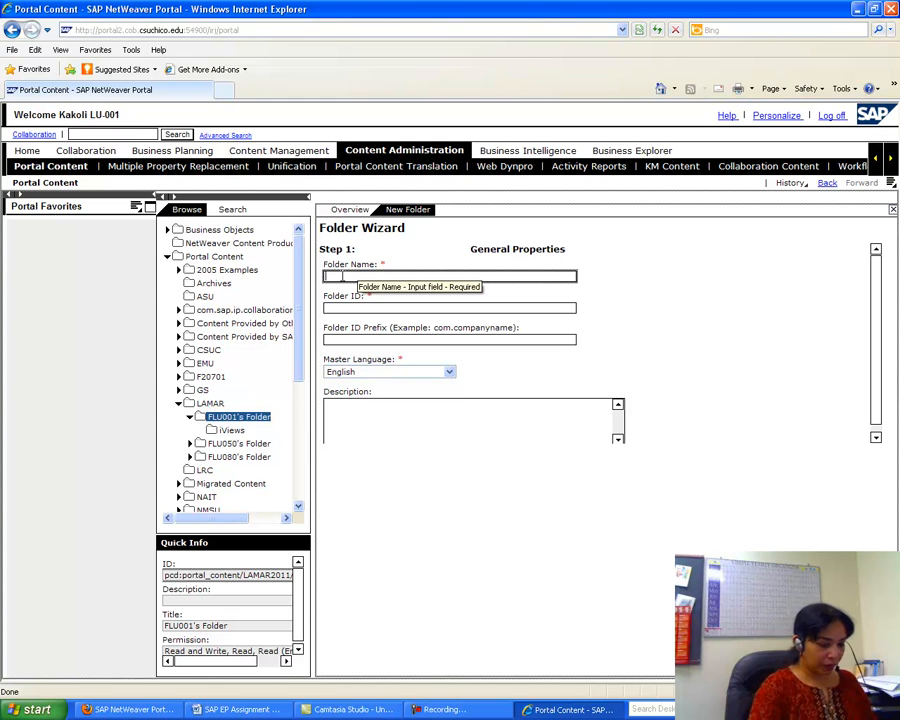
type("Pages")
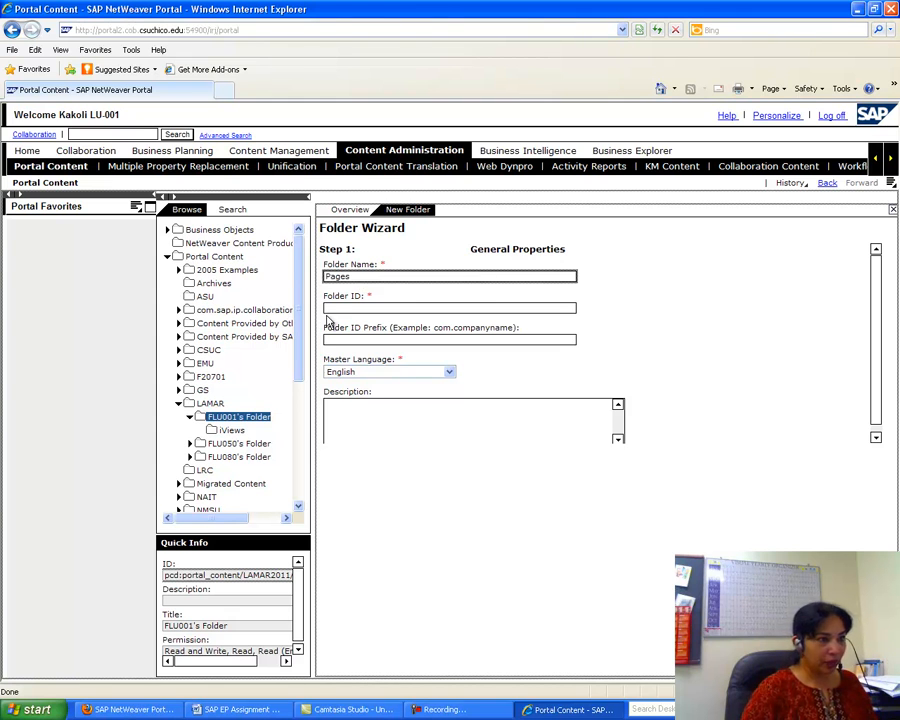
left_click(333, 308)
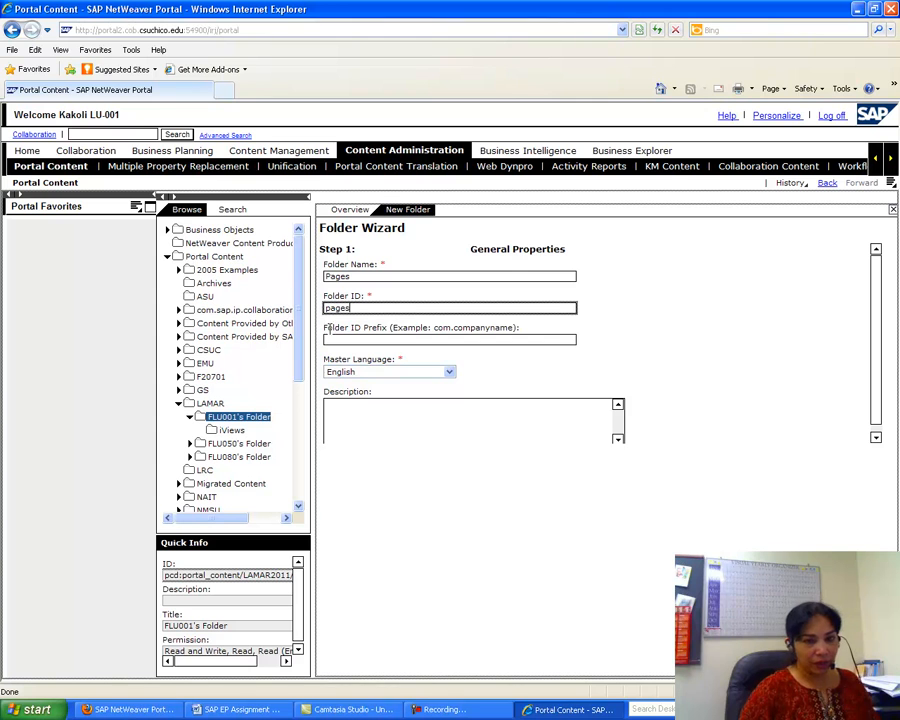
key("Return")
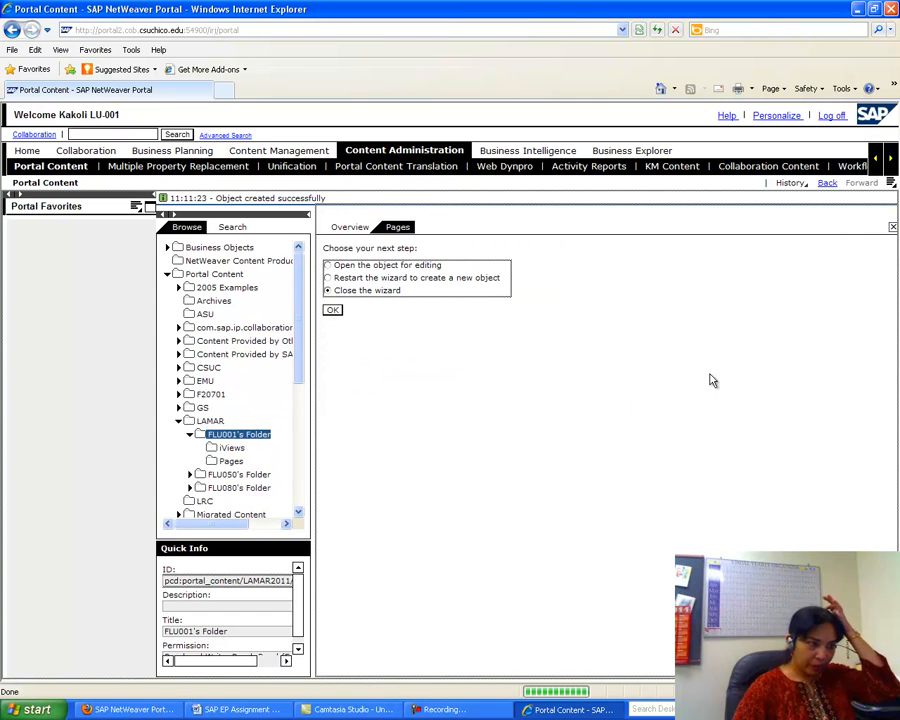
- Check the Word assignment, close Firefox's leftover portal login tab, and return to Internet Explorer
left_click(258, 709)
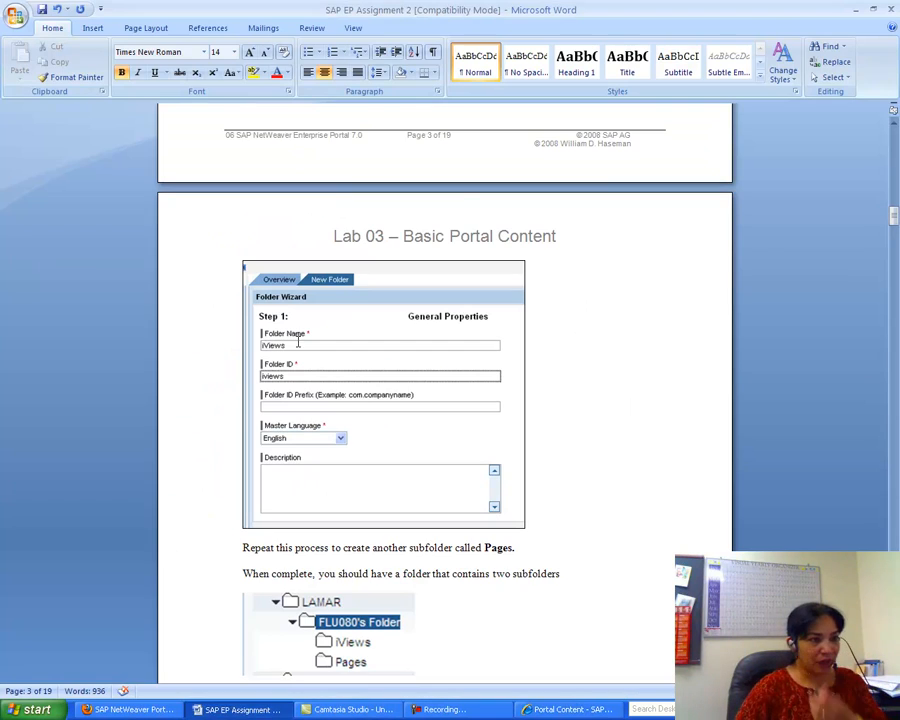
left_click_drag(893, 215, 892, 224)
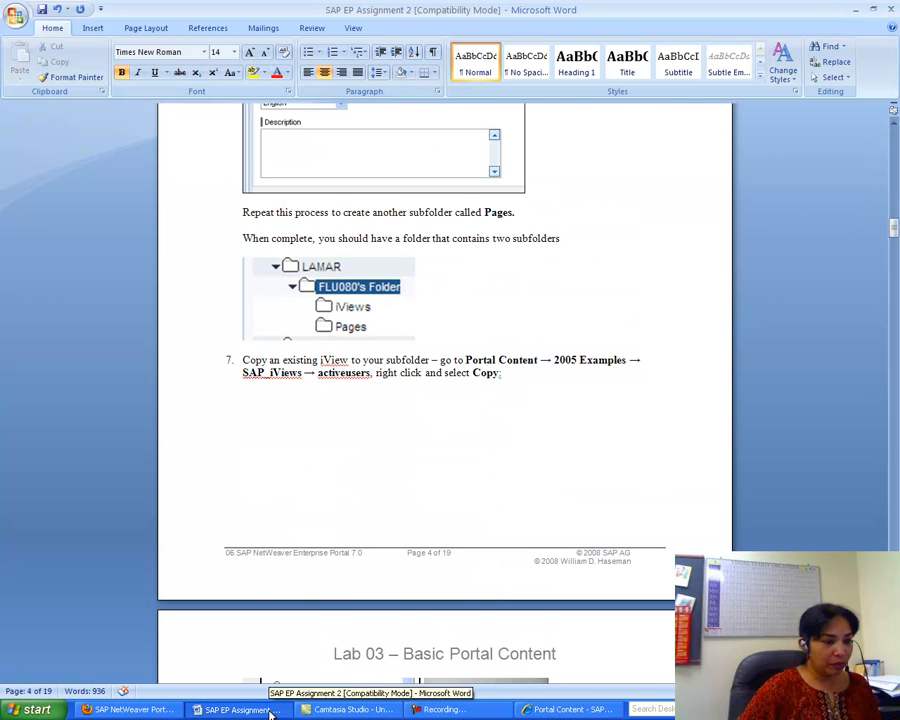
left_click(155, 709)
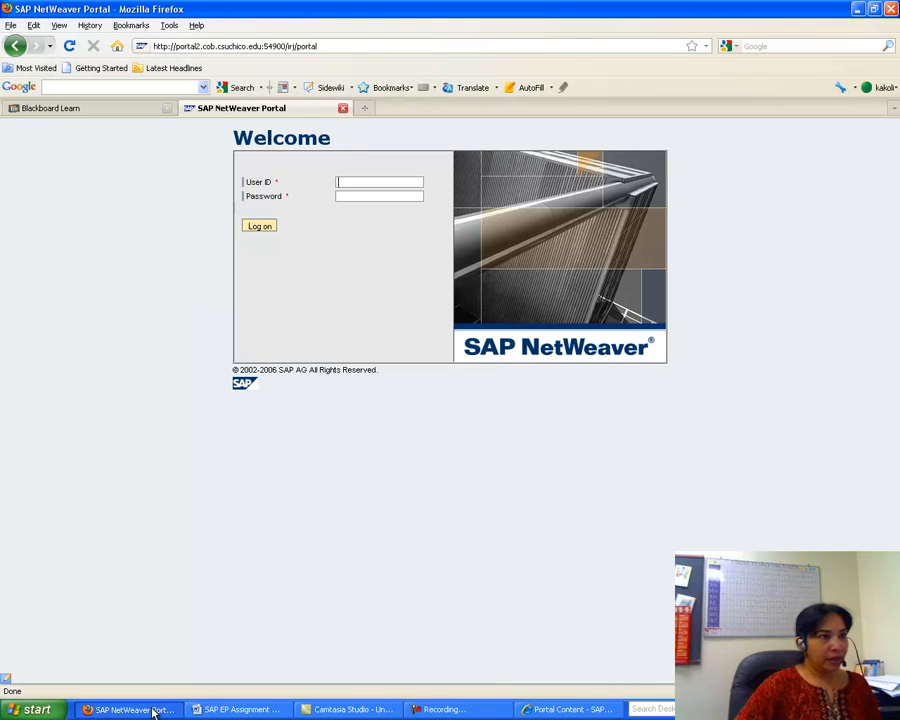
left_click(343, 108)
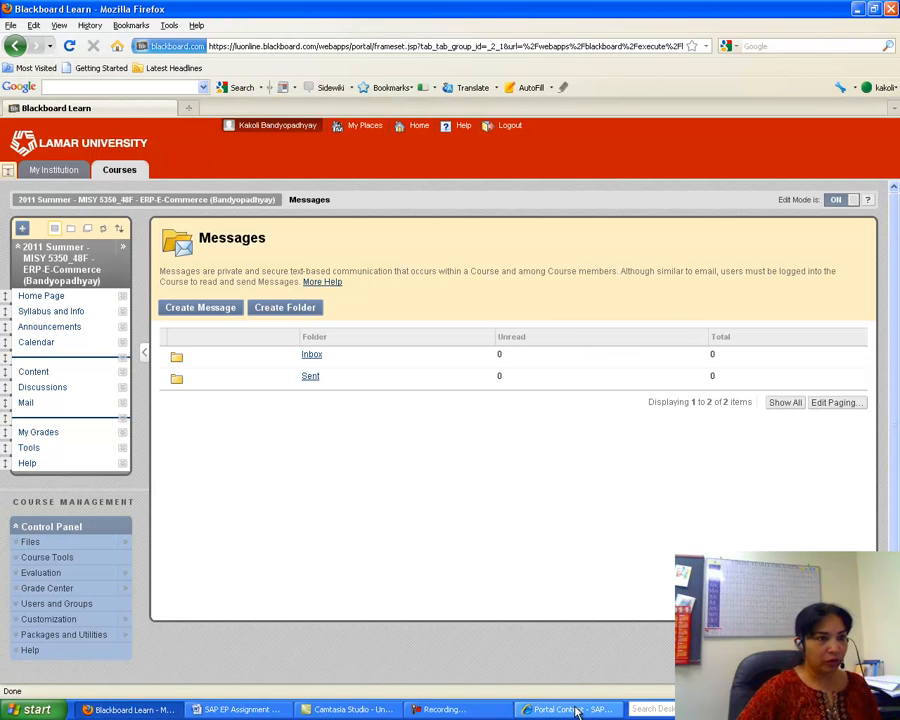
left_click(568, 709)
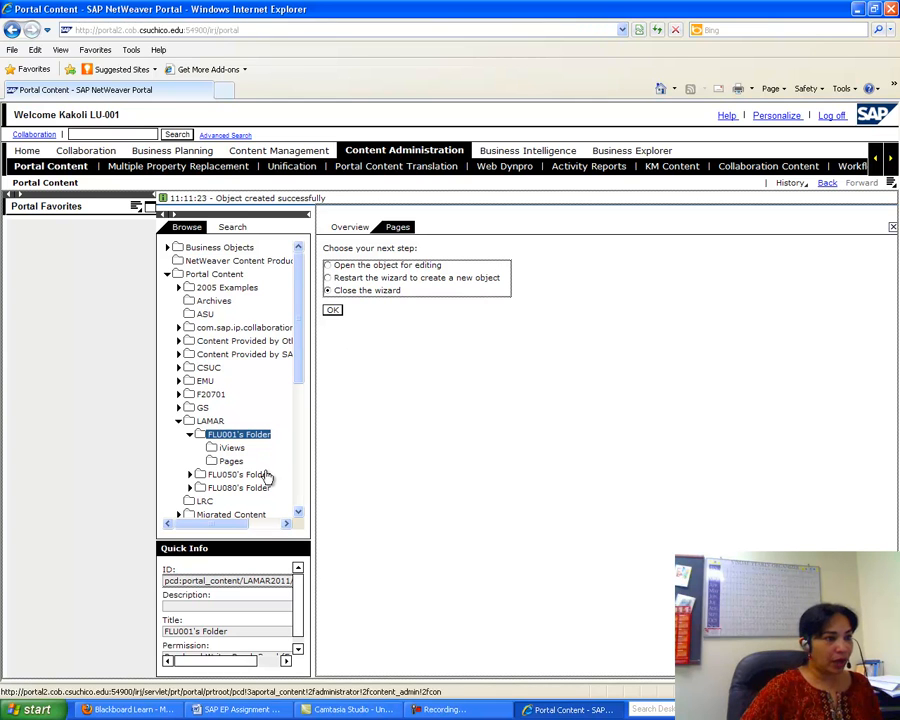
- Close the folder wizard and refresh FLU001's Folder to list its iViews and Pages subfolders
left_click(334, 311)
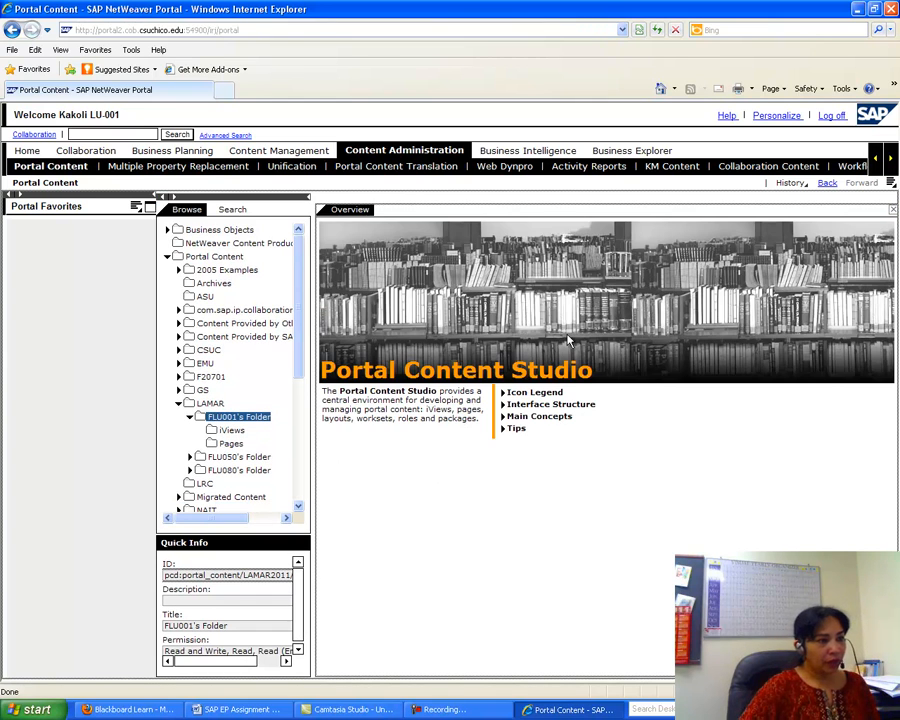
left_click(190, 417)
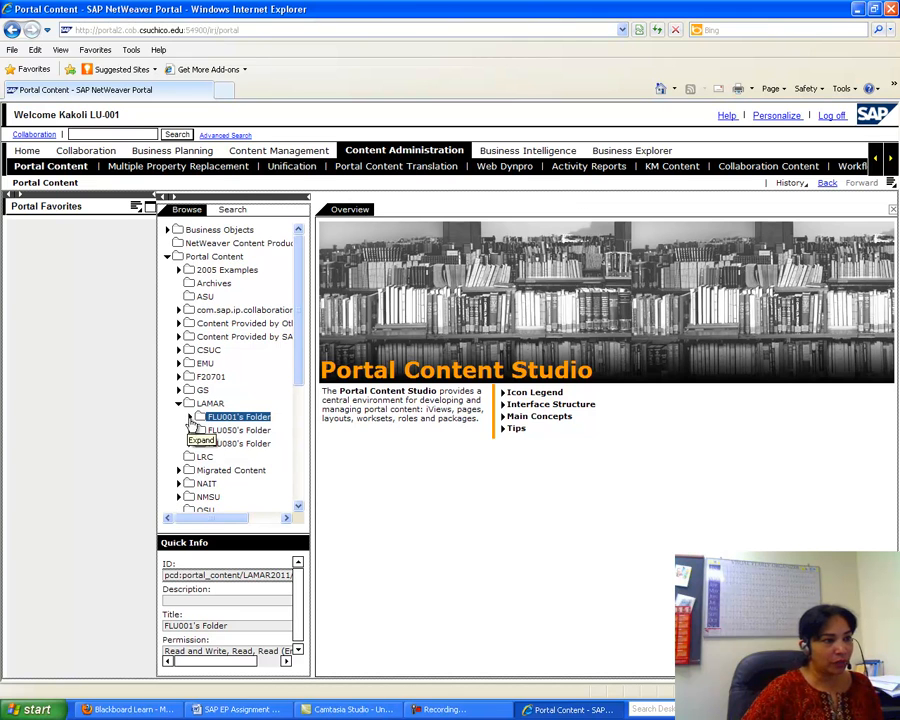
left_click(191, 418)
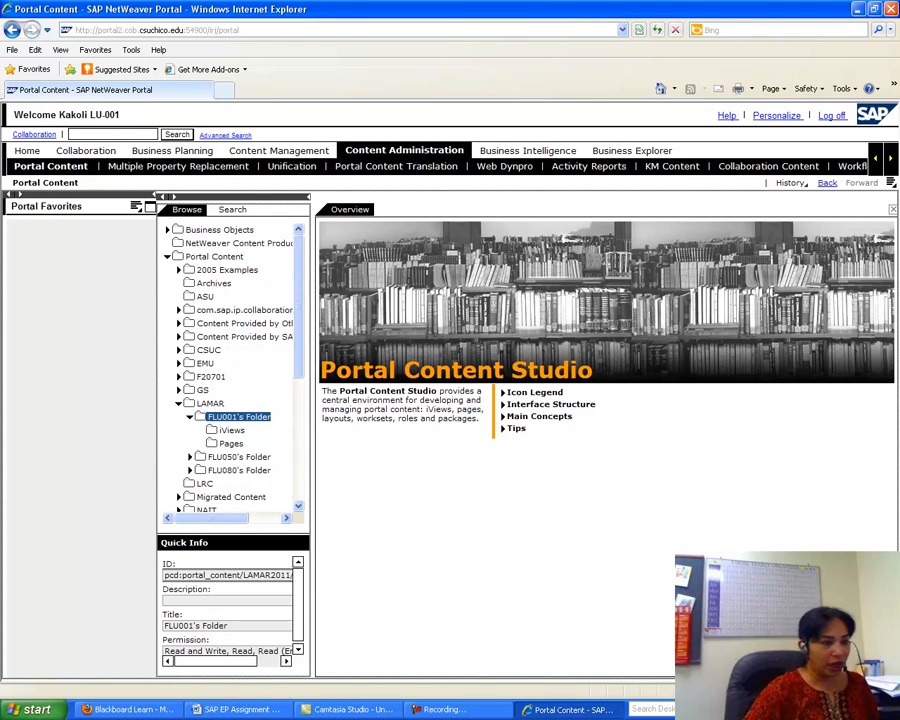
left_click(229, 708)
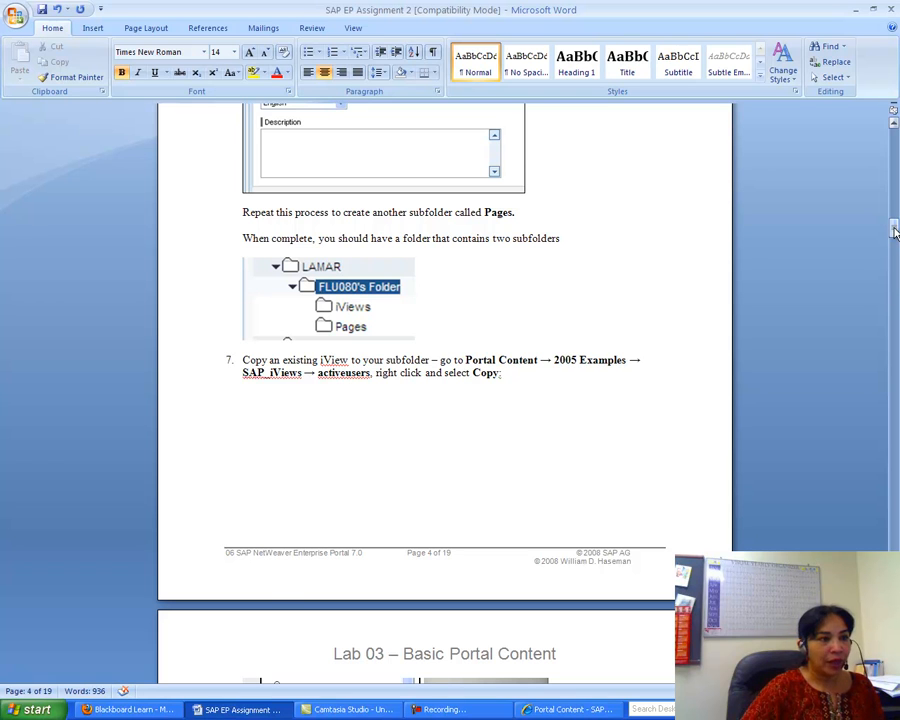
- Scroll the Word assignment to steps 7–9 on page 5, then return to the portal
left_click_drag(895, 231, 895, 254)
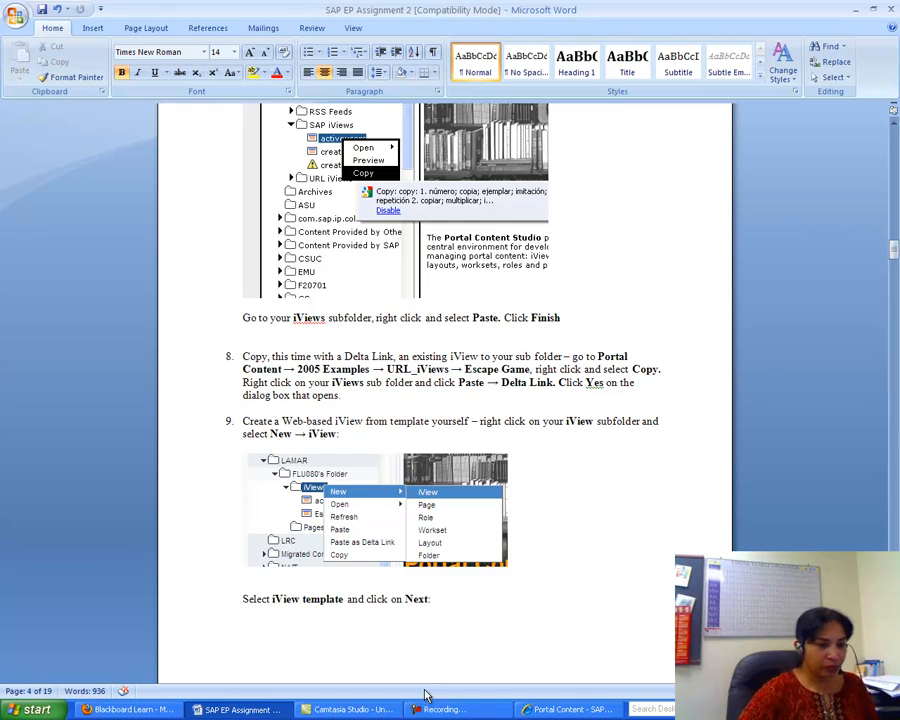
left_click(532, 710)
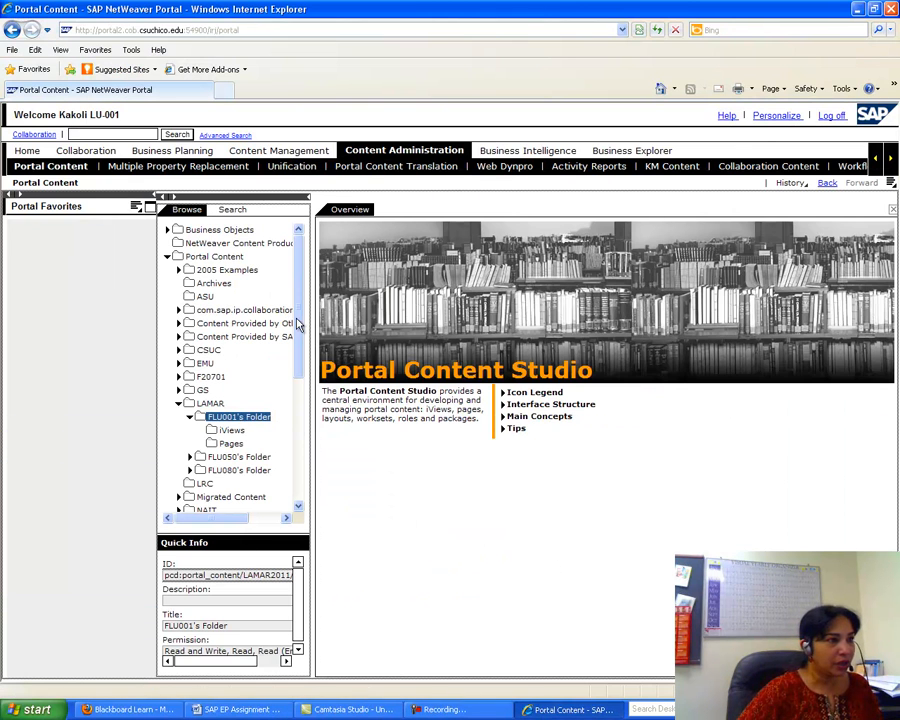
- Copy the activeusers iView from 2005 Examples > SAP iViews into FLU001's iViews folder
left_click(178, 270)
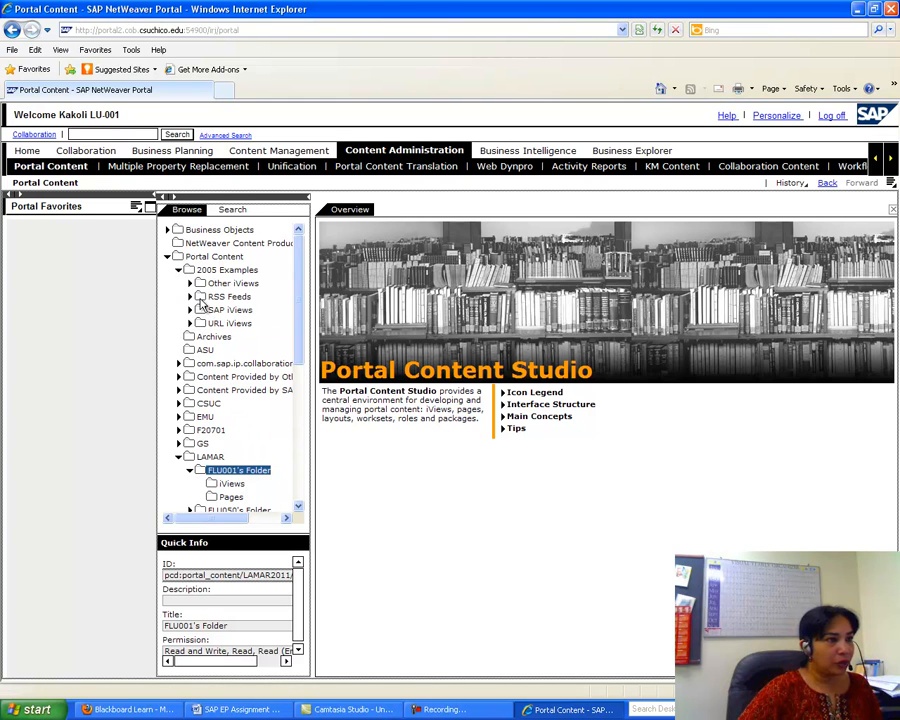
left_click(189, 310)
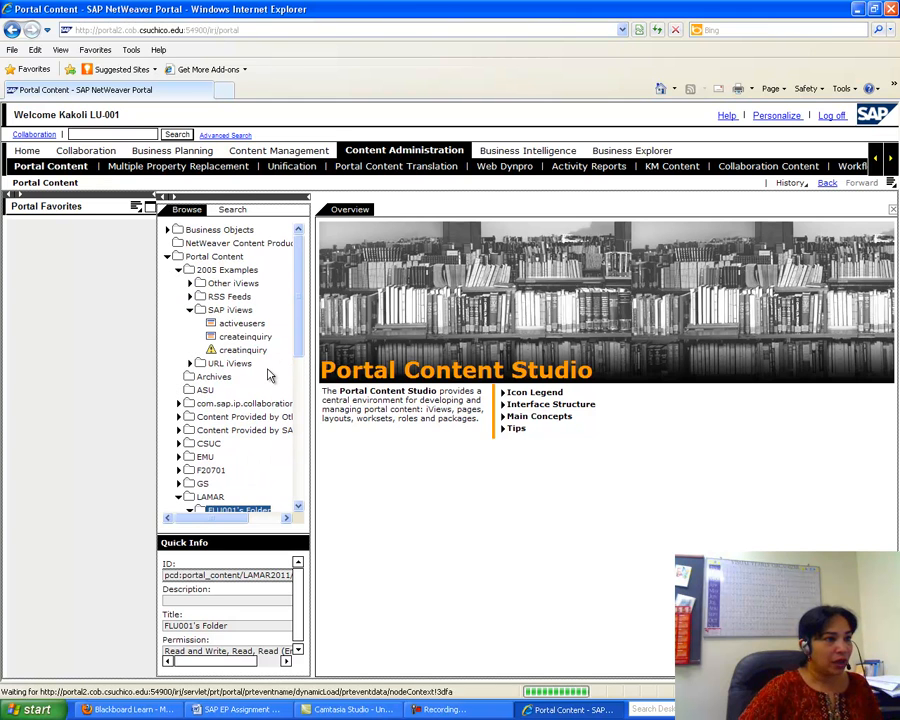
right_click(241, 325)
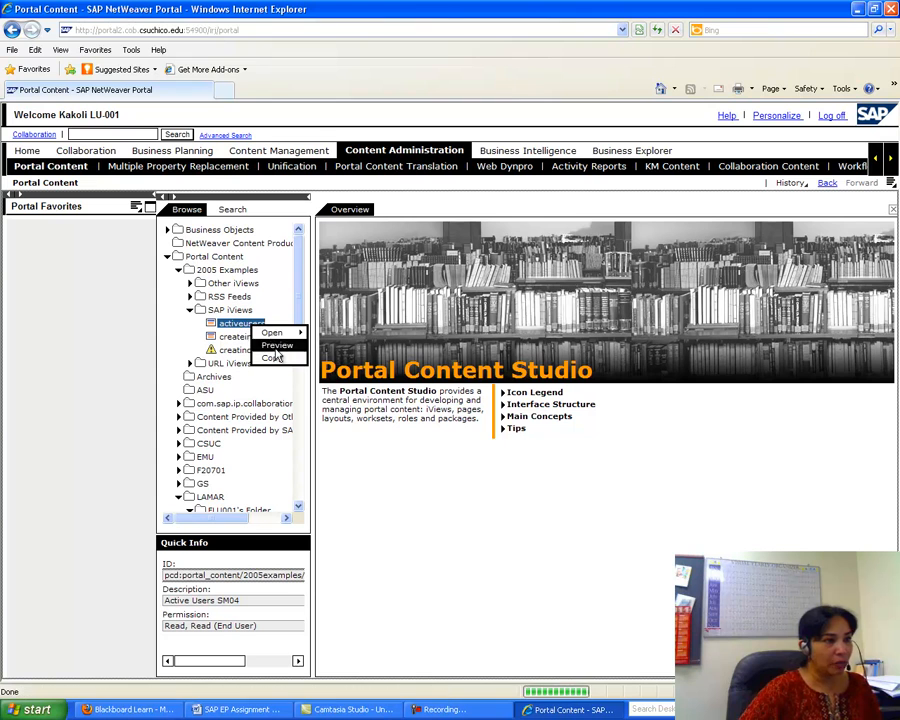
left_click(274, 357)
scroll(305, 360, "down", 3)
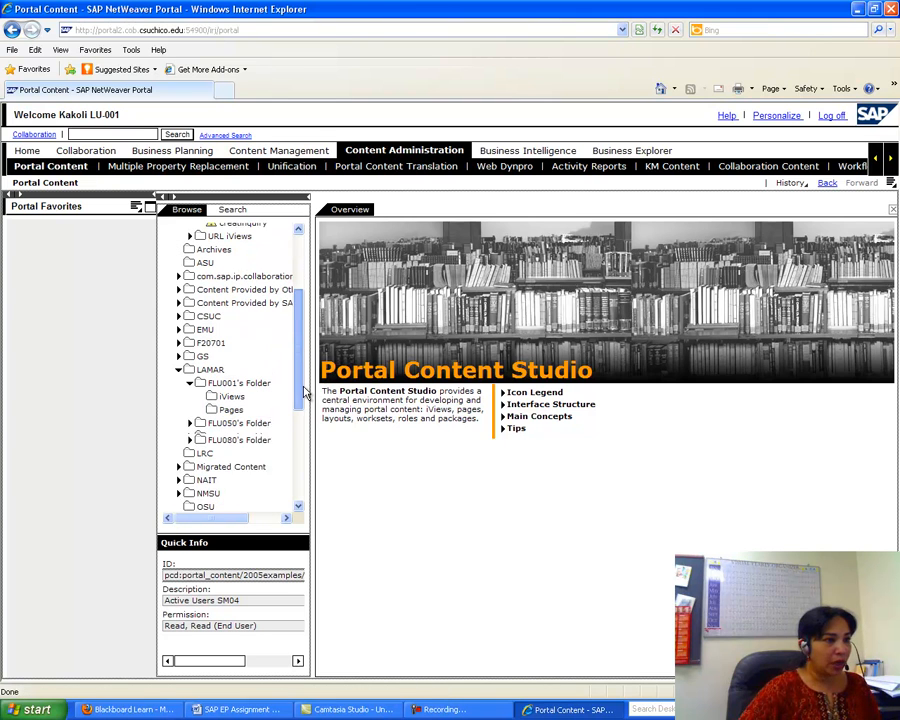
left_click(231, 390)
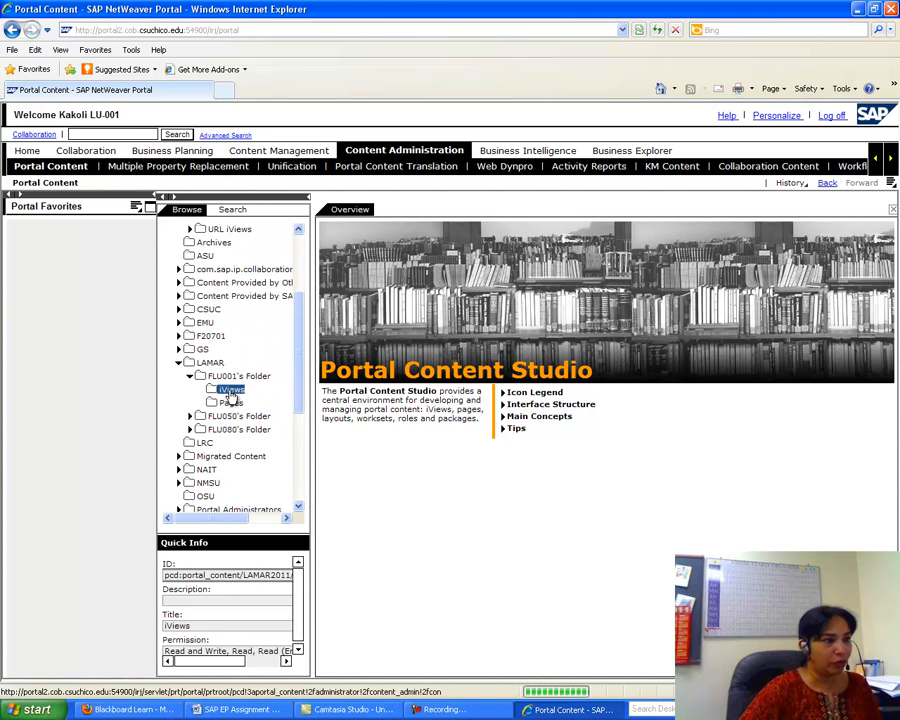
right_click(232, 392)
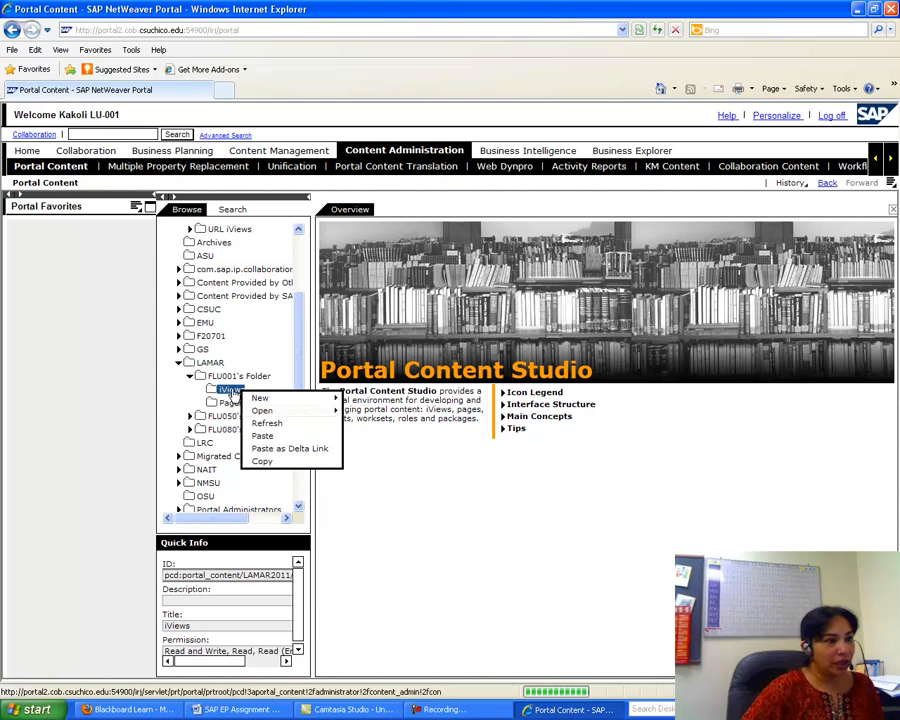
left_click(279, 437)
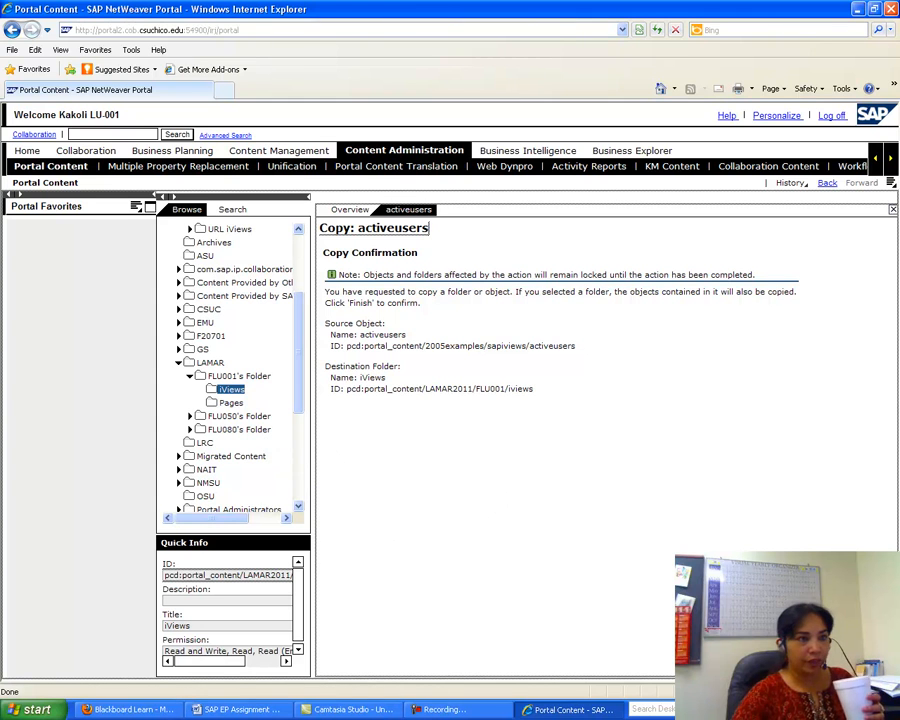
left_click(822, 665)
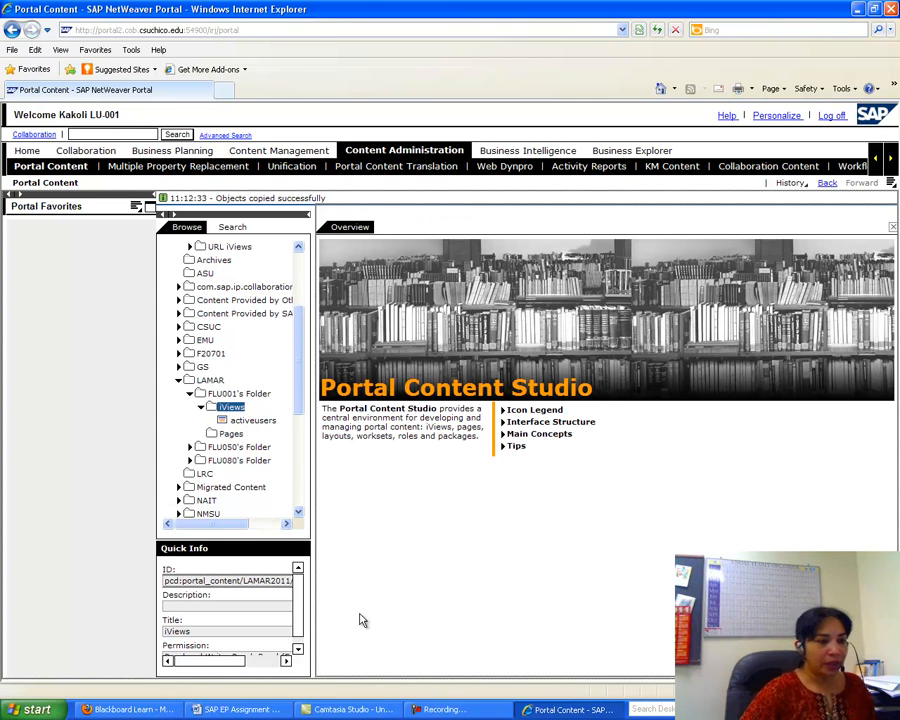
- Bring the Word assignment forward to read step 8 on the Escape Game delta link
left_click(240, 709)
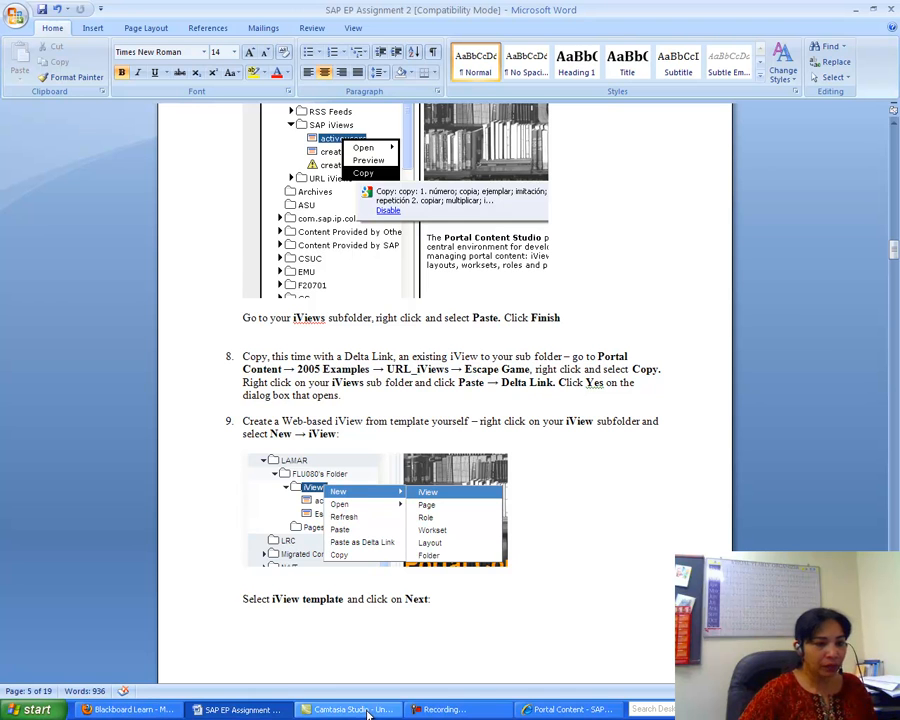
- Copy the Escape Game iView from the URL iViews folder
left_click(607, 714)
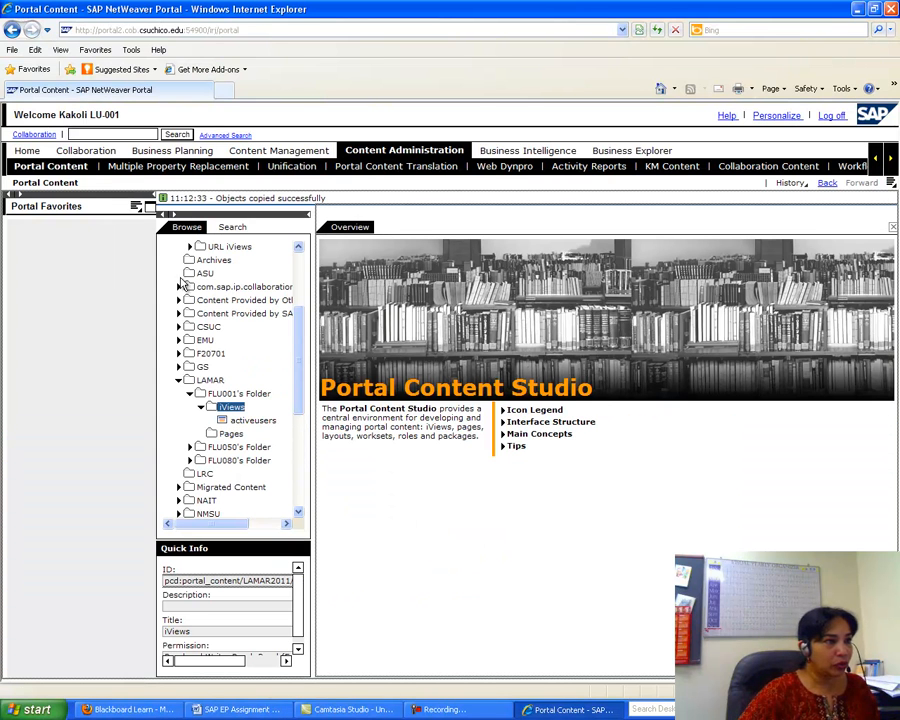
left_click_drag(302, 325, 303, 281)
left_click(190, 358)
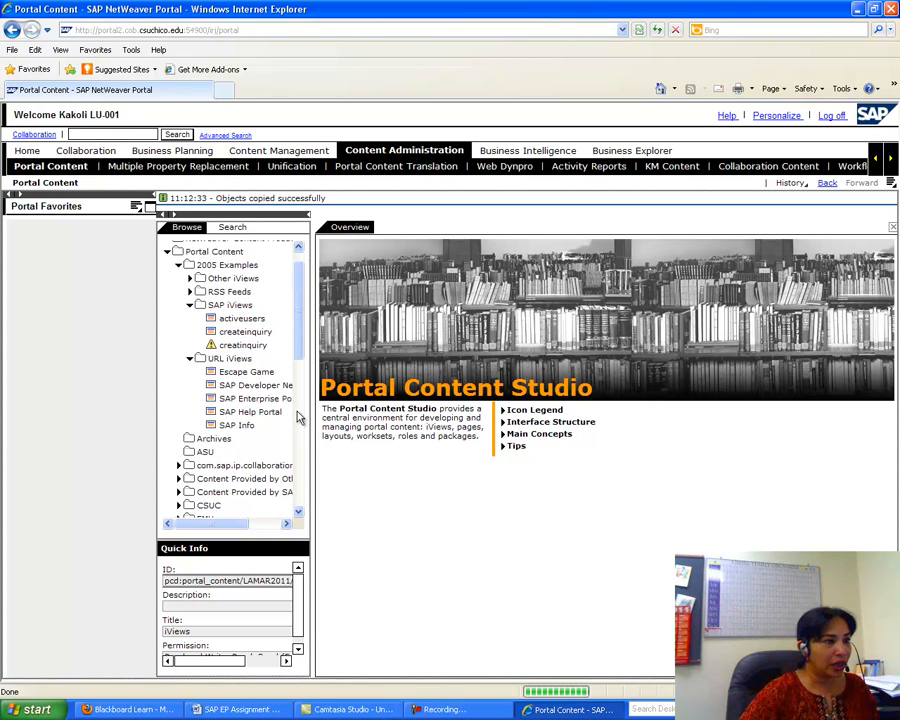
left_click(250, 372)
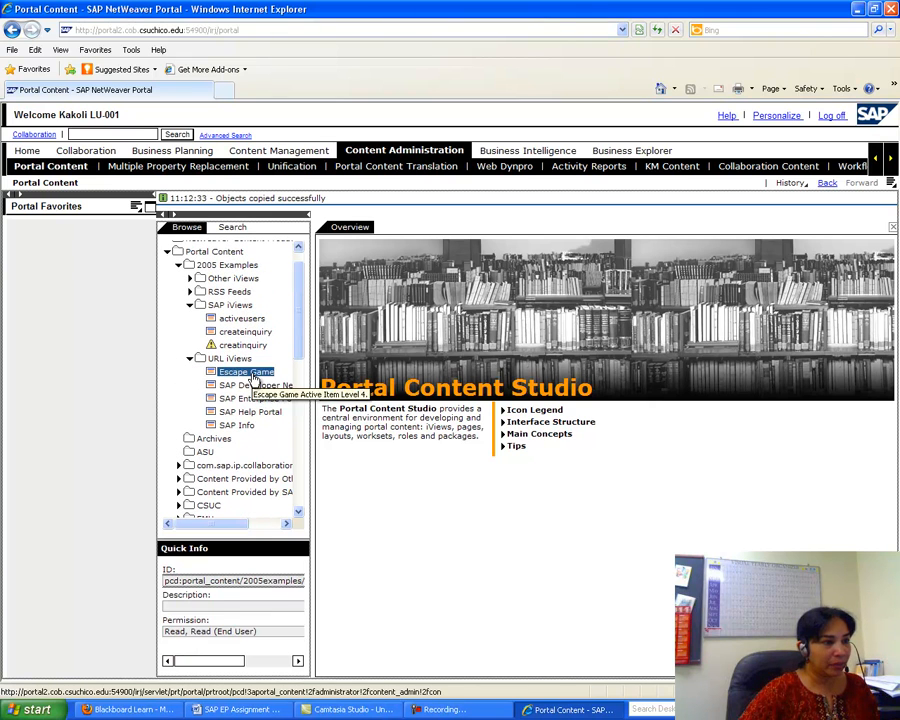
right_click(255, 376)
left_click(292, 405)
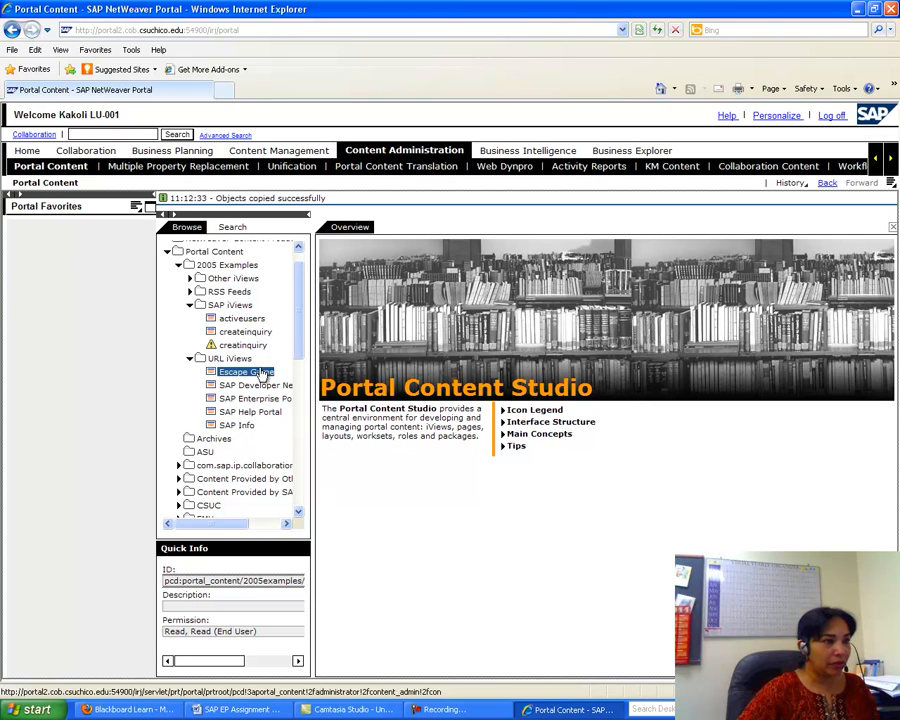
right_click(258, 375)
left_click(292, 404)
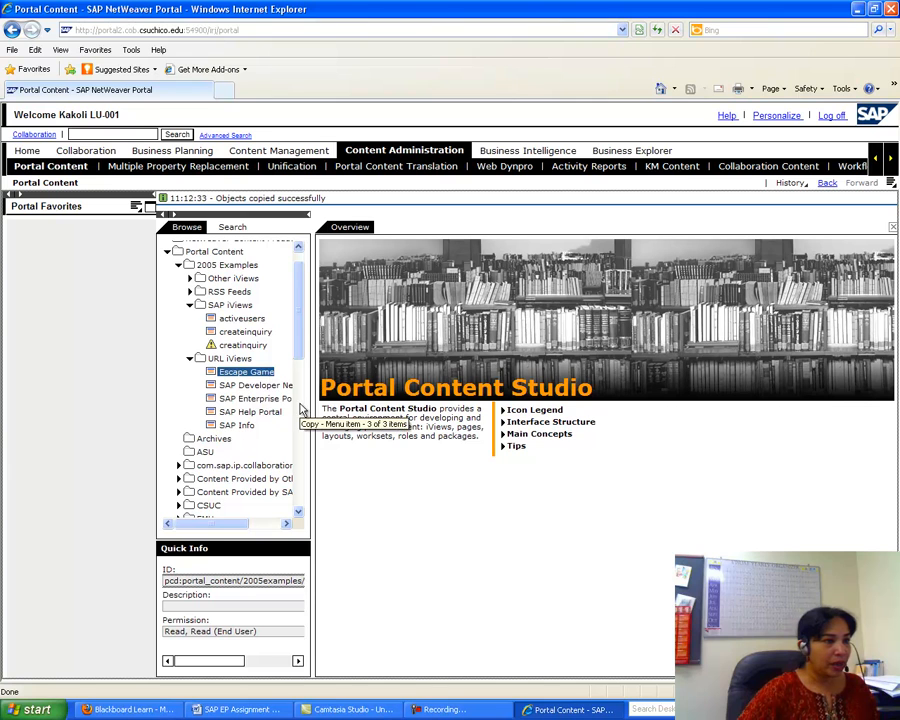
- Paste Escape Game as a delta link into FLU001's iViews folder and confirm
left_click_drag(297, 358, 300, 452)
left_click(235, 322)
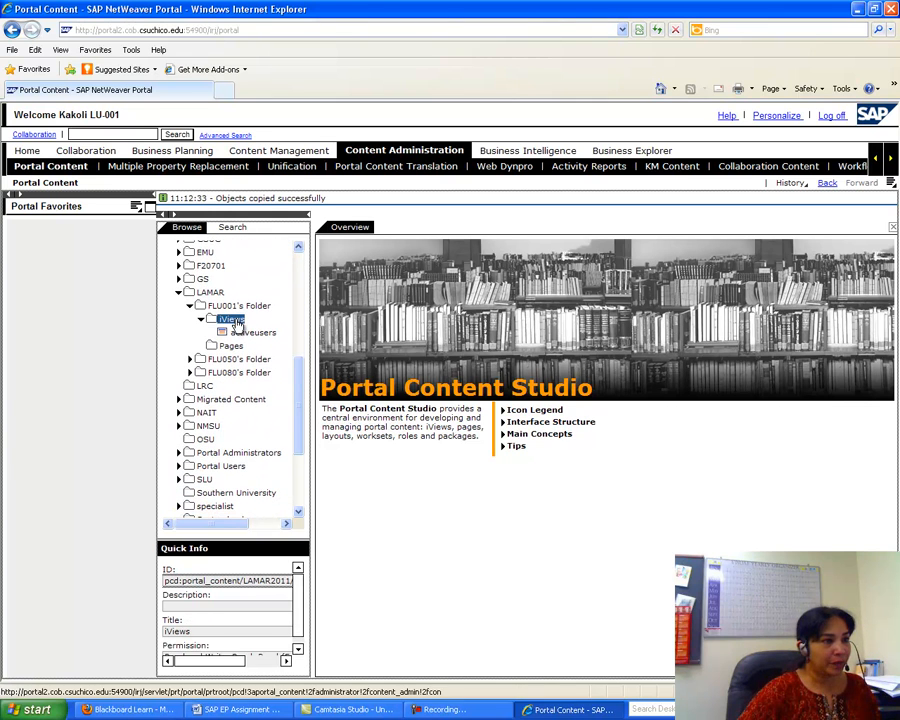
right_click(237, 325)
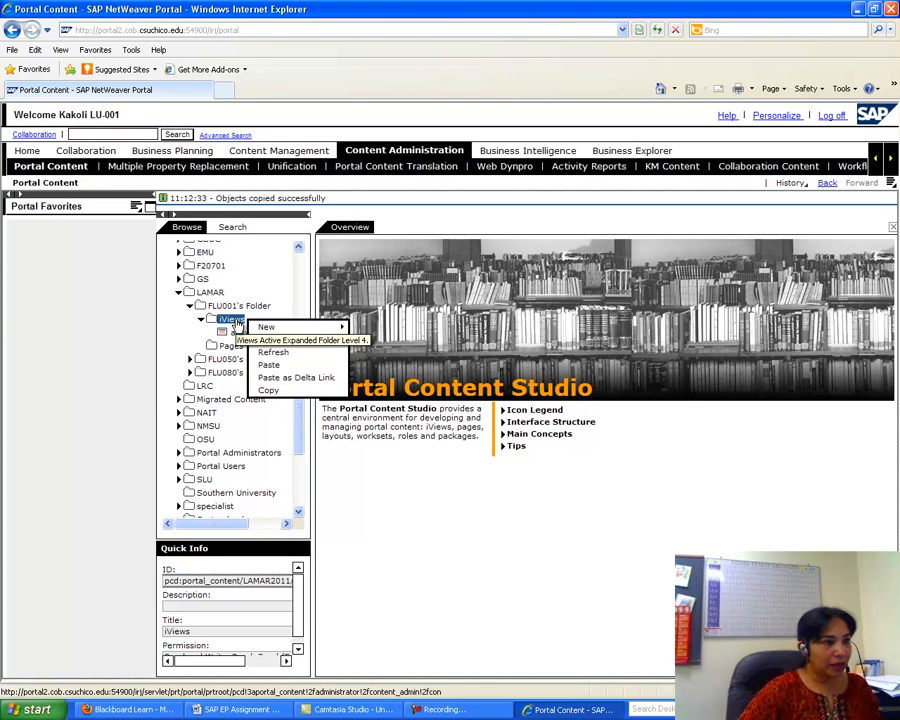
left_click(284, 380)
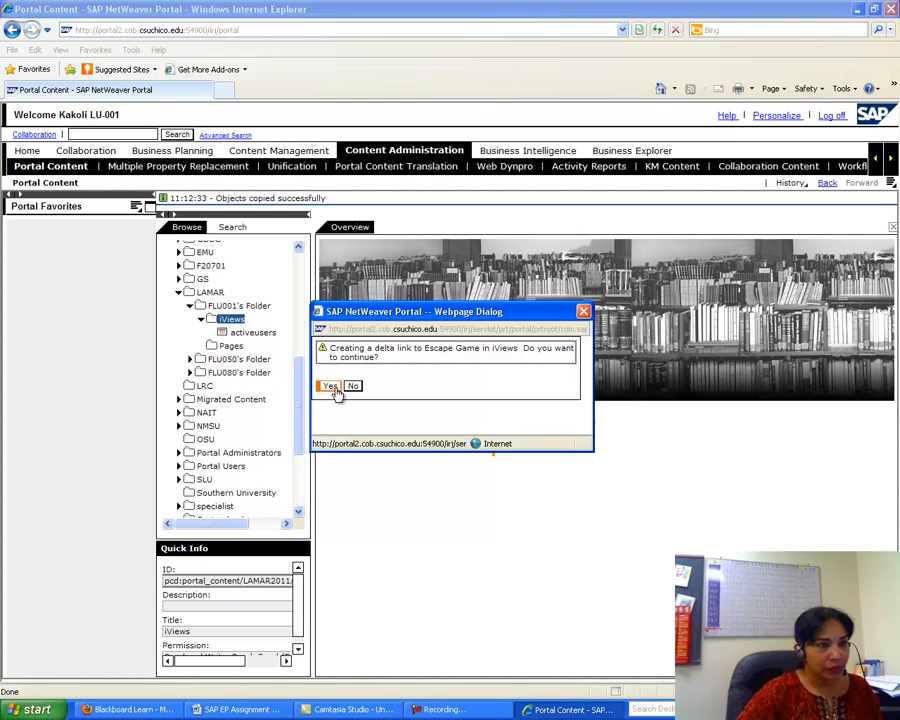
left_click(331, 387)
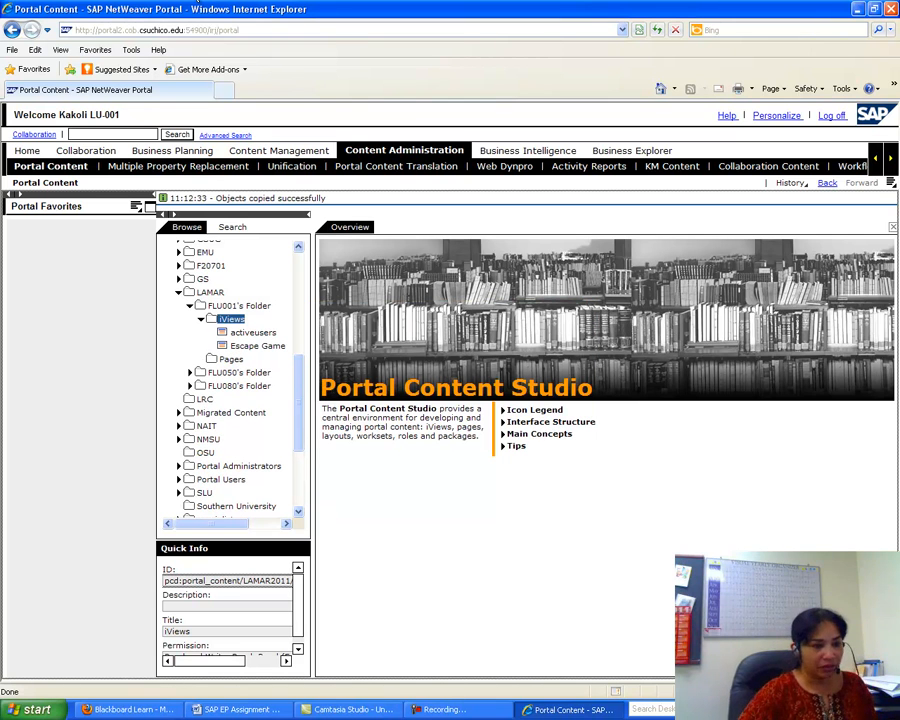
left_click(213, 710)
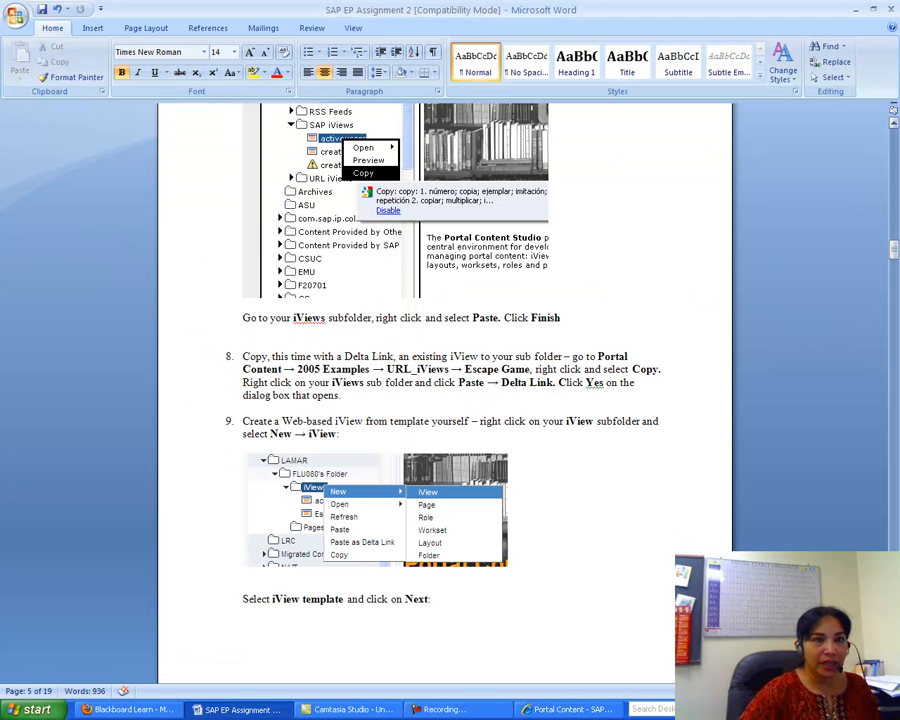
- Scroll the Word handout to page 7's General Properties and Define Source URL instructions
left_click_drag(896, 258, 897, 261)
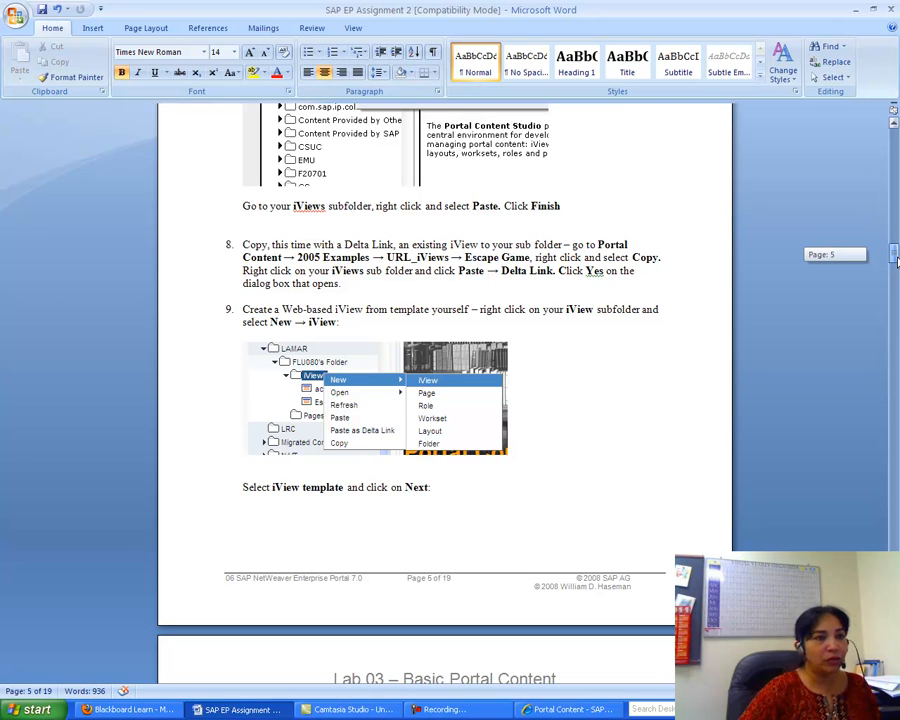
left_click_drag(897, 261, 897, 296)
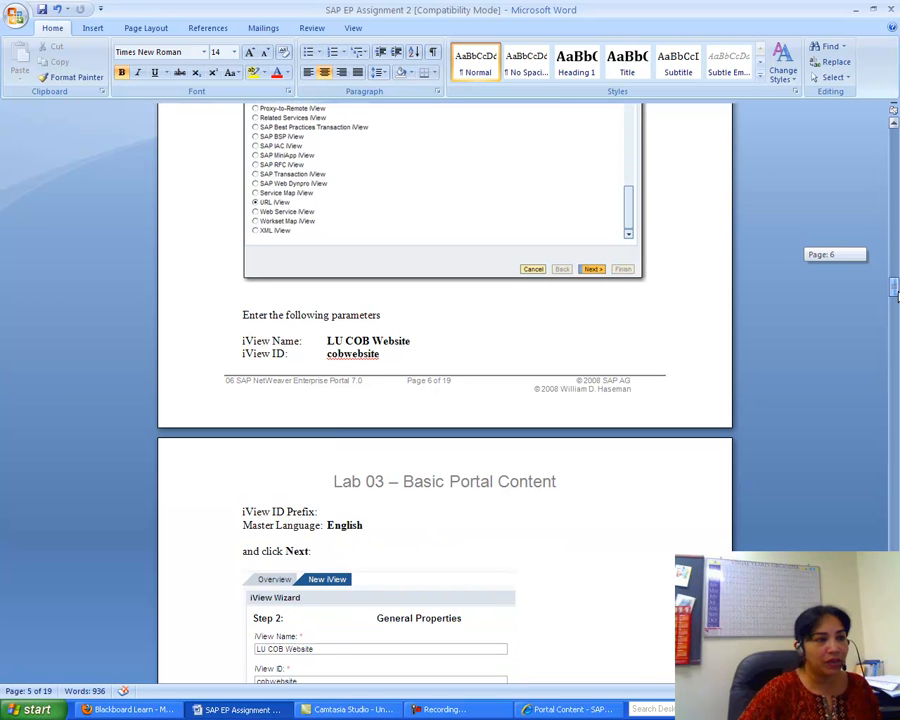
left_click_drag(897, 295, 897, 311)
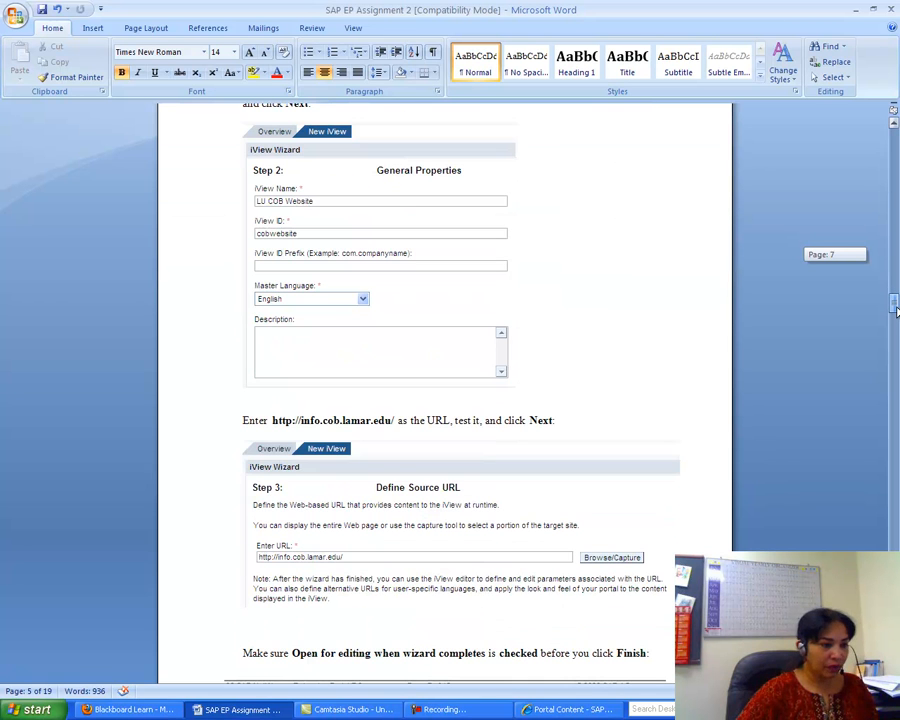
left_click(567, 709)
- Start a new iView in the iViews folder using the URL iView template
right_click(231, 321)
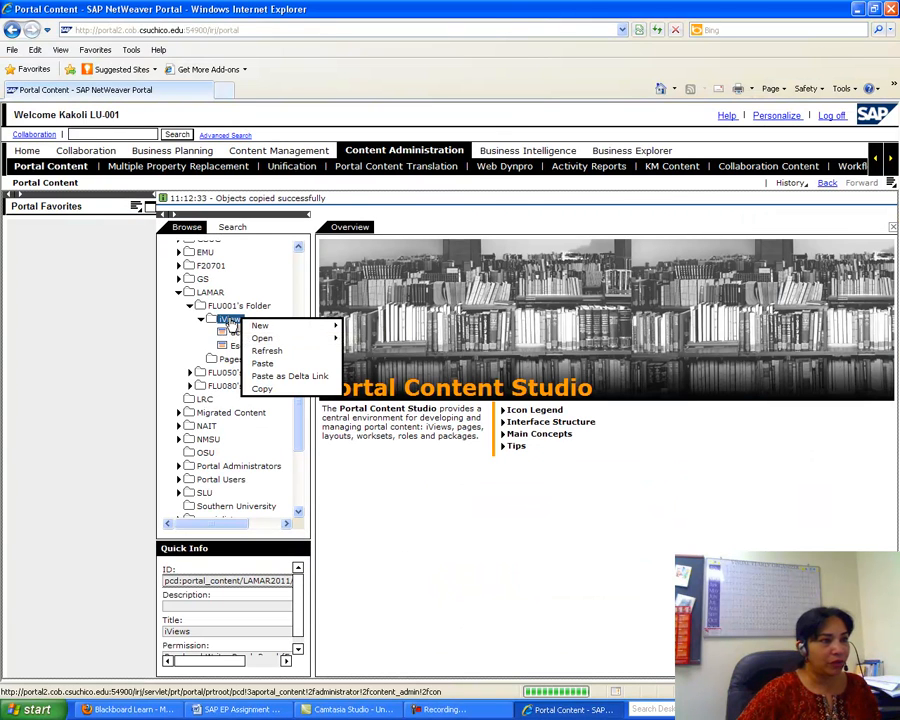
mouse_move(286, 325)
left_click(370, 329)
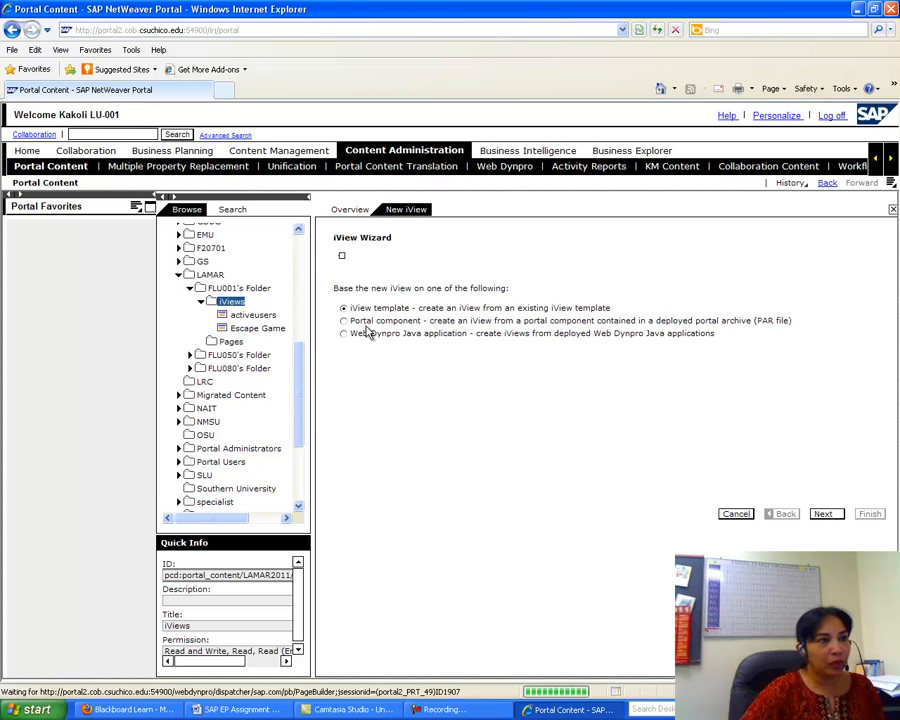
left_click(824, 514)
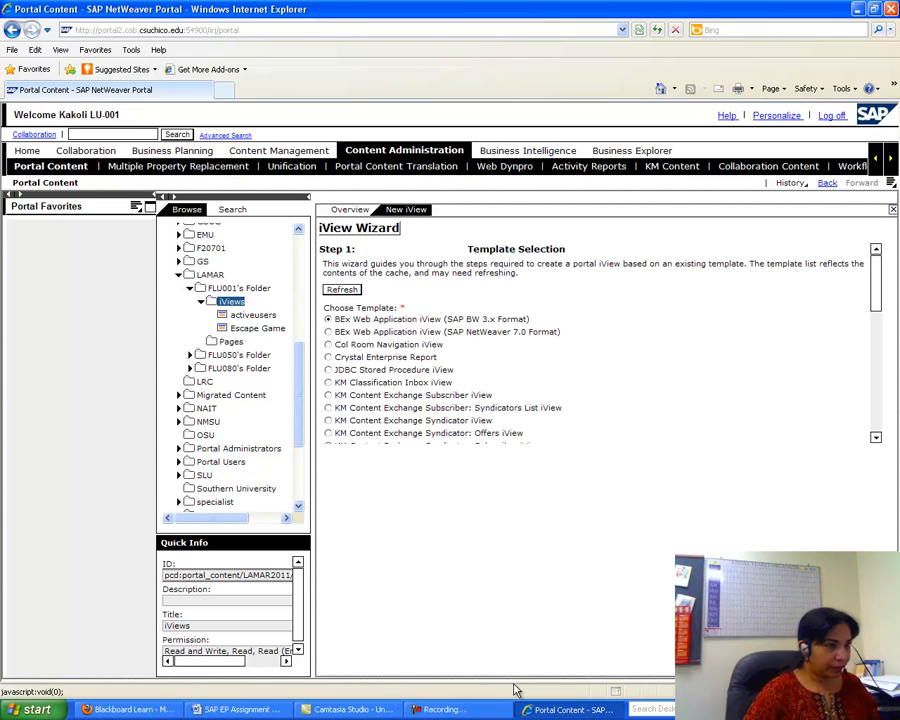
left_click_drag(875, 282, 876, 410)
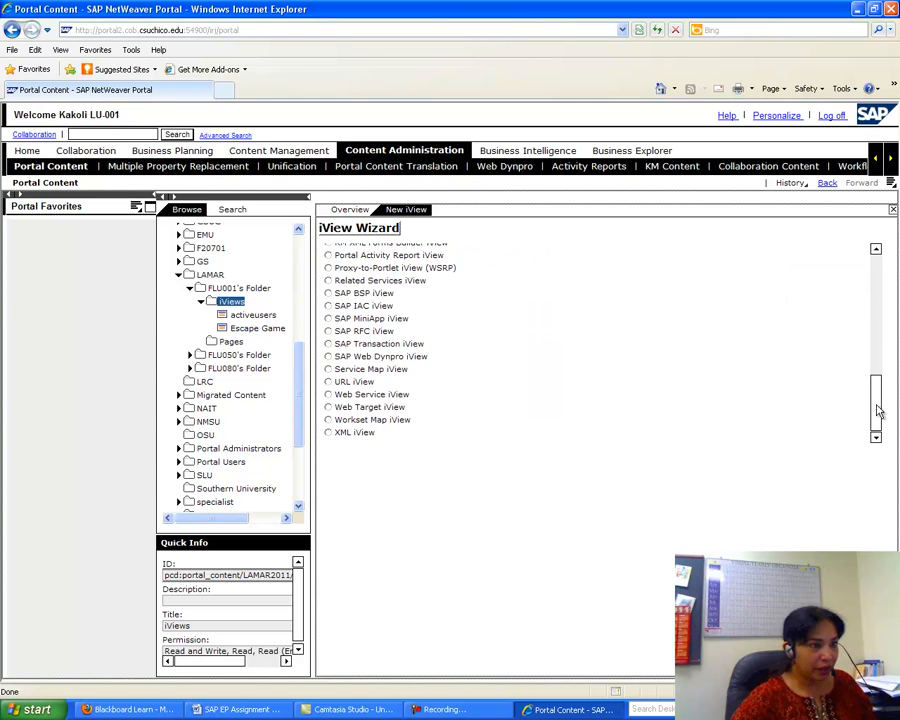
left_click(329, 383)
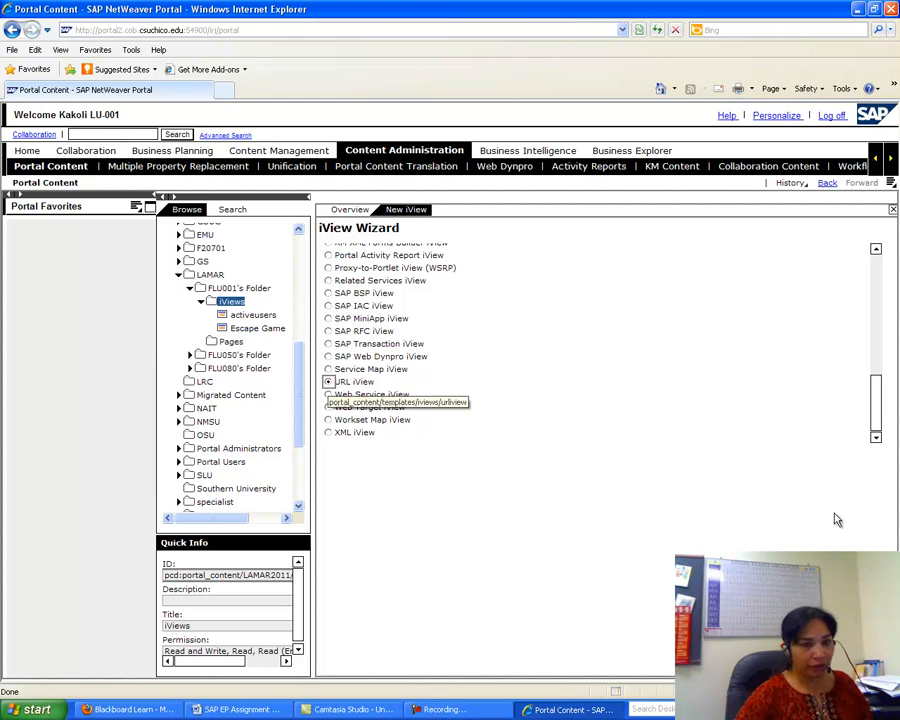
left_click(822, 662)
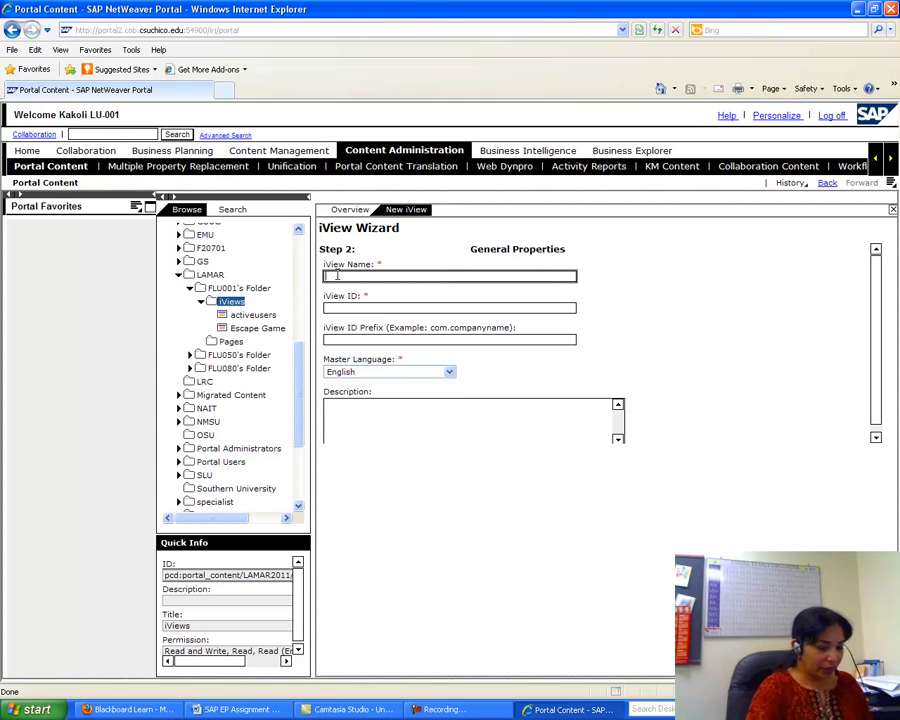
- Name the iView 'LU COB Website' with iView ID 'cobwebsite', then go back to the Word handout
type("OB Website")
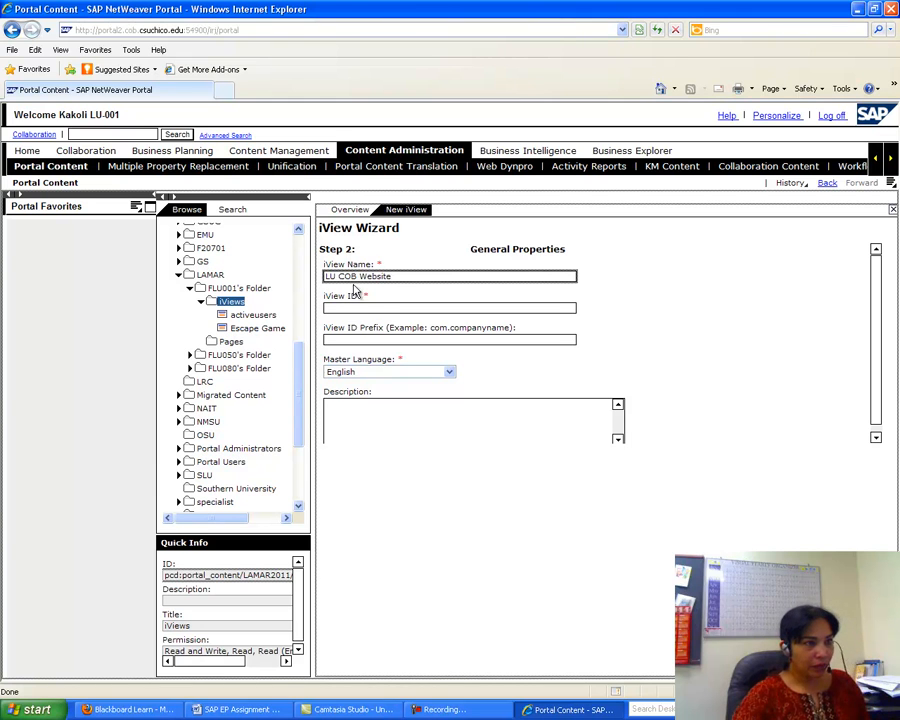
left_click(350, 307)
type("cob")
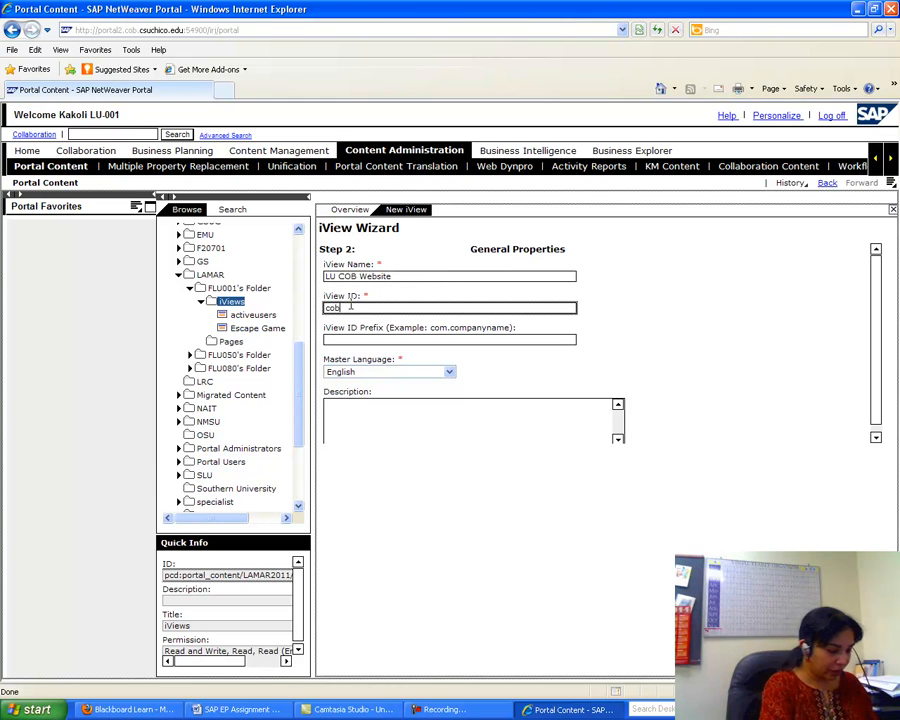
type("website")
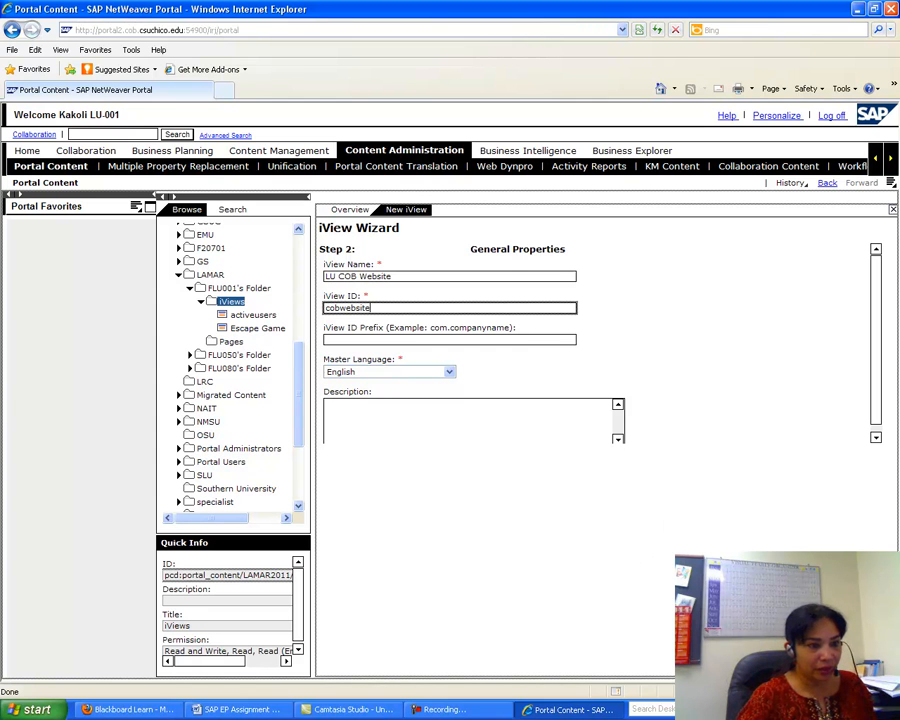
left_click(238, 710)
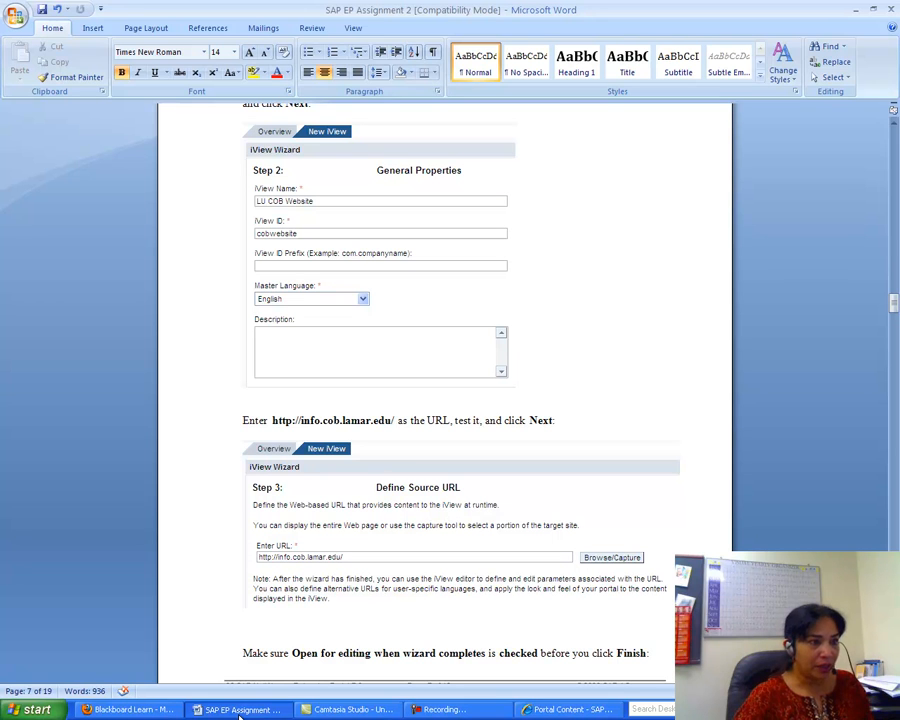
left_click_drag(395, 420, 298, 428)
key("ctrl+c")
right_click(298, 428)
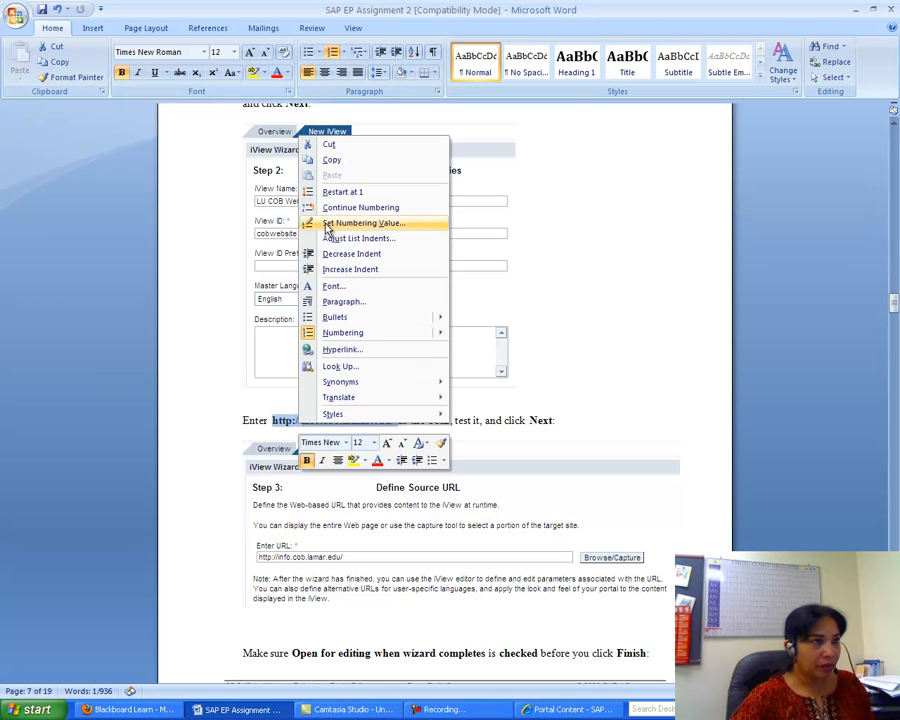
left_click(320, 159)
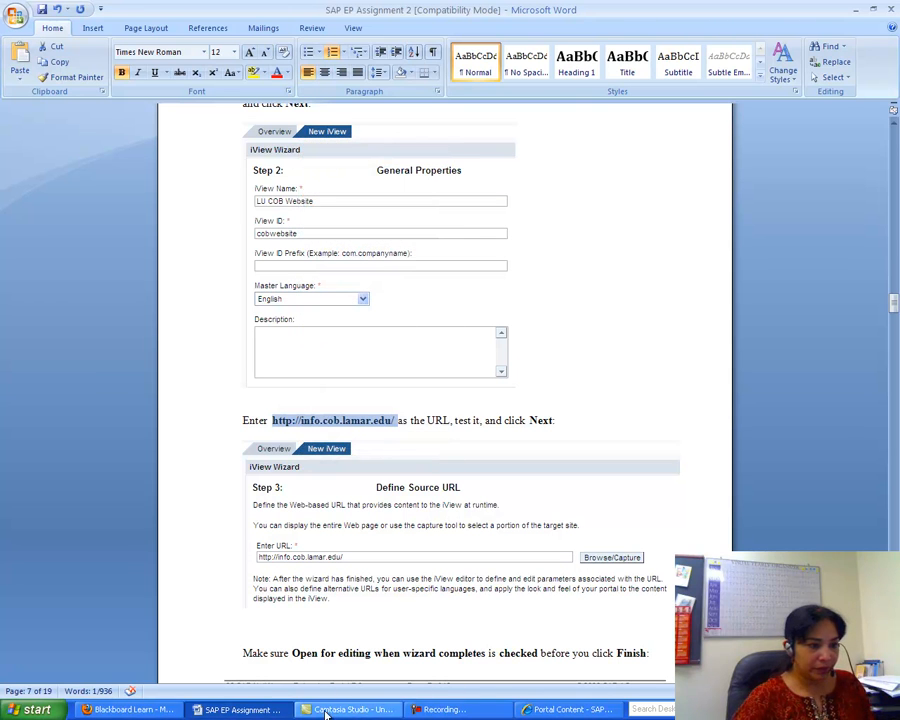
left_click(537, 709)
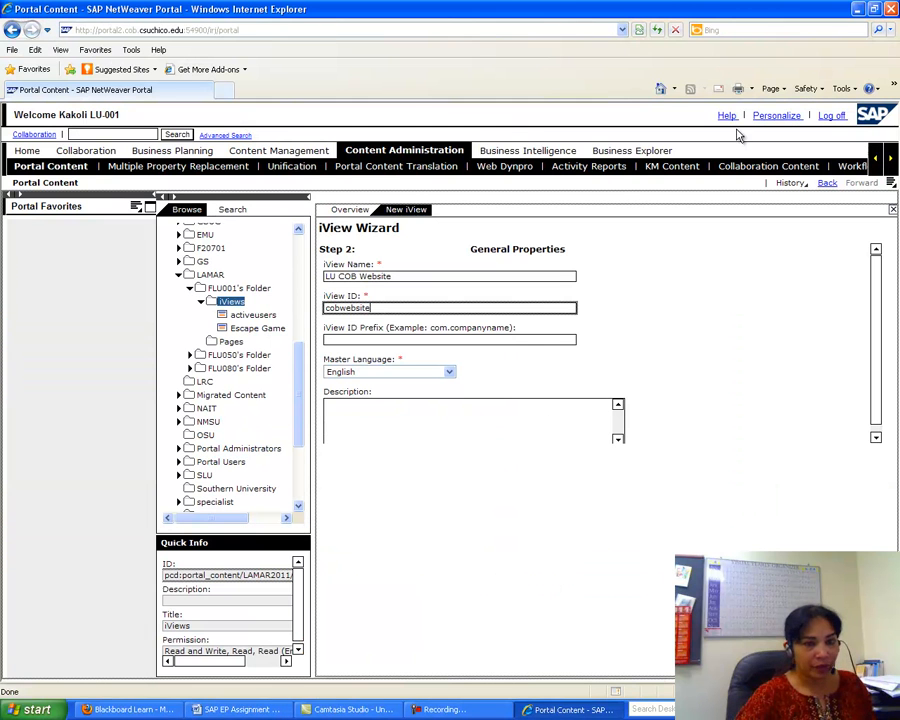
left_click(775, 664)
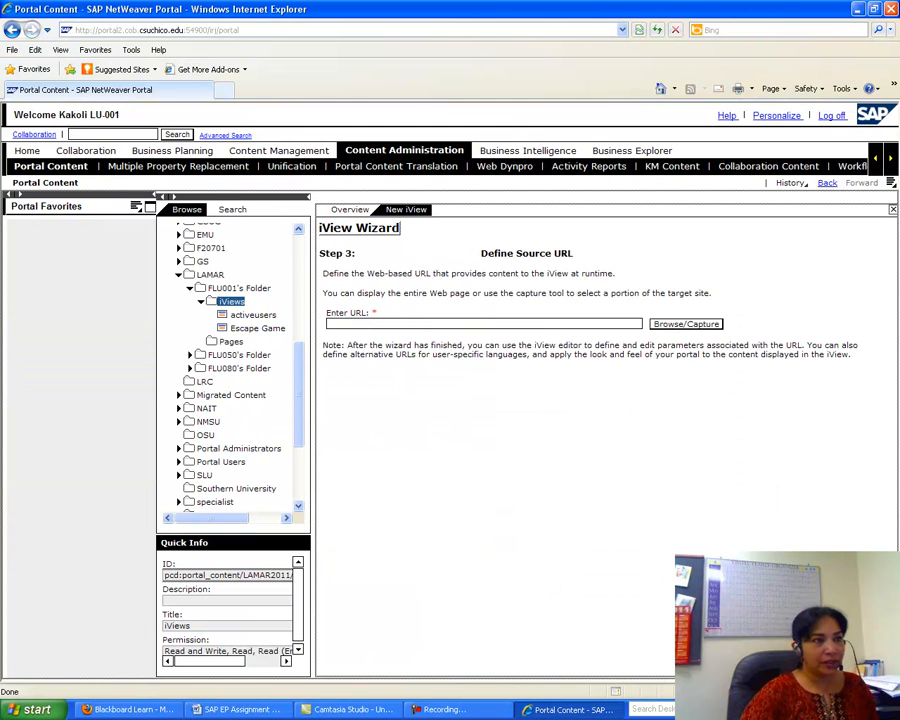
left_click(336, 322)
right_click(336, 322)
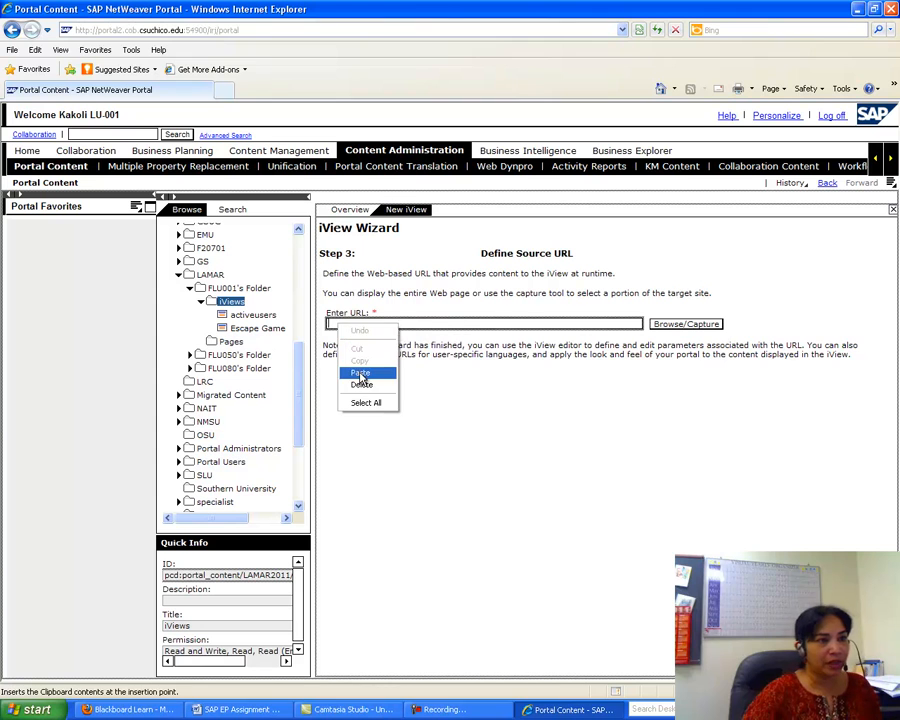
left_click(361, 372)
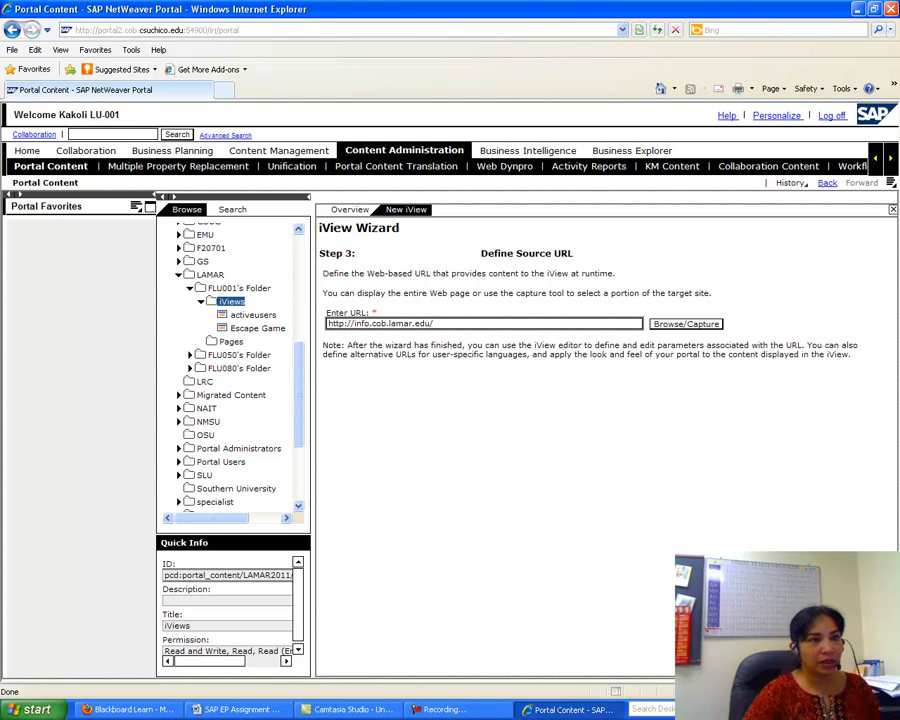
left_click(780, 668)
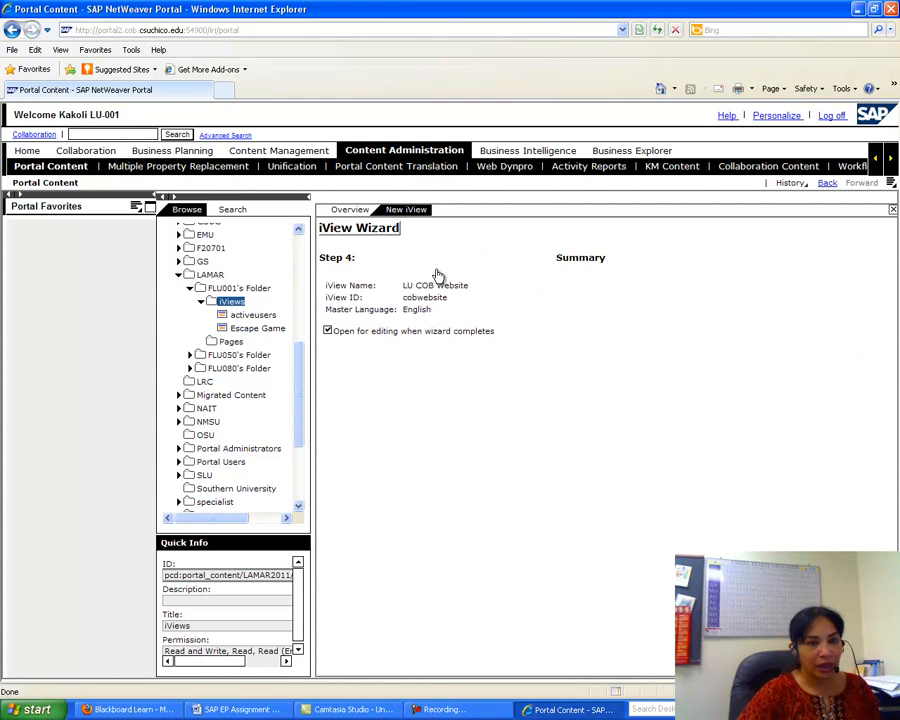
left_click(780, 668)
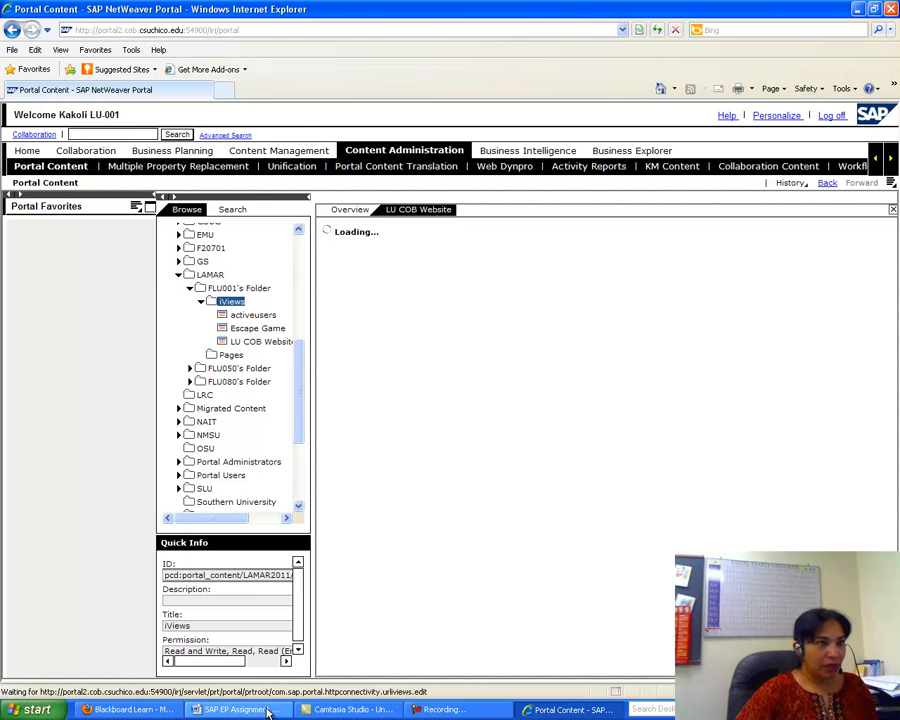
left_click(233, 709)
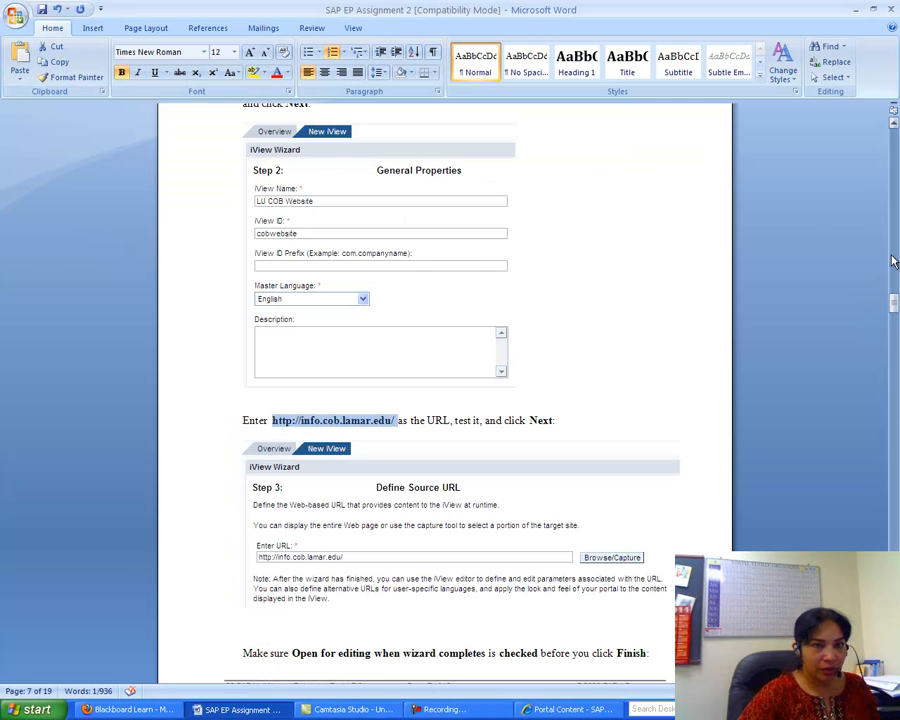
- Check the handout's step for a 200 fixed height, then return to the iView editor
left_click_drag(893, 304, 895, 336)
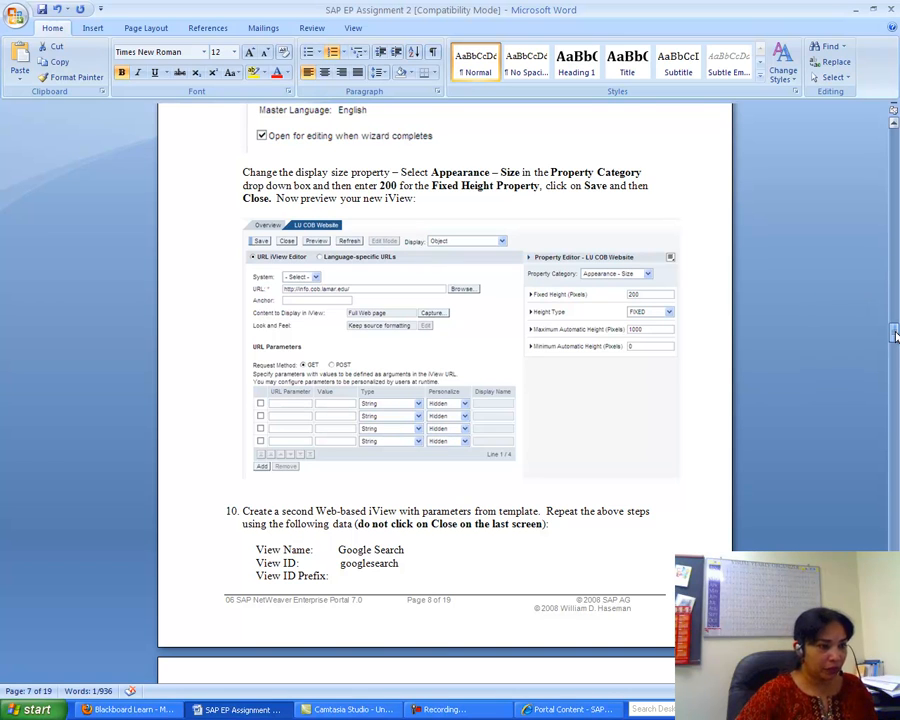
left_click(531, 710)
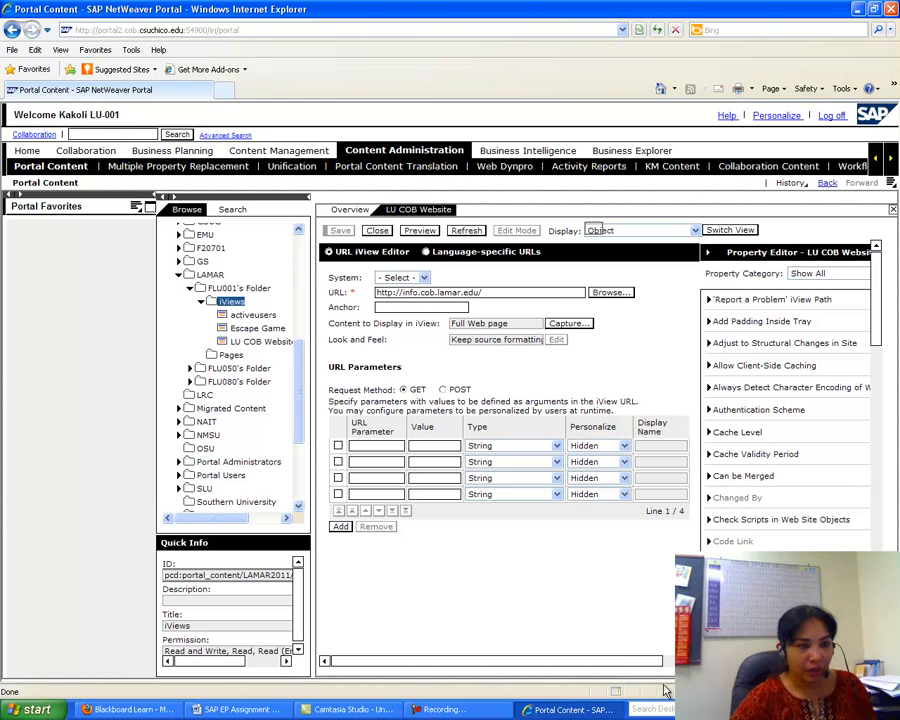
- Set LU COB Website's Appearance - Size Fixed Height to 200, save, and close the editor
left_click_drag(617, 661, 739, 661)
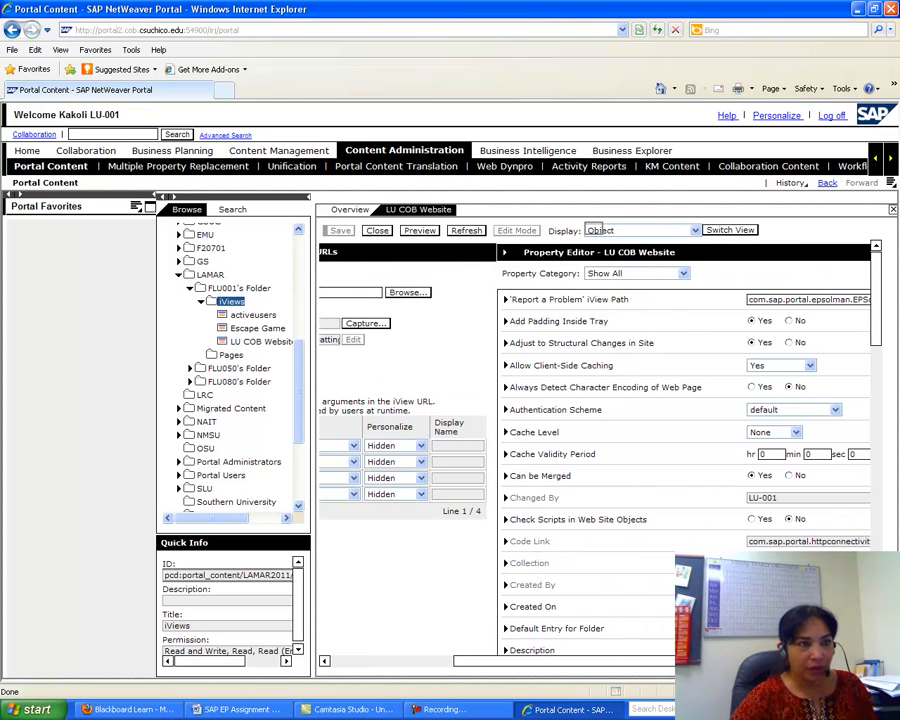
left_click(683, 273)
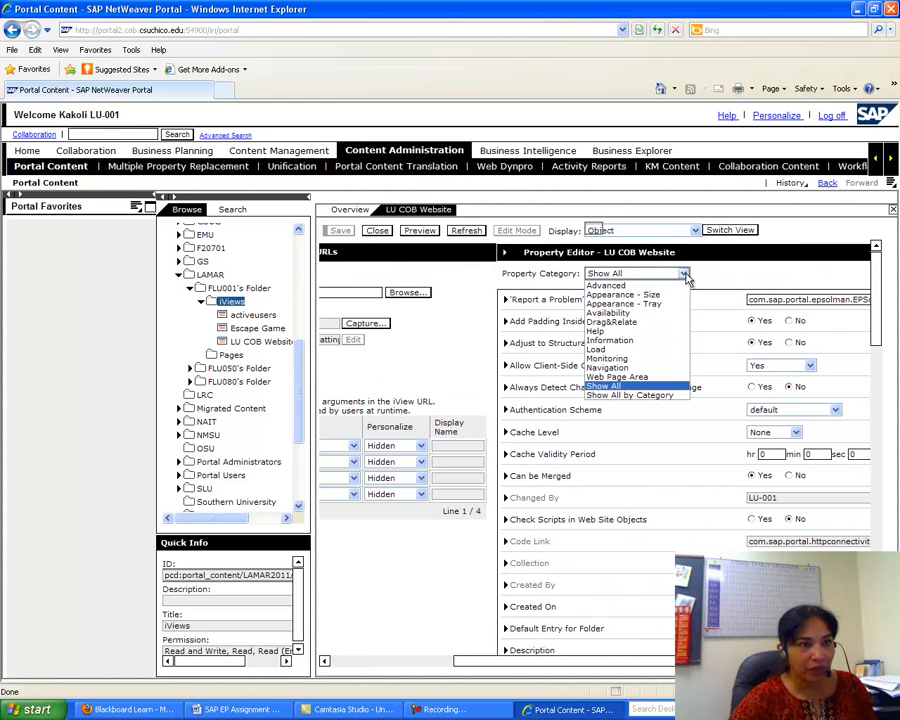
left_click(640, 296)
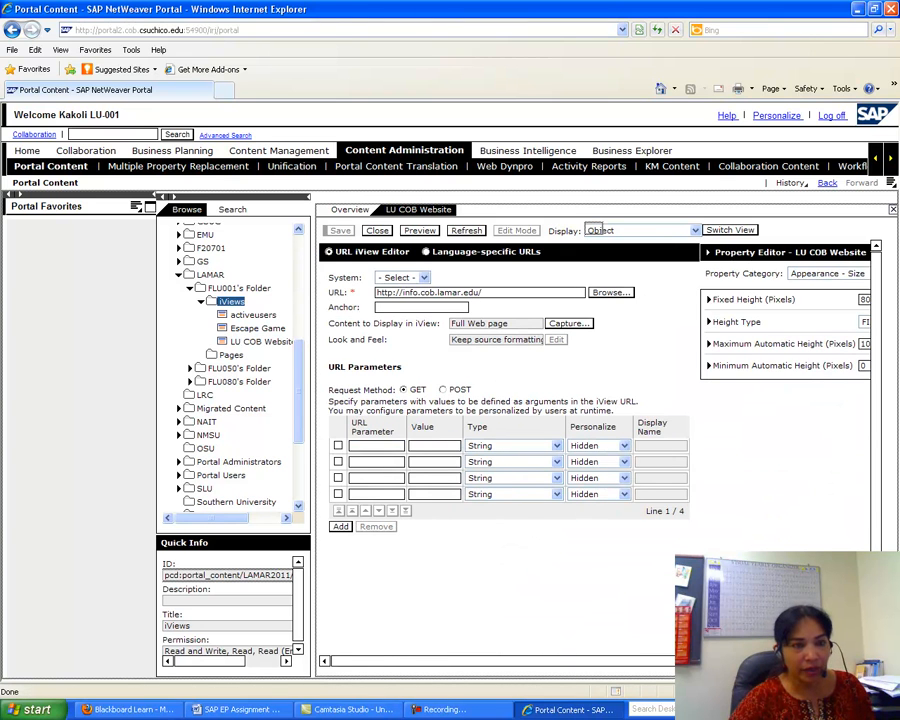
left_click_drag(760, 661, 815, 661)
left_click(833, 299)
key("BackSpace")
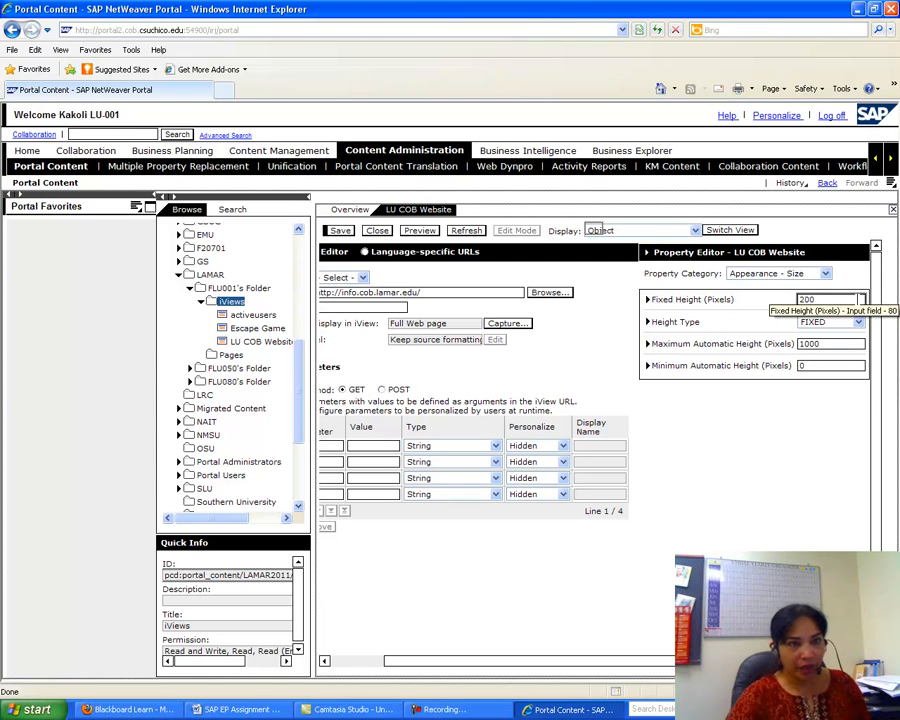
left_click(289, 709)
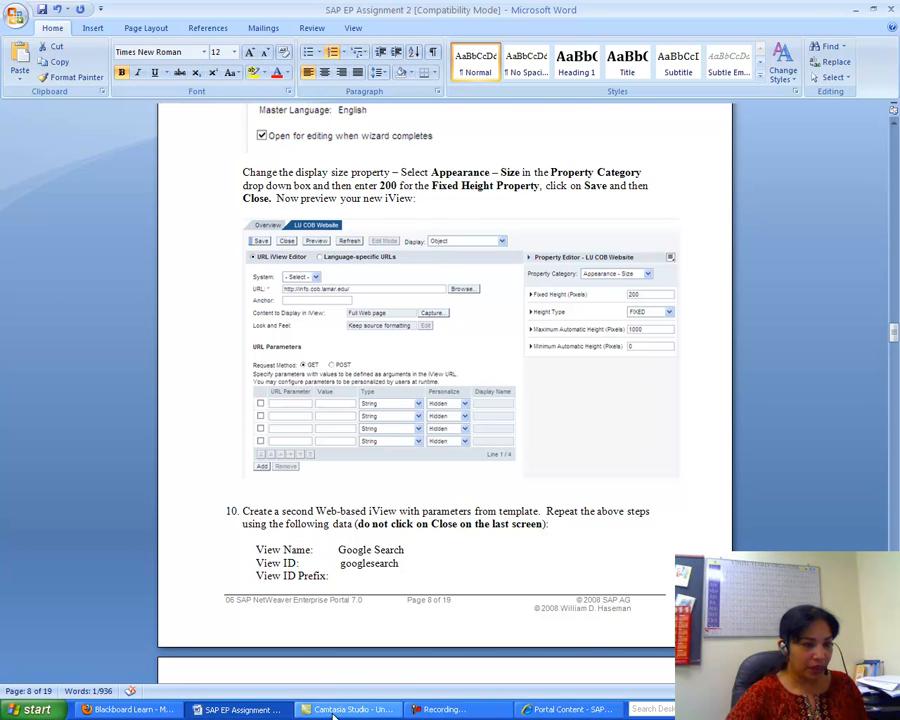
left_click(570, 708)
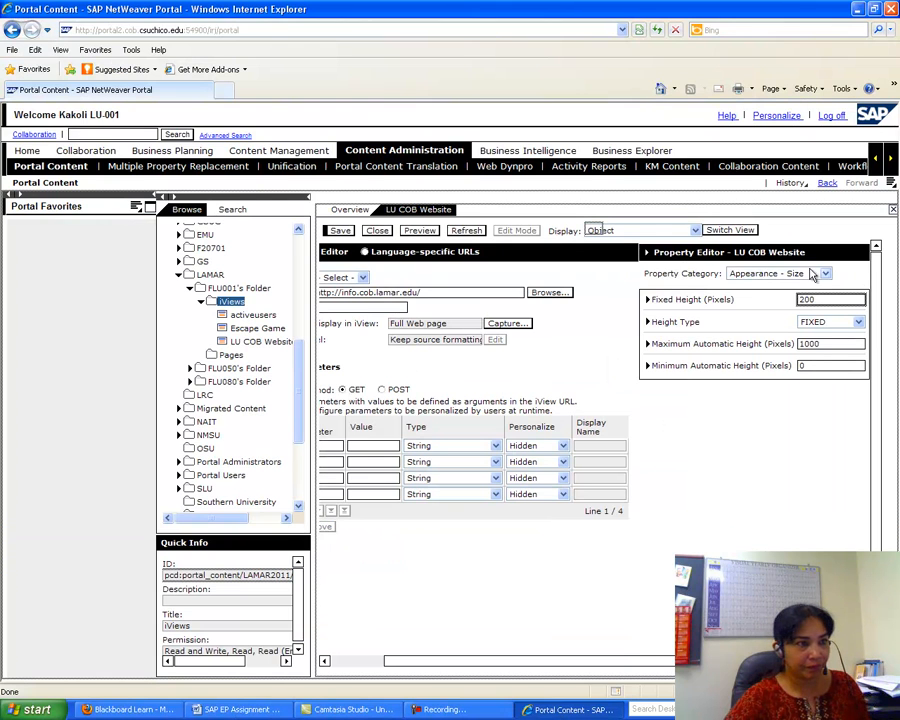
left_click(340, 231)
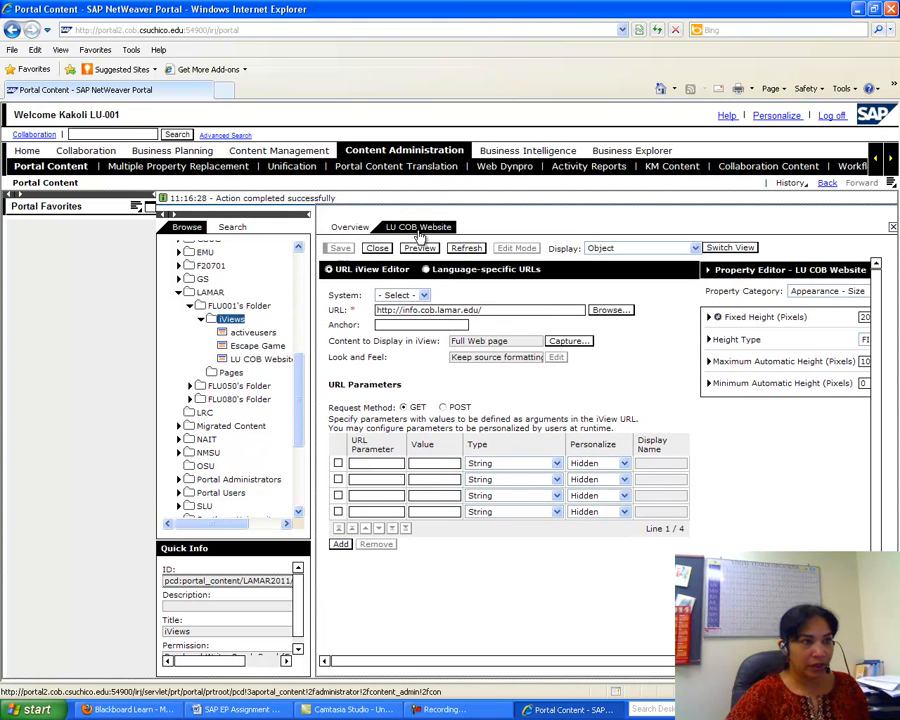
left_click(381, 250)
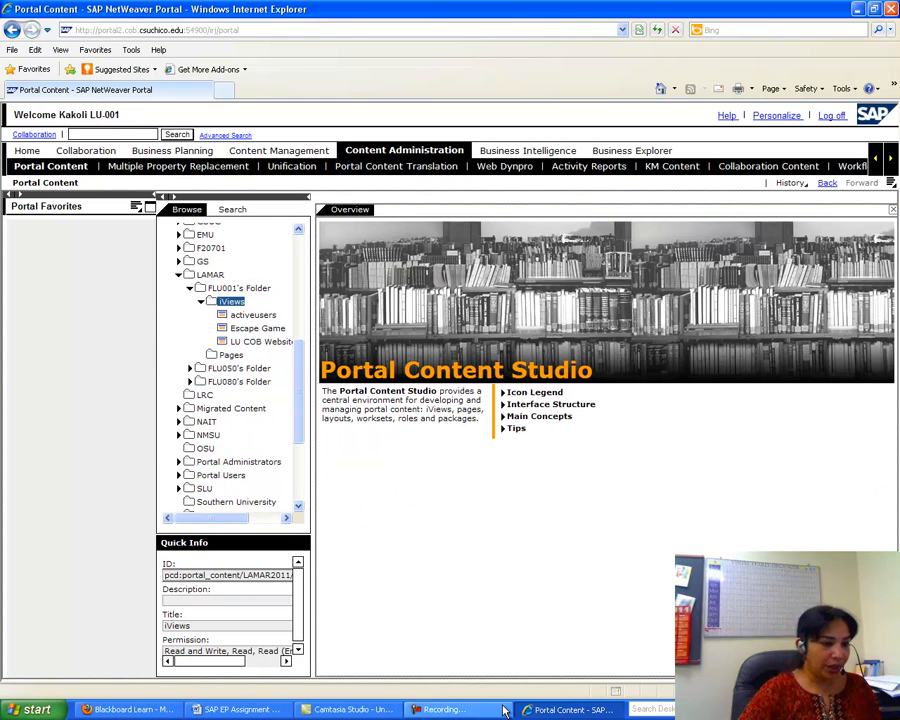
left_click(240, 709)
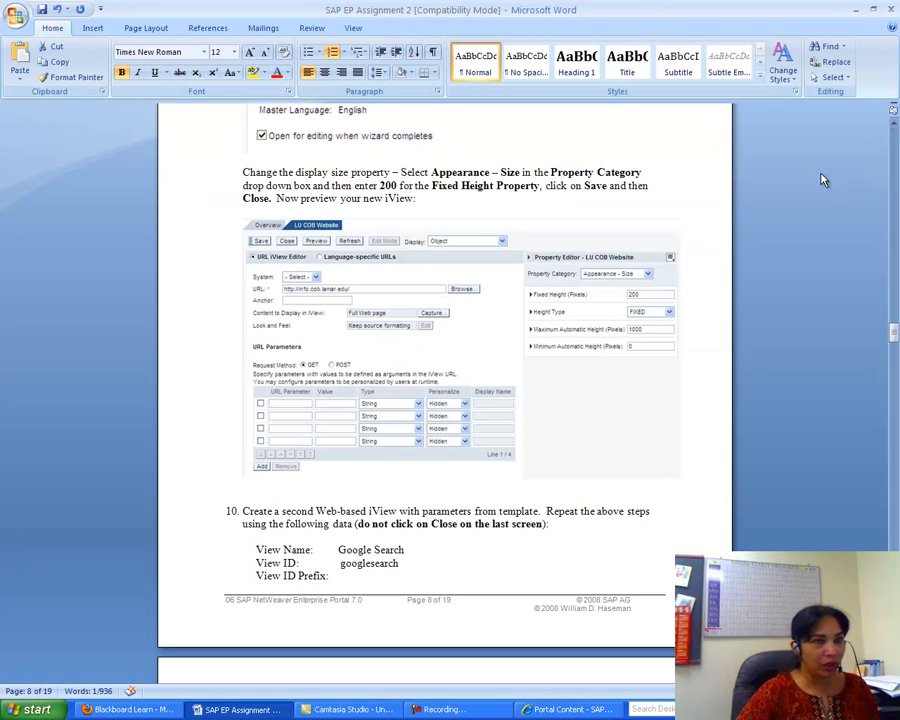
left_click_drag(894, 332, 895, 345)
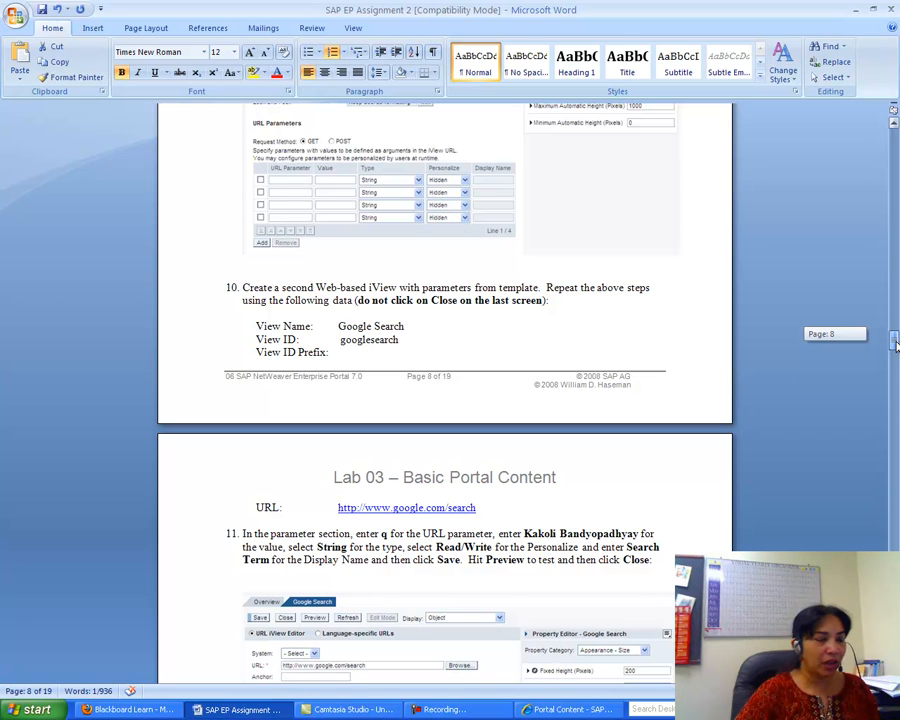
left_click_drag(895, 345, 895, 350)
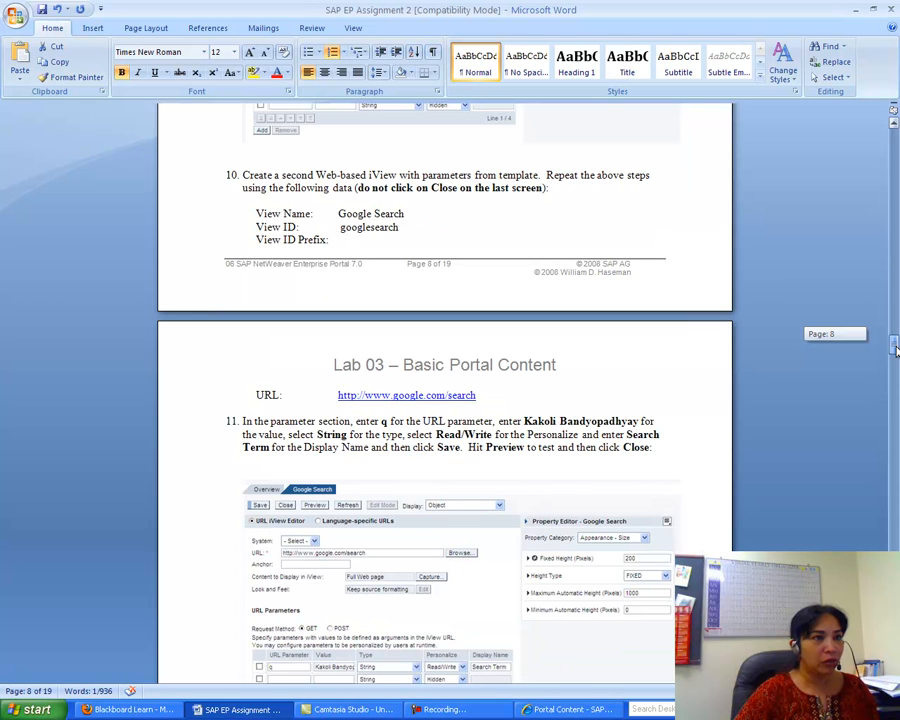
left_click_drag(895, 350, 895, 349)
left_click_drag(476, 339, 335, 341)
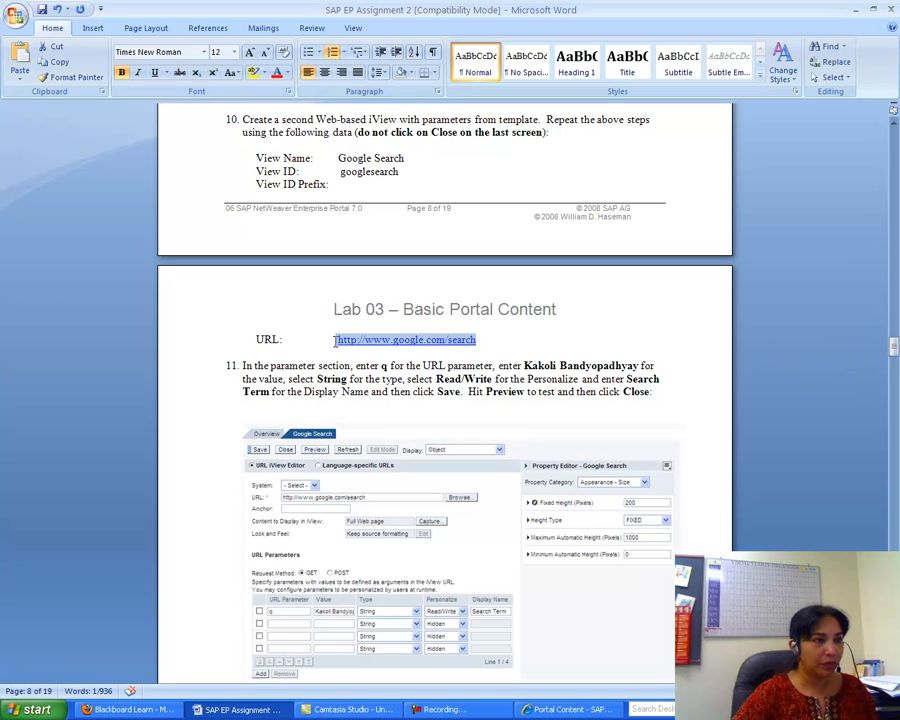
right_click(365, 343)
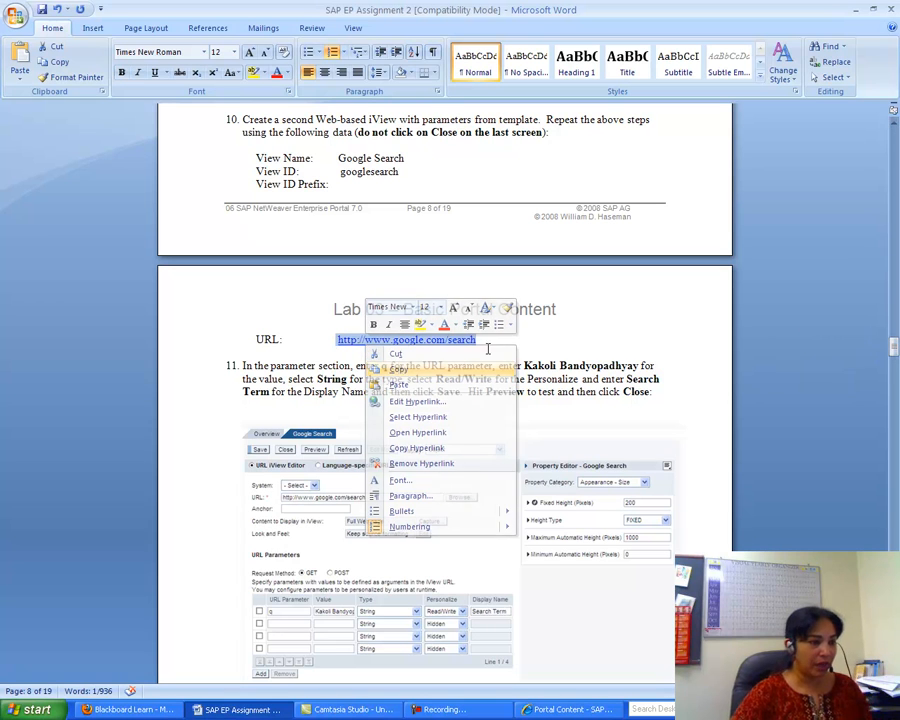
left_click(420, 369)
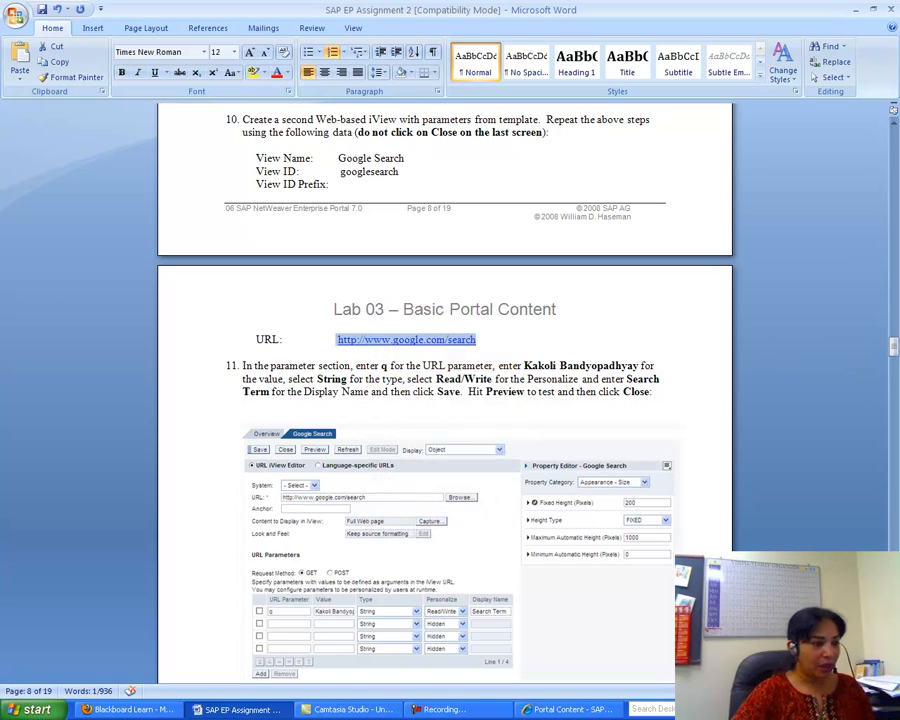
left_click(527, 712)
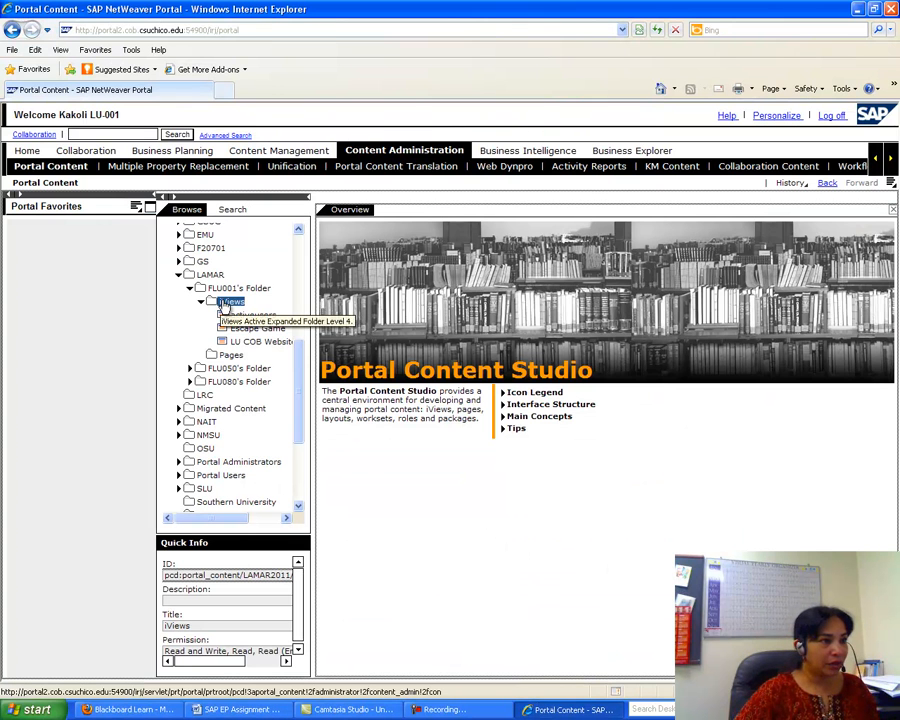
- Begin another iView in the iViews folder from the URL iView template
right_click(228, 303)
mouse_move(255, 305)
left_click(364, 308)
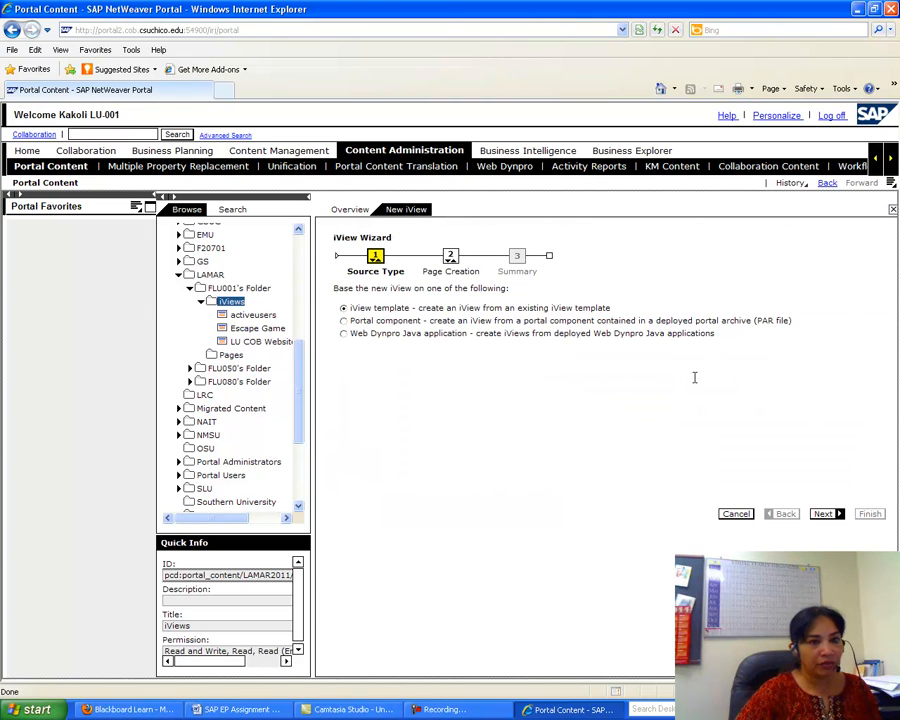
left_click(823, 513)
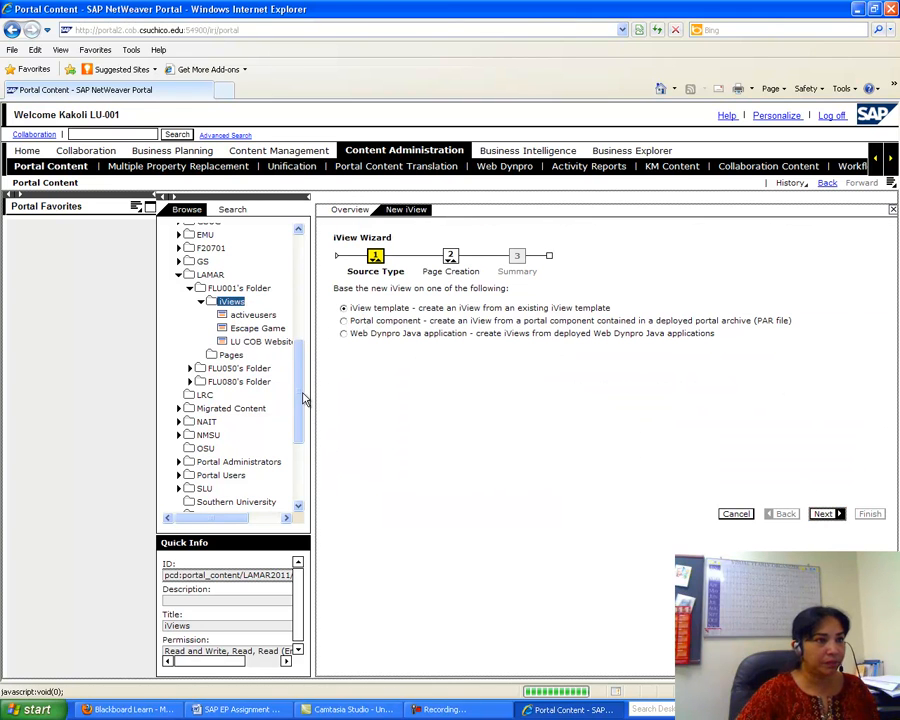
left_click_drag(876, 296, 876, 416)
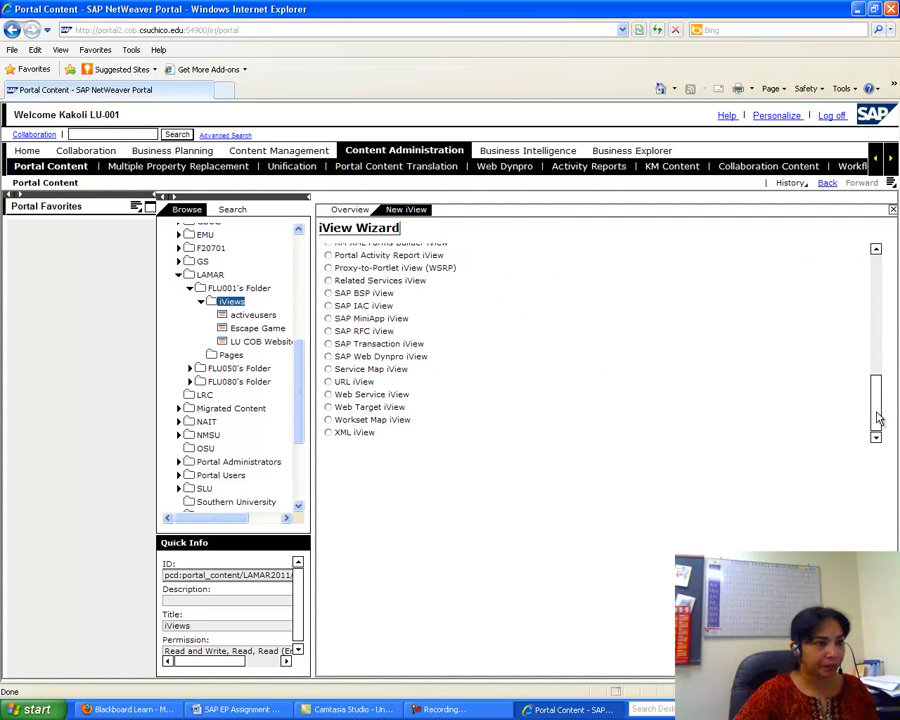
left_click(329, 382)
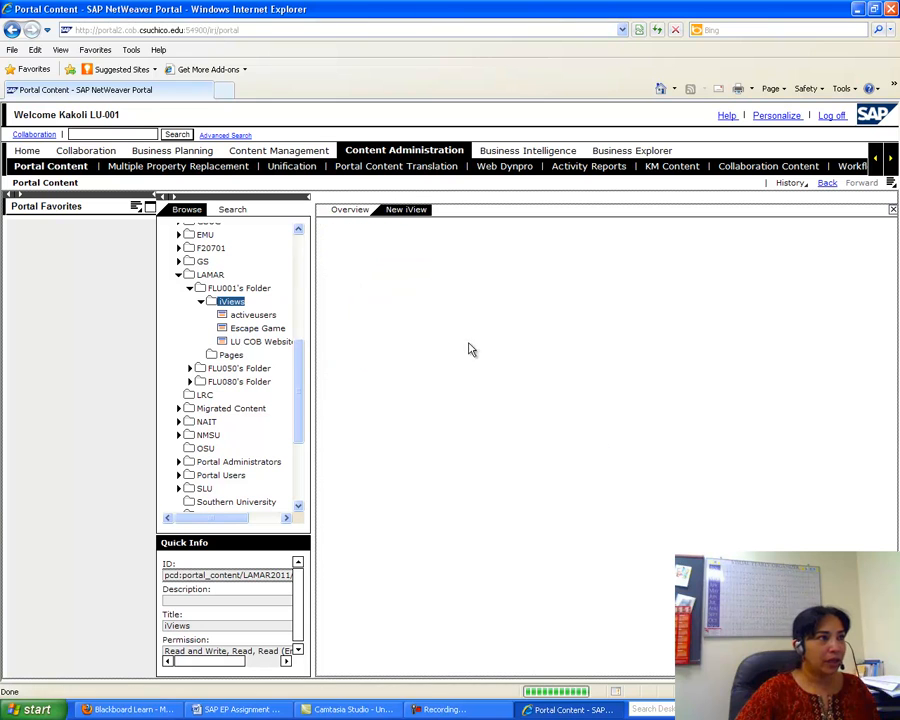
left_click(340, 277)
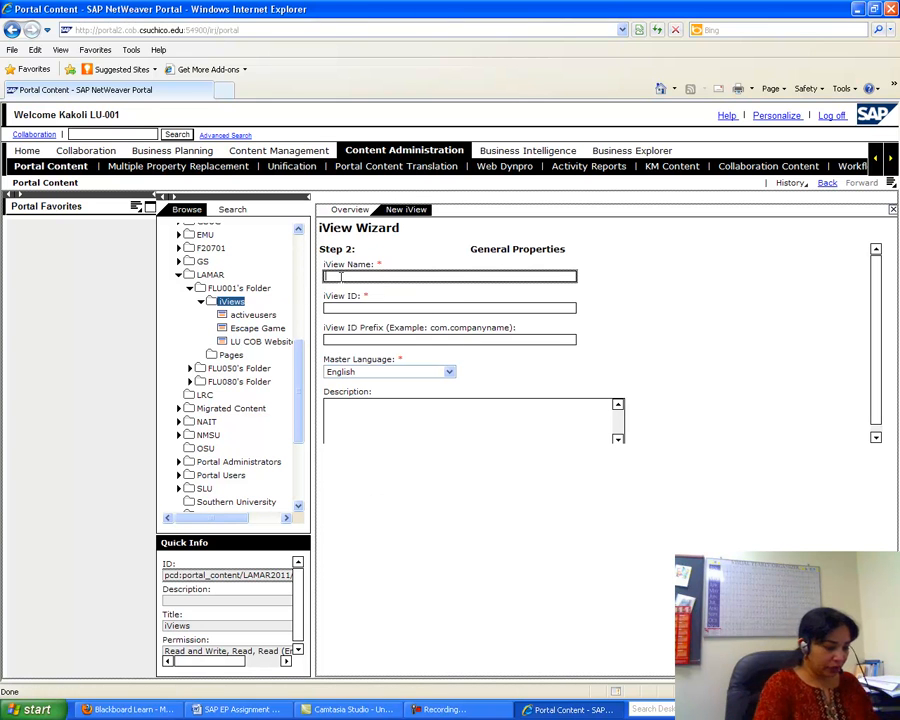
- Name the iView 'Google Search' with iView ID 'googlesearch'
type("Google Se")
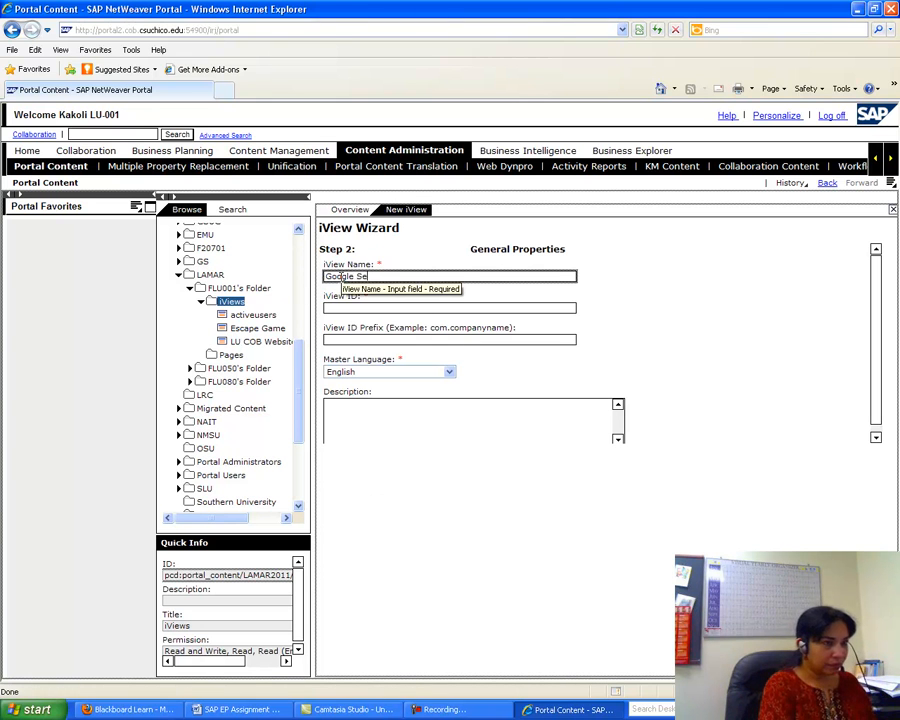
type("arch")
left_click(352, 307)
type("googlesearch")
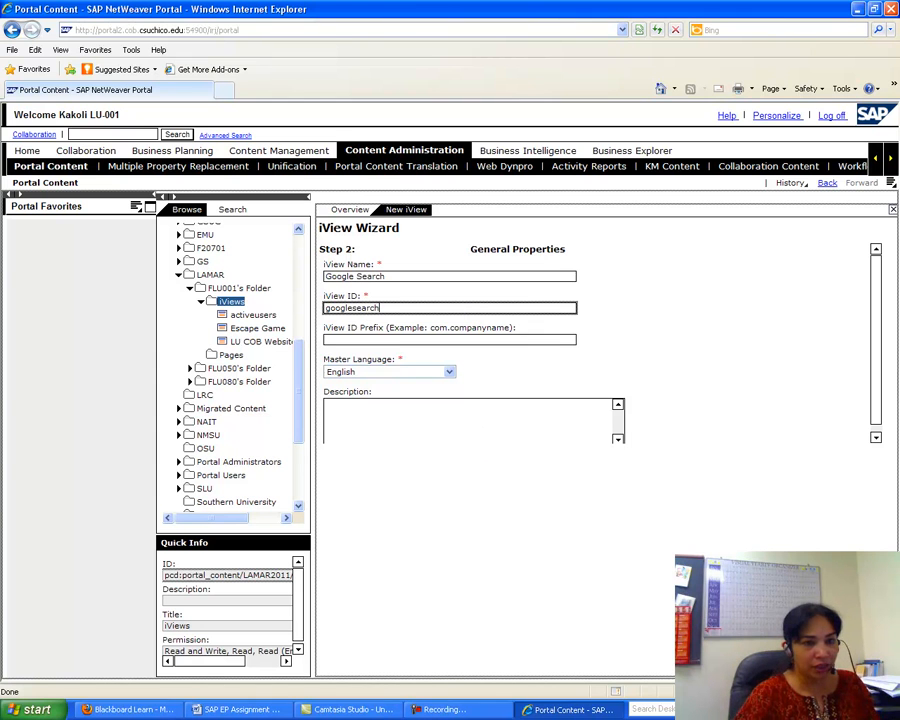
left_click(780, 640)
left_click(353, 324)
right_click(353, 325)
left_click(368, 380)
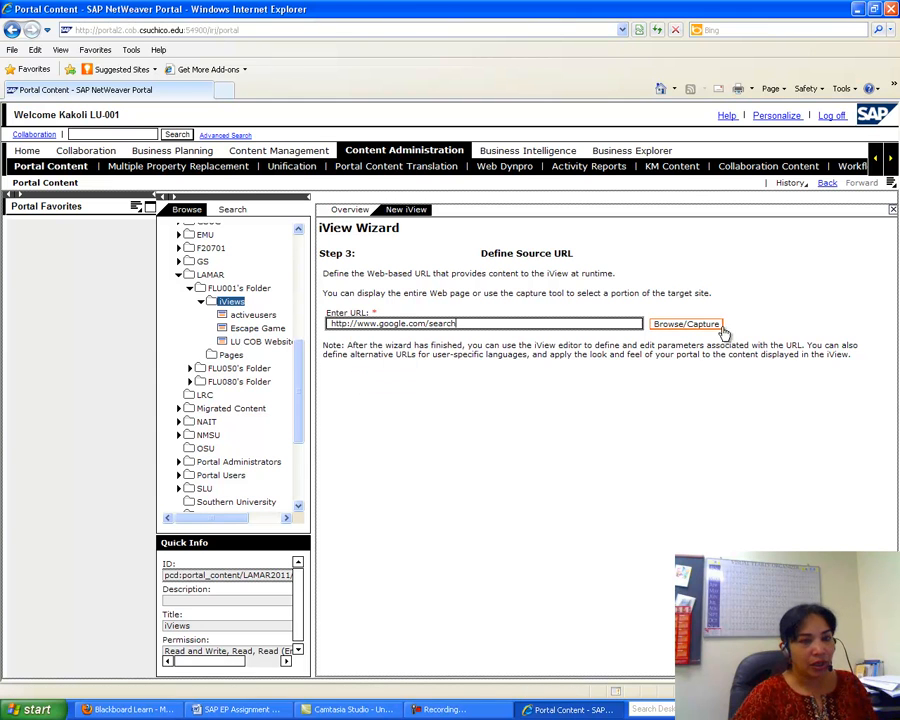
left_click(780, 640)
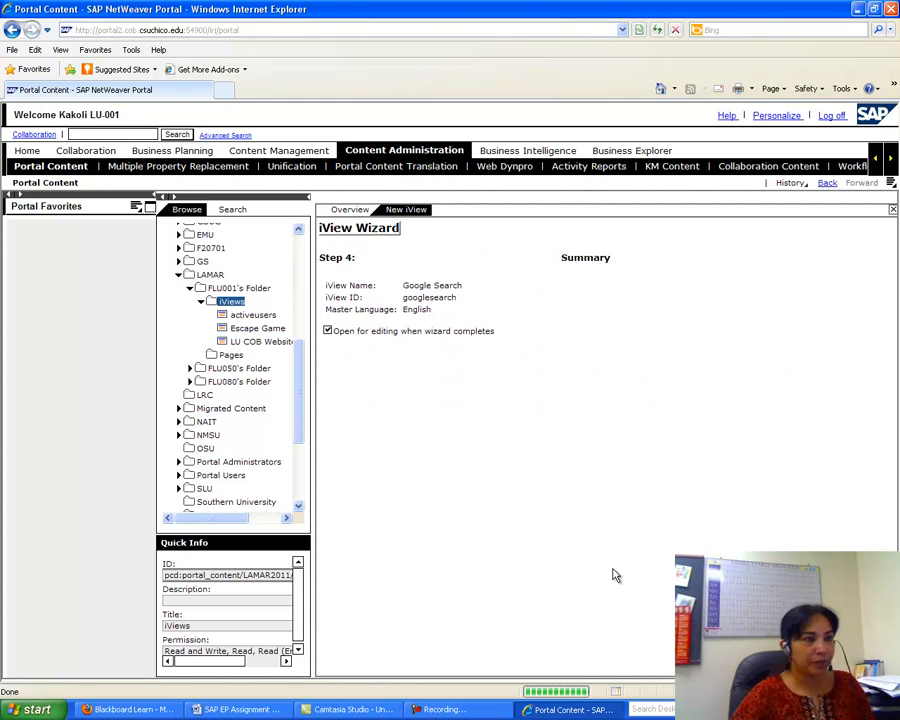
left_click(790, 650)
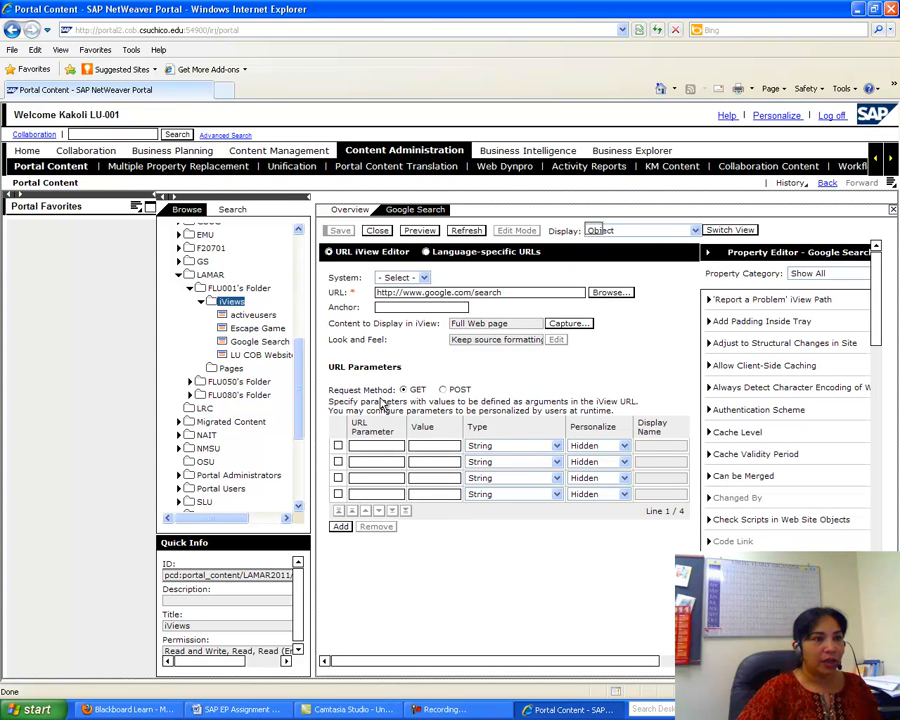
- Scroll the Word handout to step 11's URL parameter q, Search Term instructions
left_click(235, 709)
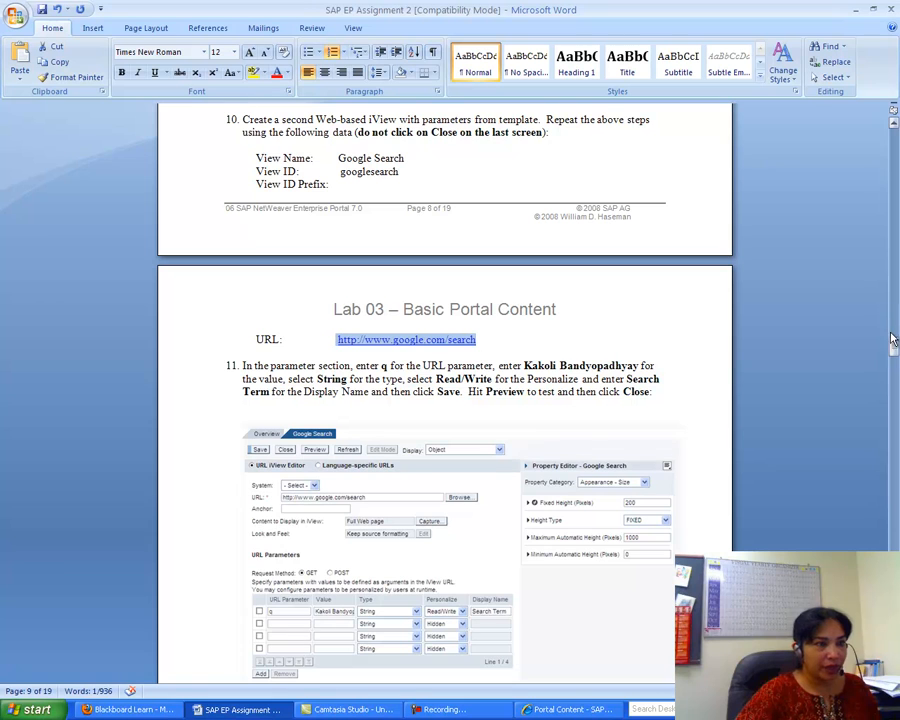
left_click(895, 348)
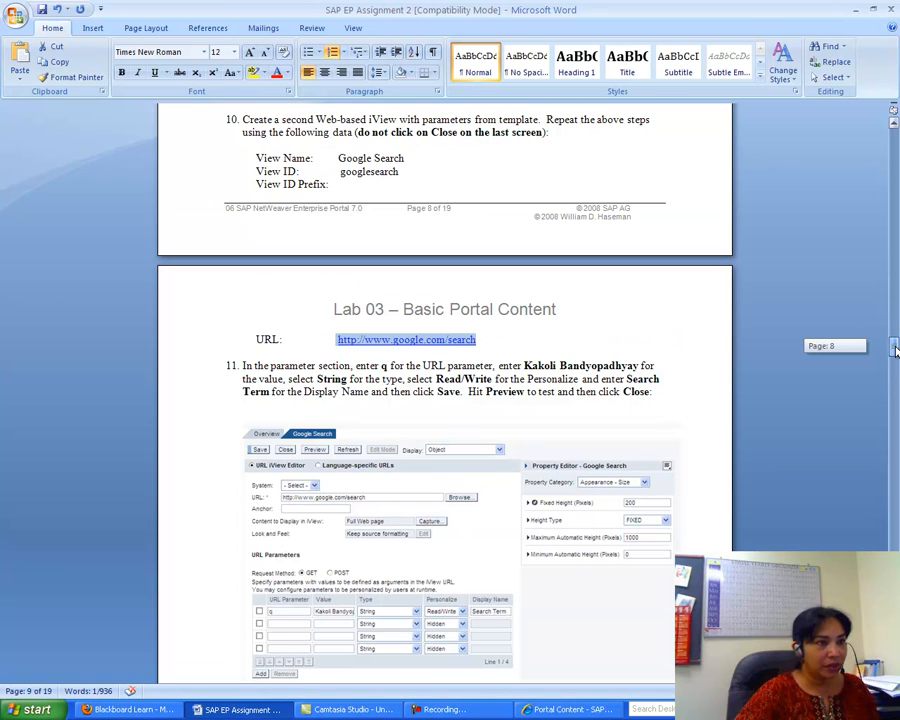
left_click_drag(895, 348, 895, 350)
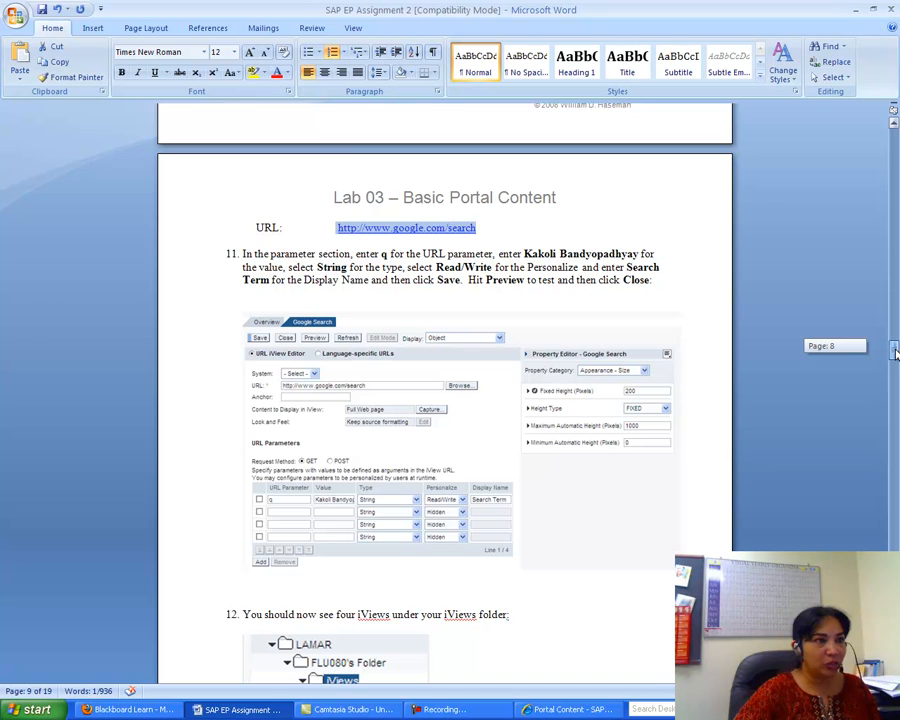
left_click_drag(895, 352, 895, 357)
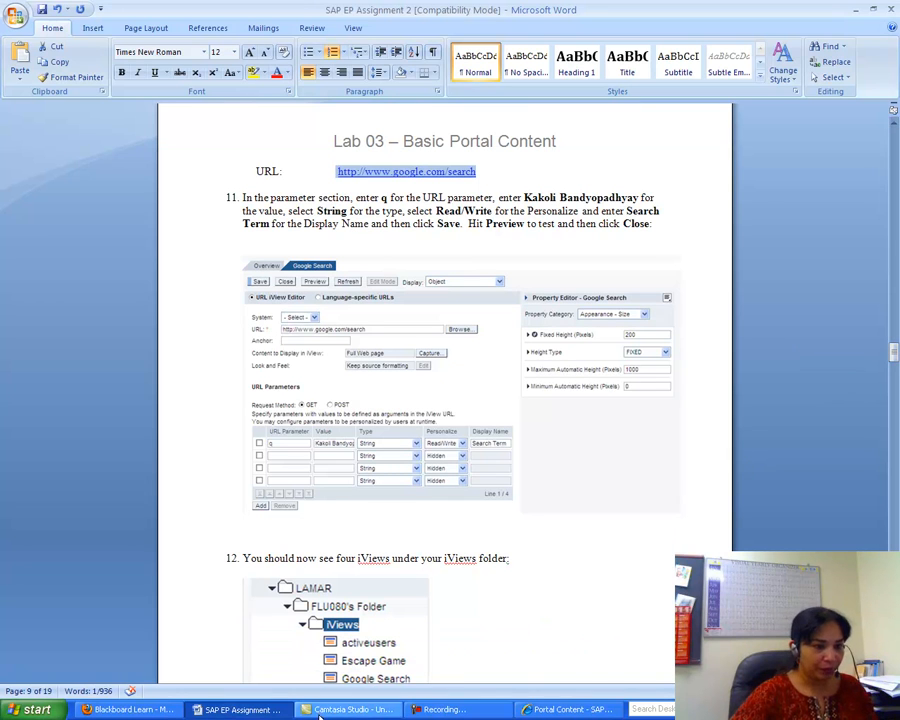
- Back in the Google Search iView editor, add URL parameter q with the user's name as its value
left_click(565, 709)
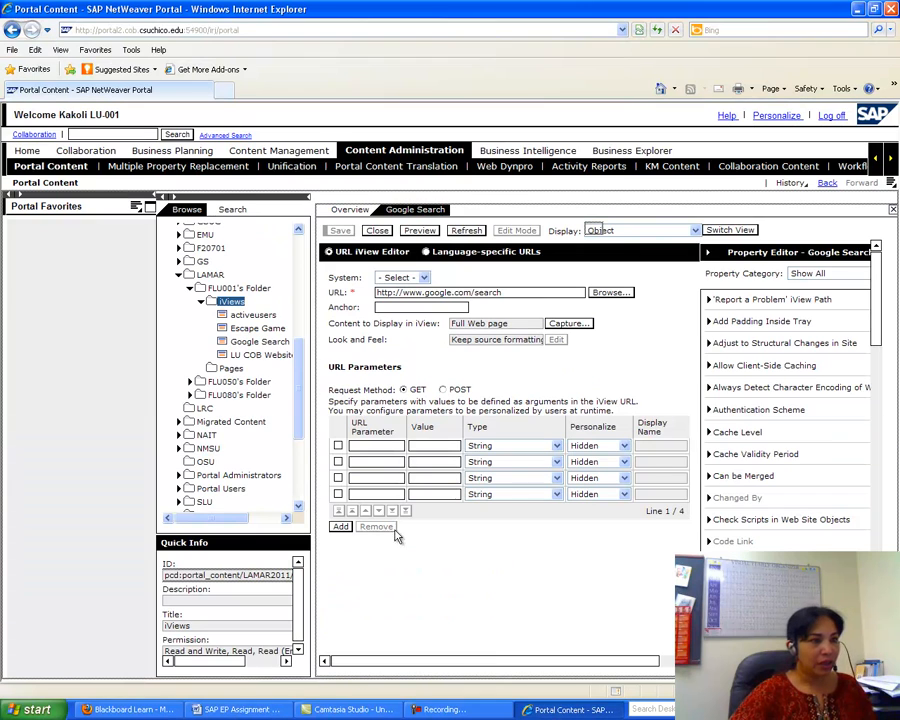
left_click(367, 445)
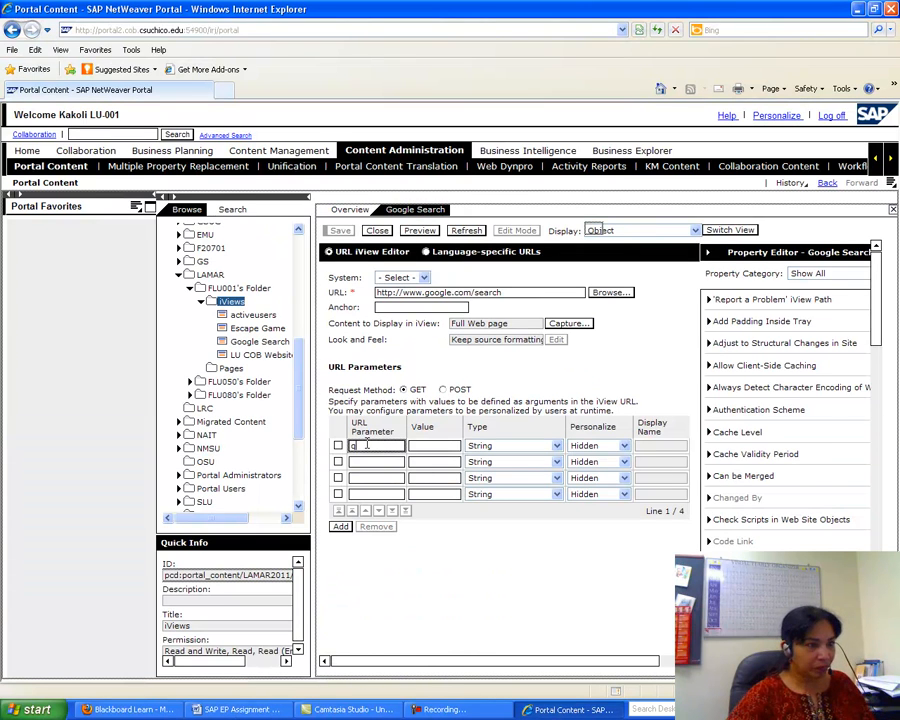
left_click(421, 445)
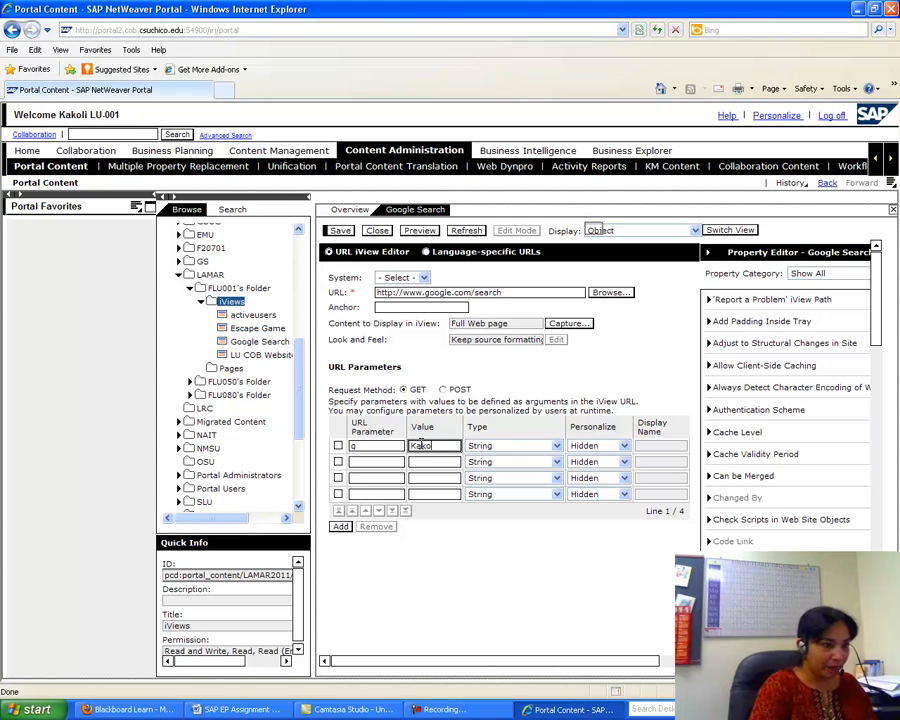
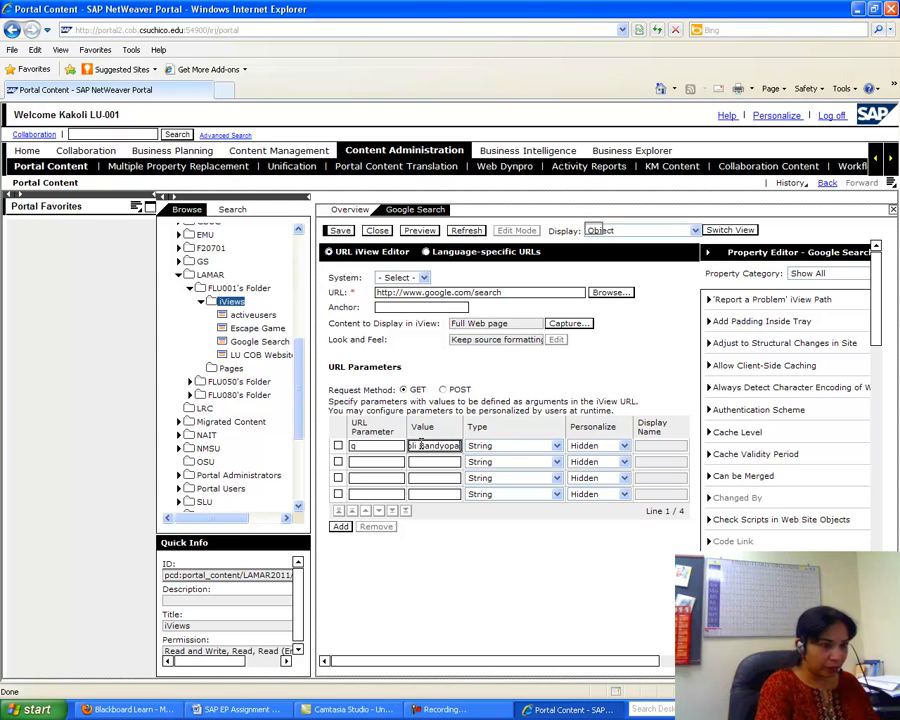
- Make the q parameter Read/Write with display name 'Search term', then bring up the Word assignment
left_click(624, 446)
left_click(618, 468)
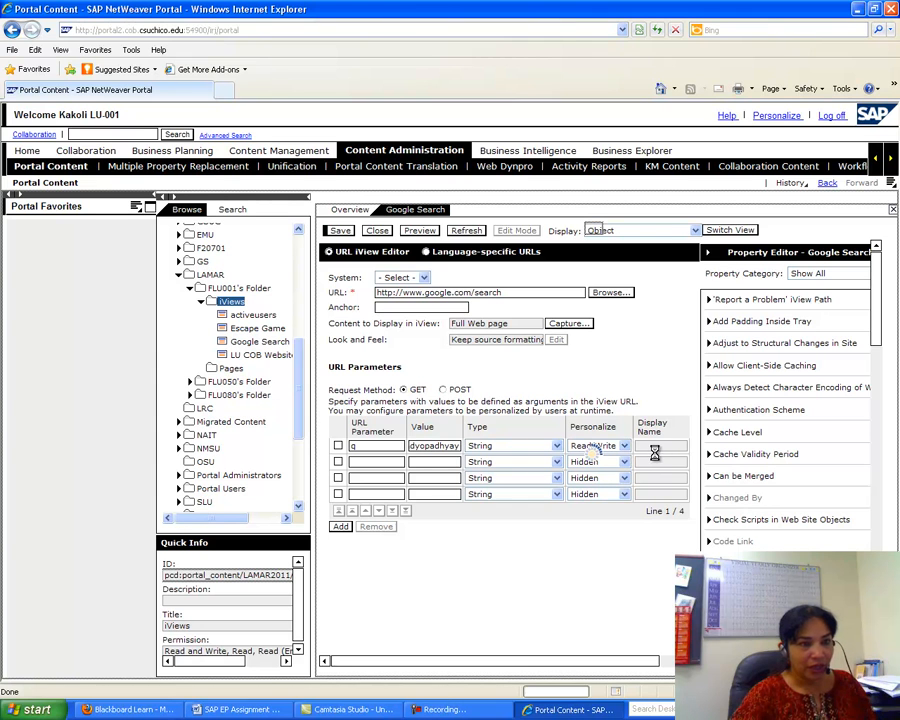
left_click(647, 446)
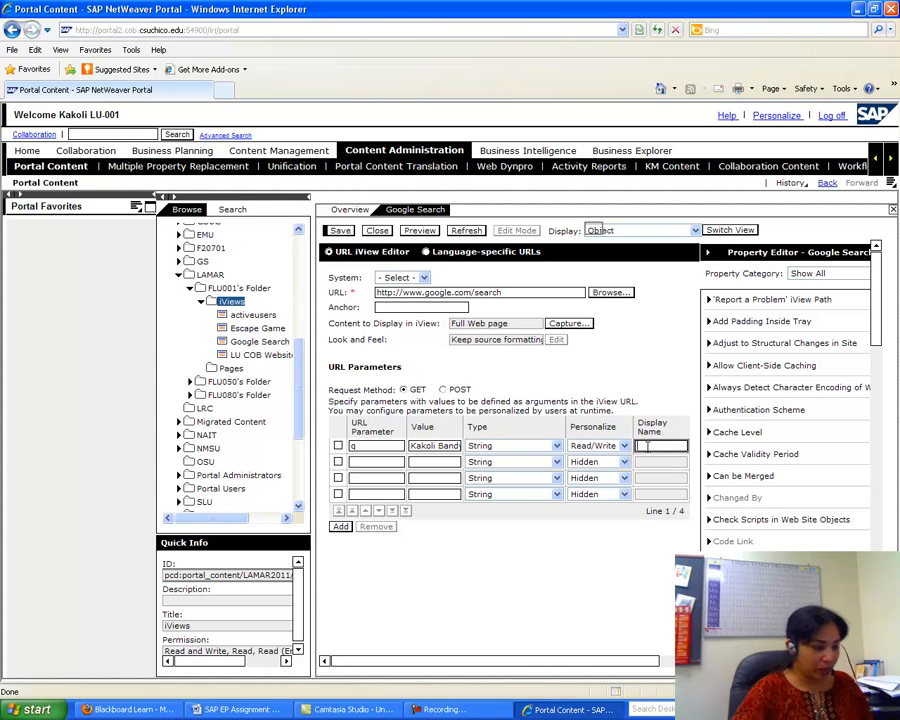
type("Search term")
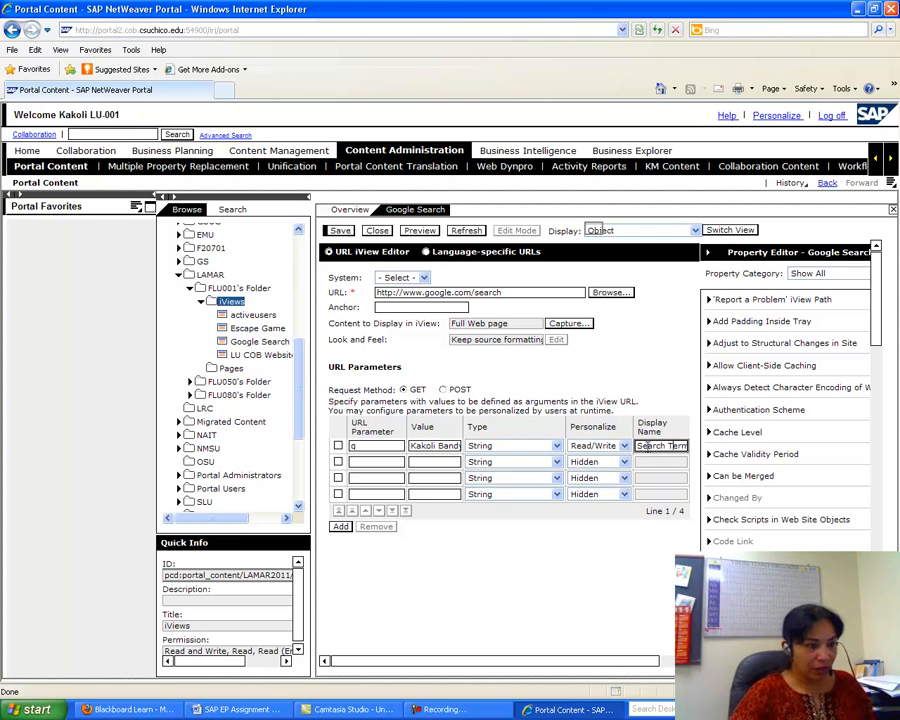
left_click(228, 709)
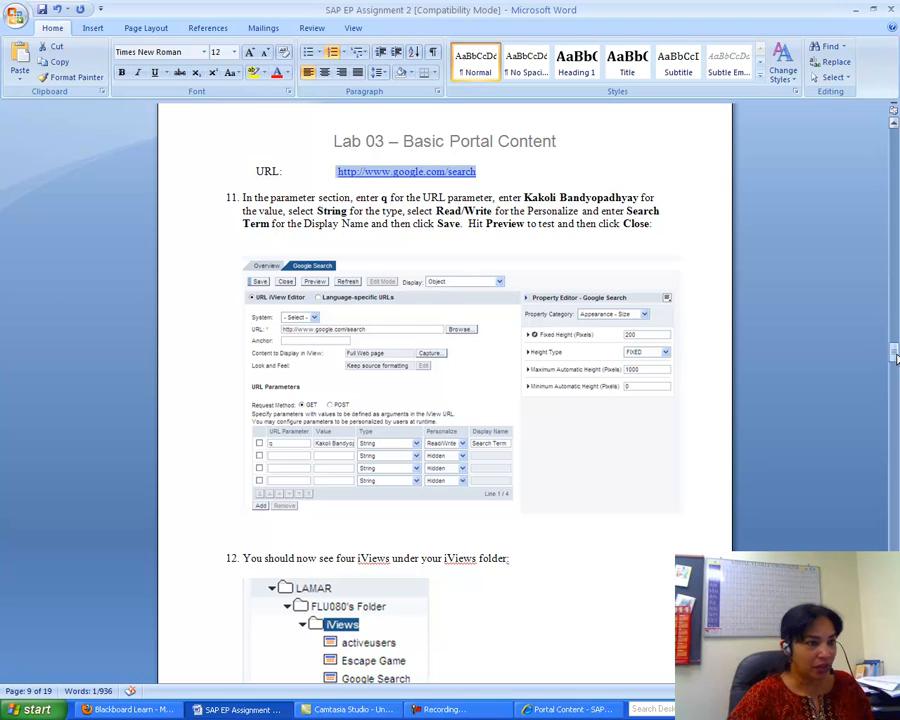
- Scroll the assignment down to step 12, the screenshot-of-four-iViews instruction
left_click_drag(896, 358, 896, 359)
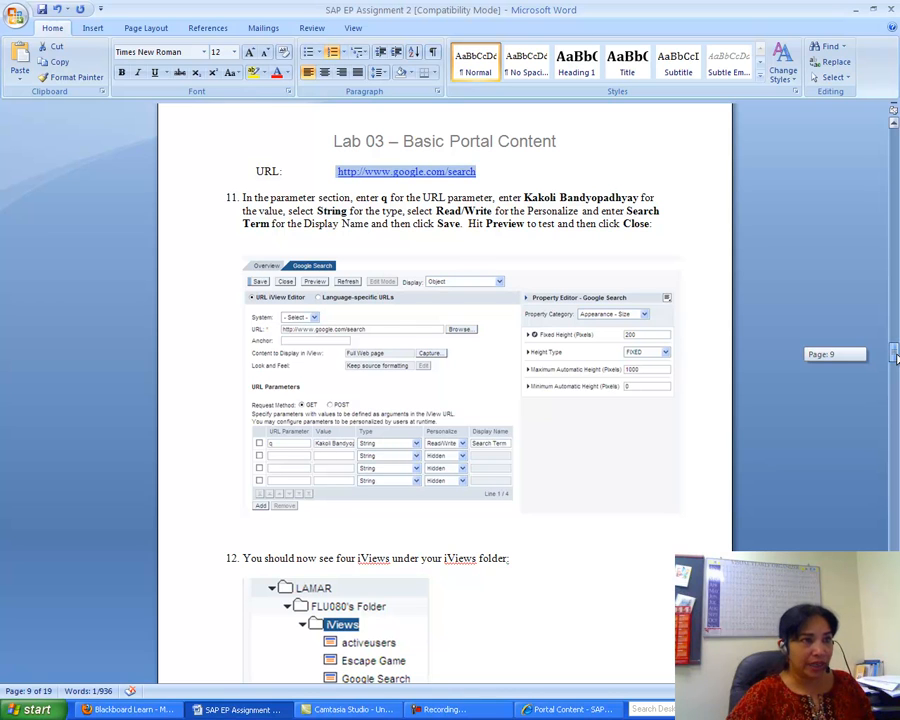
left_click_drag(896, 359, 896, 368)
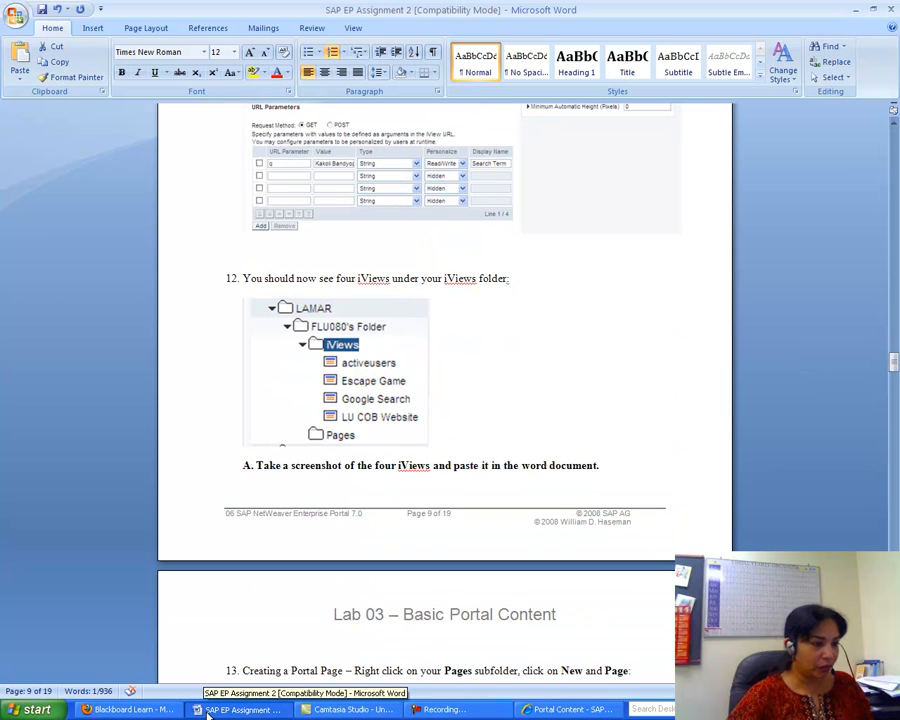
- Save the Google Search iView, check its Google results preview, and close the preview and editor
left_click(567, 709)
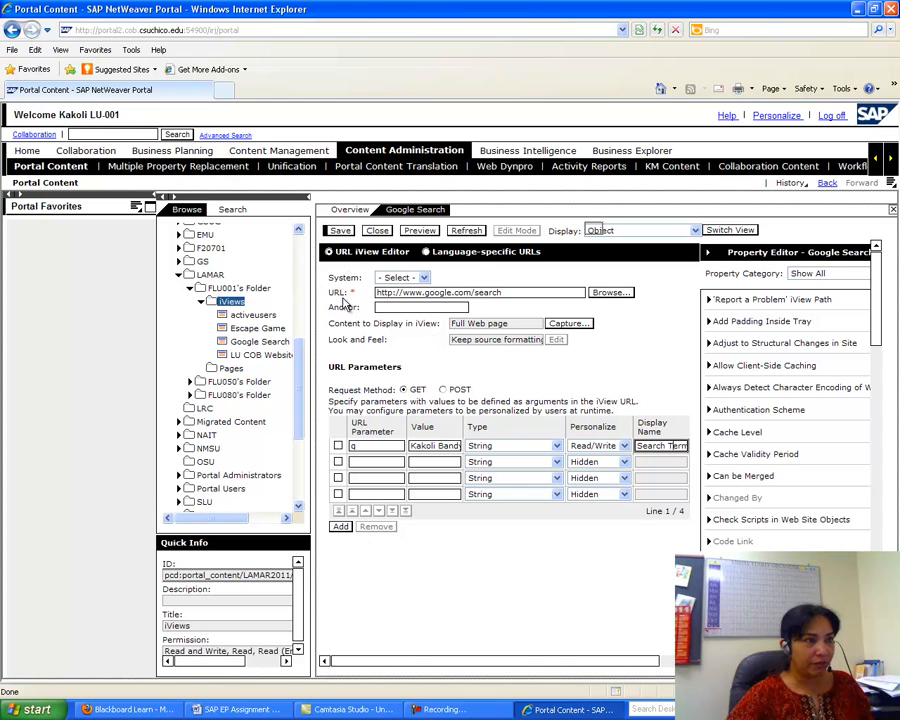
left_click(340, 231)
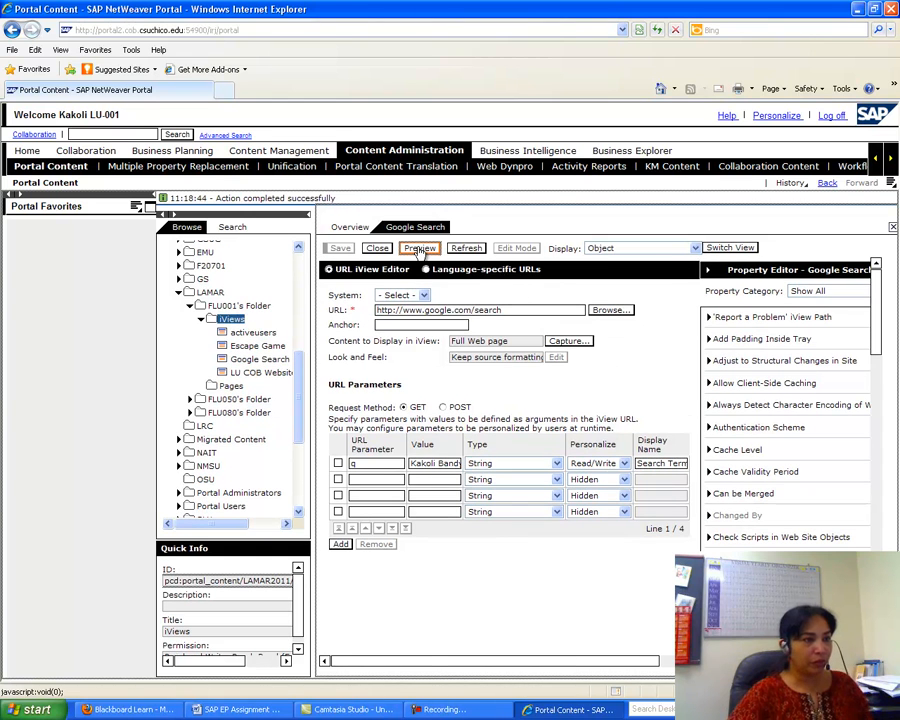
left_click(420, 248)
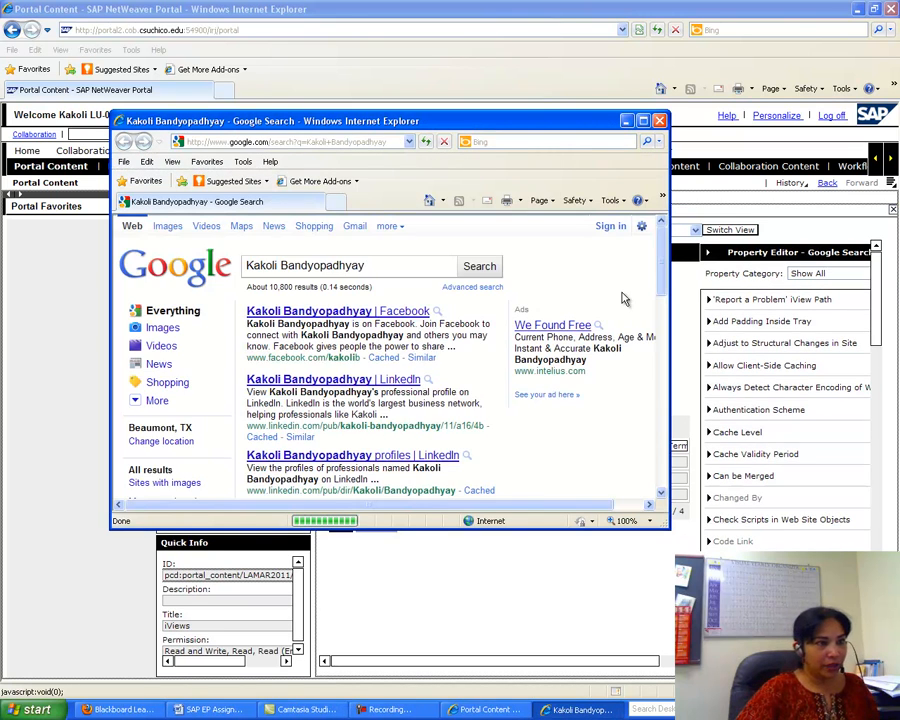
left_click_drag(660, 255, 659, 215)
left_click(659, 120)
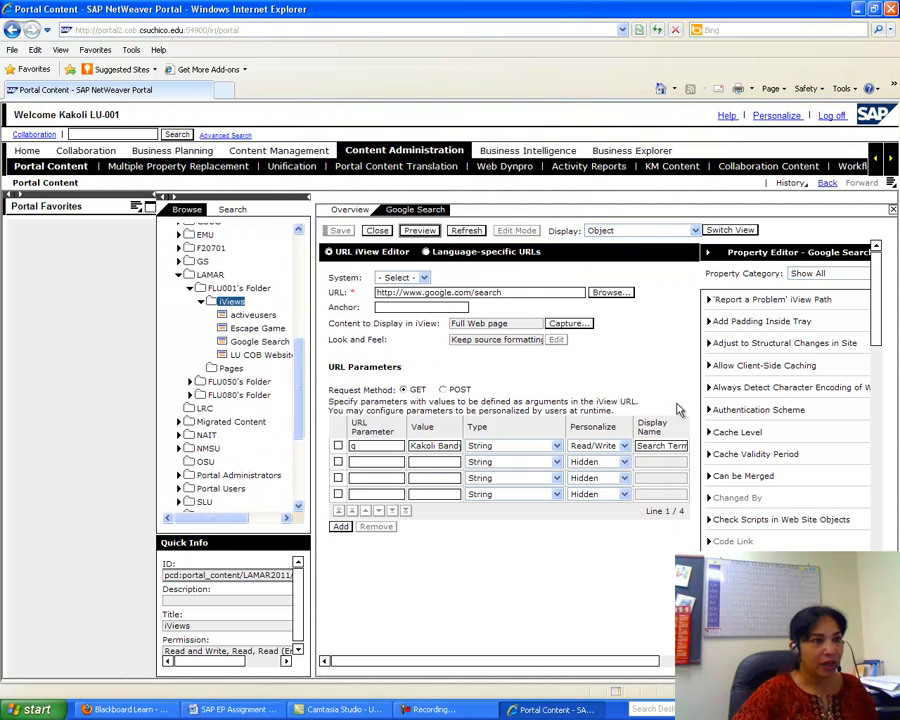
left_click(379, 232)
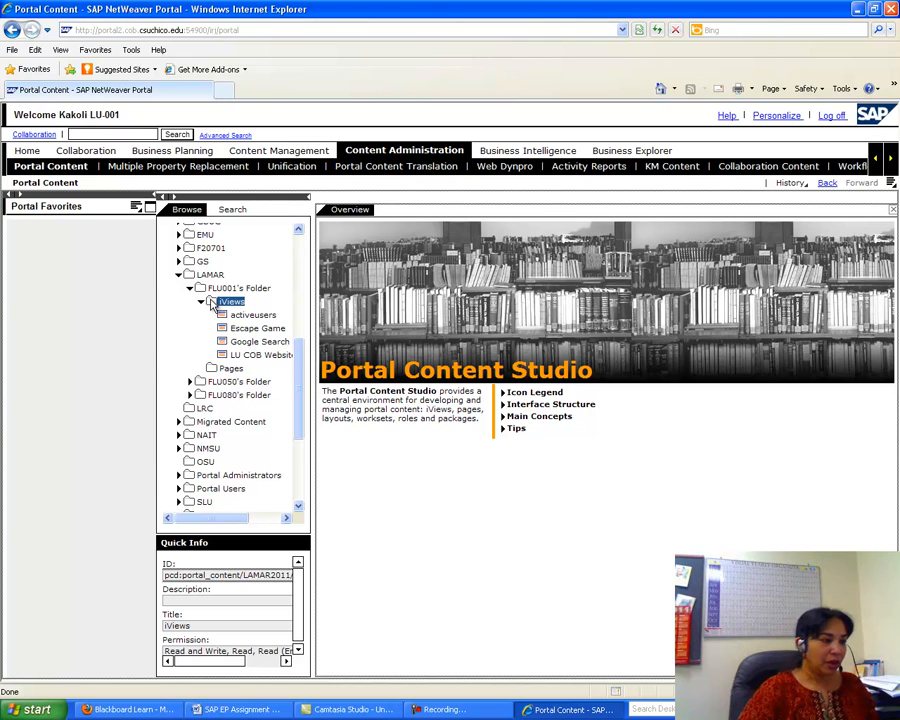
- Launch Microsoft Office Word 2007 with a new blank document from the Start menu
left_click(45, 709)
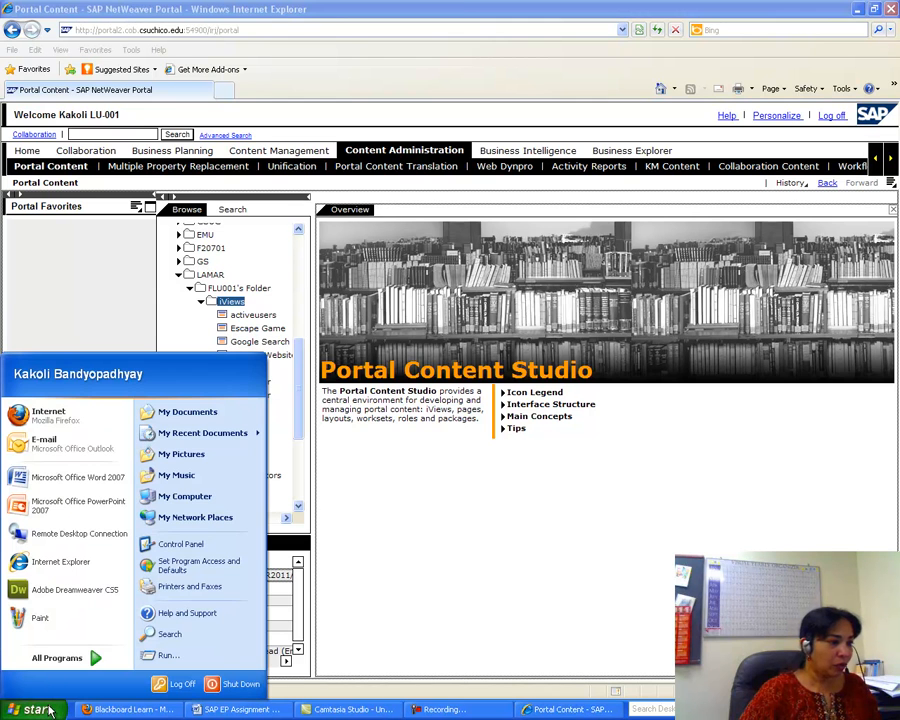
mouse_move(62, 662)
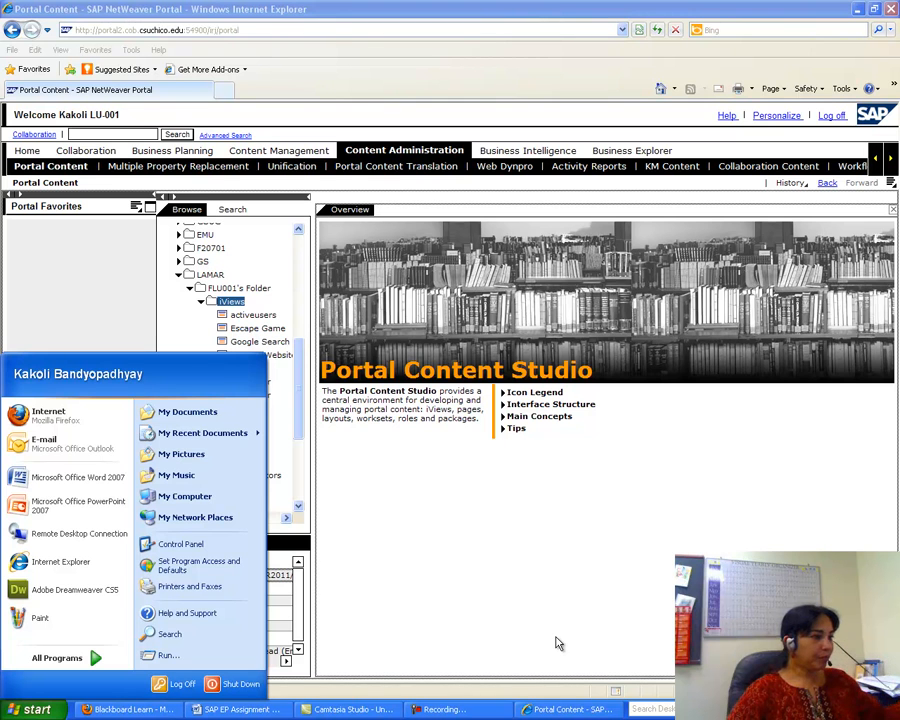
left_click(110, 480)
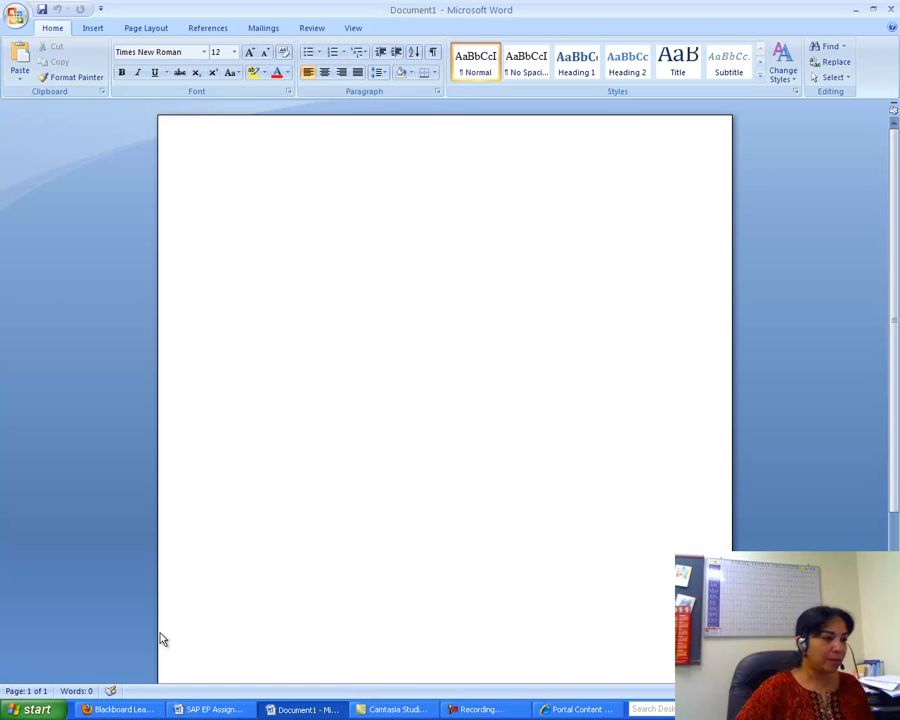
- Launch Paint from Start > All Programs > Accessories
left_click(50, 702)
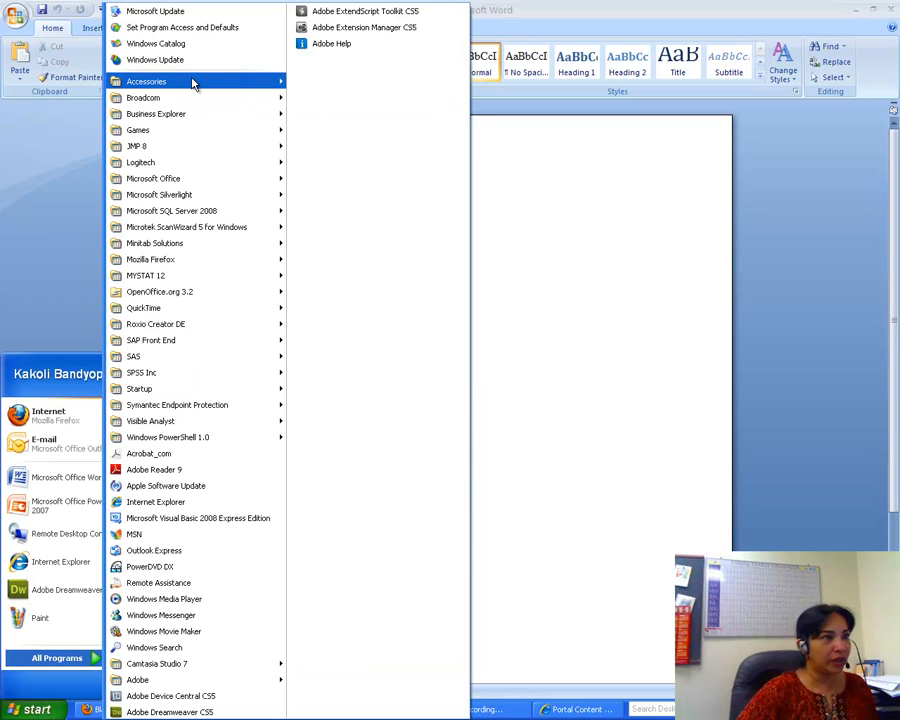
mouse_move(195, 83)
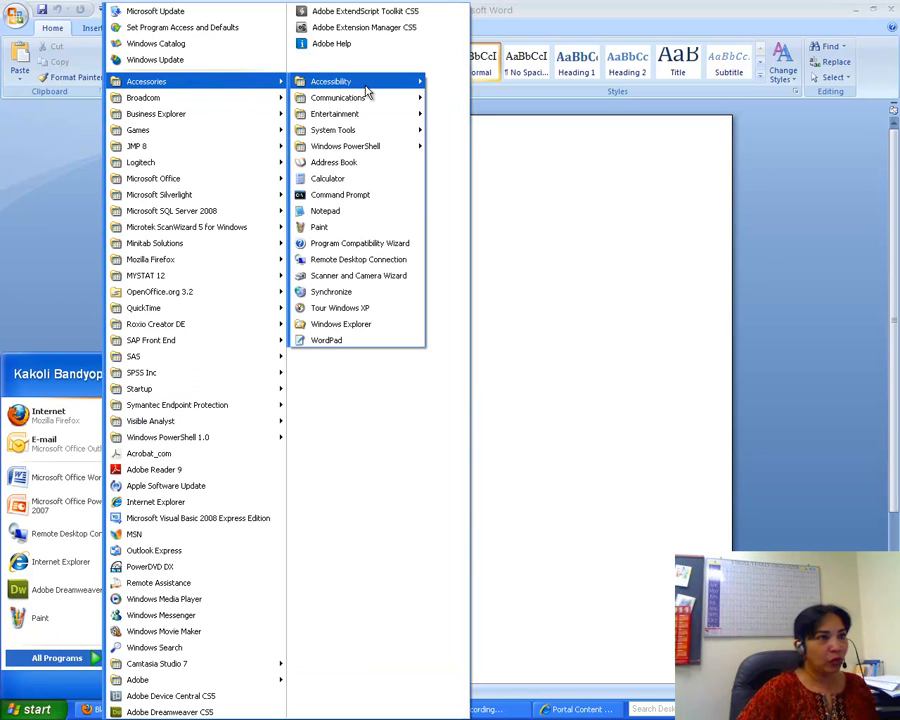
left_click(356, 227)
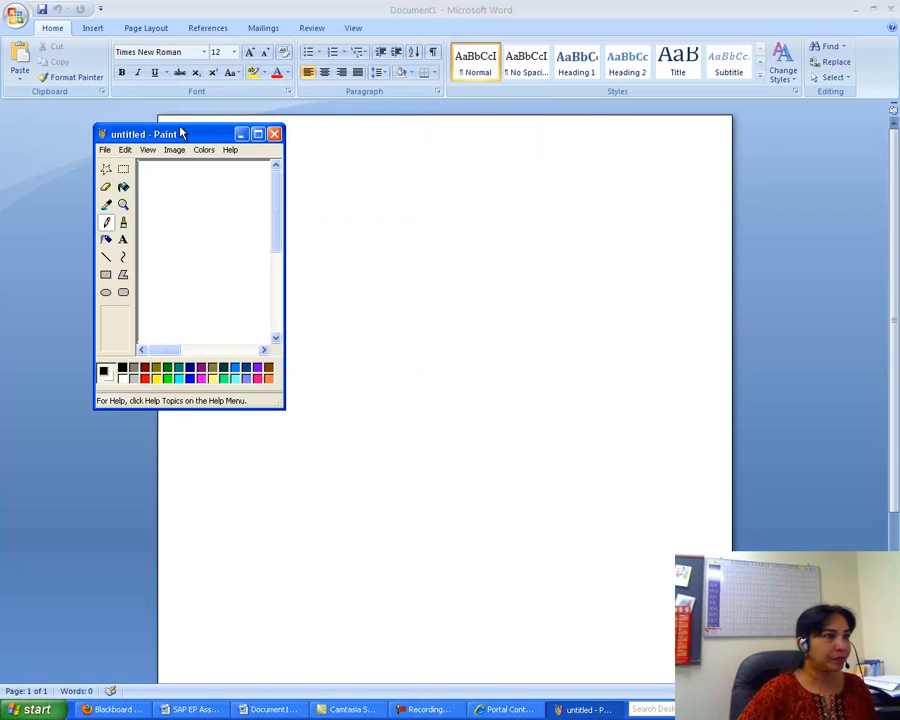
- Maximize Paint, paste the portal screenshot, and cut out the iViews folder-tree region
left_click(257, 133)
left_click(29, 24)
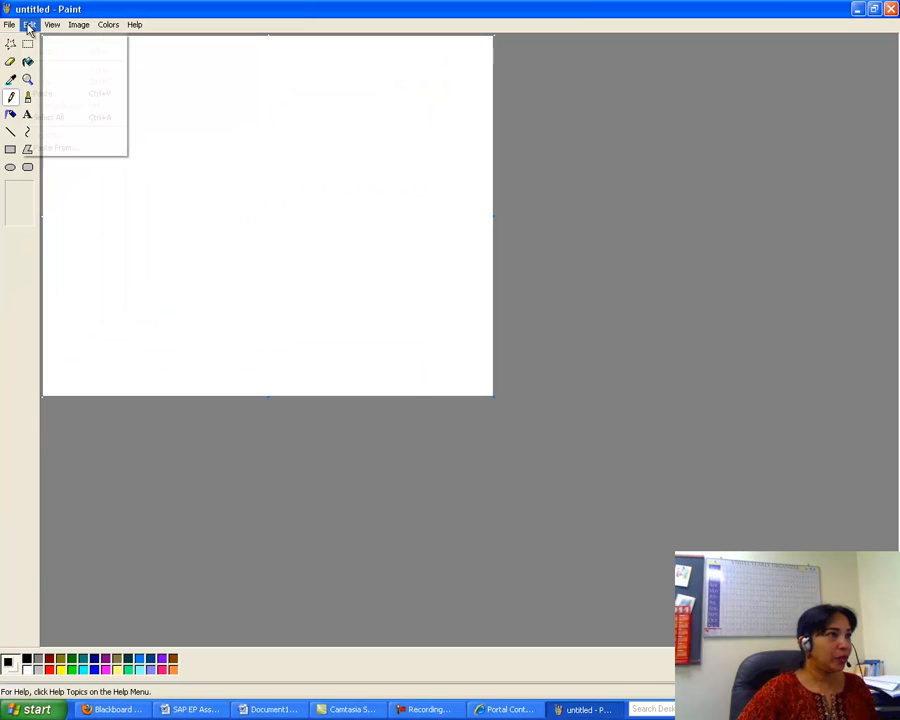
left_click(42, 92)
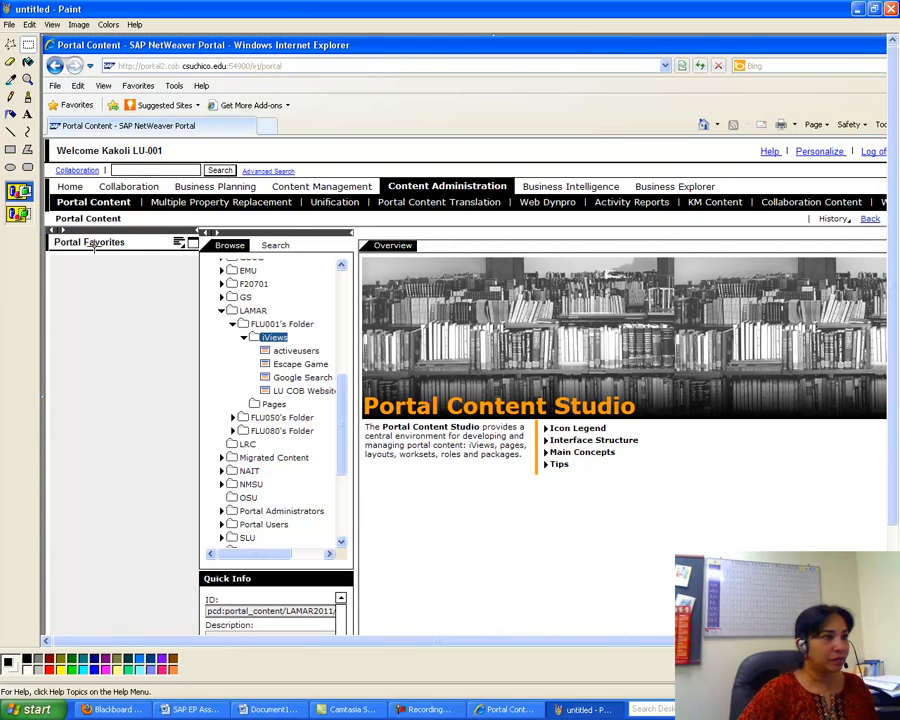
mouse_move(79, 262)
left_mouse_down()
mouse_move(321, 284)
mouse_move(487, 535)
left_mouse_up()
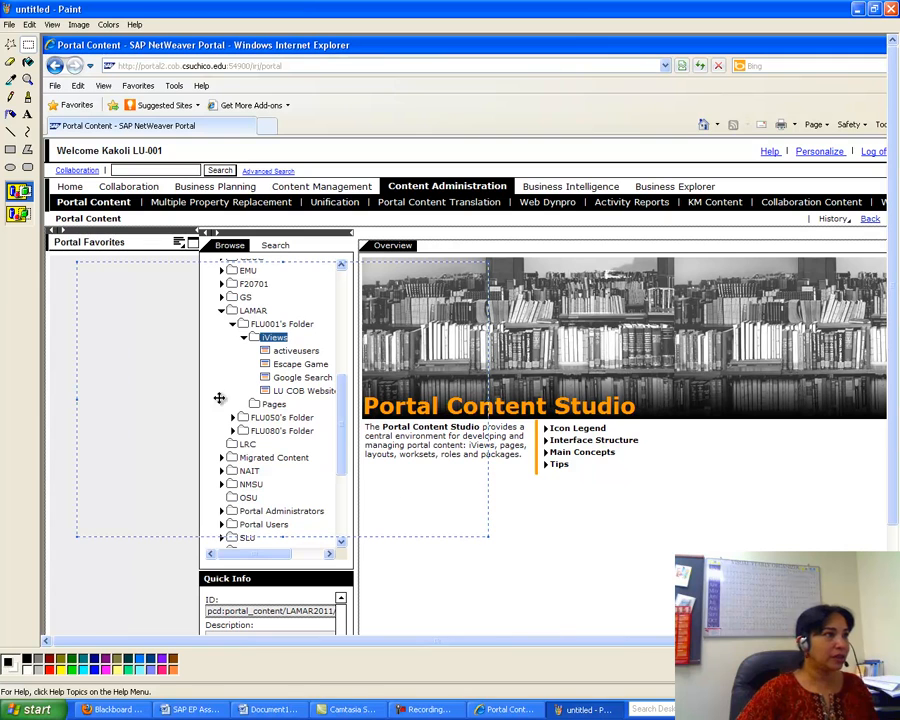
left_click(29, 24)
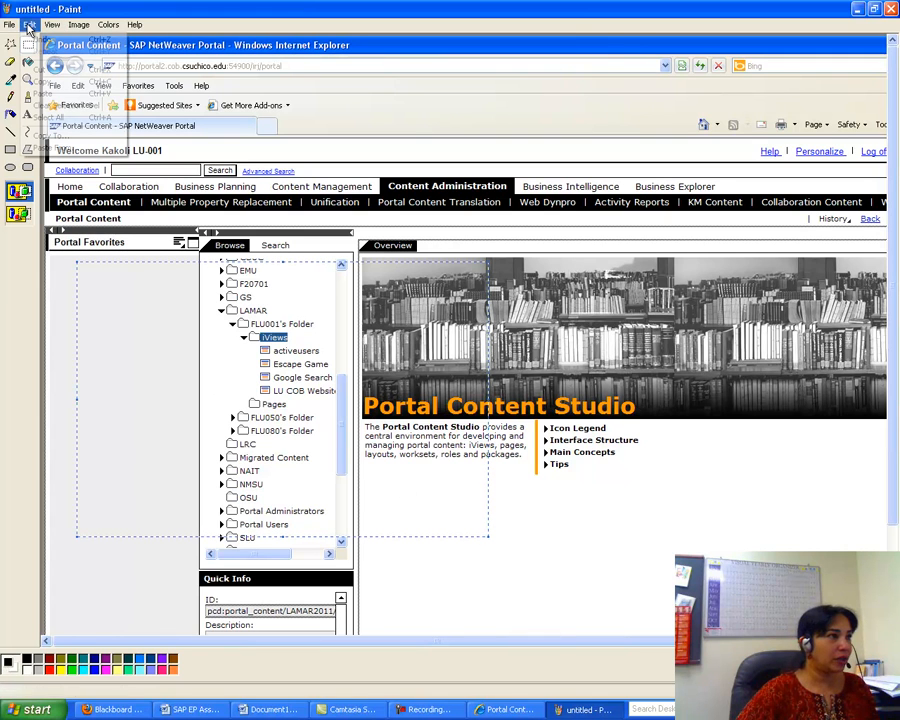
left_click(35, 69)
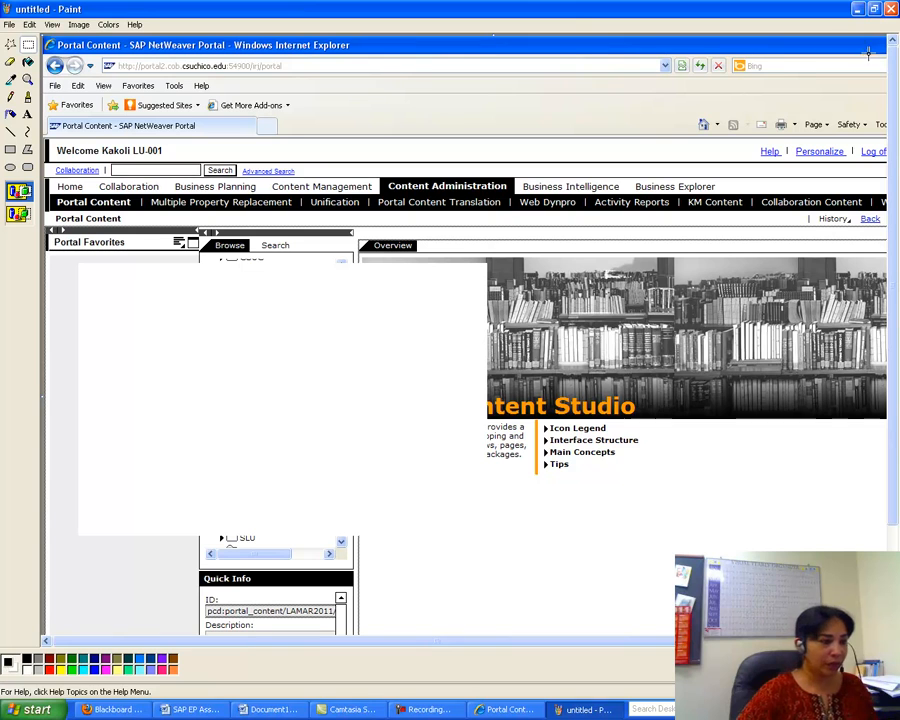
- Paste the cut folder-tree image into Document1, glancing at the assignment instructions
left_click(268, 710)
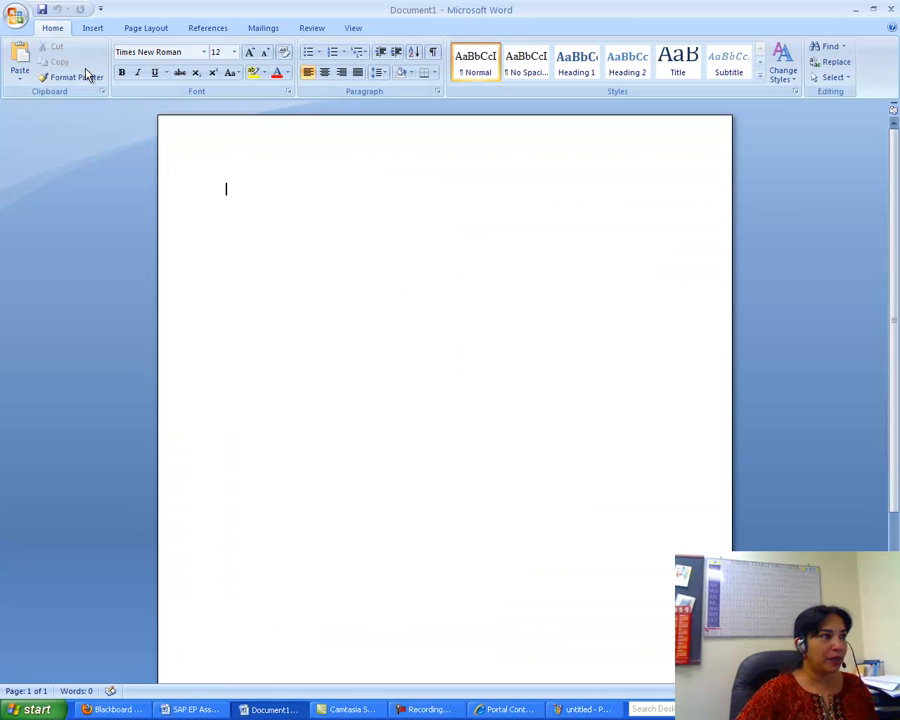
left_click(15, 55)
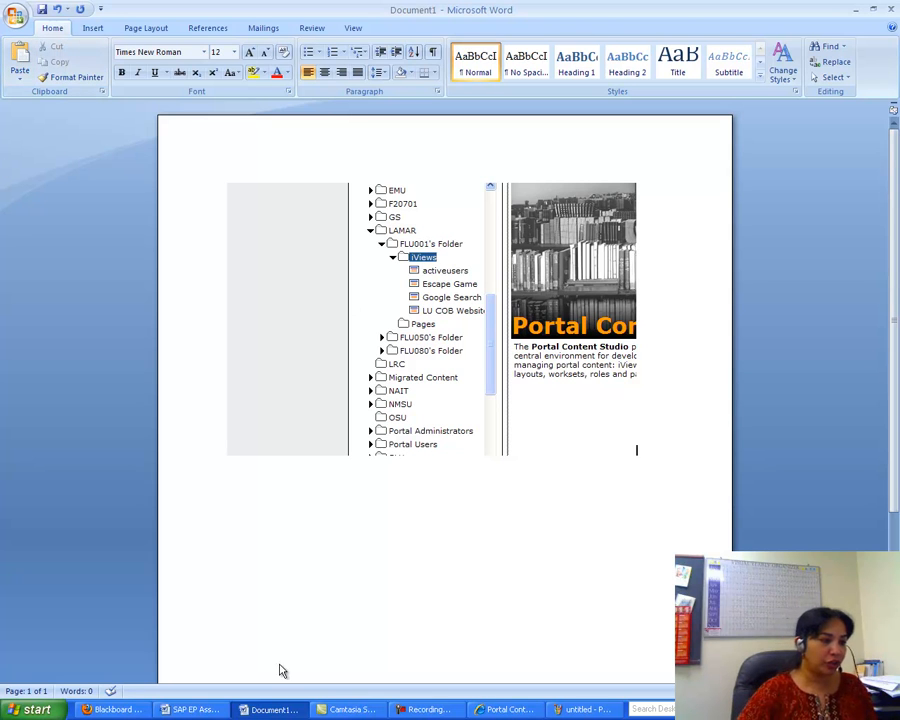
left_click(199, 710)
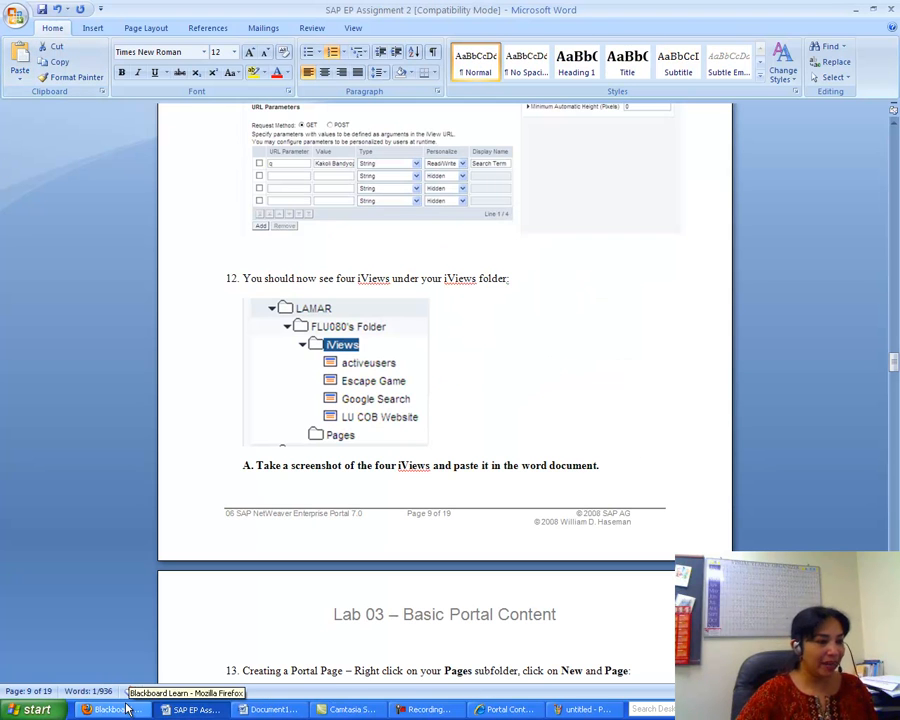
left_click(284, 709)
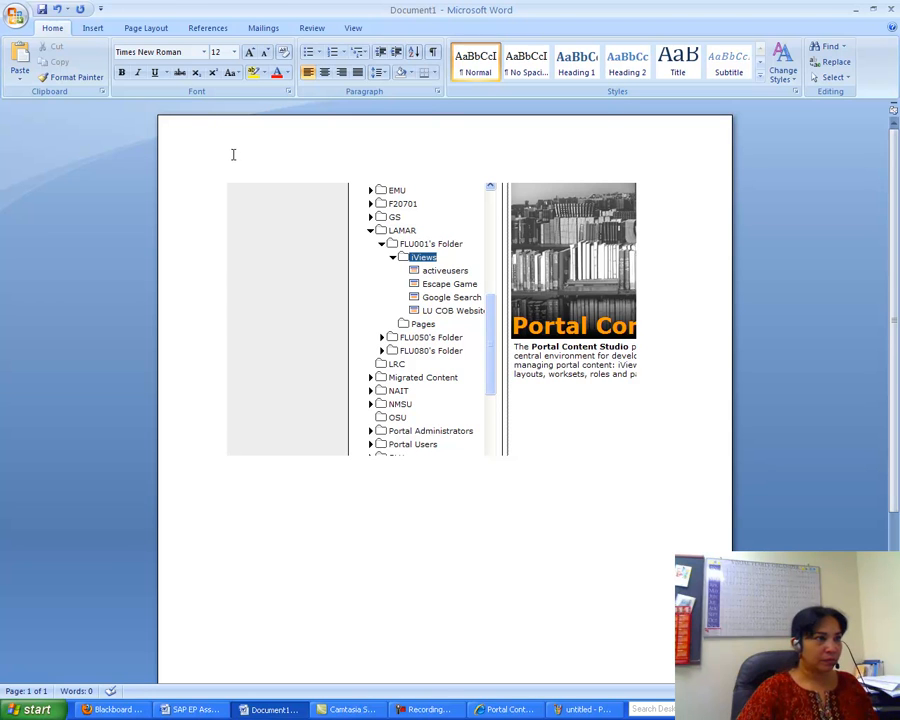
- Add an 'A.' label above the pasted screenshot, with the image on its own line below
left_click(234, 156)
key("Left")
type("A")
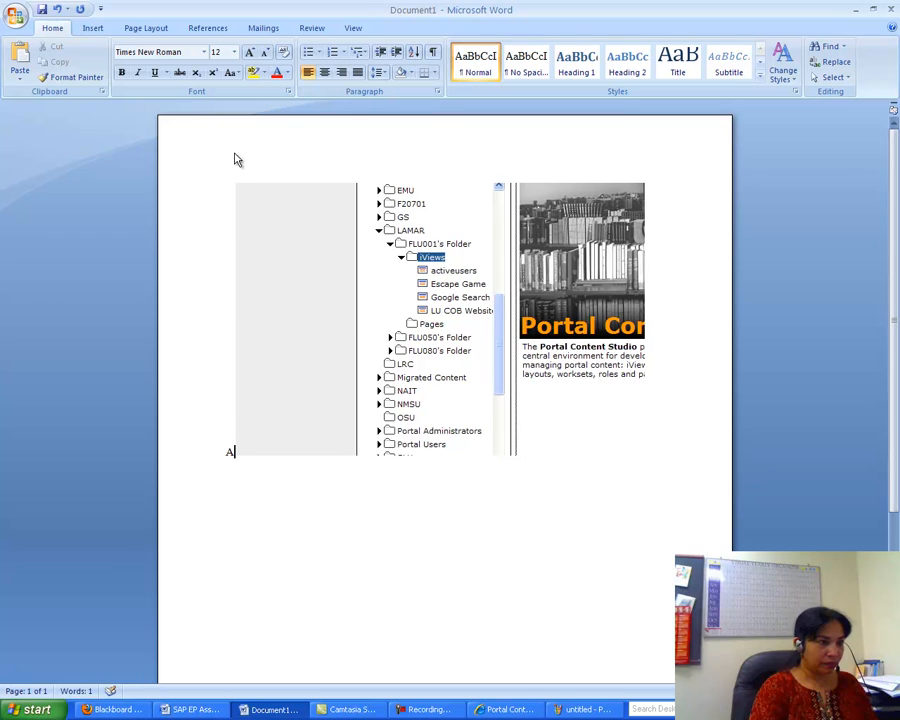
key("Return")
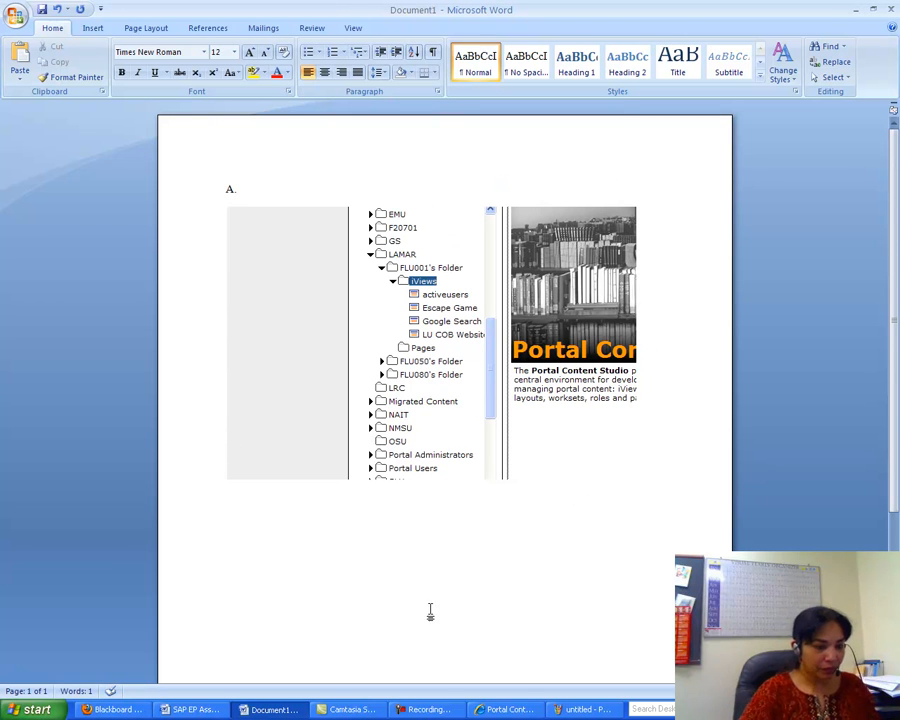
key("Return")
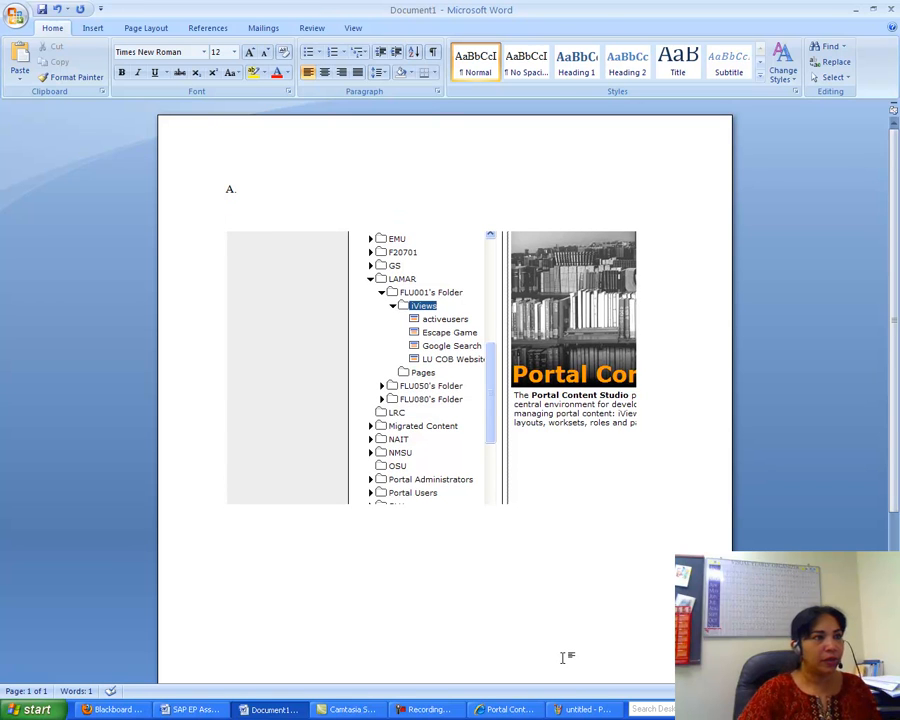
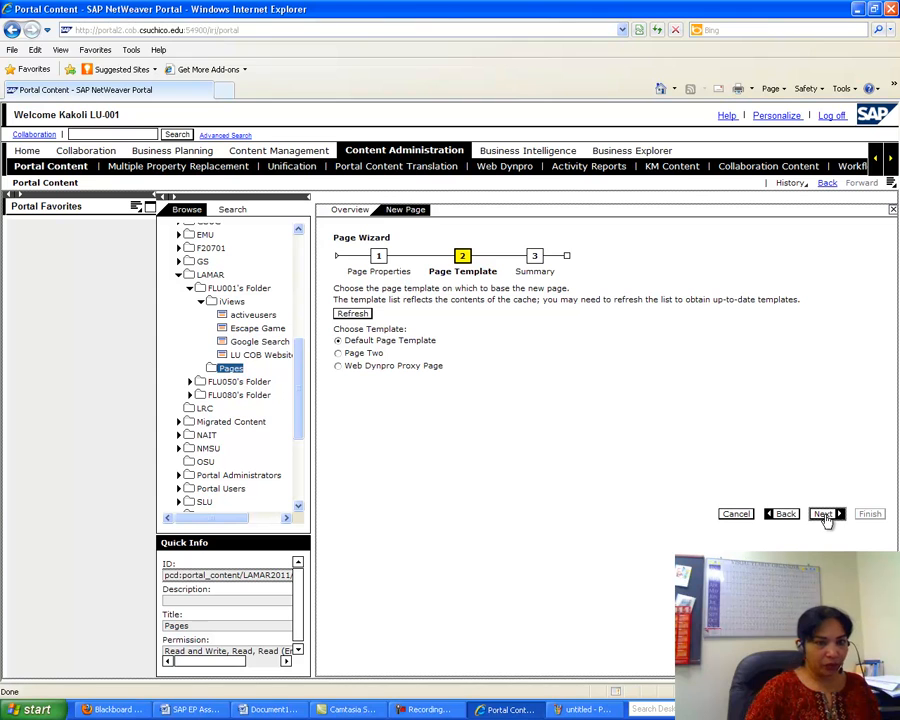
- Advance the Page Wizard past the template step, then bring the SAP EP Assignment 2 document forward
left_click(824, 515)
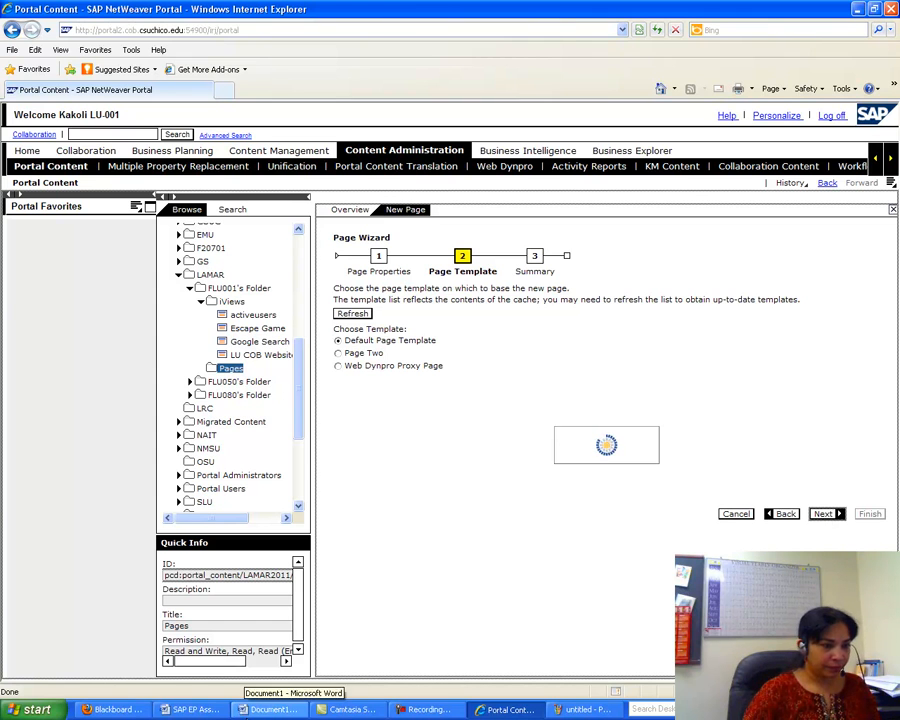
left_click(195, 709)
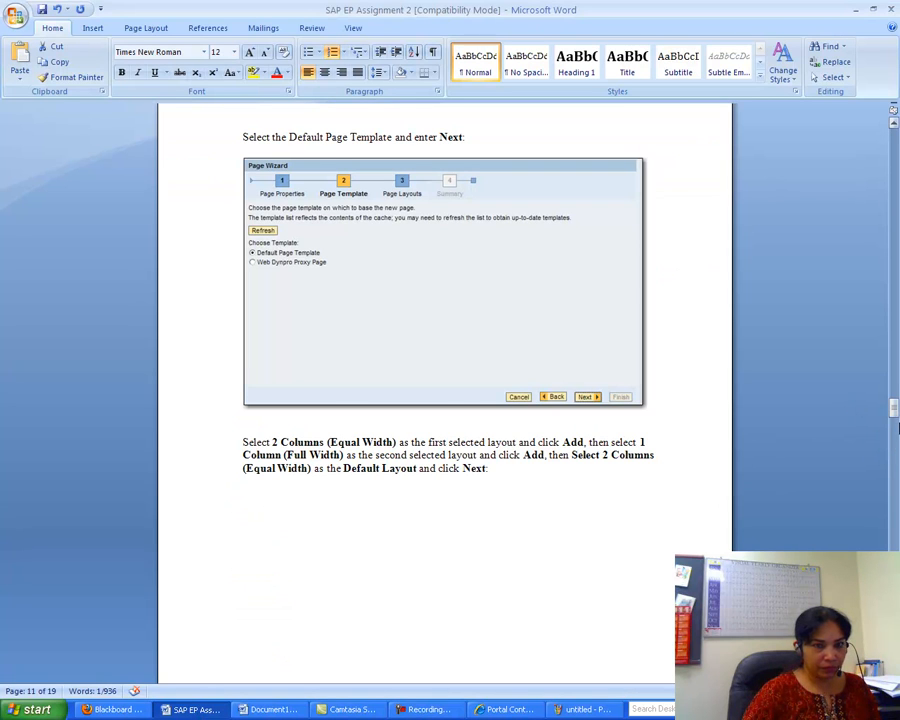
- Scroll slightly past the layout instructions, then return to the Page Wizard's Summary step
left_click_drag(894, 408, 893, 416)
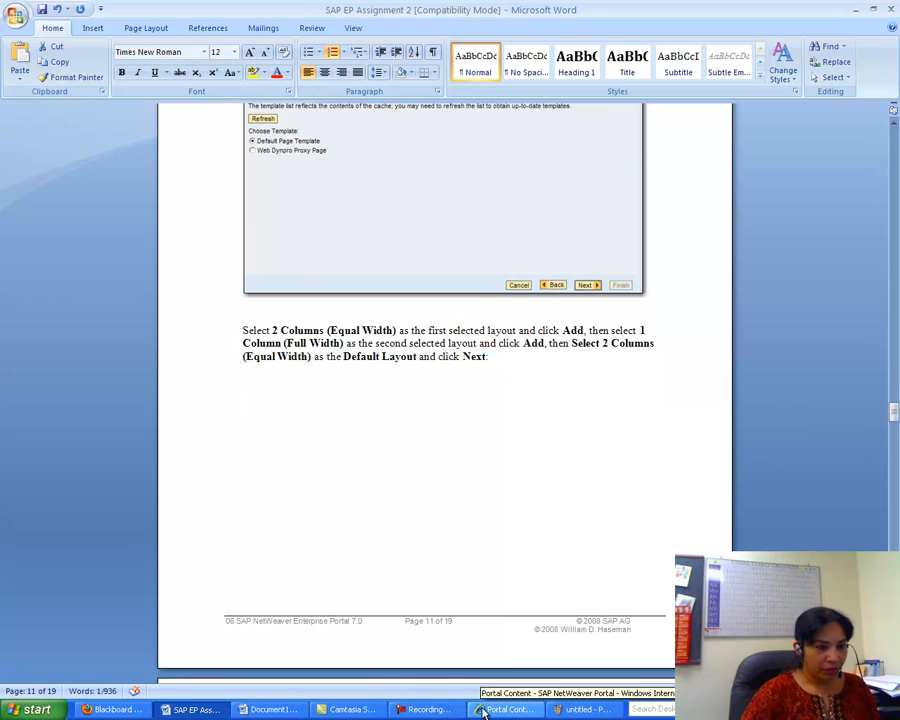
left_click(527, 713)
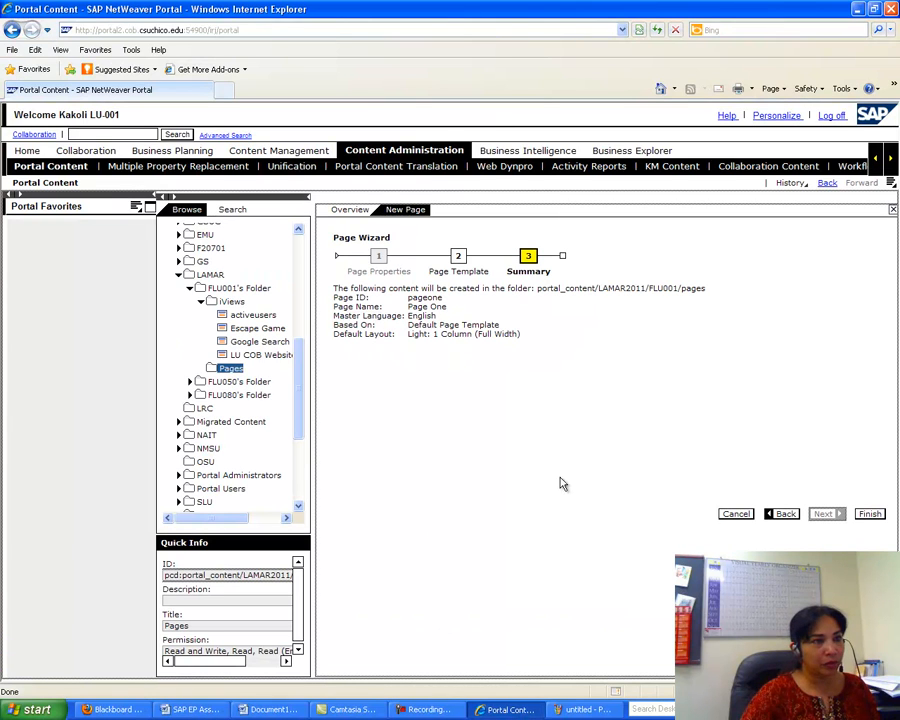
- Finish the wizard to create Page One, open it for editing, then return to the assignment
left_click(870, 515)
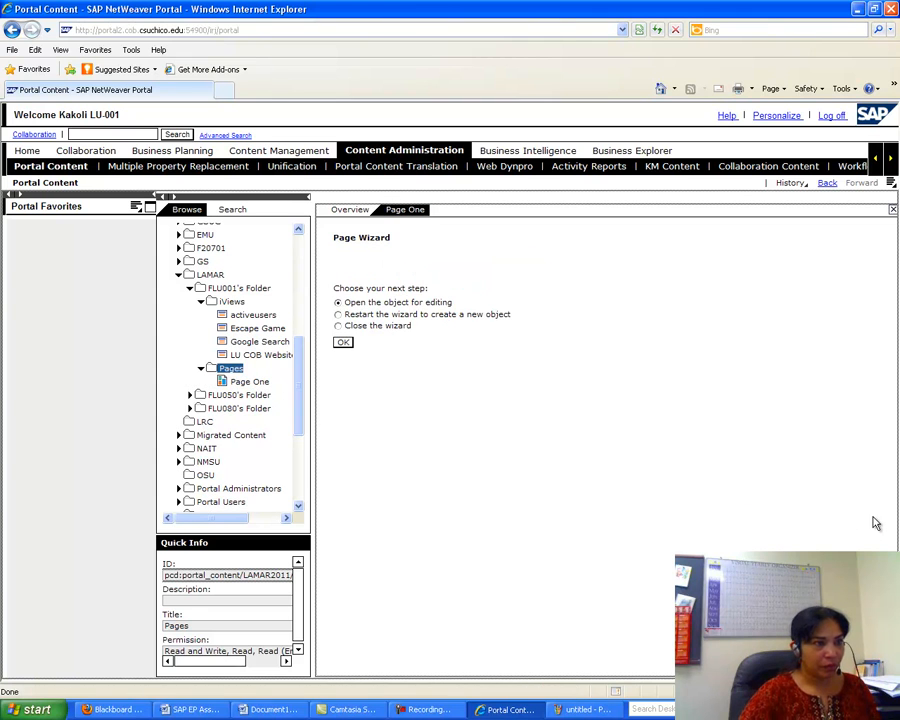
left_click(342, 344)
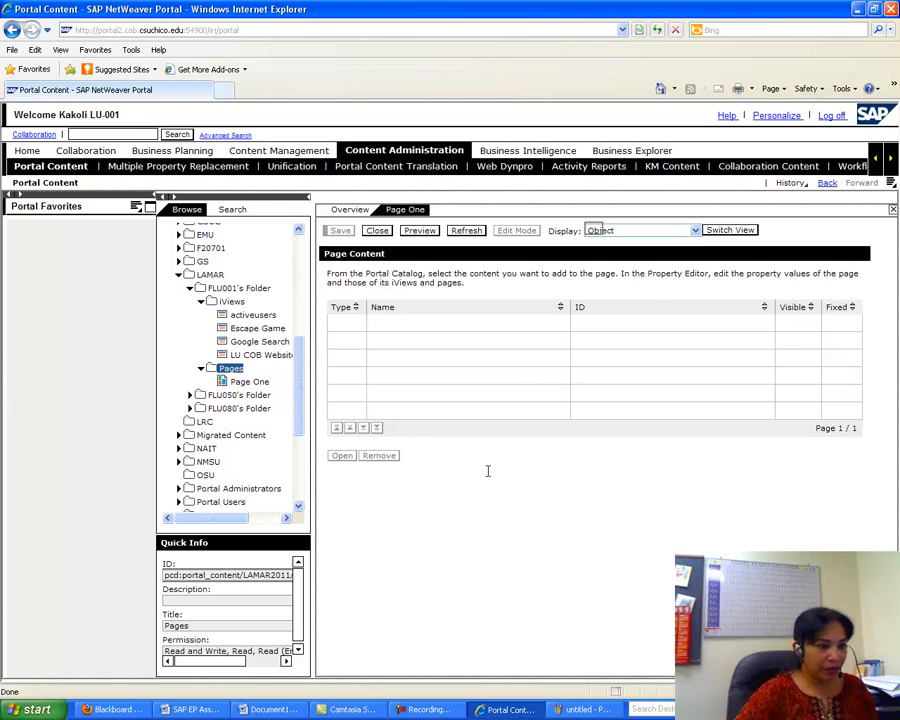
left_click(200, 710)
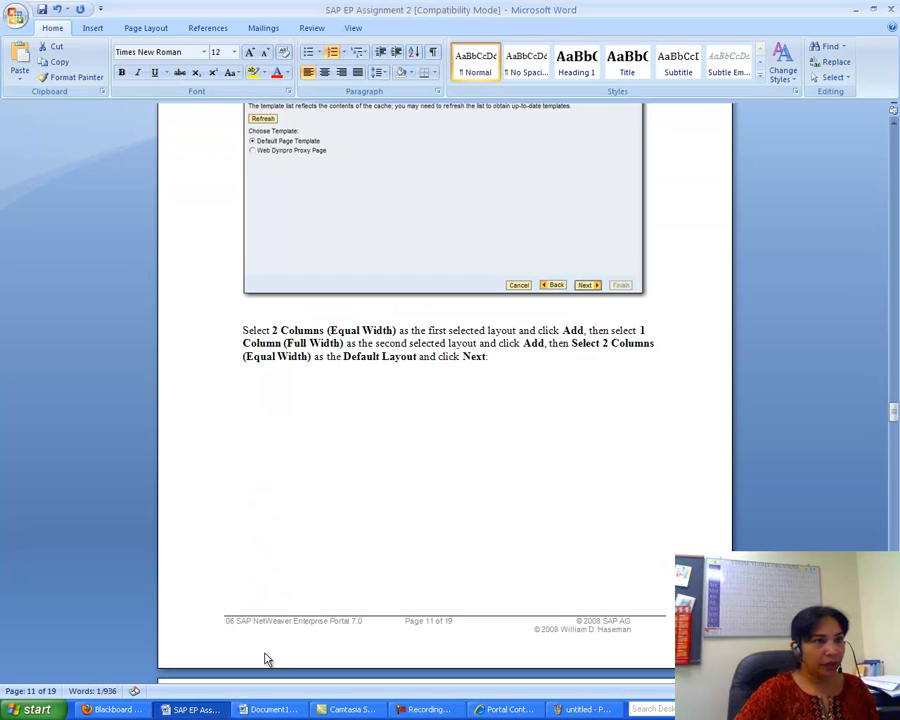
- Read ahead through assignment pages 11–13, then return to Page One's editor via Document1
mouse_move(895, 420)
left_mouse_down()
mouse_move(895, 400)
mouse_move(895, 438)
left_mouse_up()
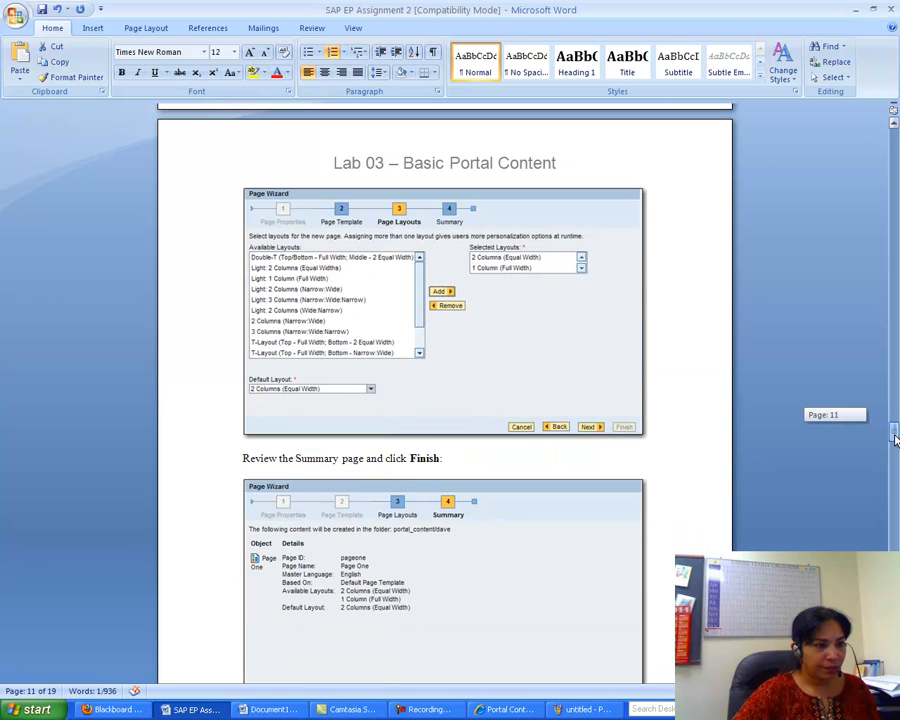
left_click_drag(895, 440, 895, 468)
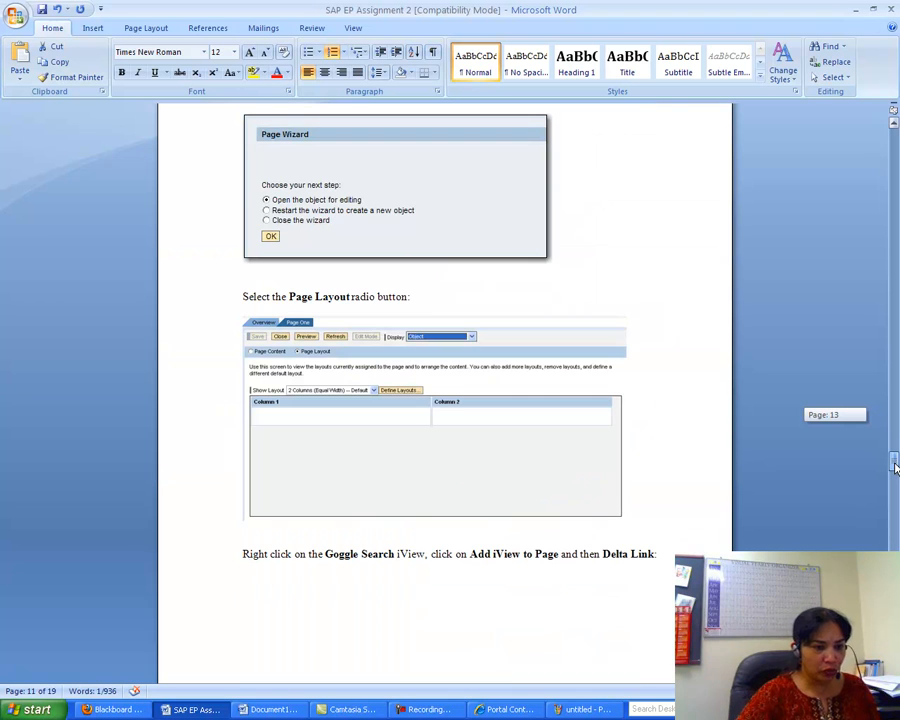
left_click(267, 712)
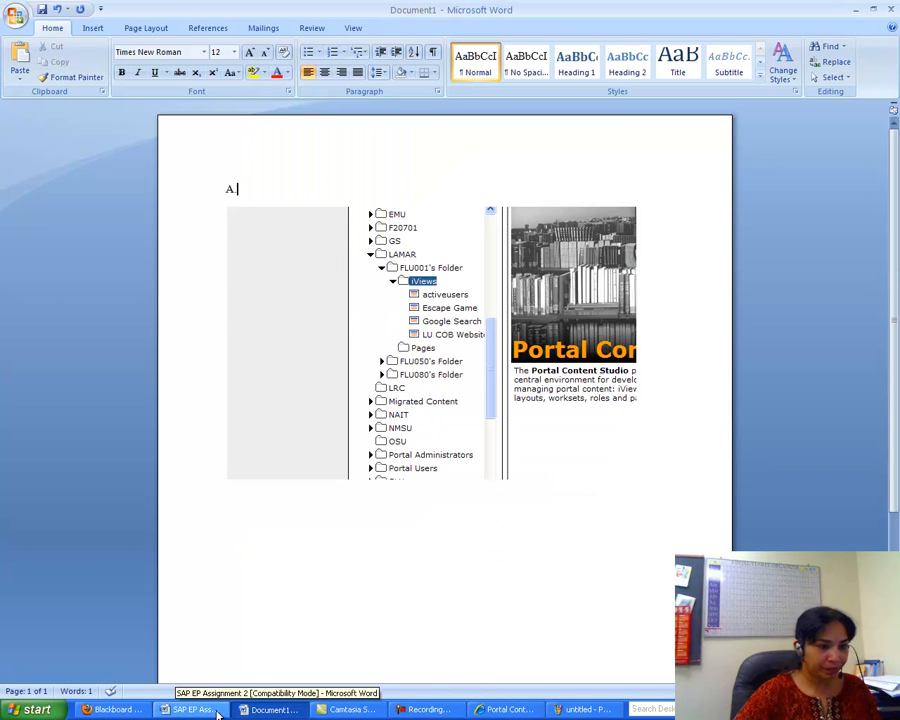
left_click(512, 709)
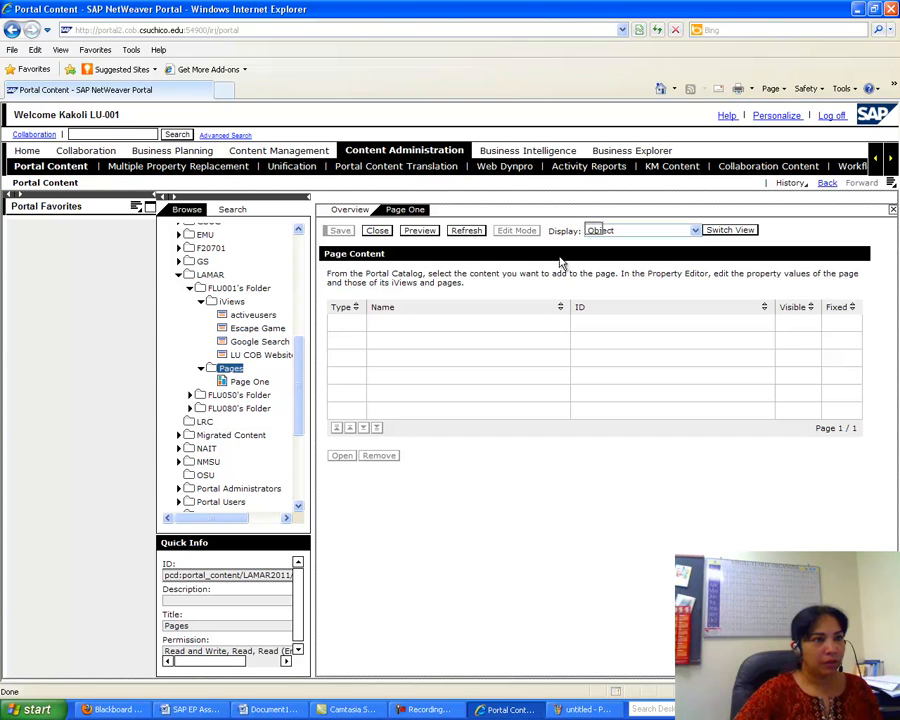
- Close the Page One editor, reopen Page One as an object, and switch its view
left_click(695, 231)
left_click(695, 231)
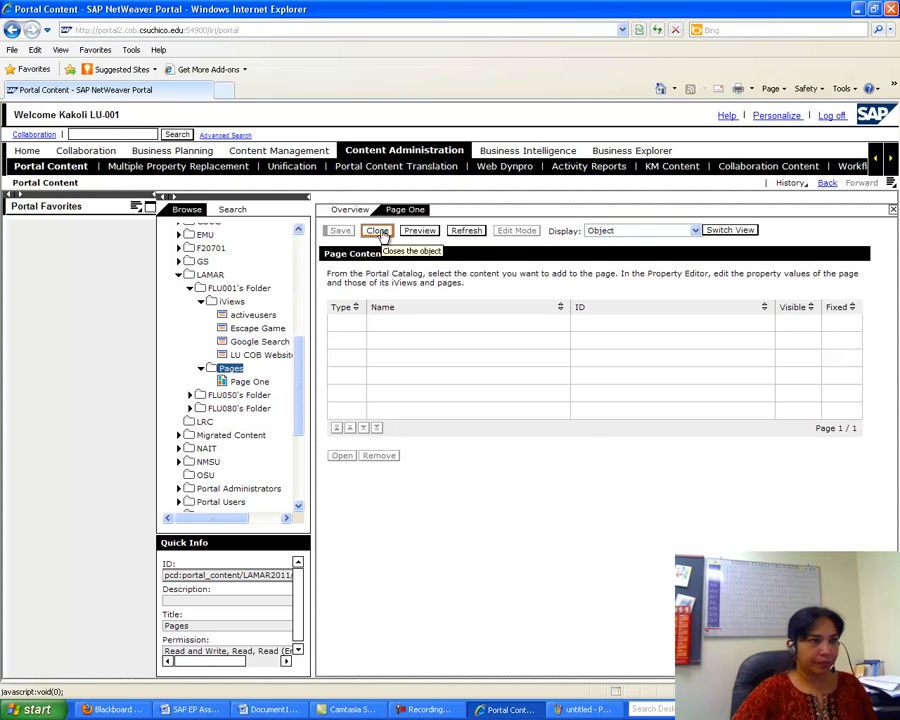
left_click(377, 233)
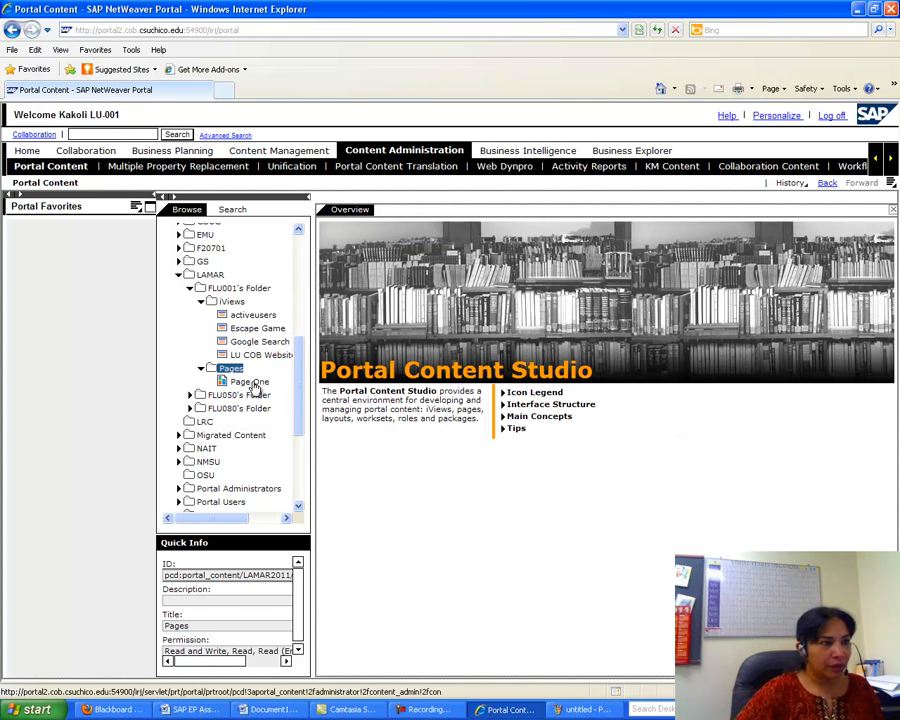
right_click(262, 382)
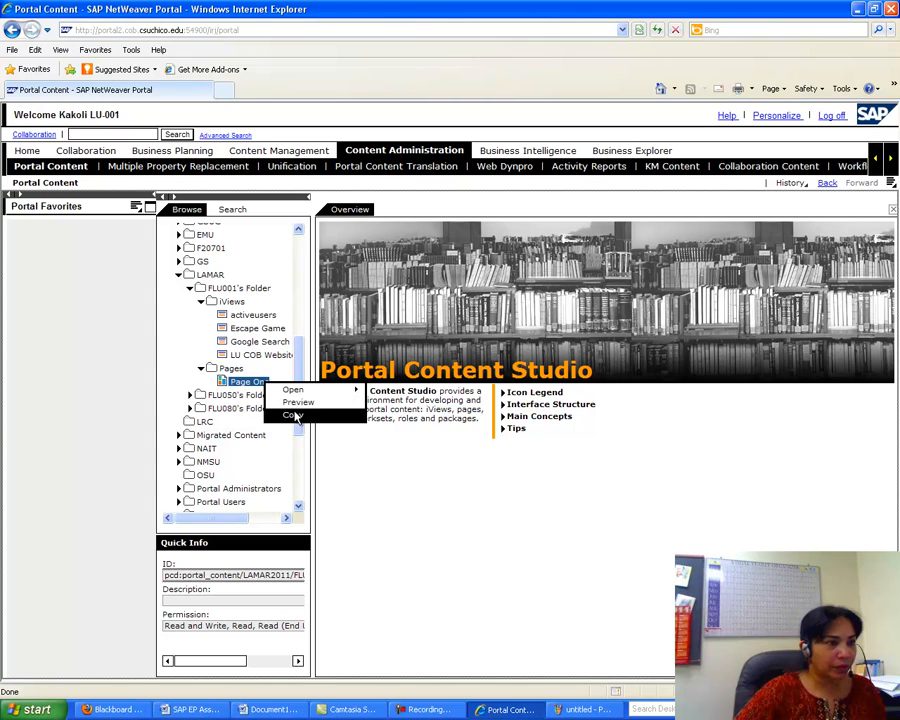
mouse_move(300, 390)
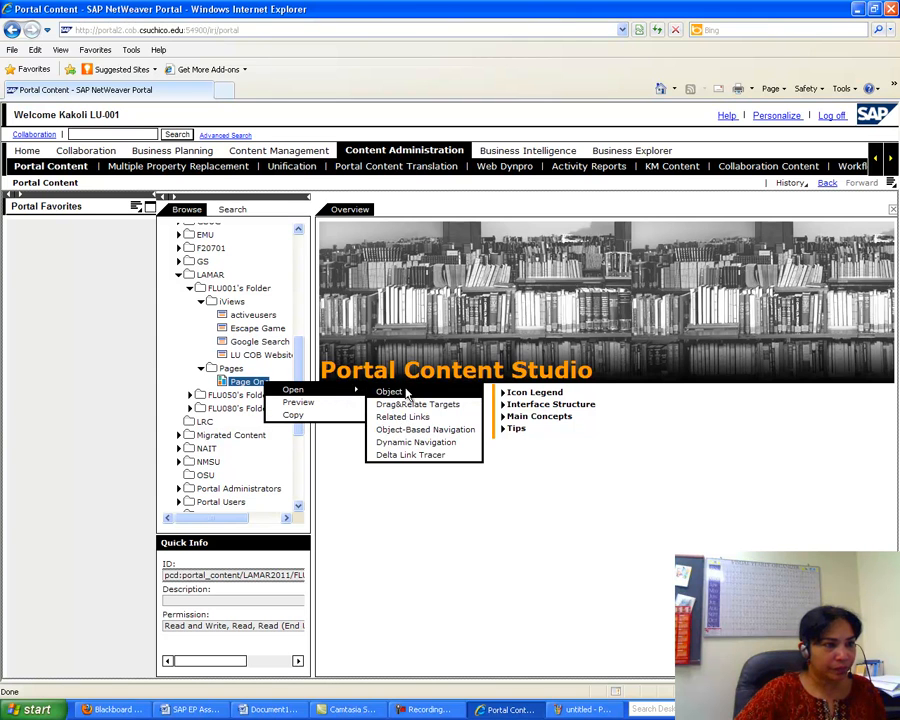
left_click(399, 391)
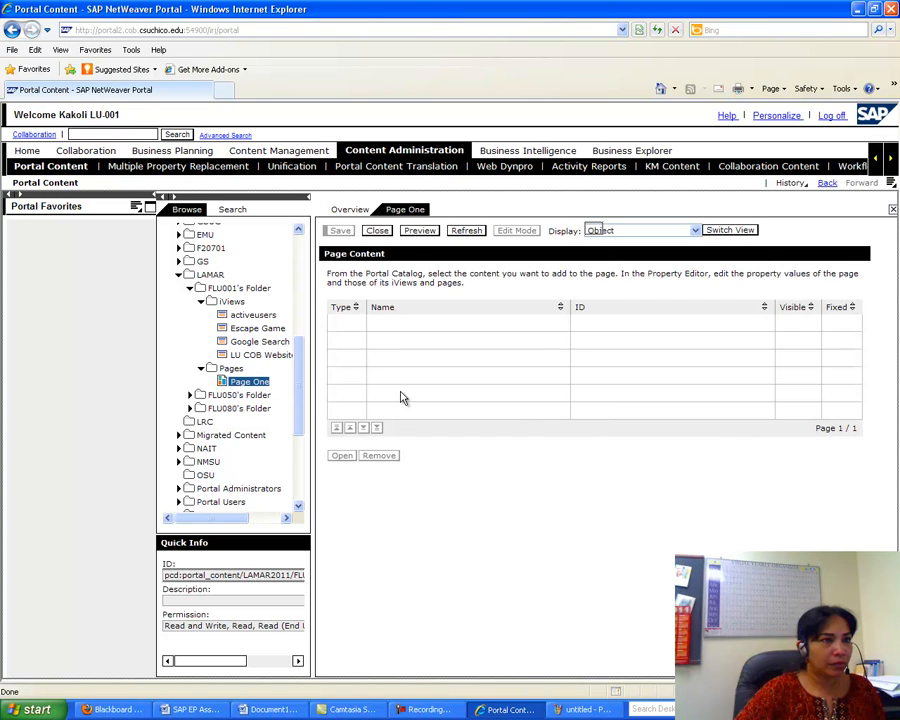
left_click(728, 230)
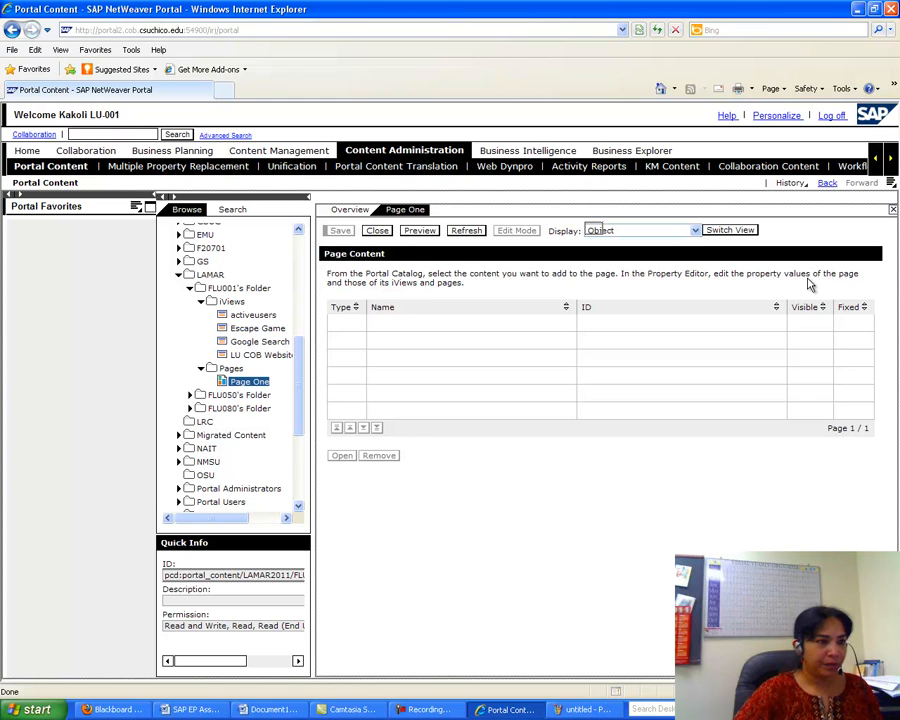
- Bring up the Pages folder's context menu with the New options showing
left_click(228, 370)
right_click(234, 371)
mouse_move(255, 379)
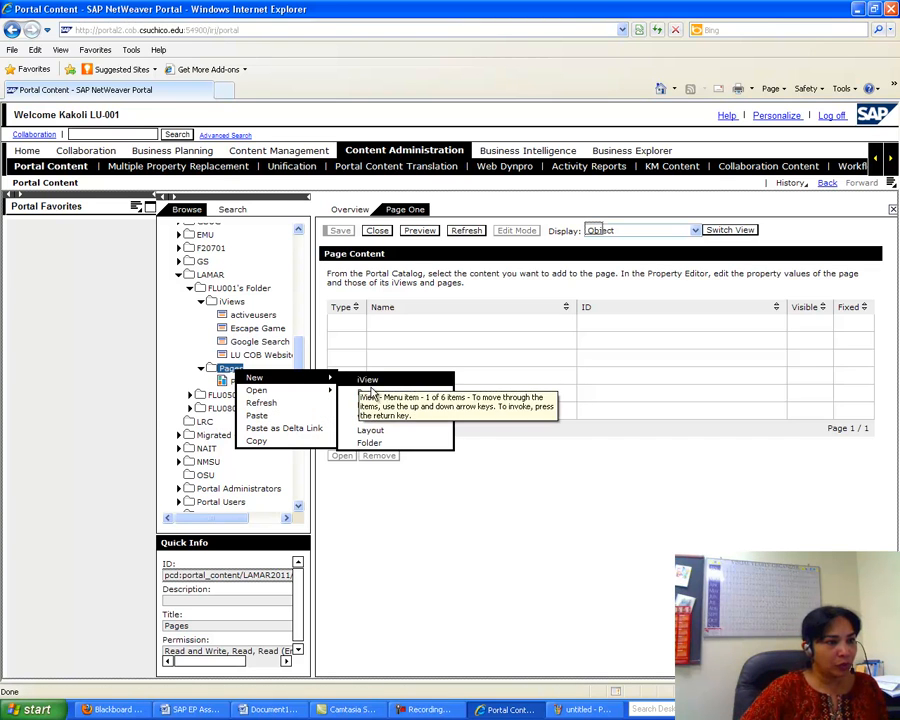
- Start a new page in Pages named 'Page One1' with ID 'pageone1'
left_click(372, 394)
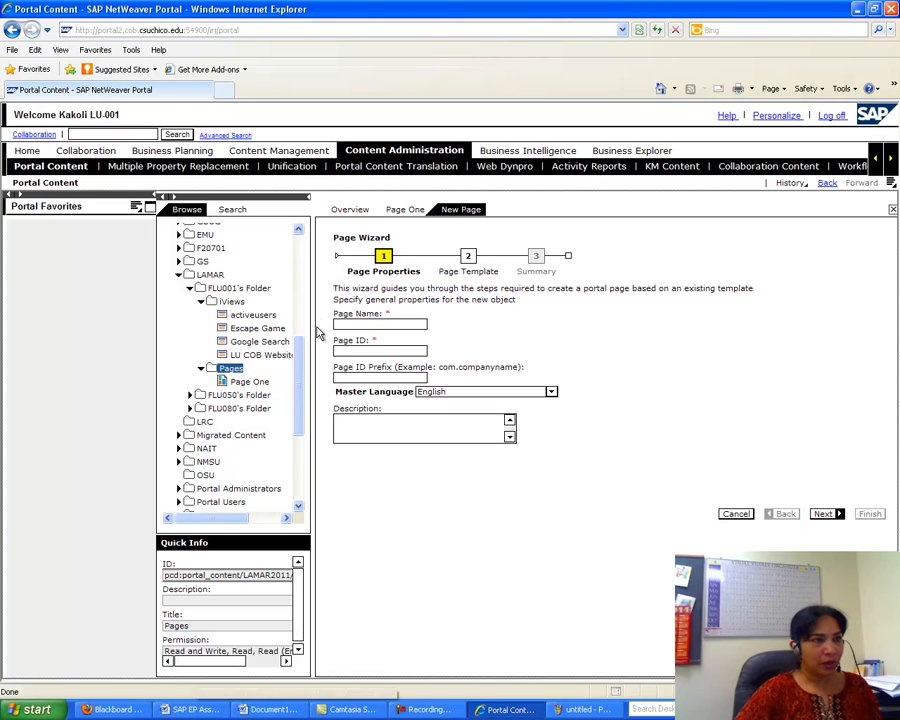
left_click(361, 323)
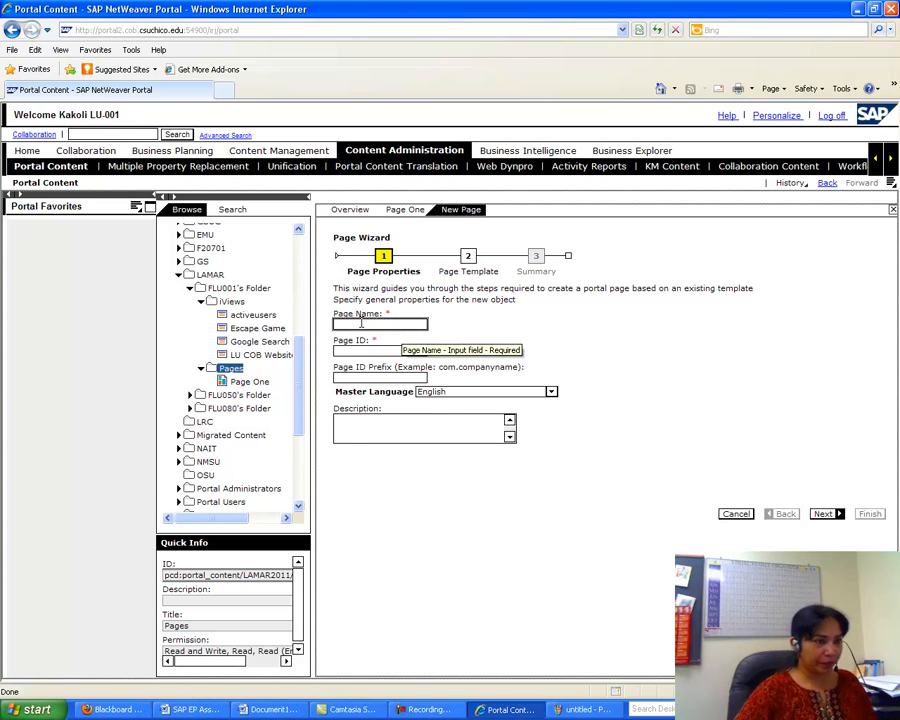
type("Page One")
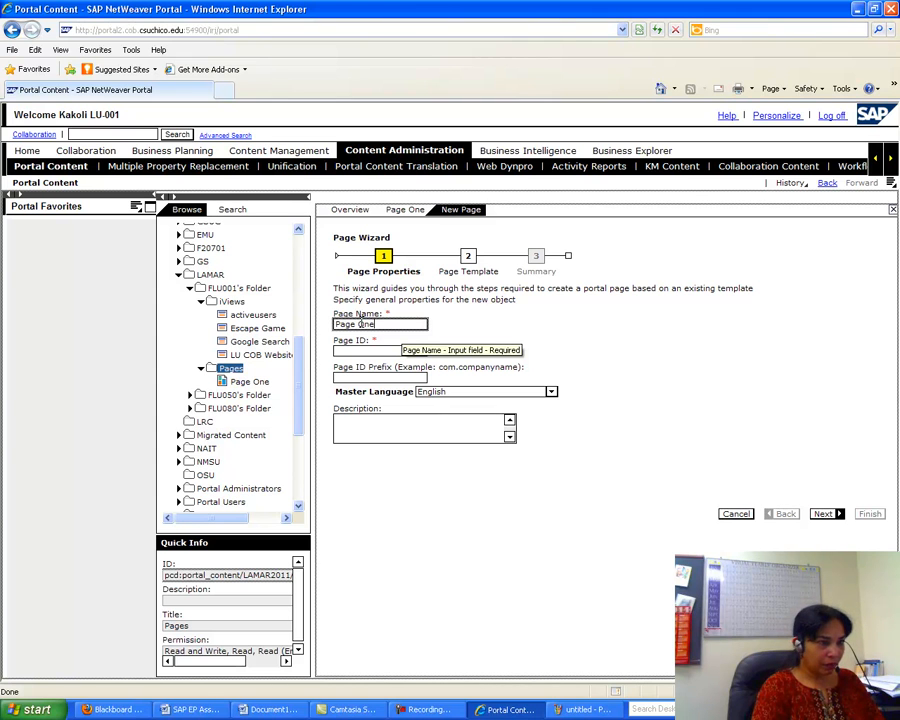
type("1")
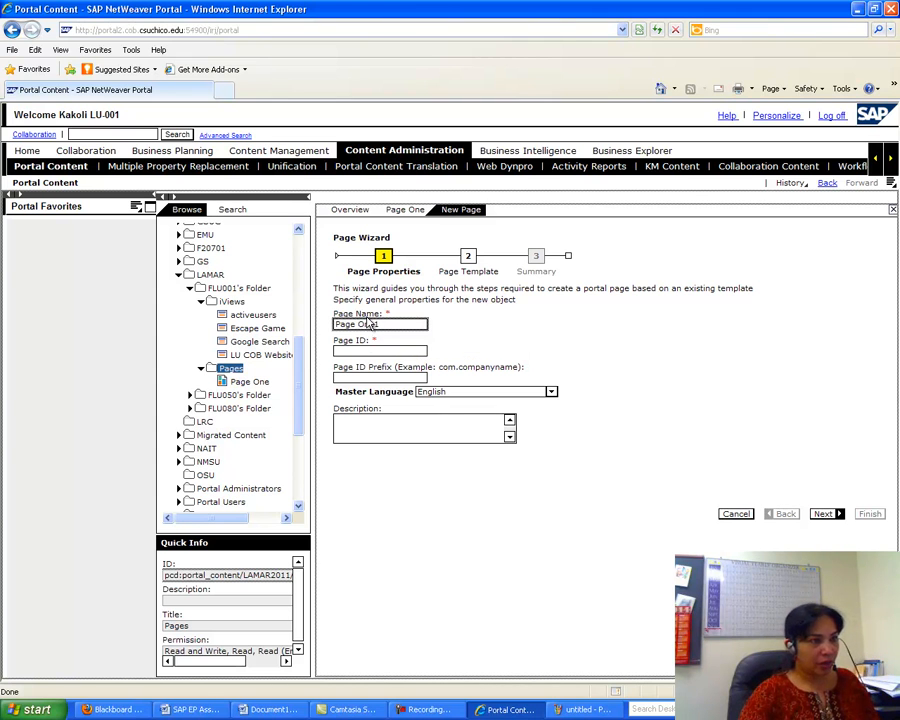
left_click(352, 348)
type("page")
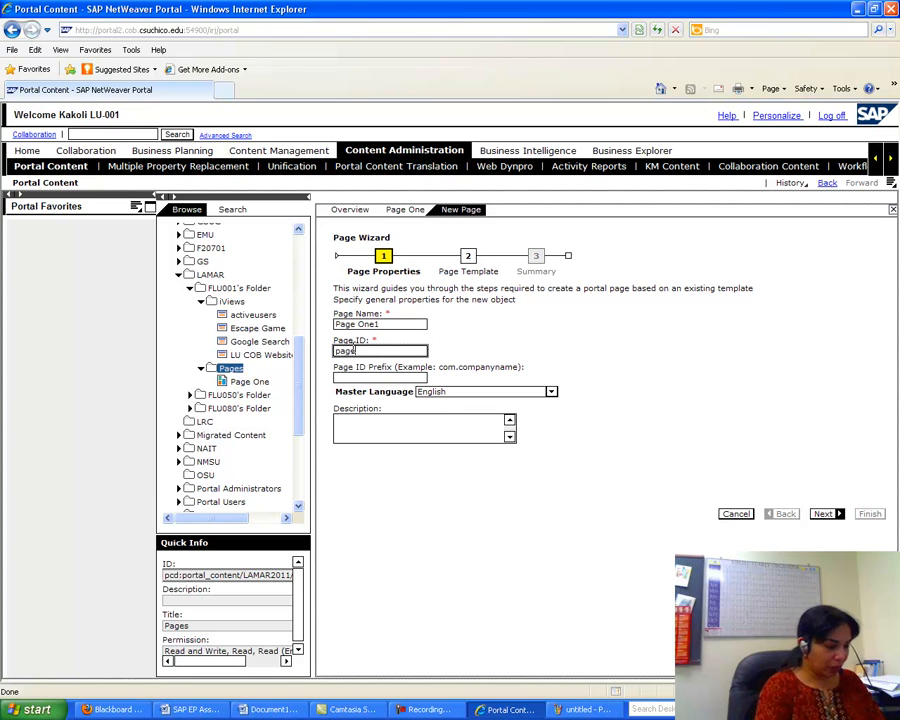
type("one1")
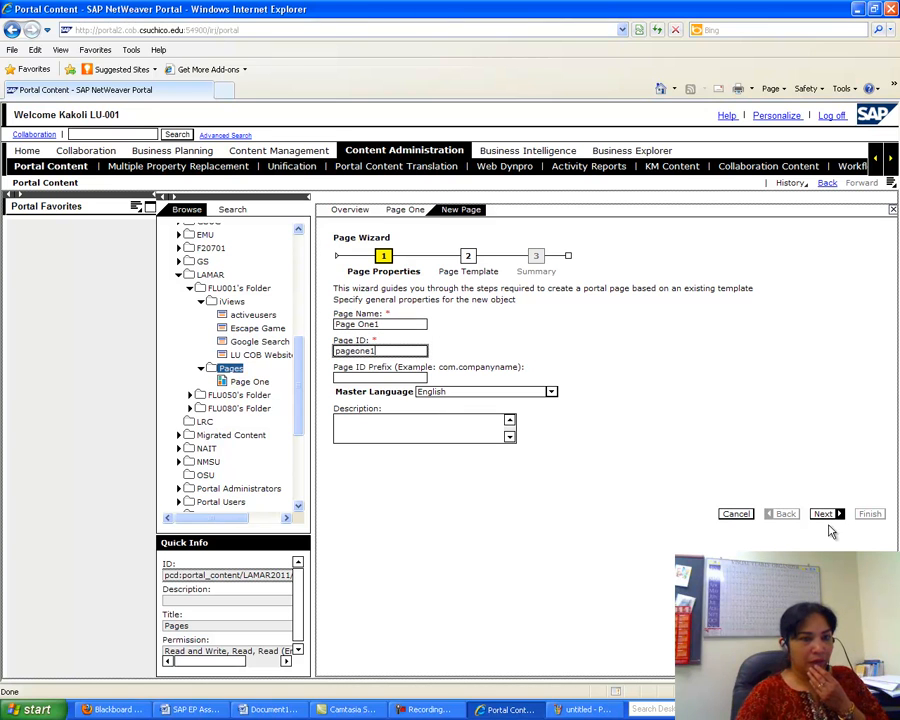
- Advance to the template step and scroll the assignment to the Default Page Template instructions
left_click(823, 514)
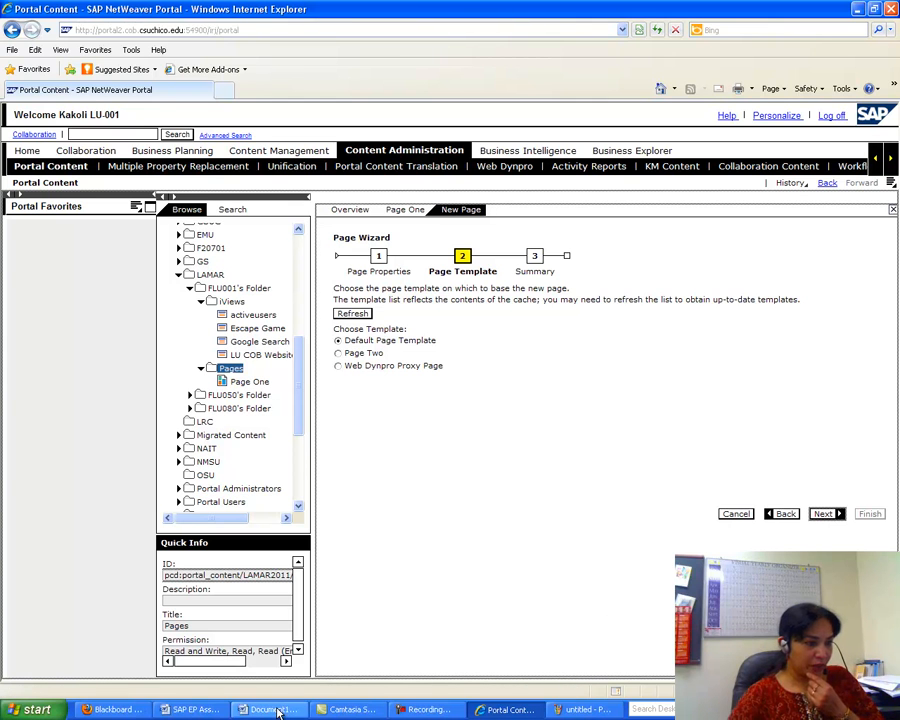
left_click(183, 710)
left_click_drag(892, 459, 895, 404)
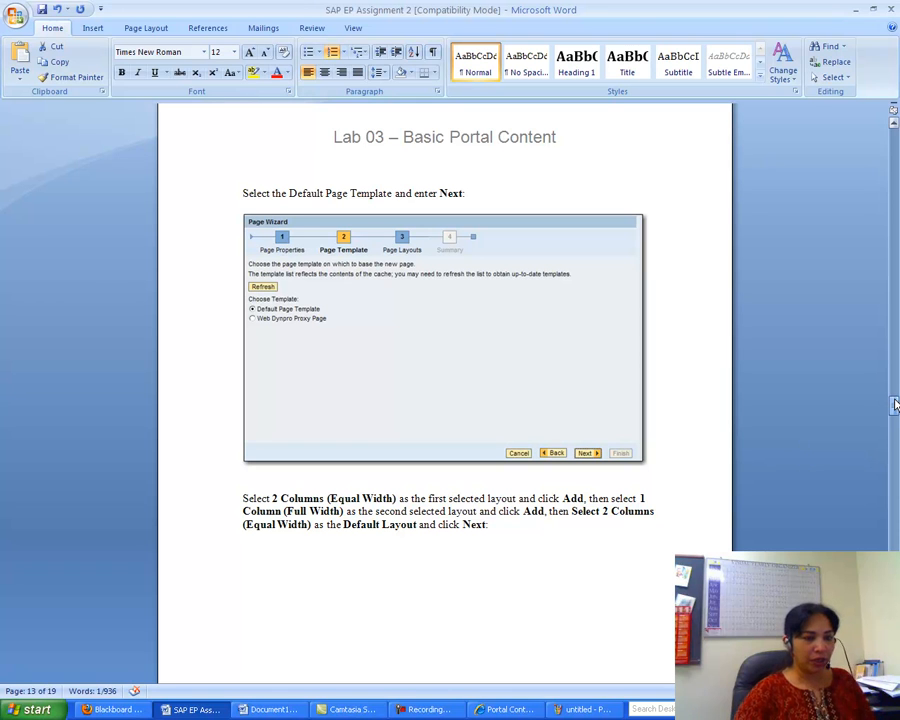
- Close the QuickCam webcam toolbar and the SAP Logon window, then bring up the recorder toolbar
left_click(422, 709)
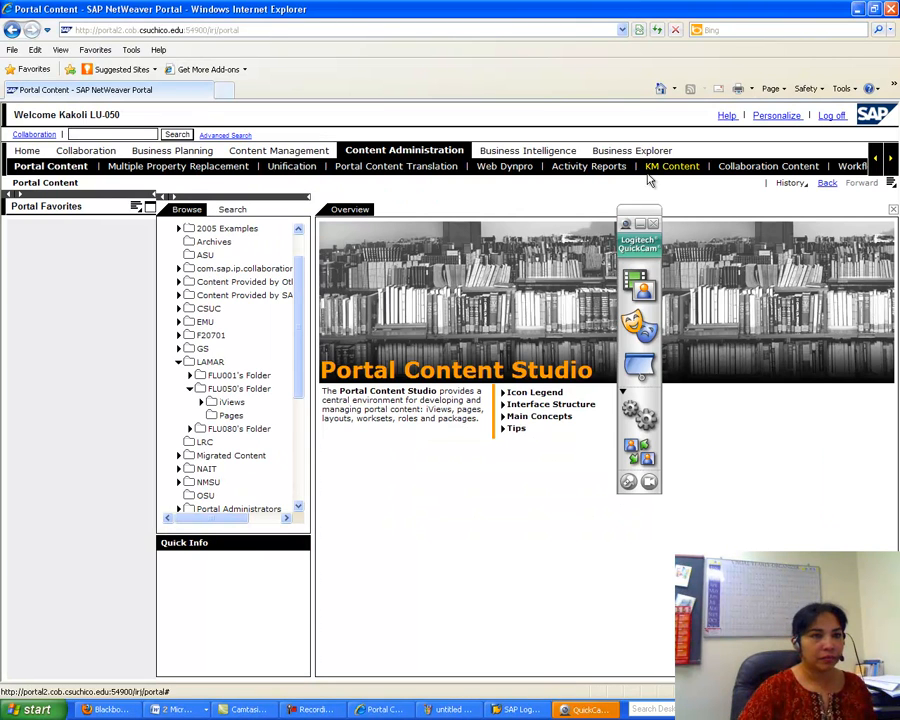
left_click(652, 224)
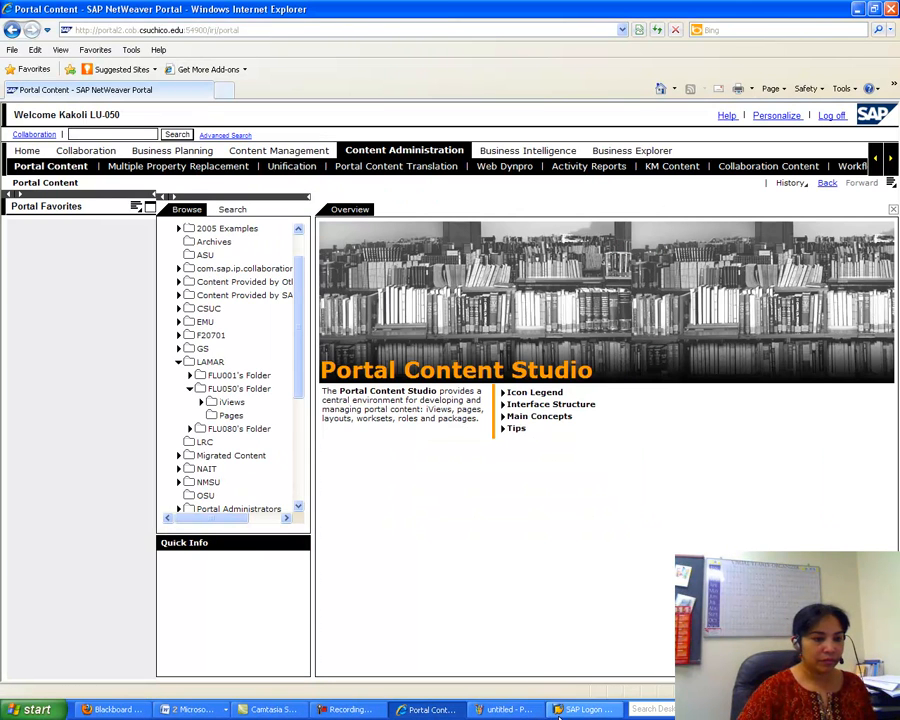
left_click(569, 716)
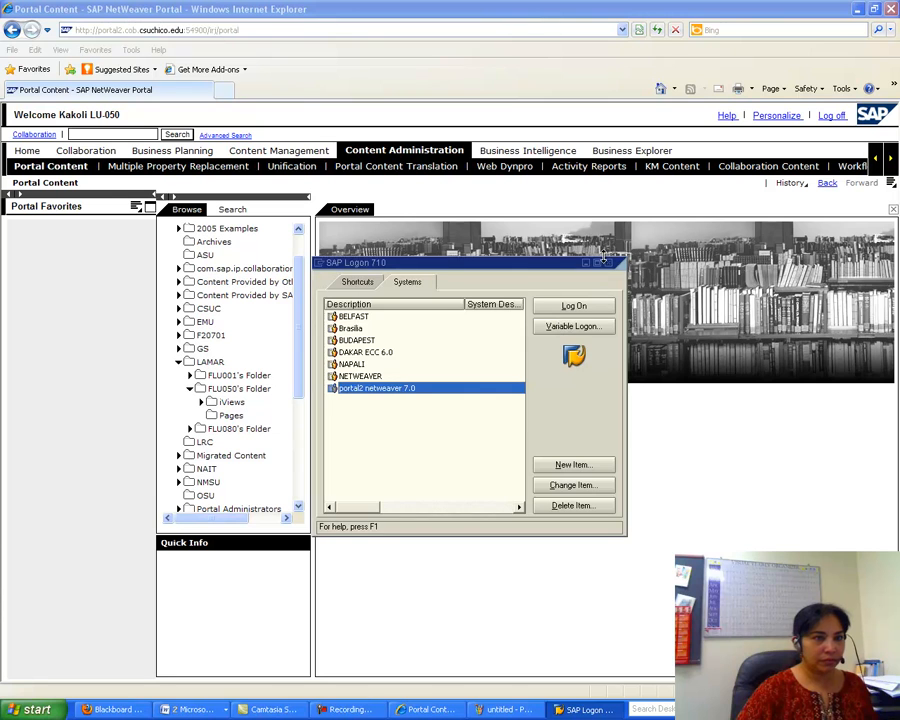
left_click(609, 264)
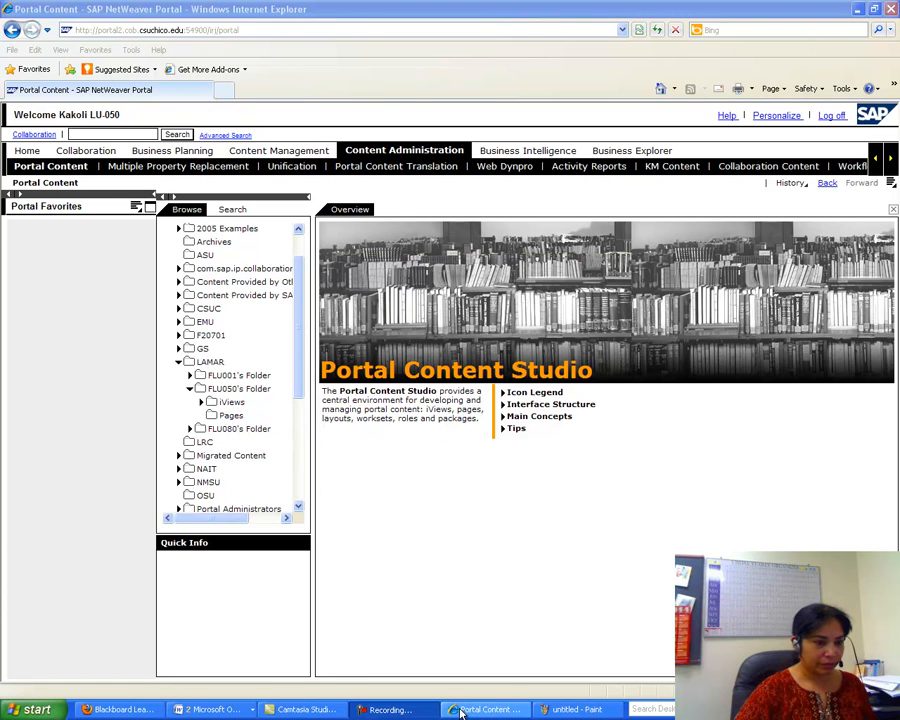
left_click(396, 709)
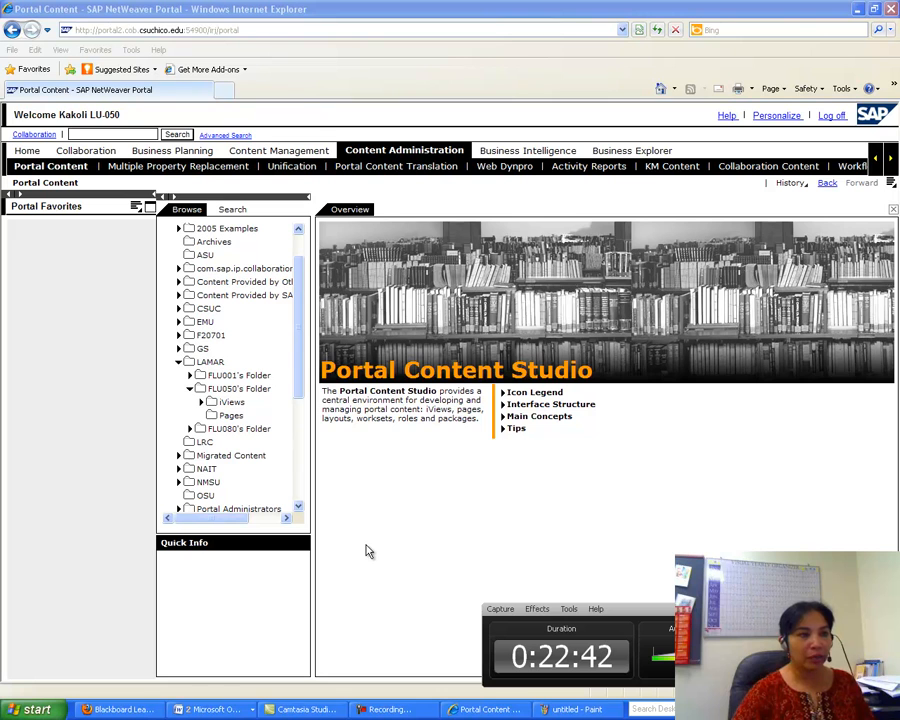
- Create a new page in the Pages folder named 'Page One' with ID 'pageone'
left_click(229, 416)
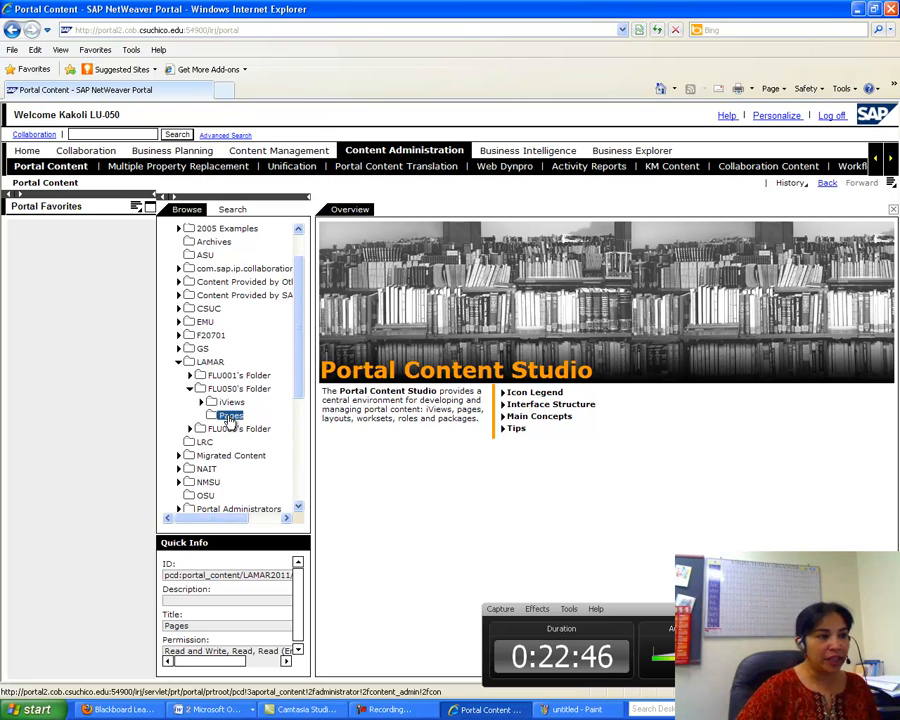
right_click(240, 418)
mouse_move(262, 426)
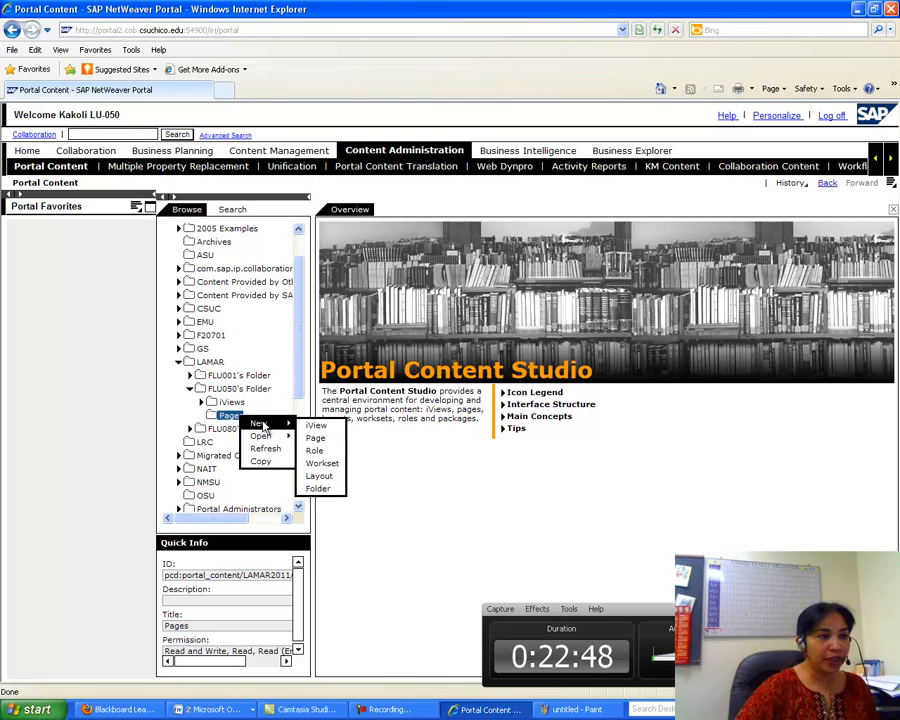
left_click(318, 438)
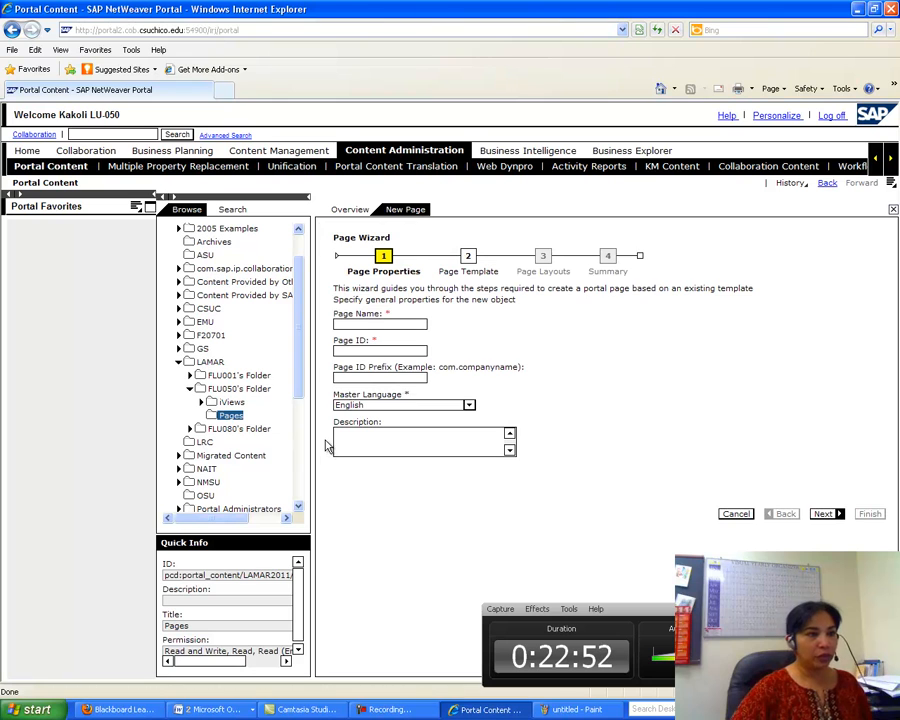
left_click(361, 324)
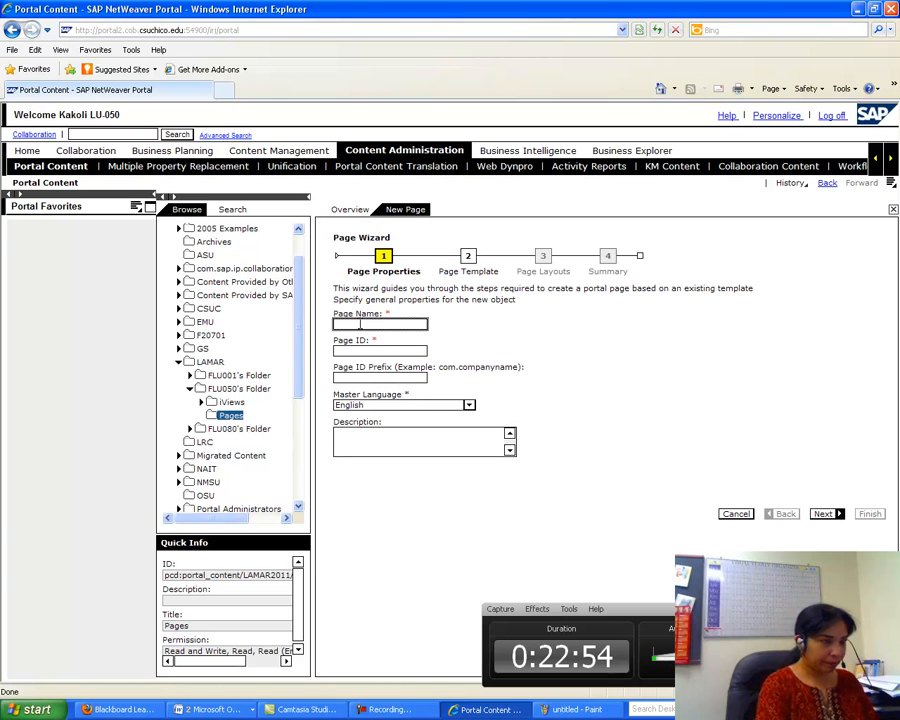
type("Page One")
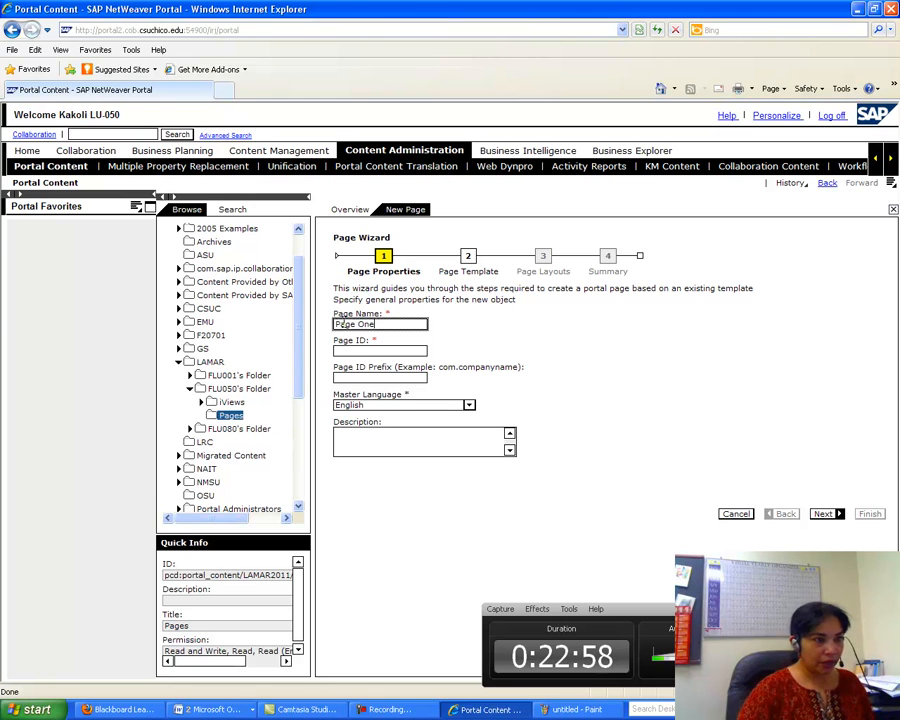
left_click(347, 350)
type("pageone")
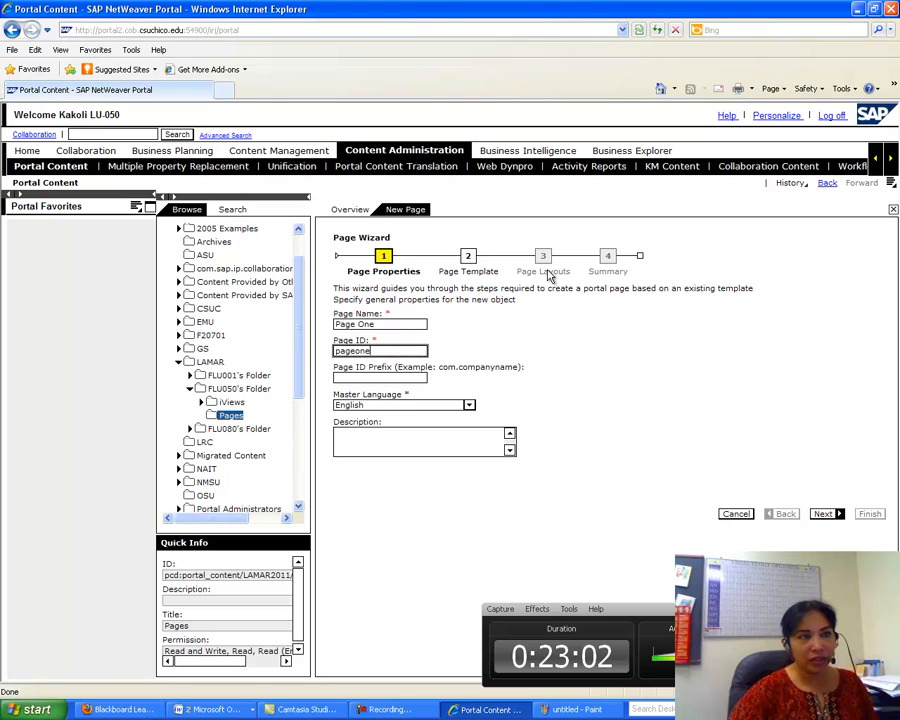
- Keep the Default Page Template and add the 2 Columns (Equal Width) layout
left_click(826, 514)
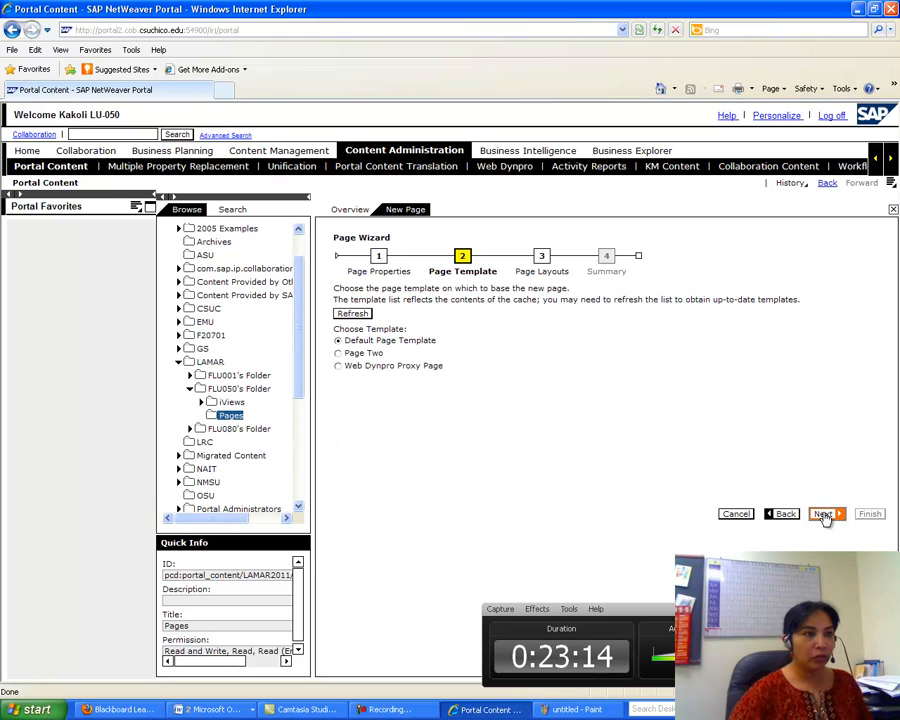
left_click(826, 514)
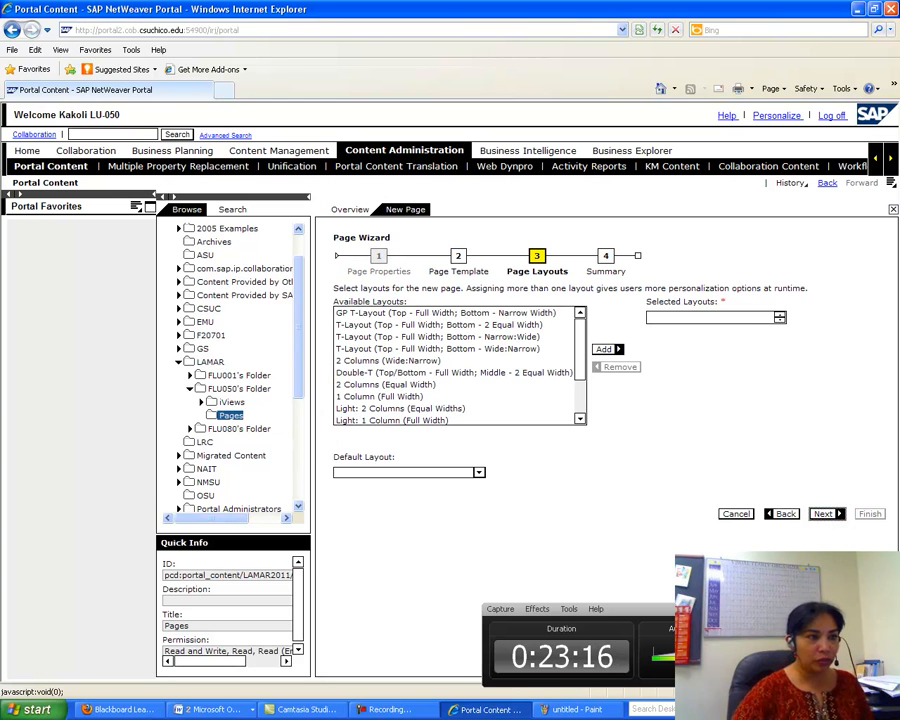
left_click(414, 388)
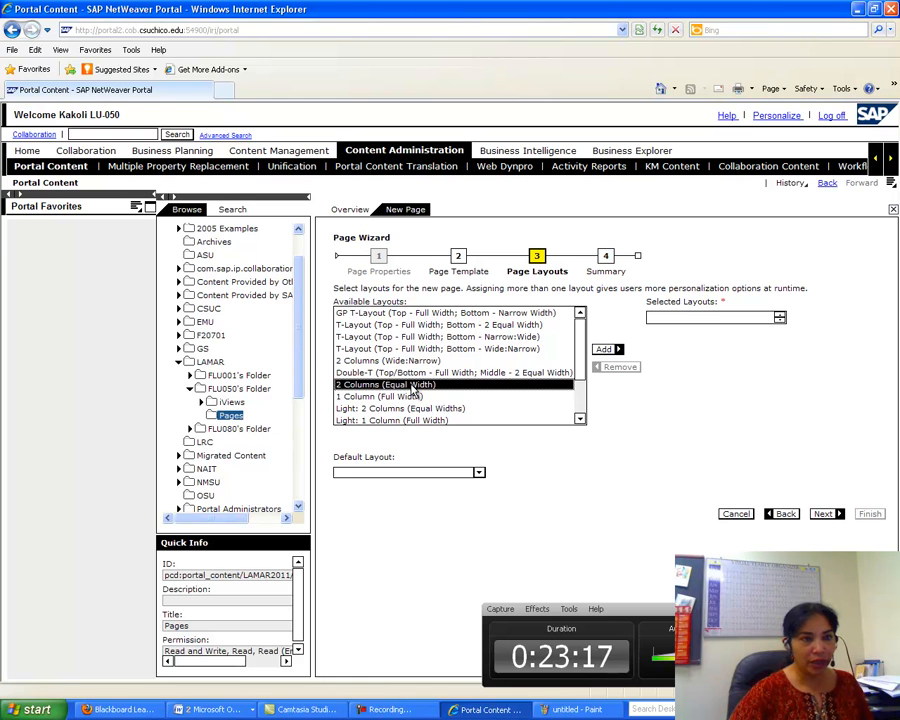
left_click(603, 352)
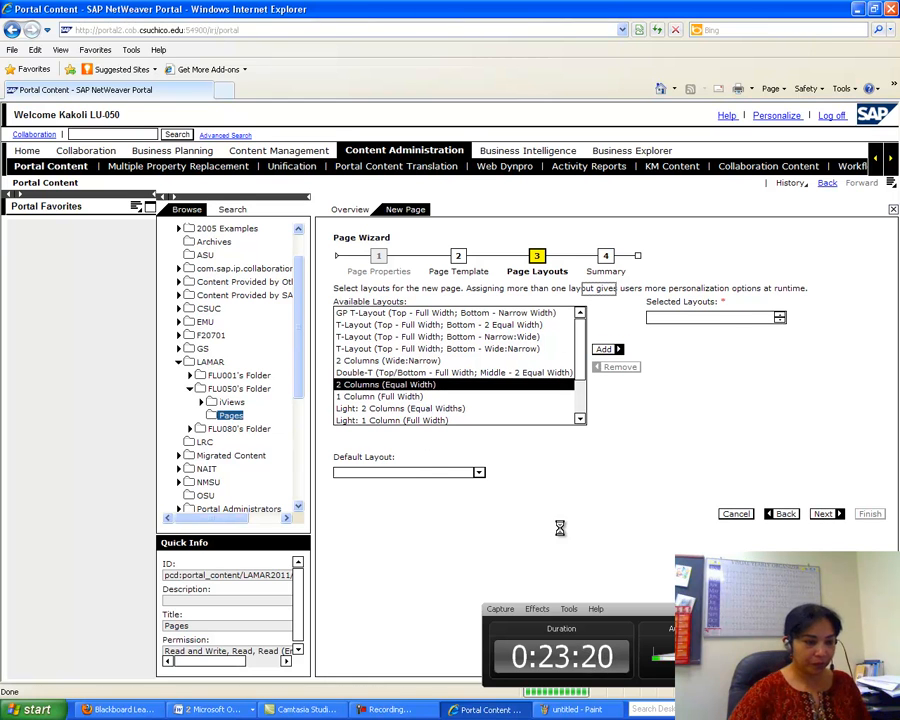
- Check the assignment document for the next layout to add
left_click(226, 710)
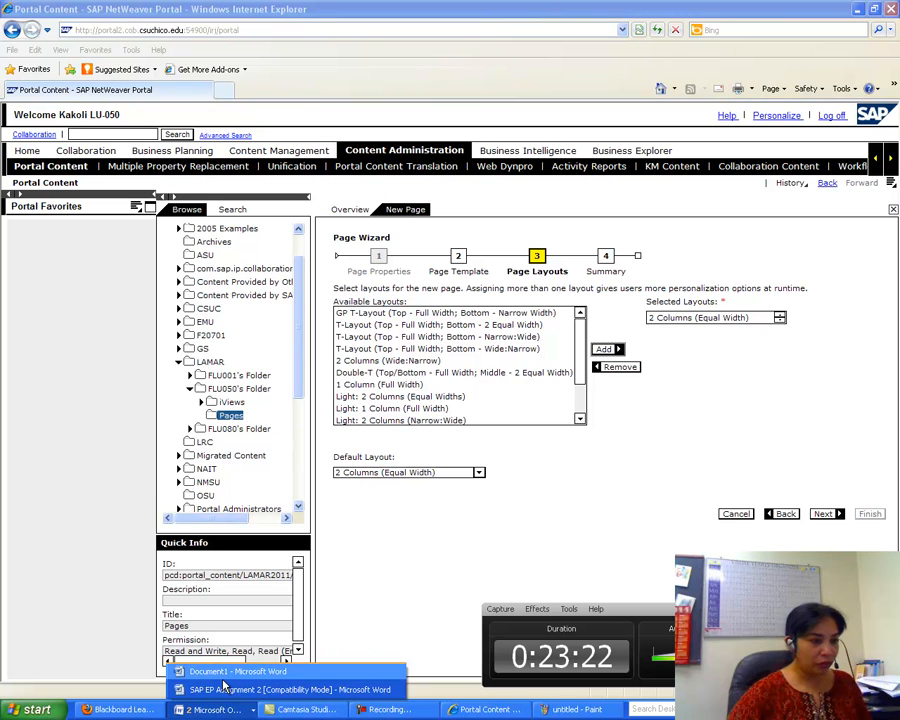
left_click(200, 690)
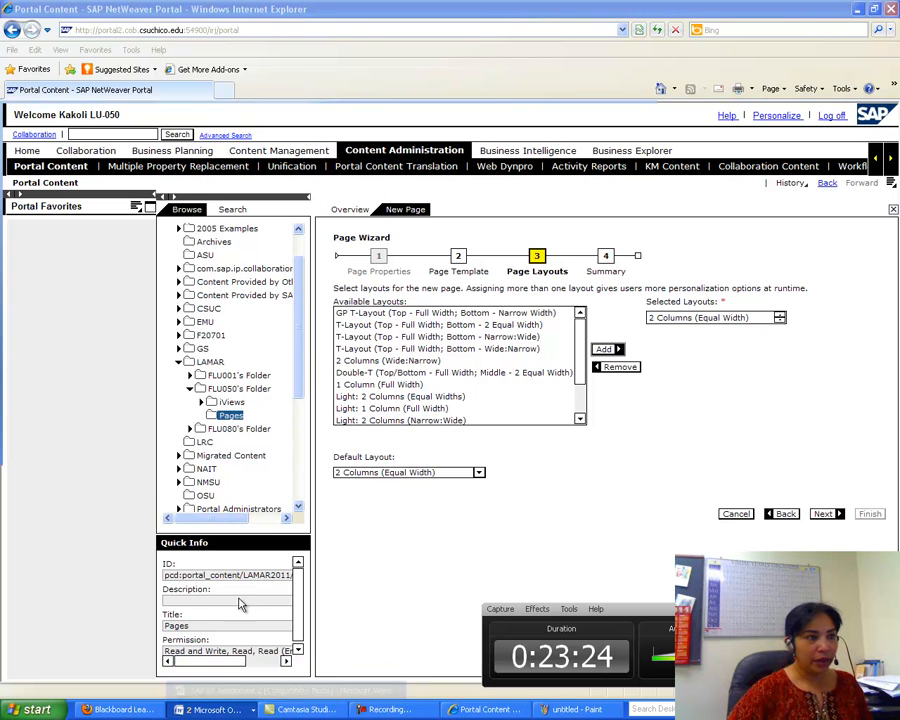
left_click_drag(895, 402, 896, 420)
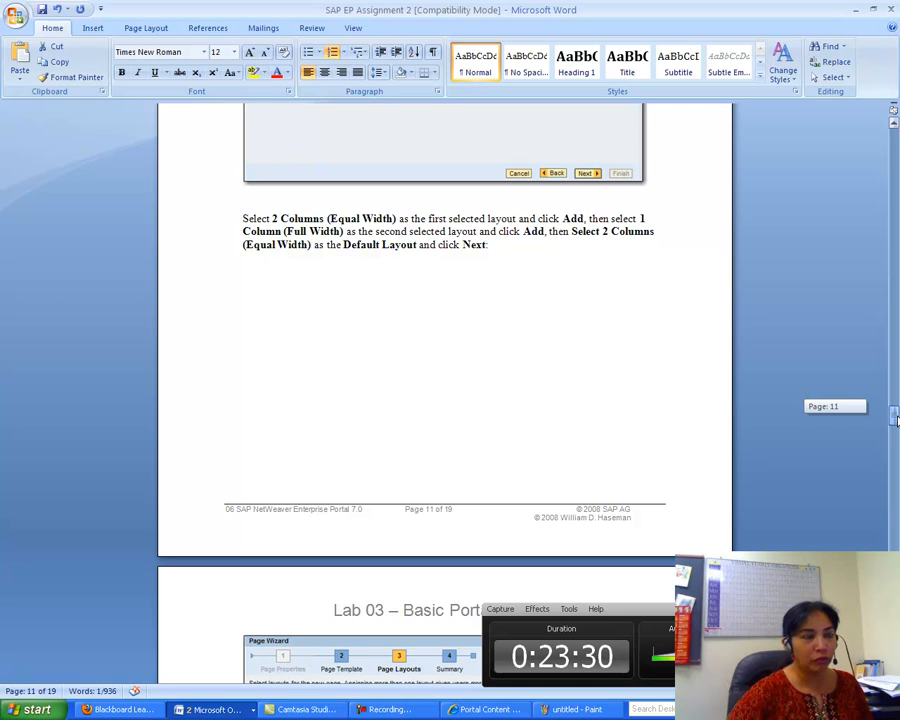
left_click_drag(897, 420, 897, 424)
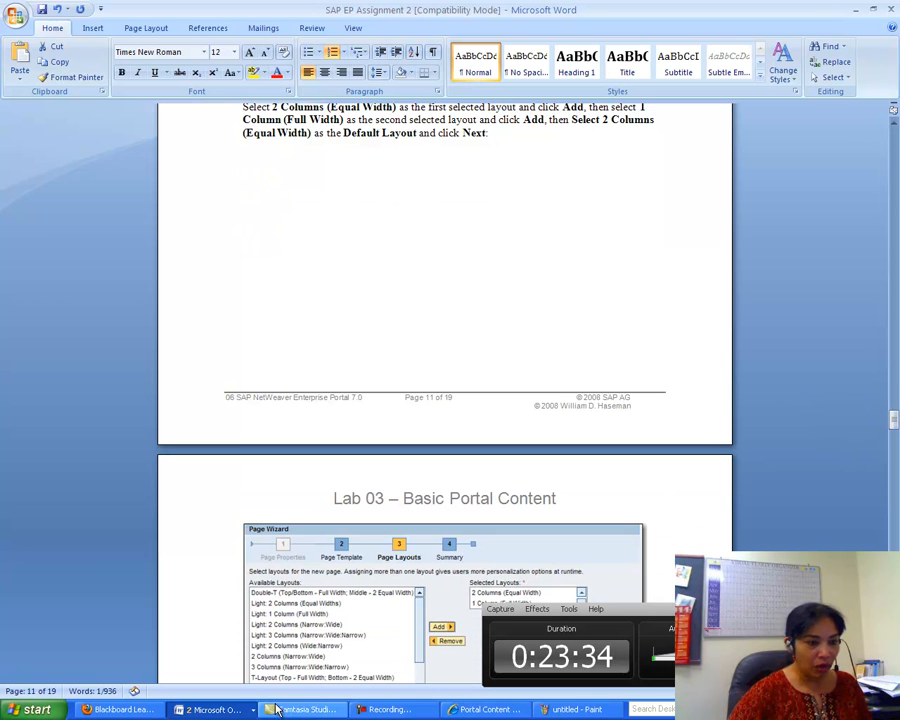
- Add the 1 Column (Full Width) layout to the selected page layouts
left_click(503, 710)
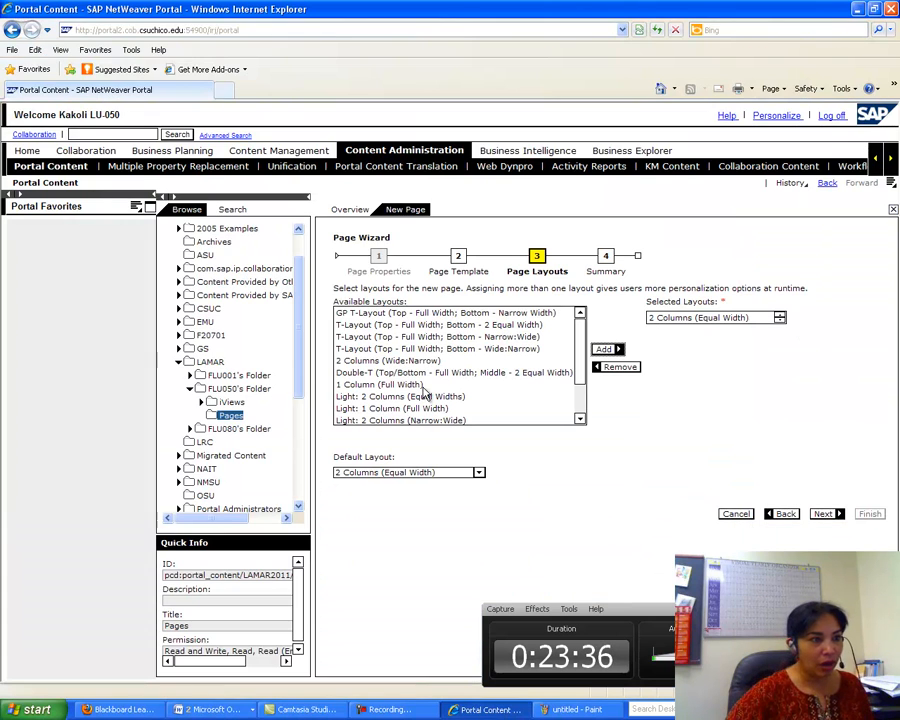
left_click(378, 384)
left_click(604, 349)
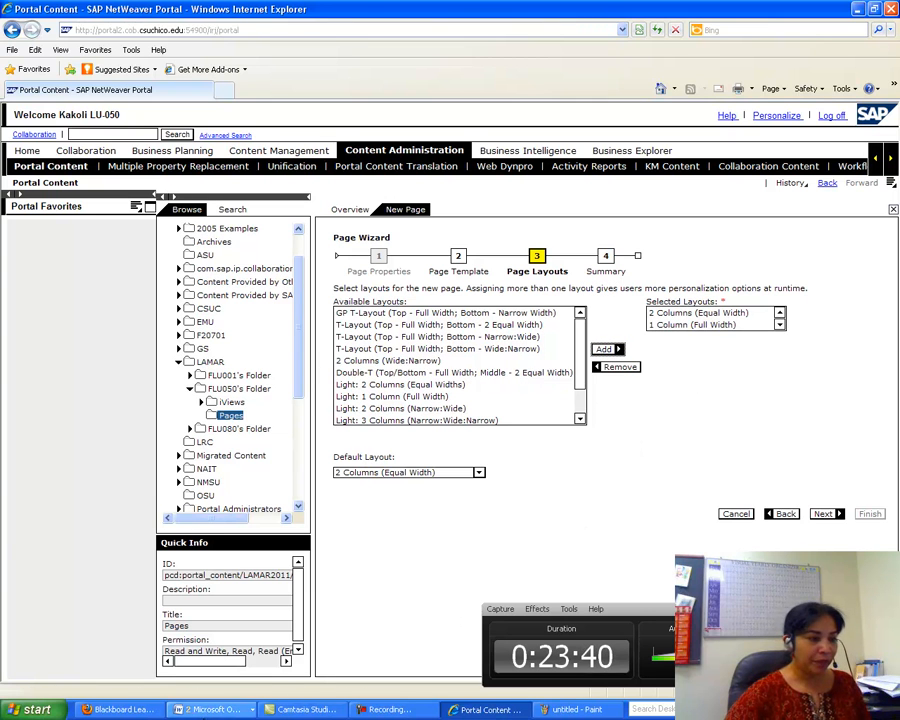
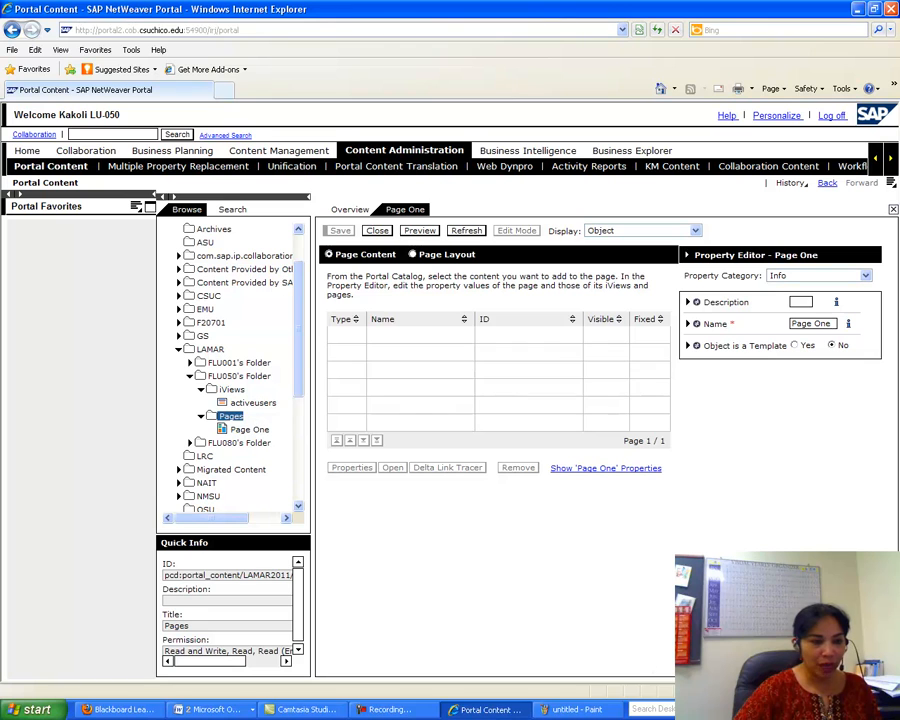
- Select the new Page One in the Pages folder of the Portal Content catalog
left_click(388, 709)
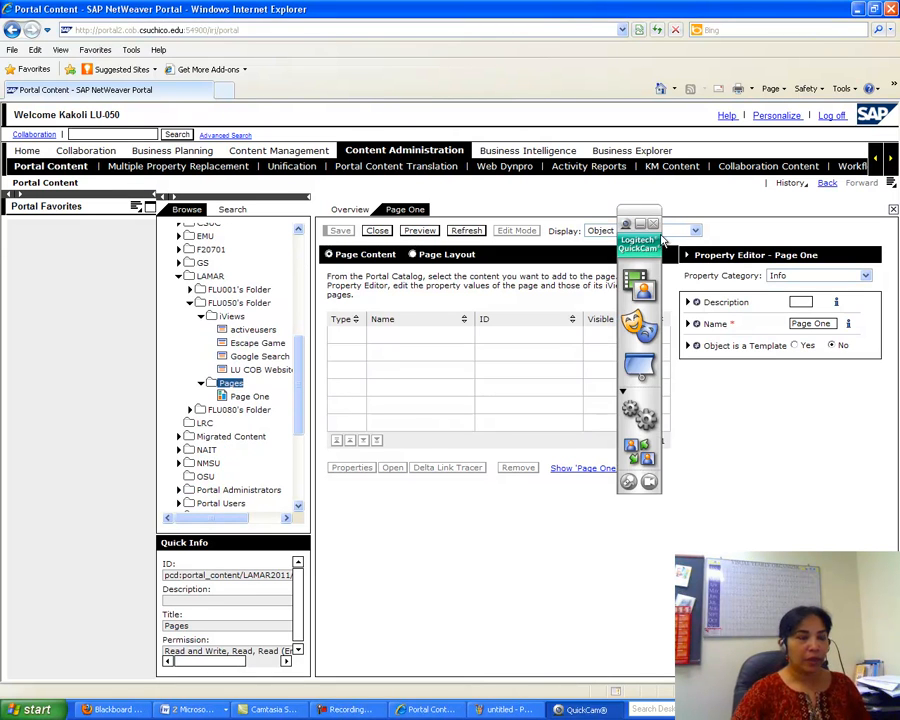
left_click(654, 224)
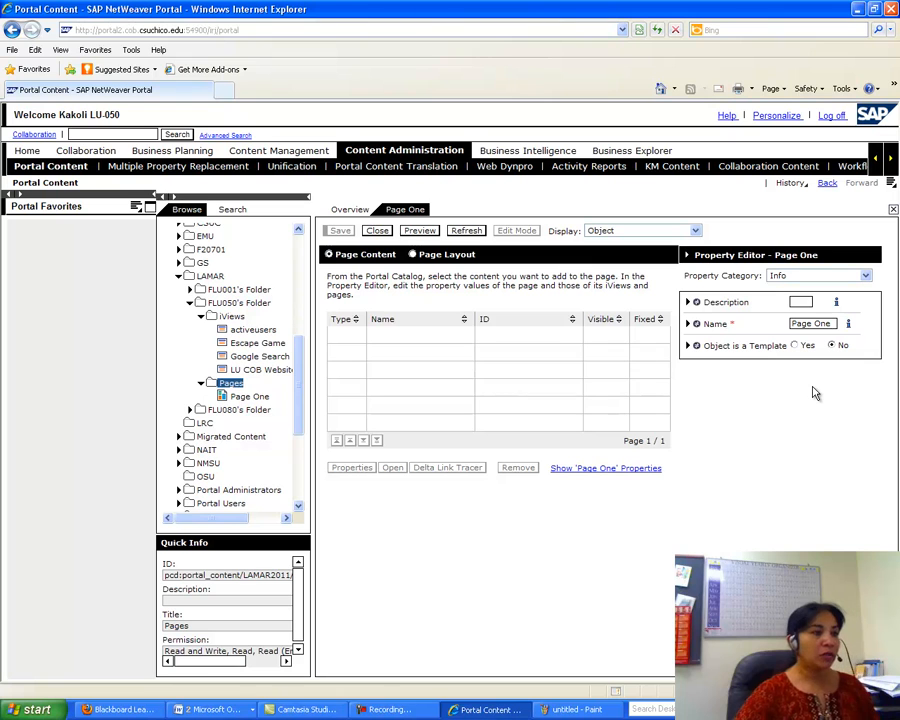
left_click(248, 397)
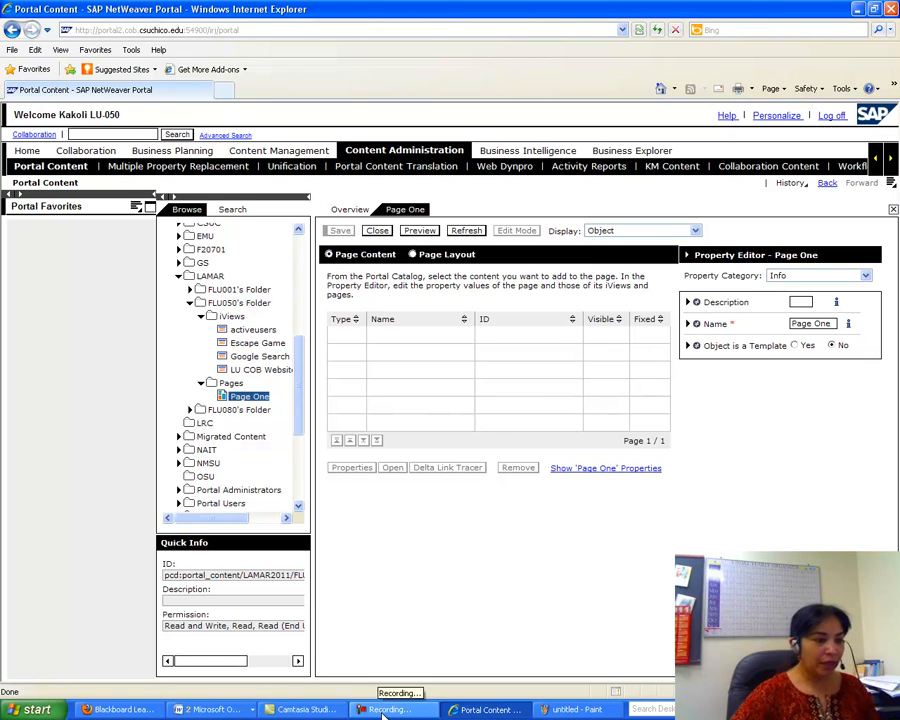
left_click(213, 708)
- Scroll SAP EP Assignment 2 to page 13's Add iView to Page instructions, then return to the portal
left_click(235, 688)
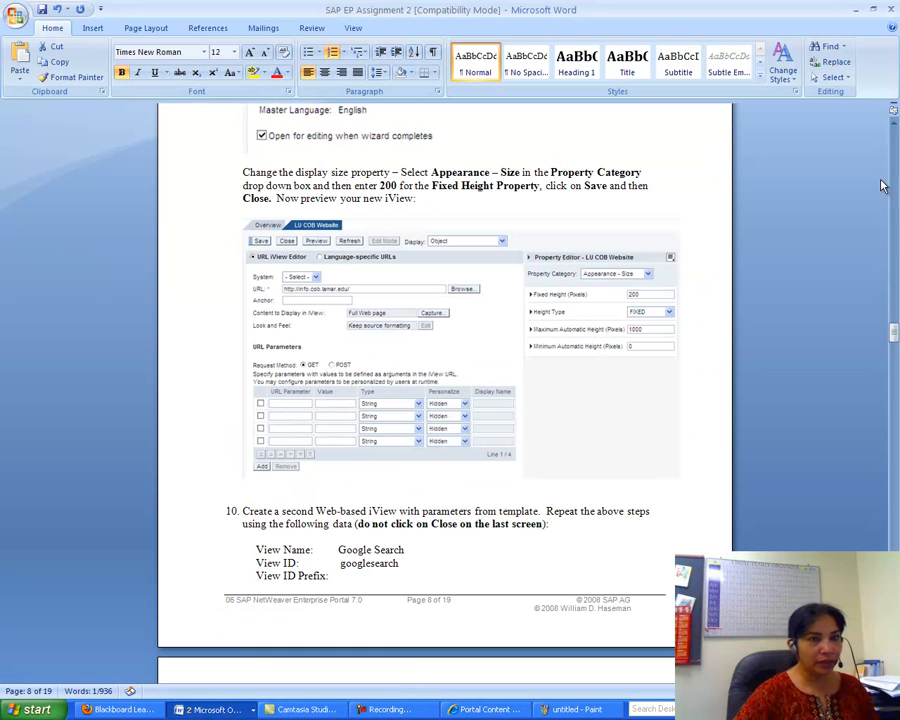
left_click_drag(893, 330, 896, 459)
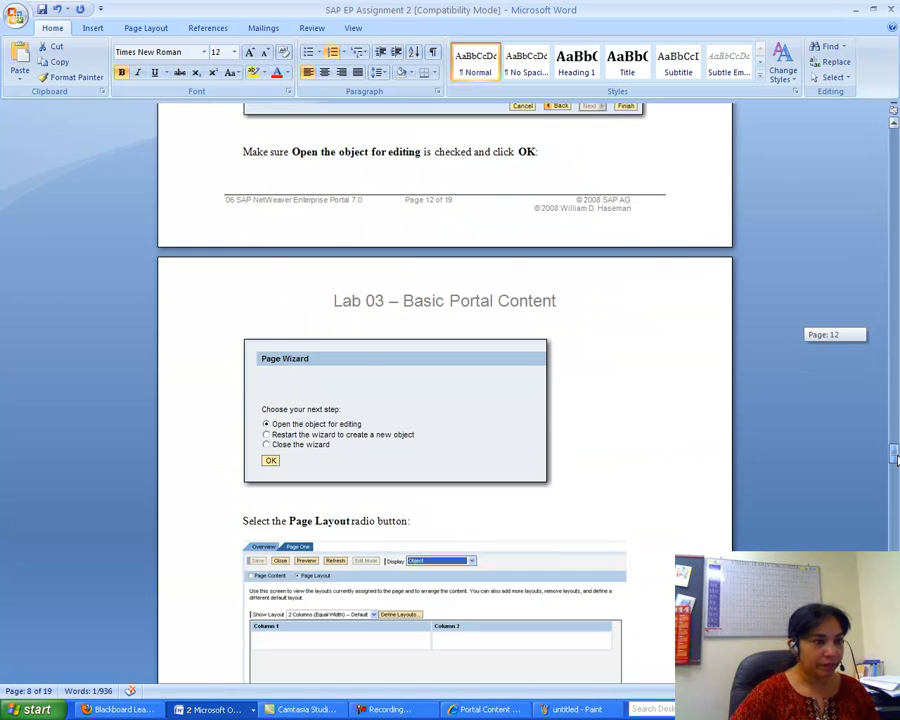
mouse_move(896, 459)
left_mouse_down()
mouse_move(896, 389)
mouse_move(896, 471)
left_mouse_up()
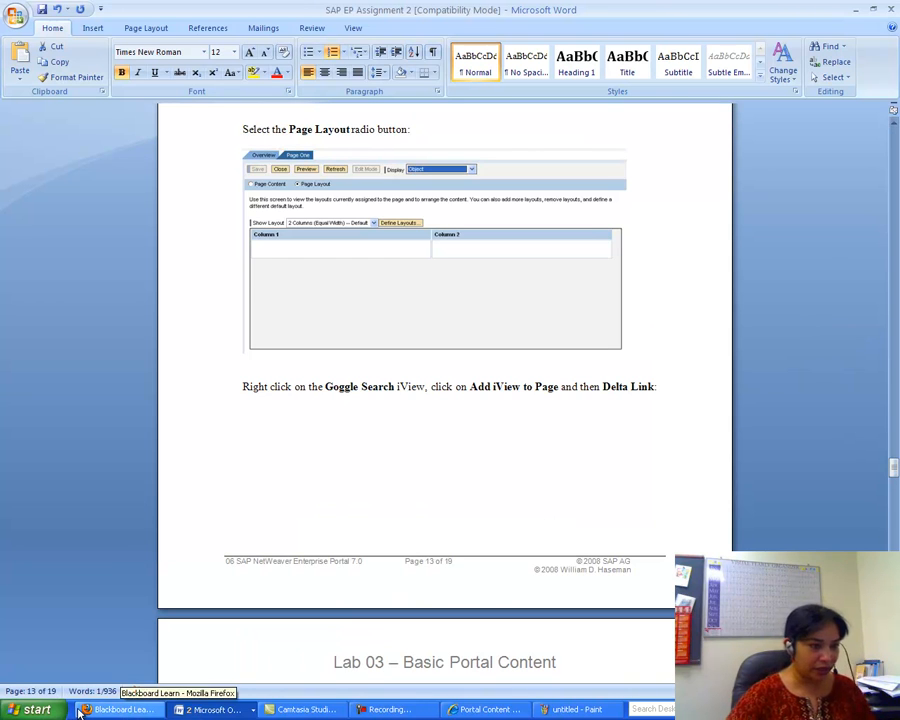
left_click(500, 709)
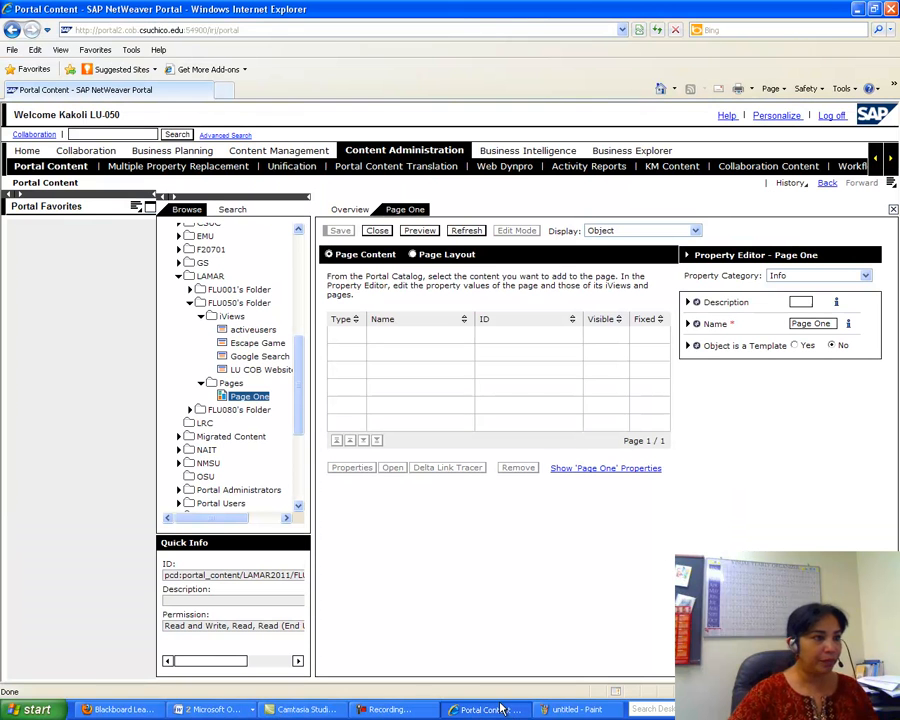
- Add Google Search to Page One as a delta link and view it in the Page Layout
left_click(244, 357)
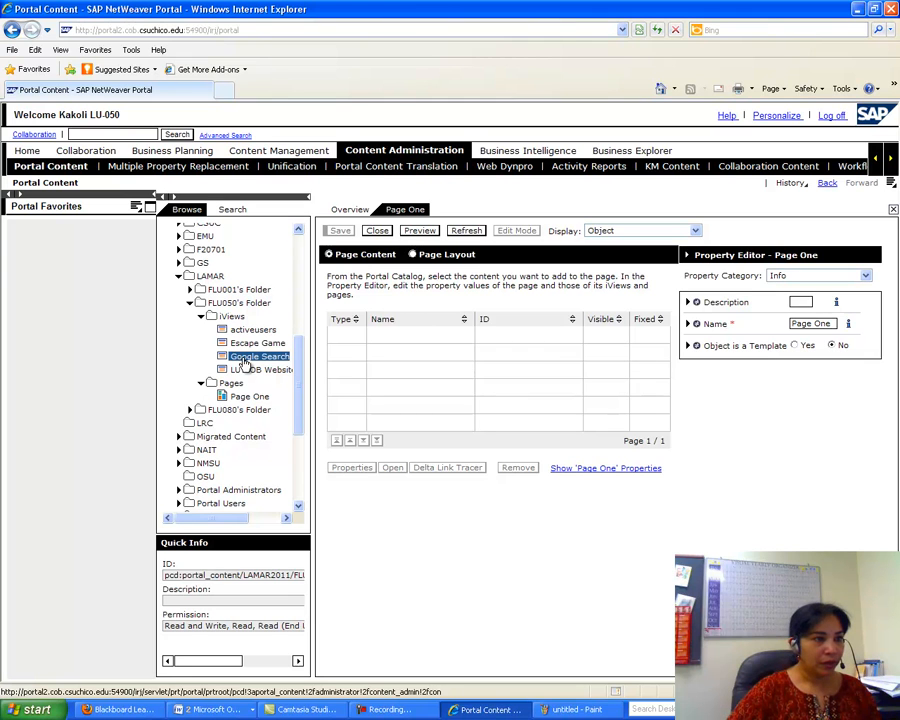
right_click(244, 361)
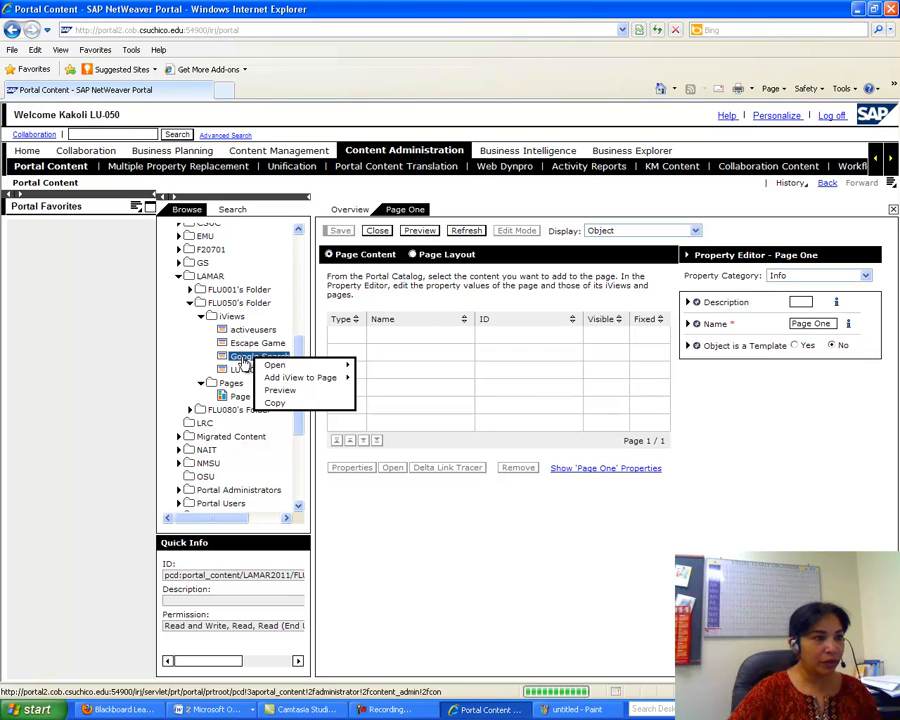
mouse_move(272, 381)
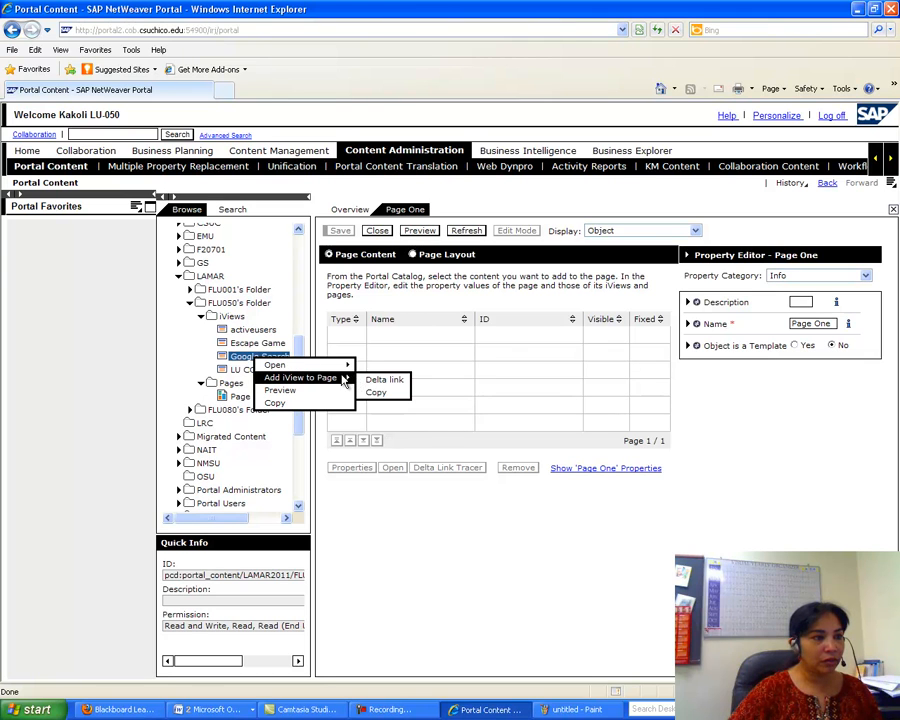
left_click(380, 381)
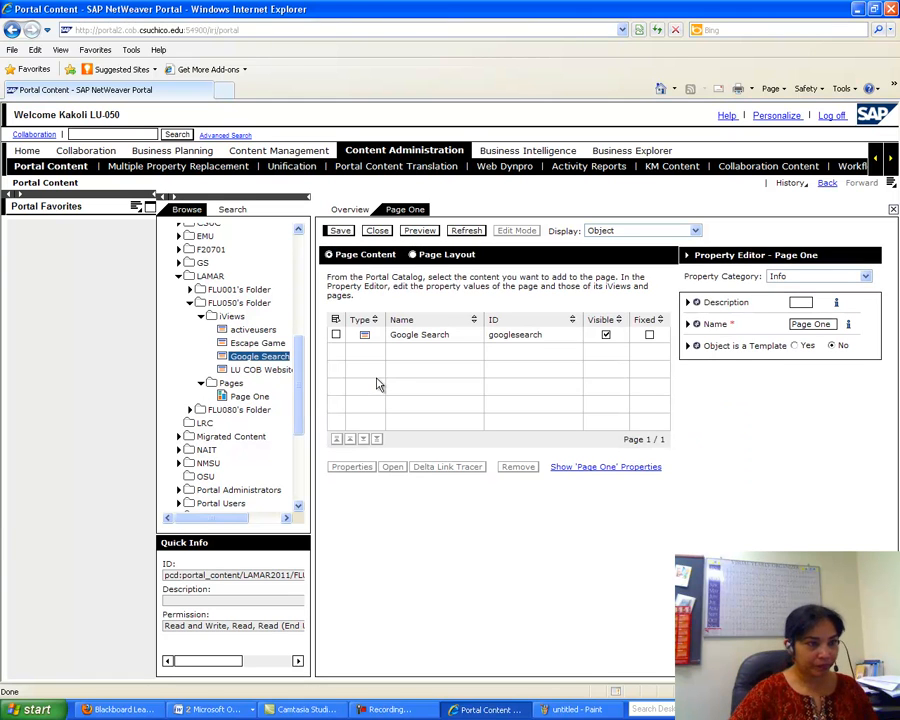
left_click(653, 467)
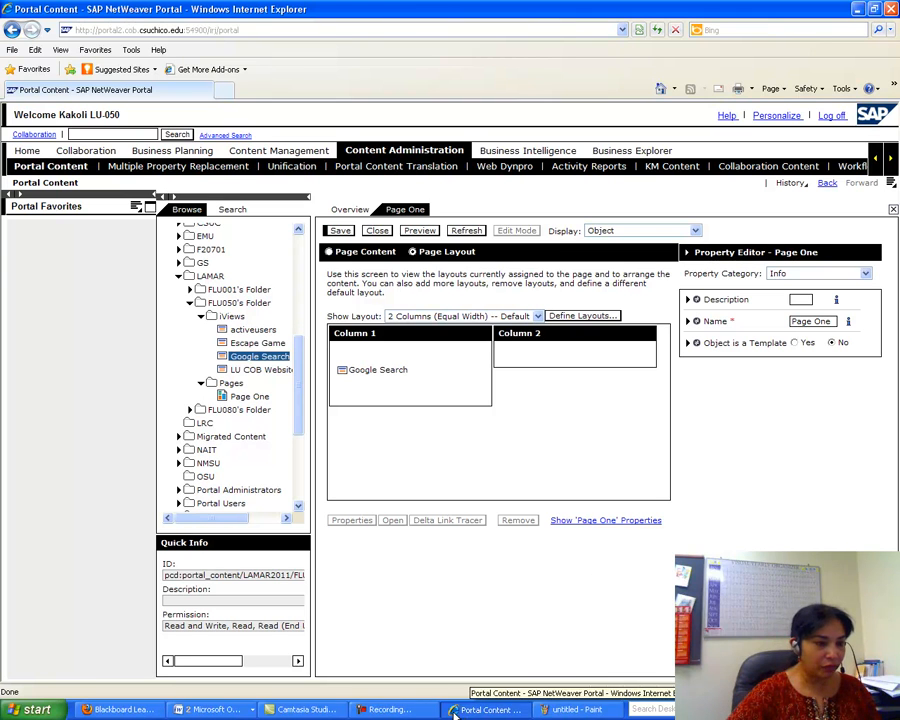
left_click(200, 709)
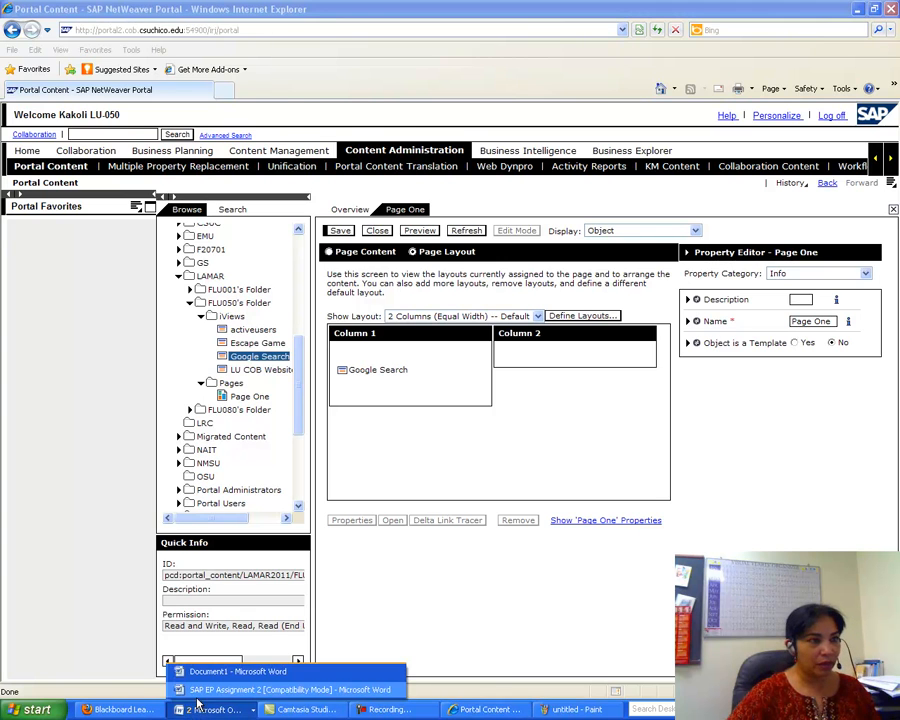
- Scroll the Word assignment to page 14's 'Repeat for LU COB Website' instructions
left_click(205, 690)
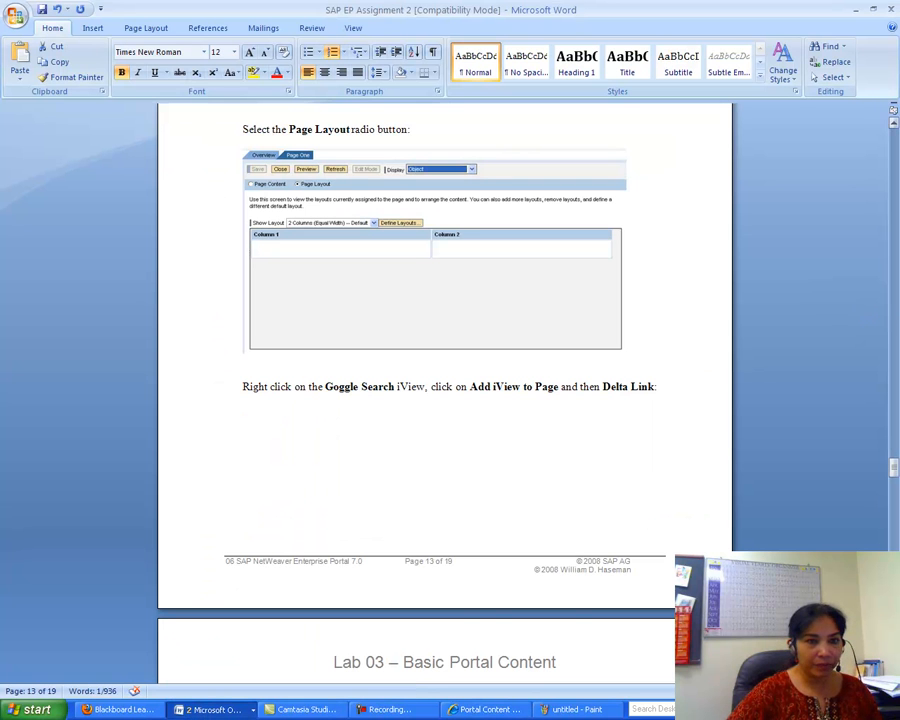
left_click_drag(894, 466, 895, 480)
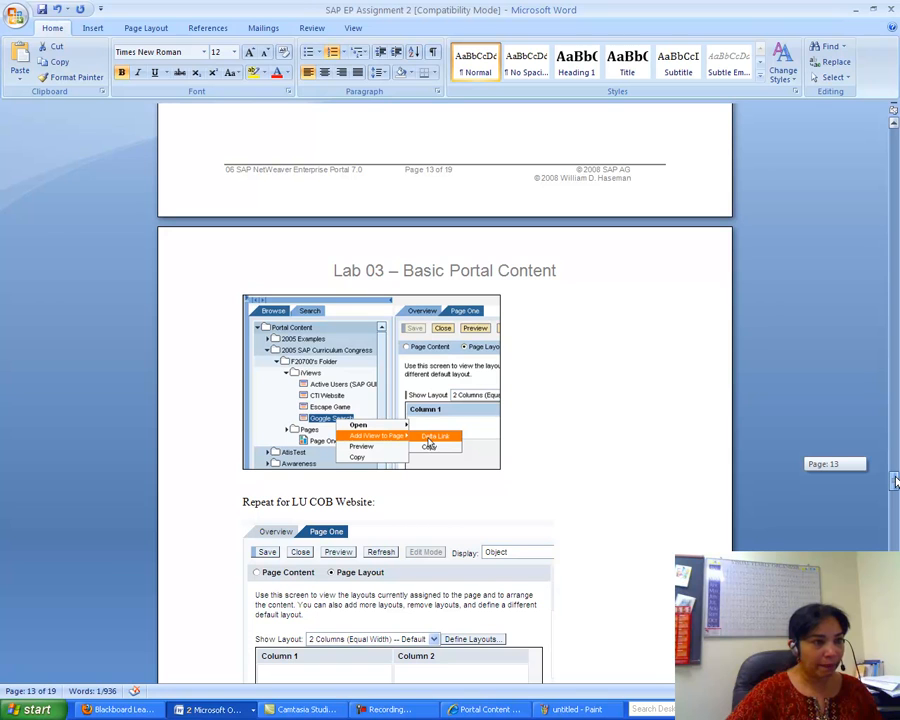
left_click_drag(895, 481, 896, 487)
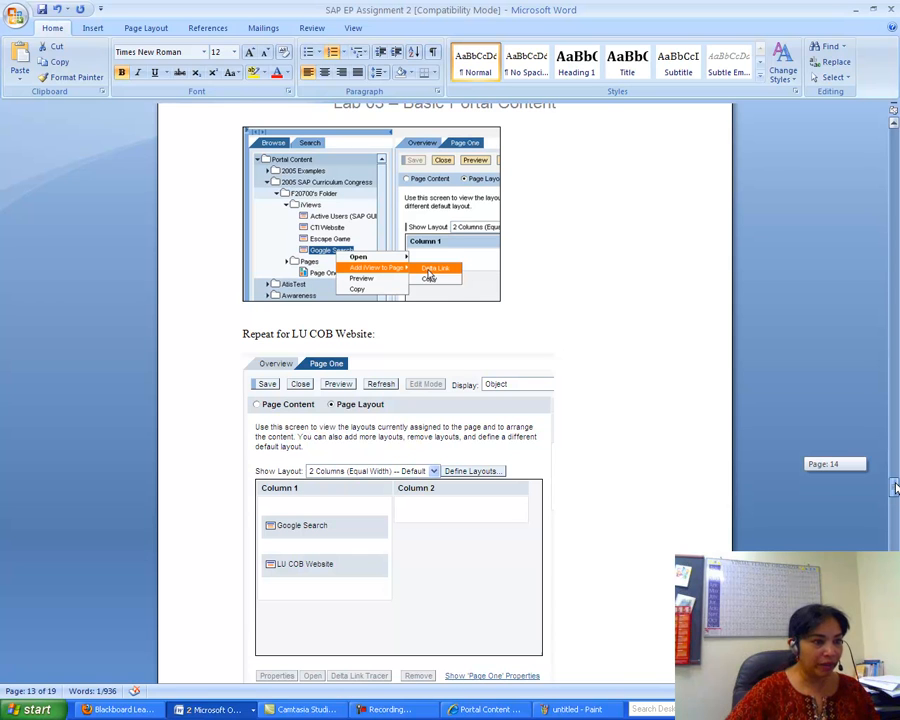
left_click_drag(896, 487, 895, 490)
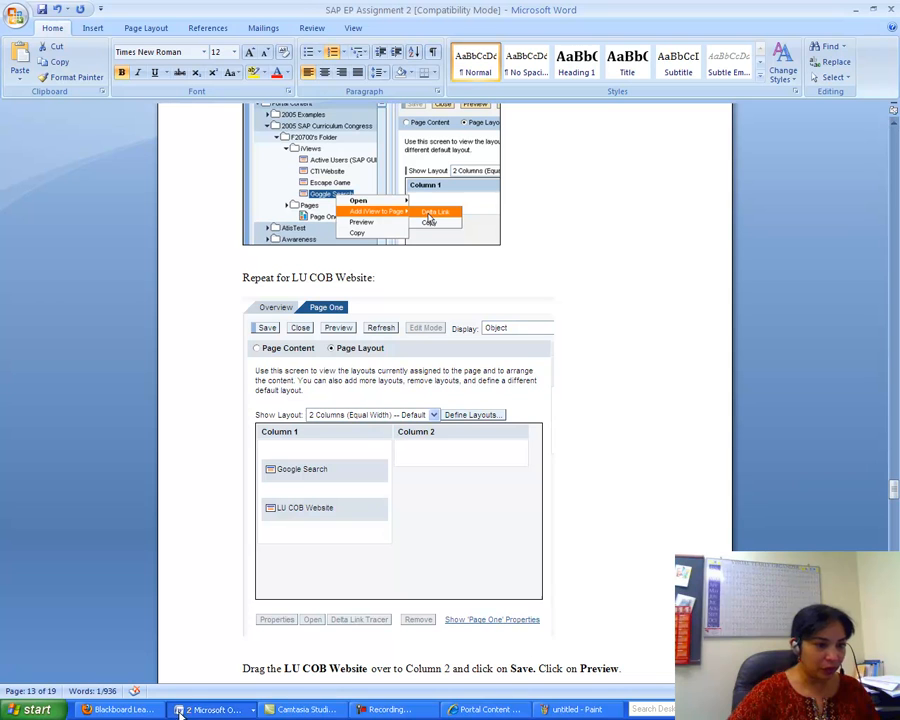
left_click(465, 710)
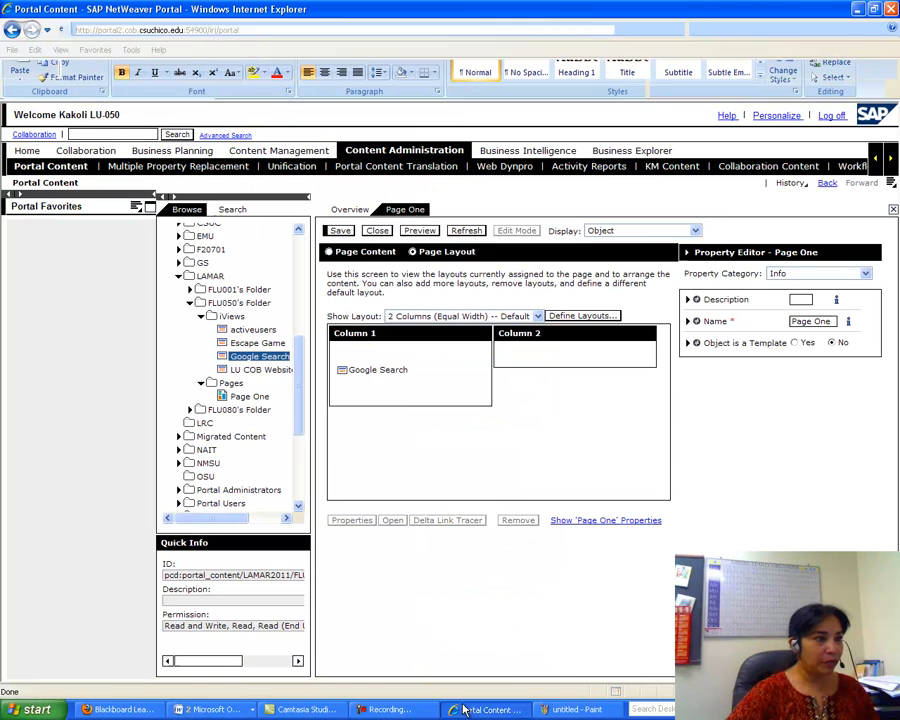
- Add the LU COB Website iView to Page One as a delta link
left_click(241, 372)
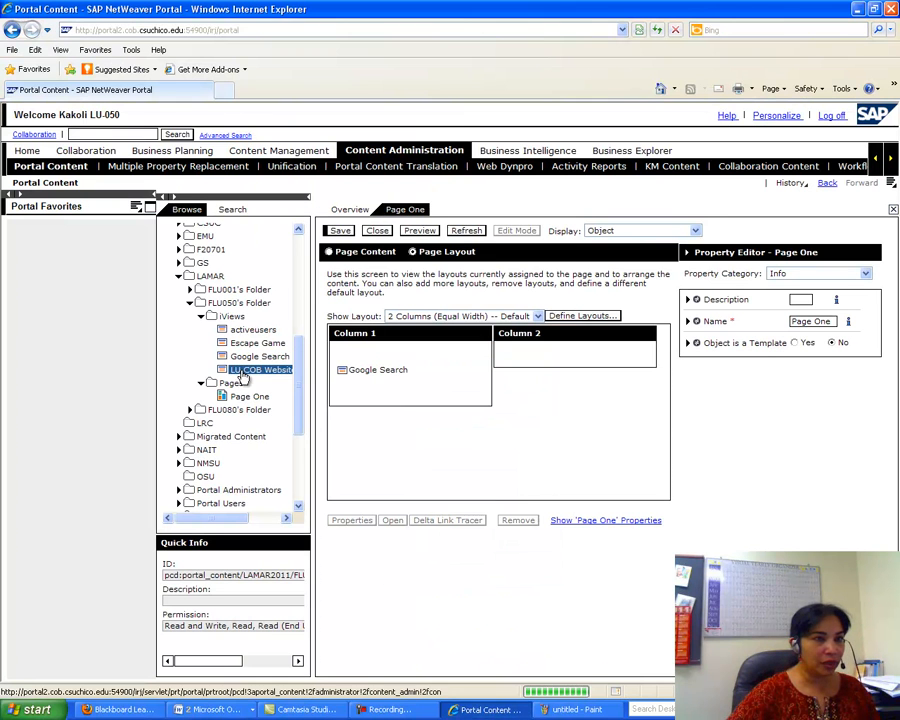
right_click(241, 376)
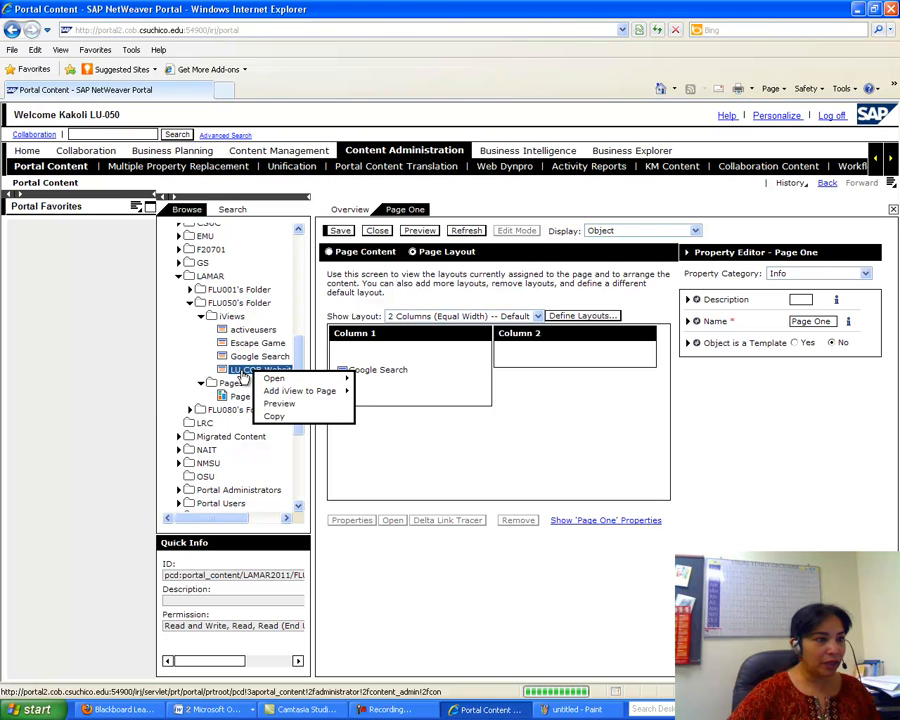
mouse_move(285, 393)
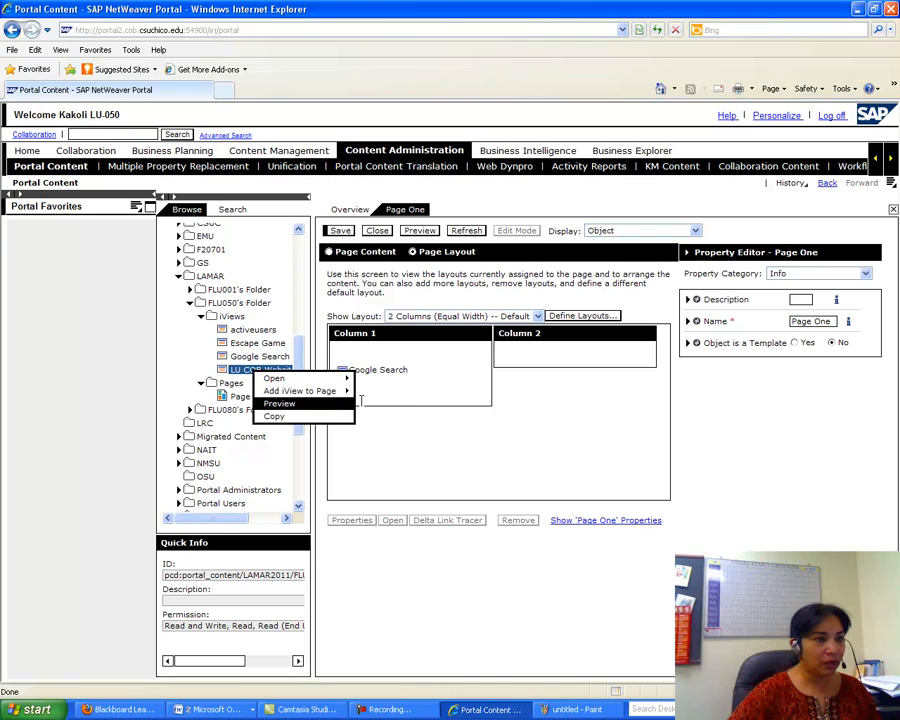
left_click(372, 396)
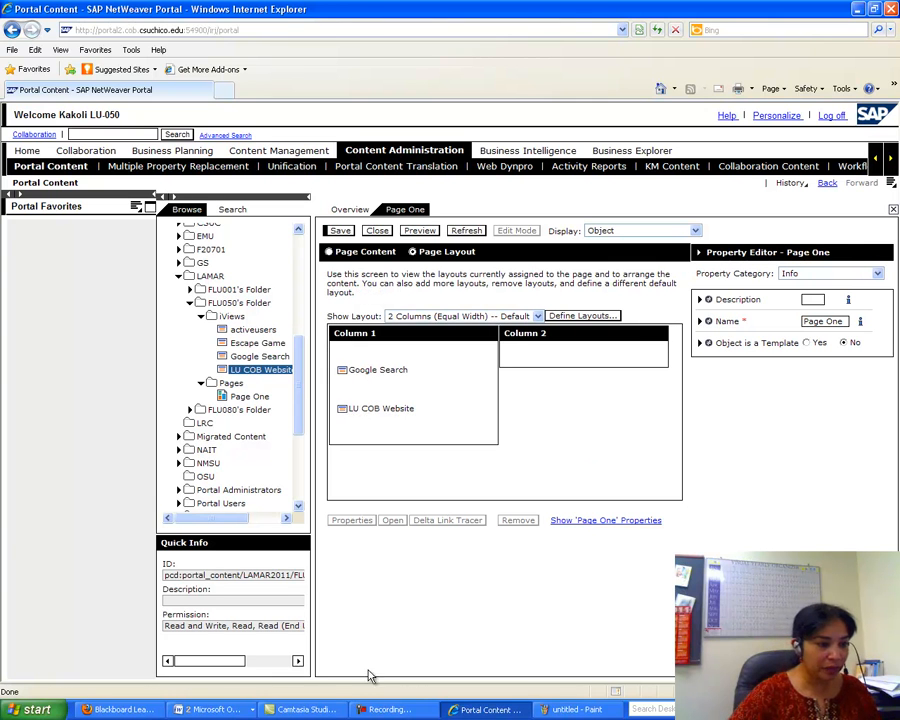
- After checking the instructions, move LU COB Website into Column 2 and save Page One
left_click(222, 711)
left_click(225, 690)
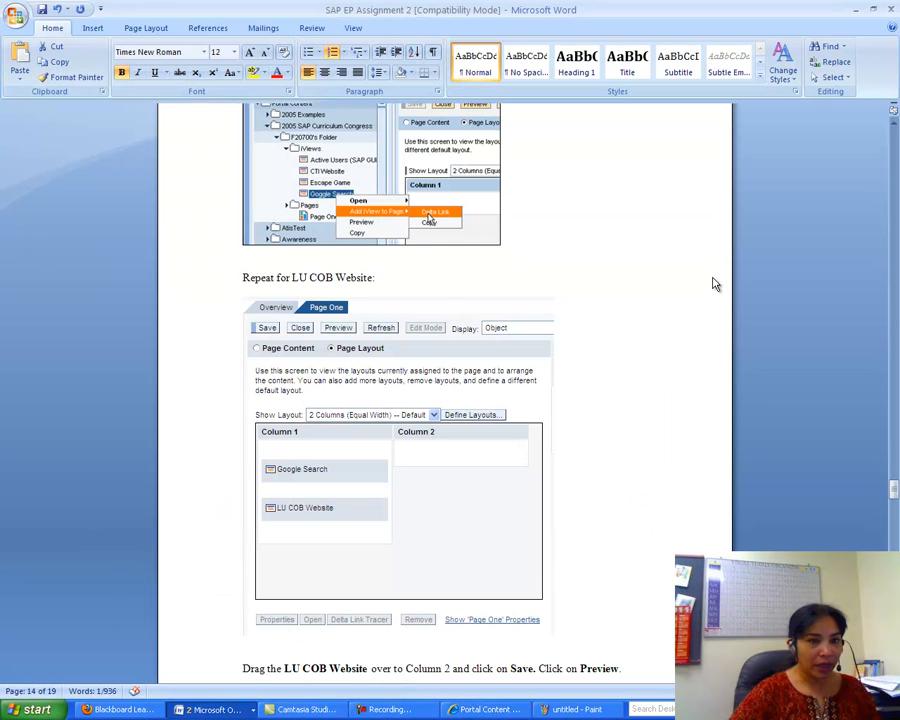
left_click_drag(895, 492, 896, 503)
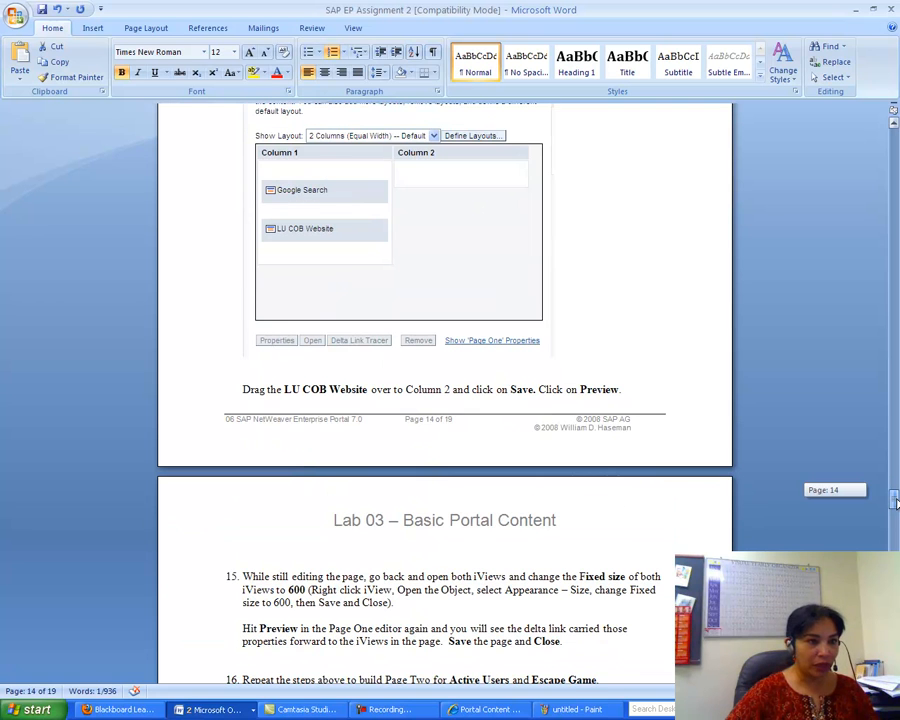
left_click_drag(896, 503, 896, 510)
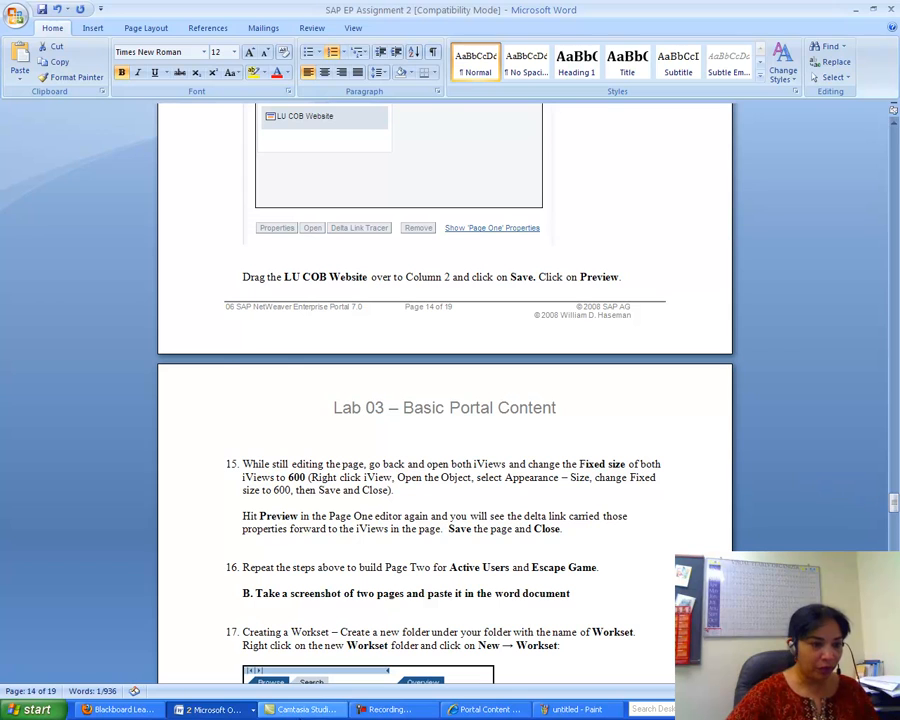
left_click(485, 709)
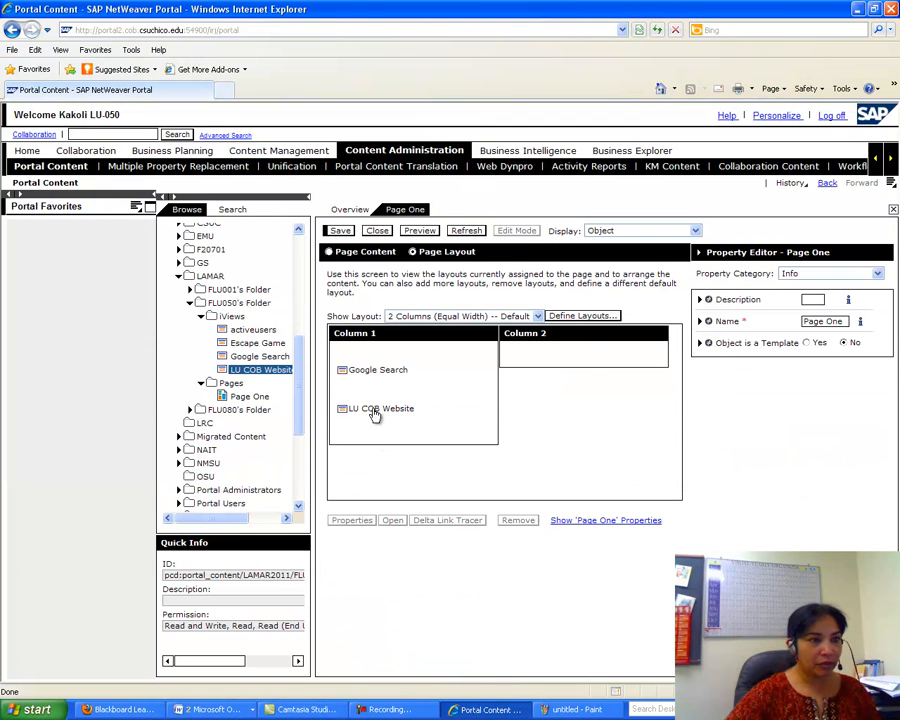
left_click_drag(377, 415, 532, 362)
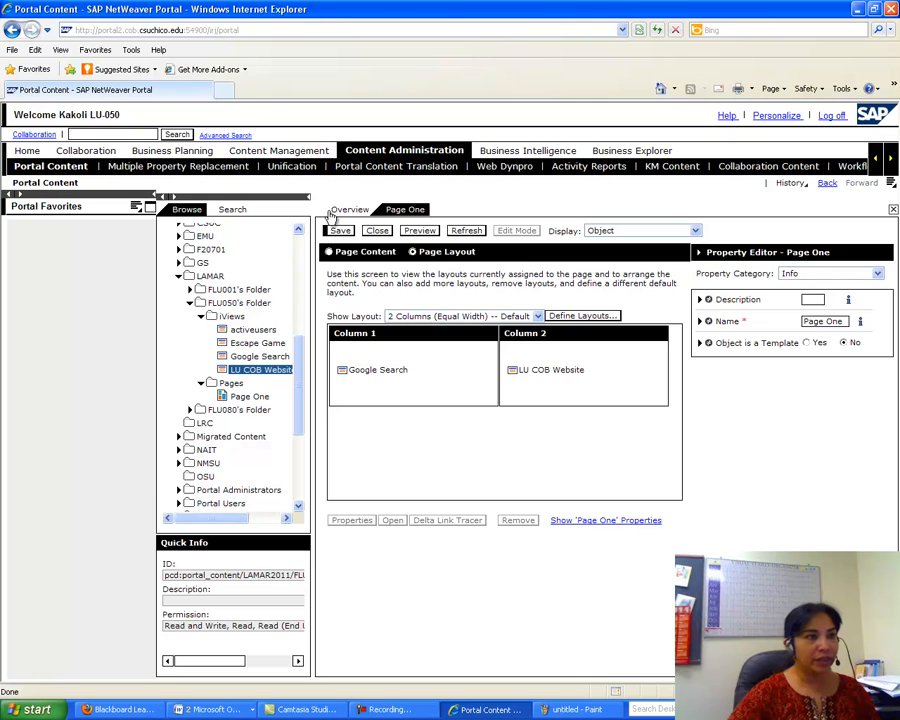
left_click(340, 231)
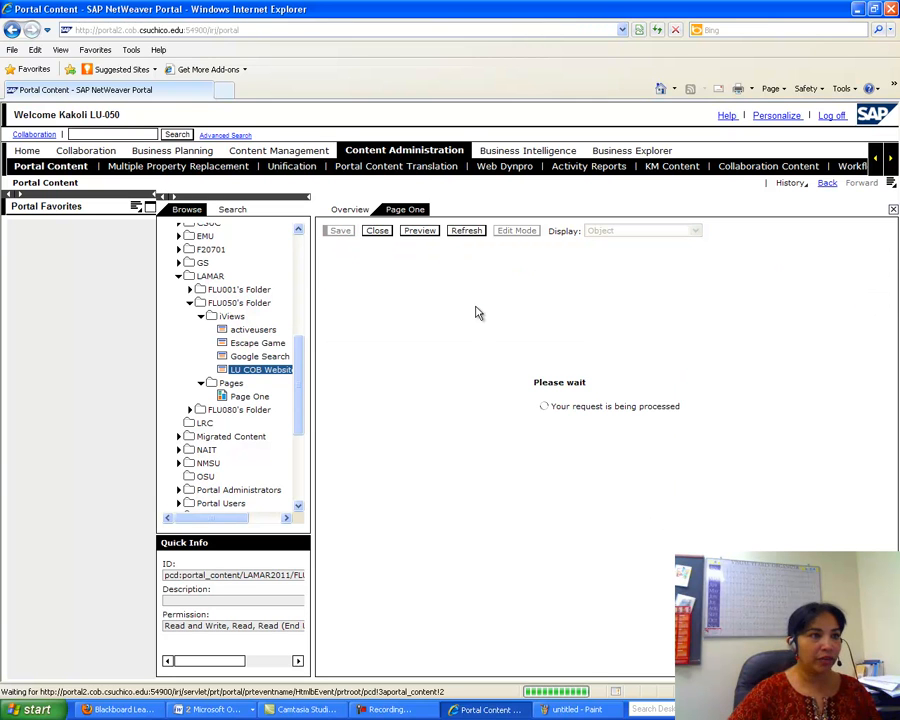
left_click(421, 250)
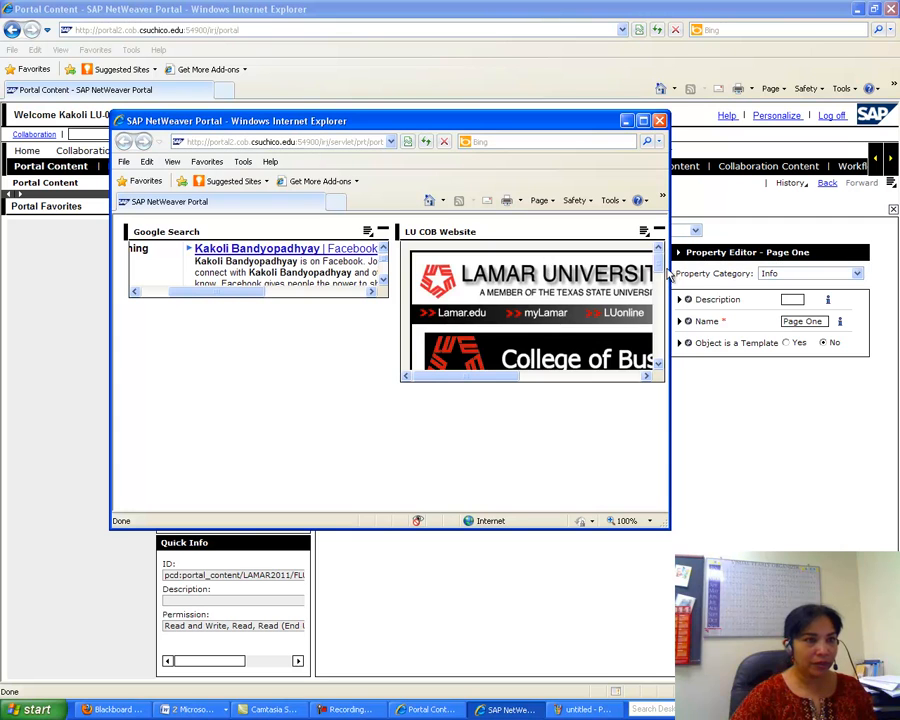
mouse_move(659, 261)
left_mouse_down()
mouse_move(666, 341)
mouse_move(662, 258)
left_mouse_up()
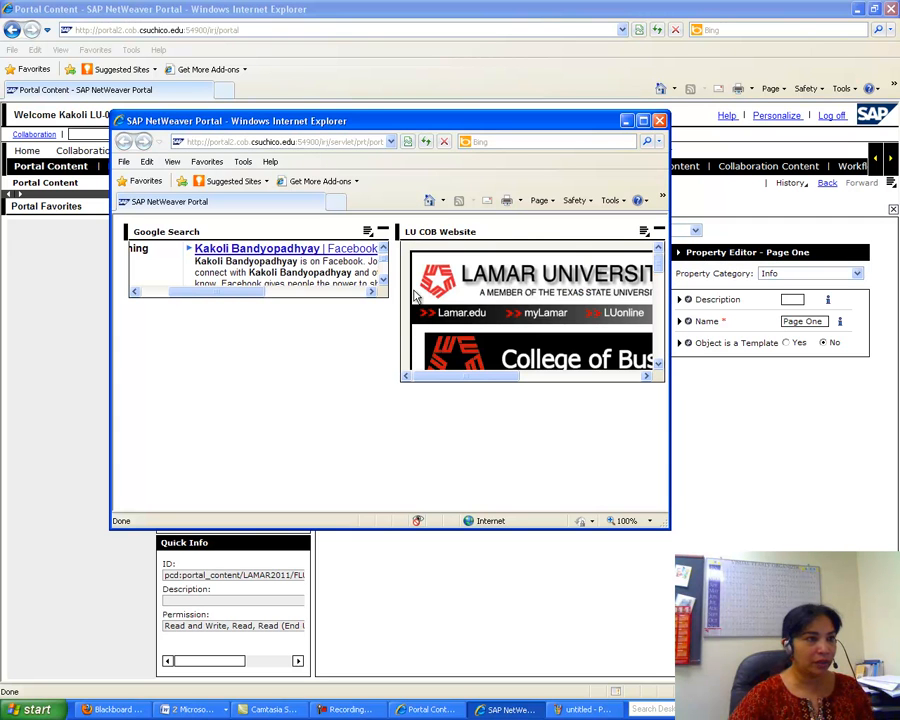
mouse_move(382, 261)
left_mouse_down()
mouse_move(382, 278)
mouse_move(381, 249)
left_mouse_up()
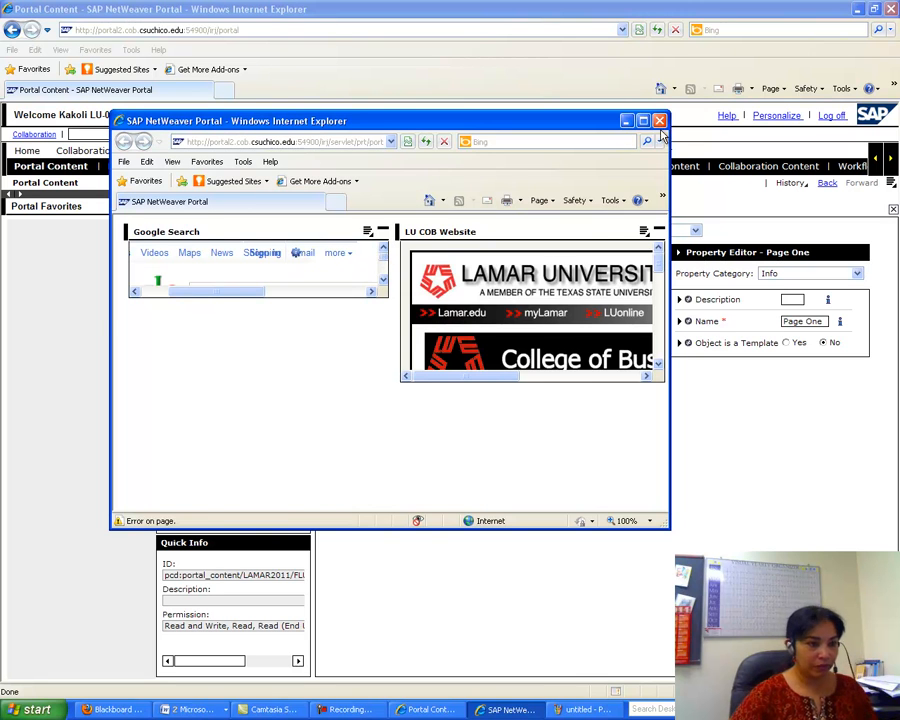
left_click(659, 121)
left_click(222, 706)
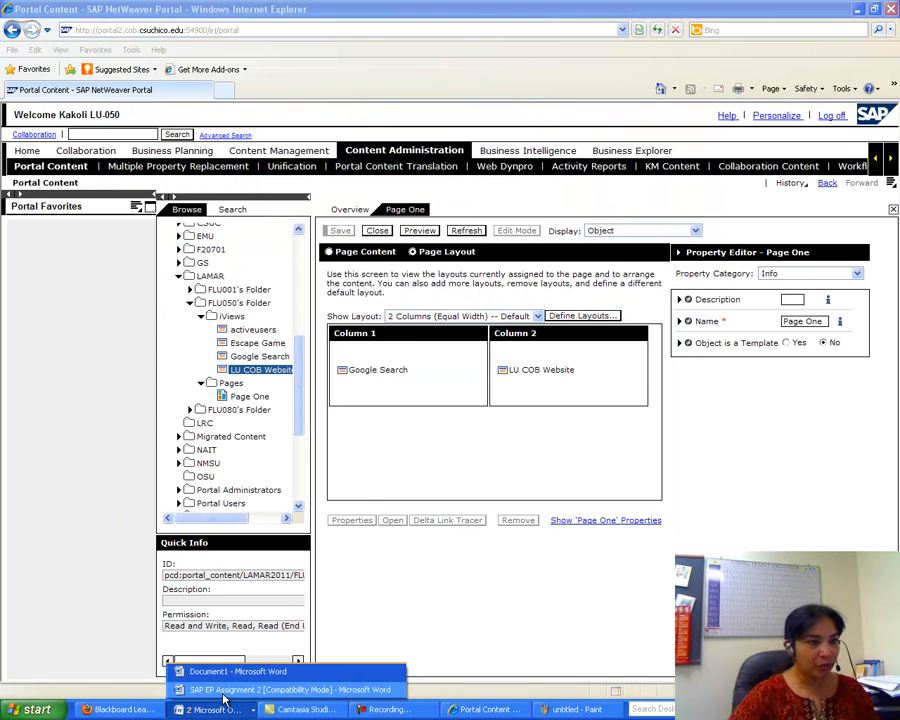
left_click(226, 690)
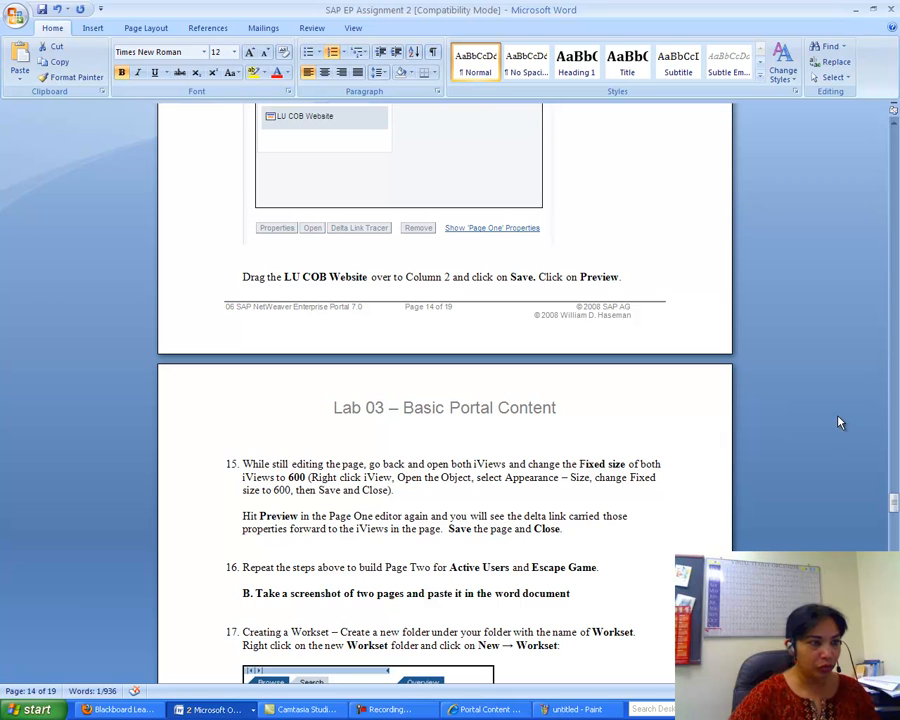
mouse_move(894, 503)
left_mouse_down()
mouse_move(895, 388)
mouse_move(896, 510)
left_mouse_up()
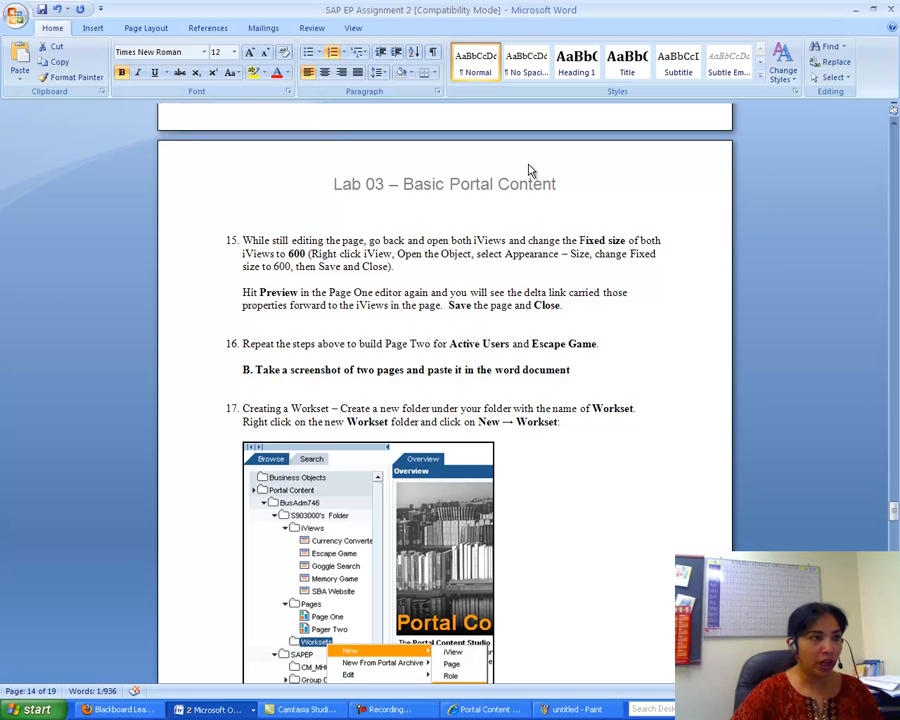
left_click(453, 711)
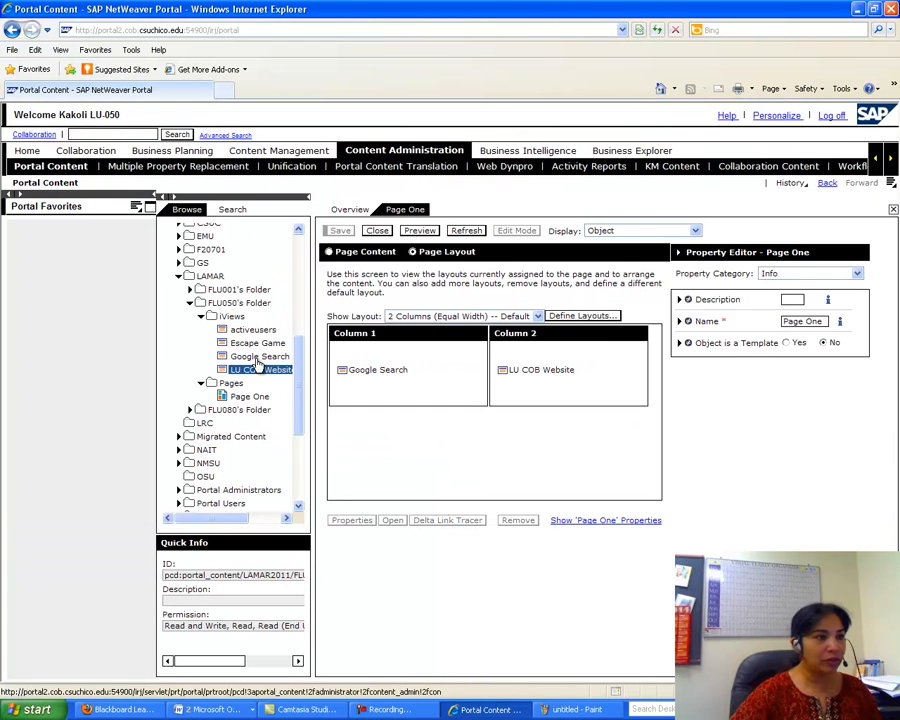
- Change Google Search's Appearance - Size Fixed Height from 80 to 600 pixels and save
left_click(259, 357)
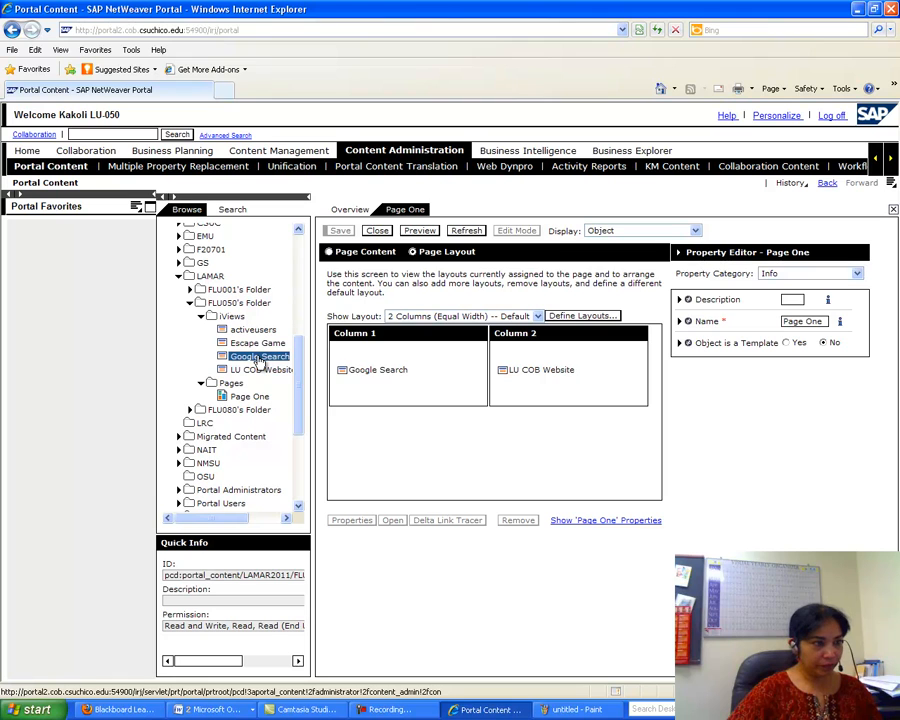
right_click(259, 362)
mouse_move(287, 363)
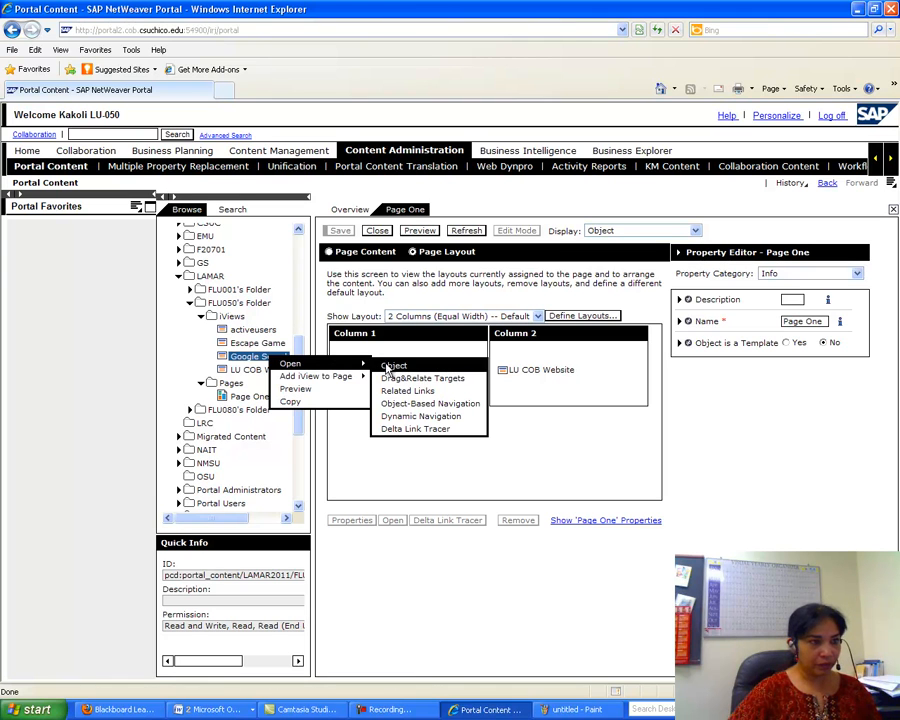
left_click(395, 367)
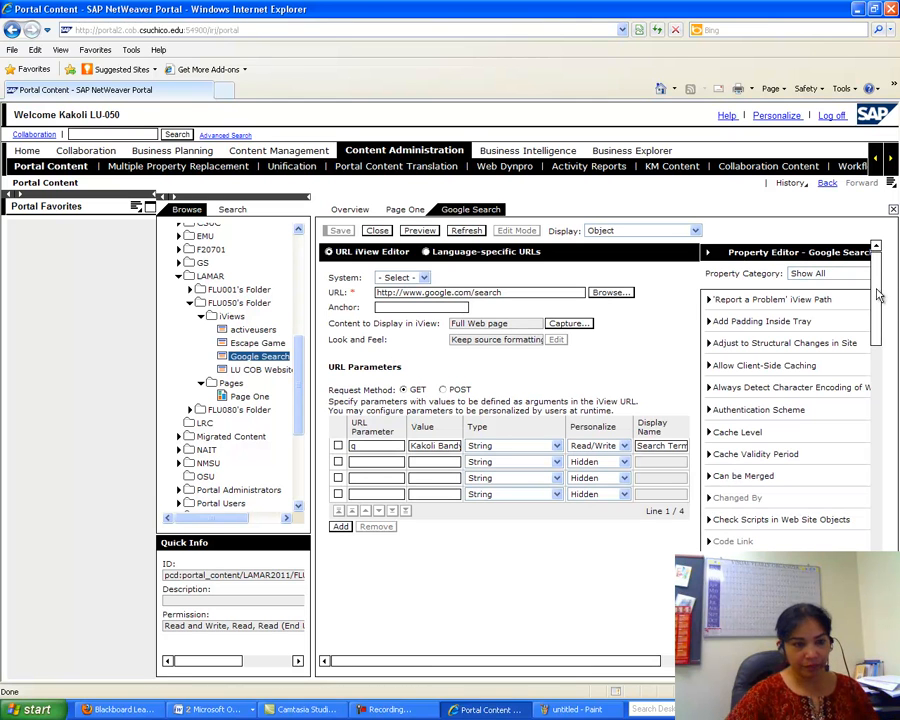
left_click(625, 667)
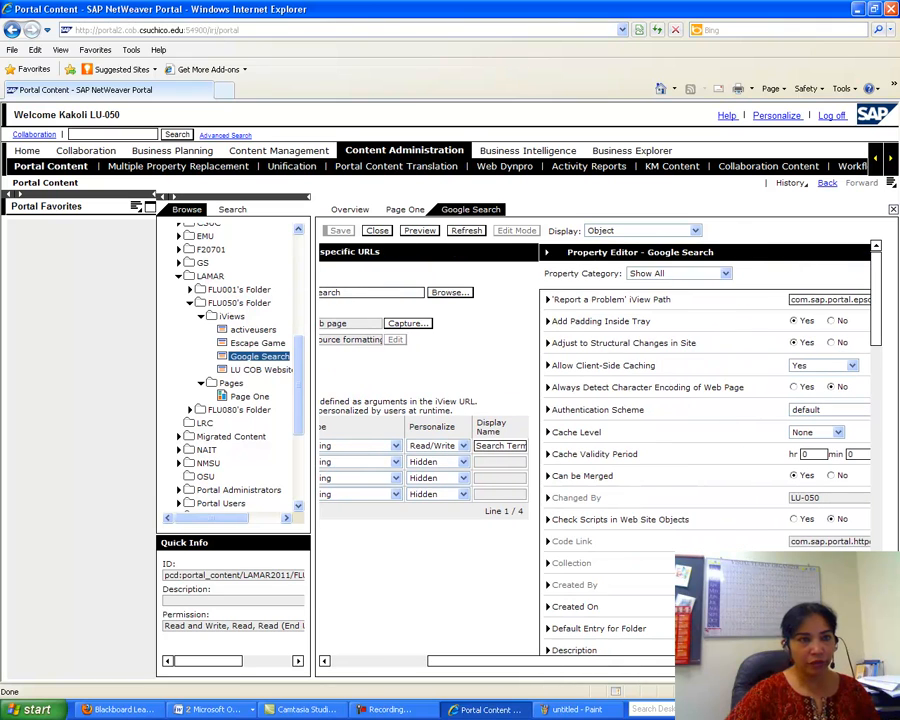
left_click(727, 275)
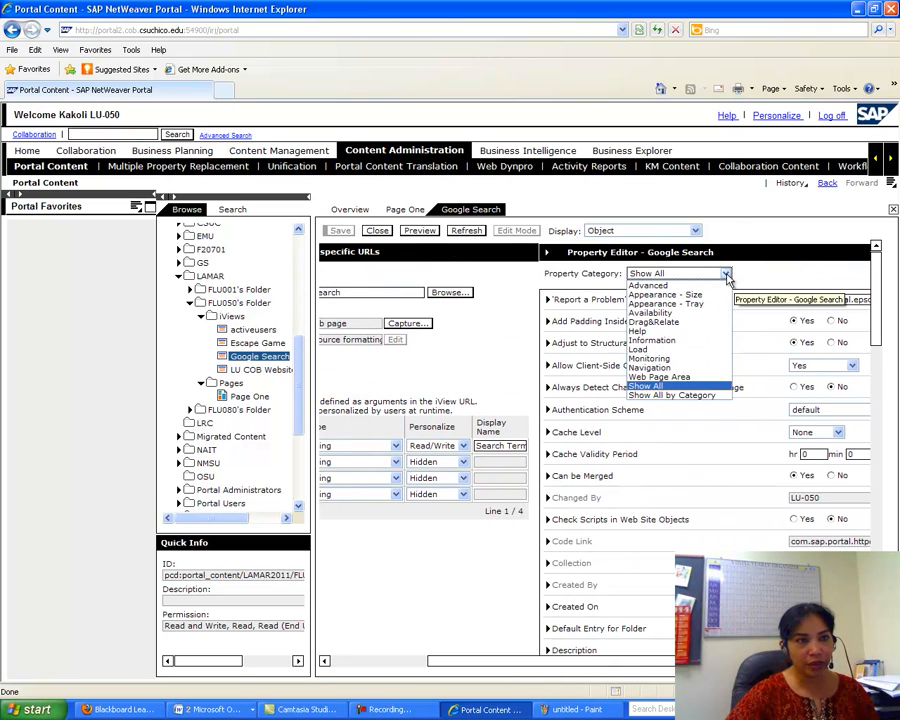
left_click(689, 296)
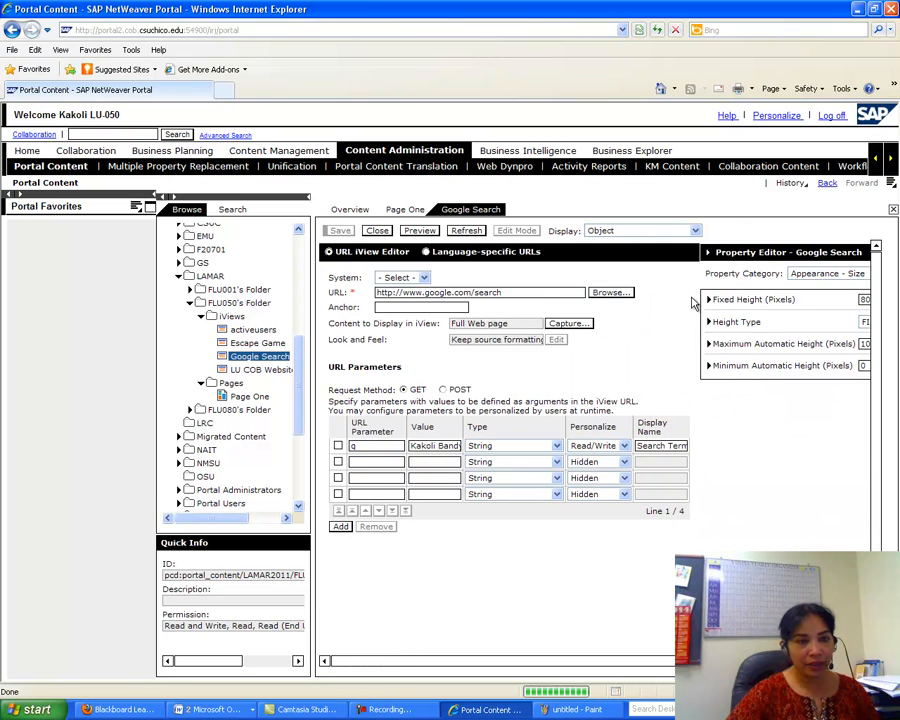
left_click(845, 661)
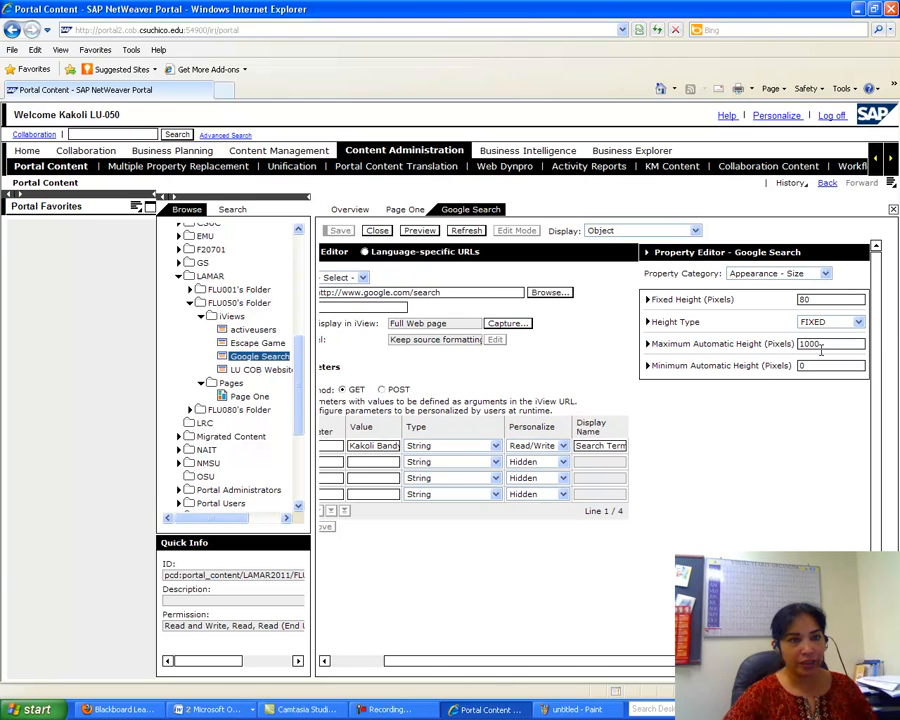
left_click_drag(812, 300, 771, 299)
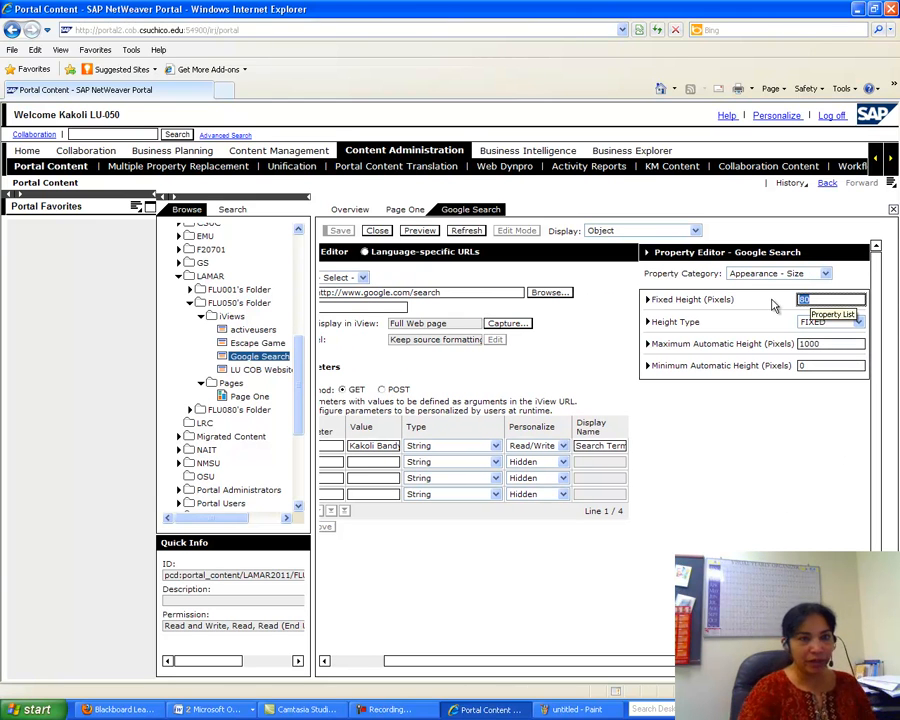
type("600")
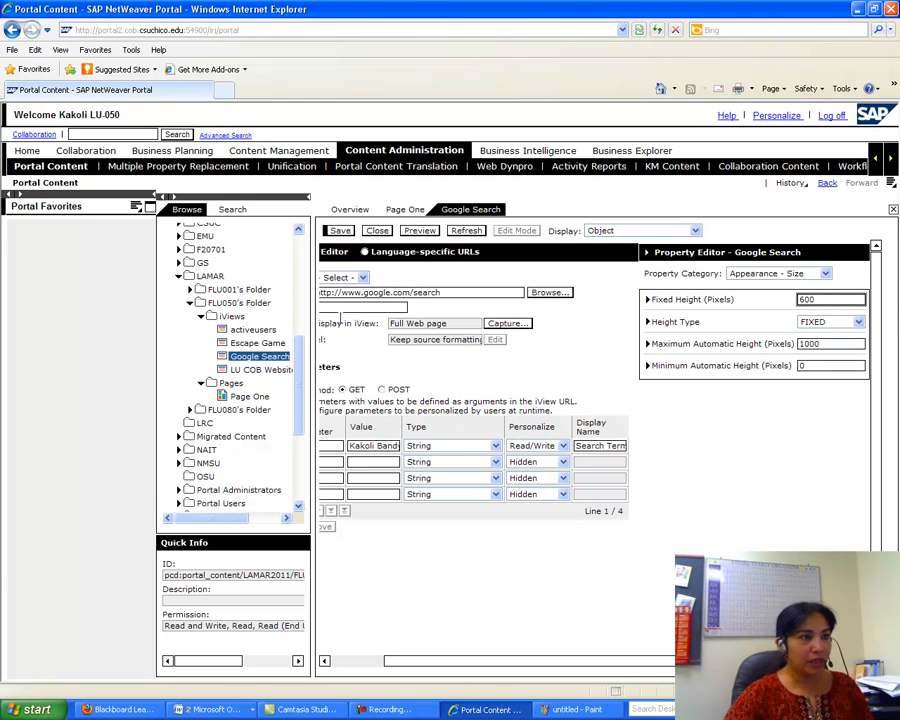
left_click(340, 230)
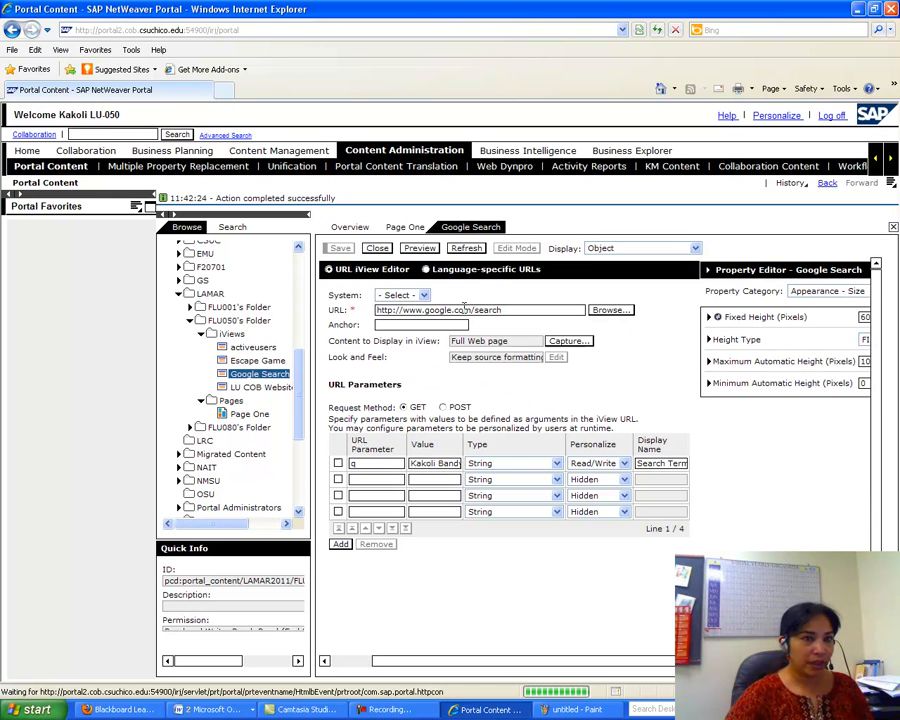
- Change LU COB Website's Fixed Height from 200 to 600 pixels, save, and bring up the Word instructions
right_click(263, 388)
mouse_move(330, 394)
left_click(395, 397)
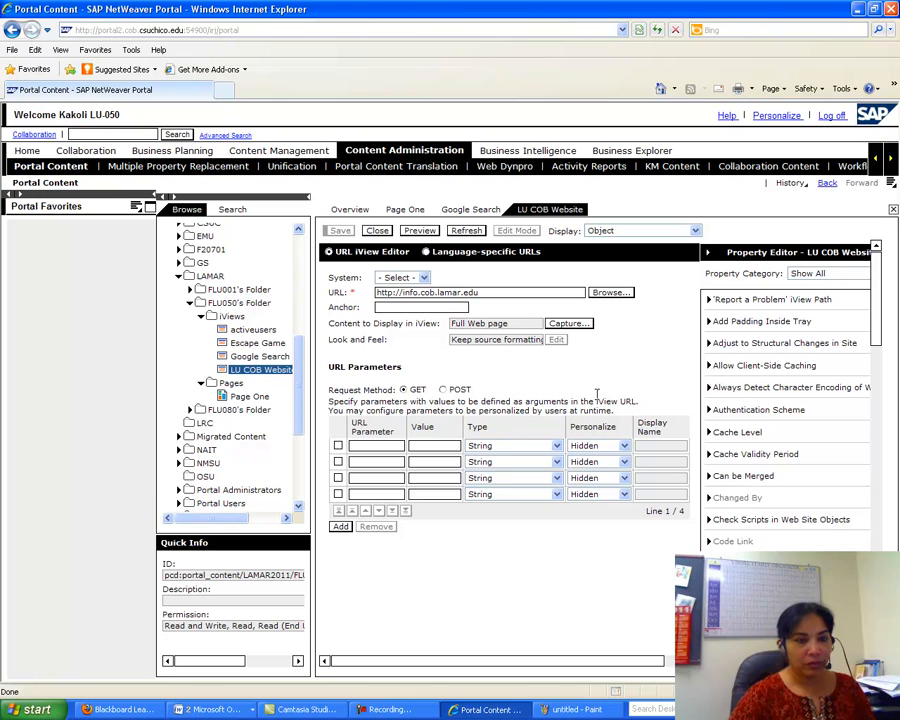
left_click_drag(629, 663, 720, 663)
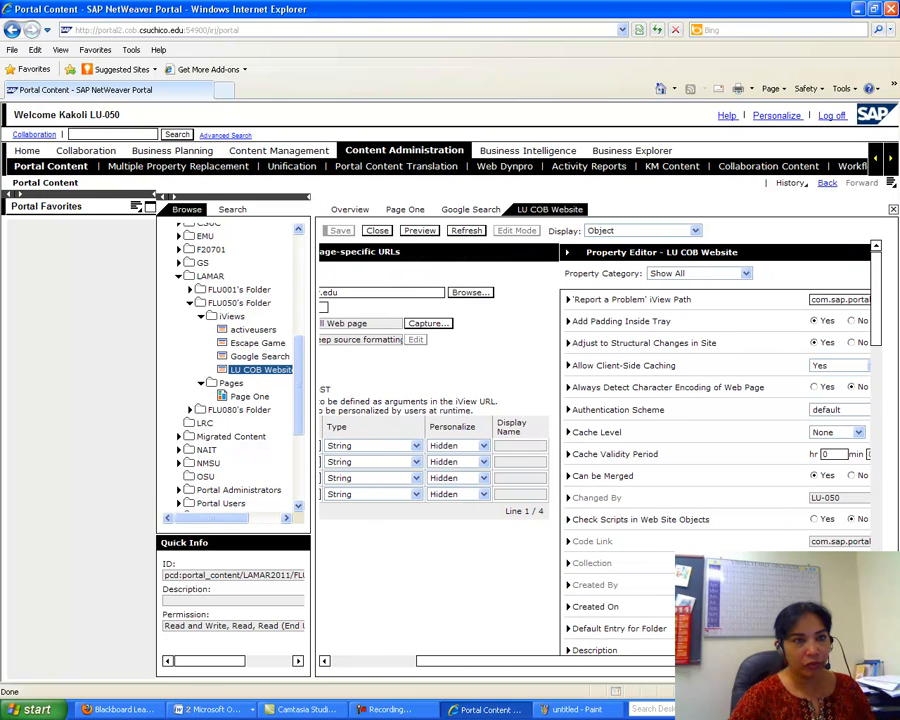
left_click(745, 273)
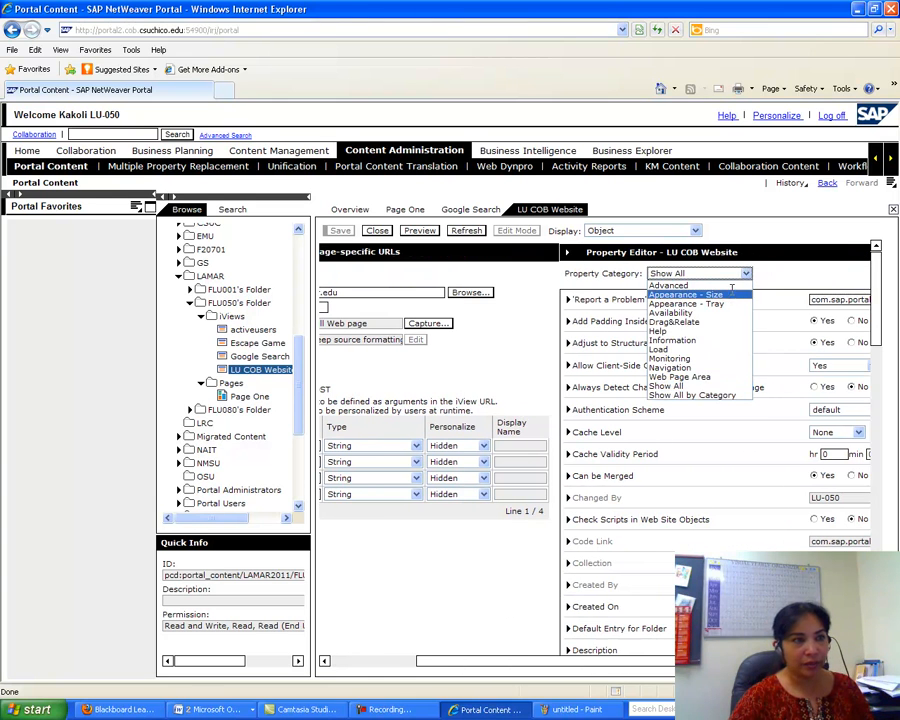
left_click(715, 299)
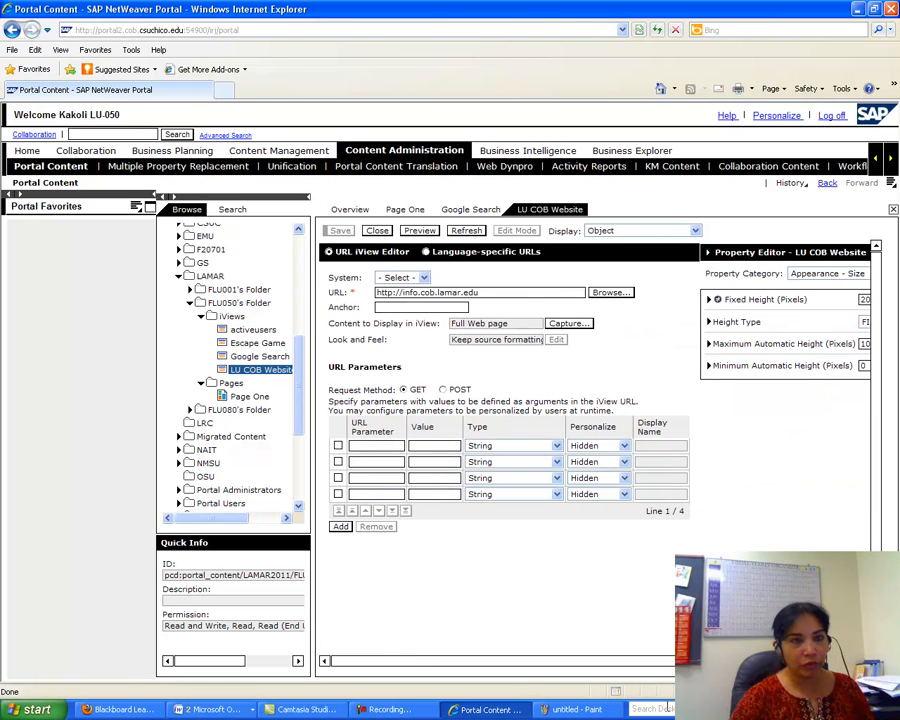
left_click_drag(710, 661, 764, 661)
double_click(812, 299)
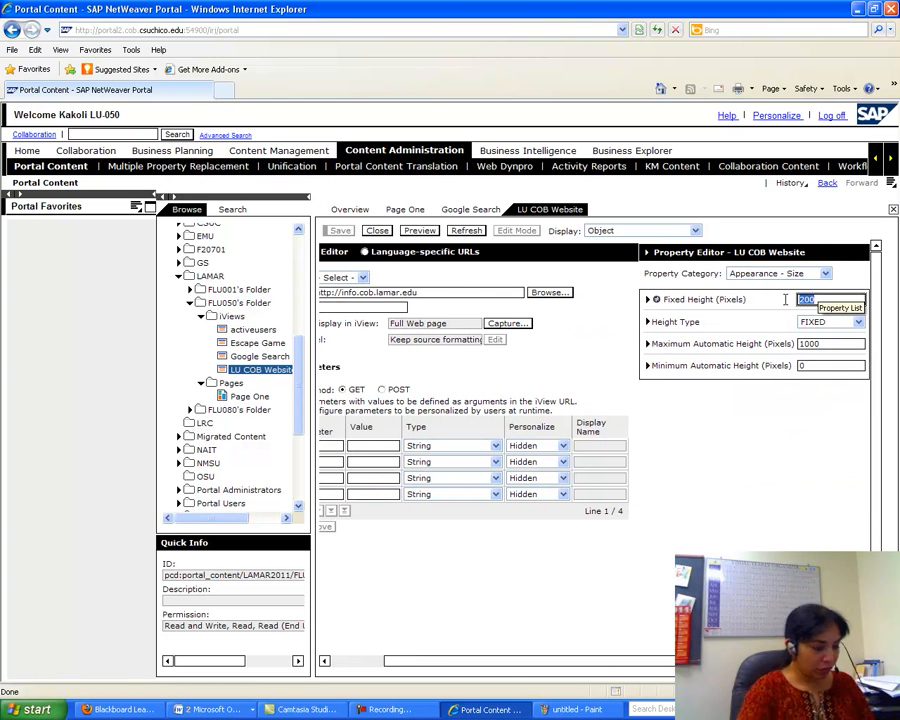
type("600")
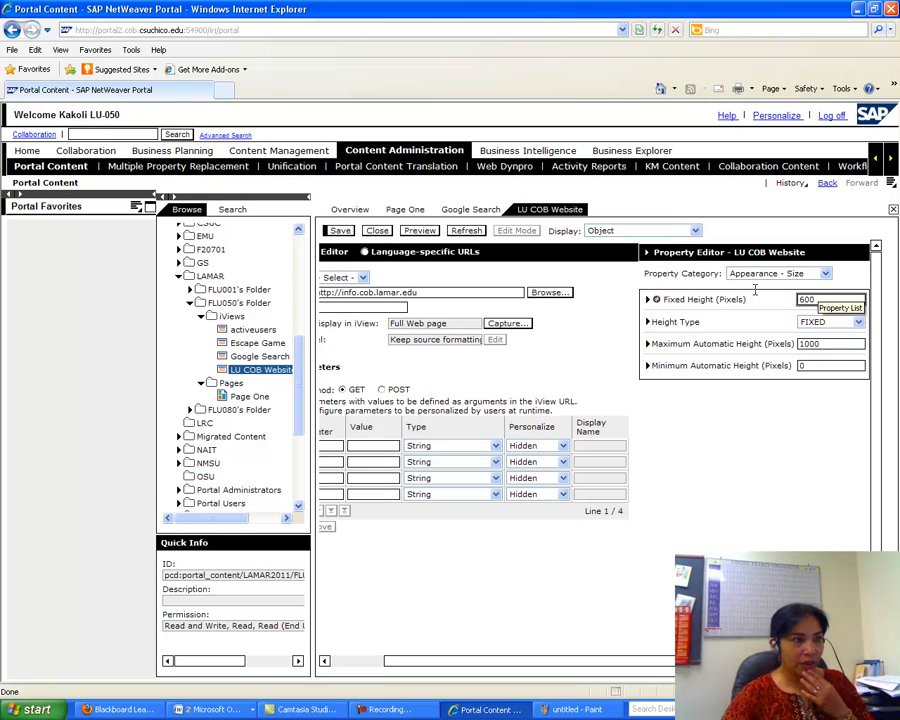
left_click(340, 230)
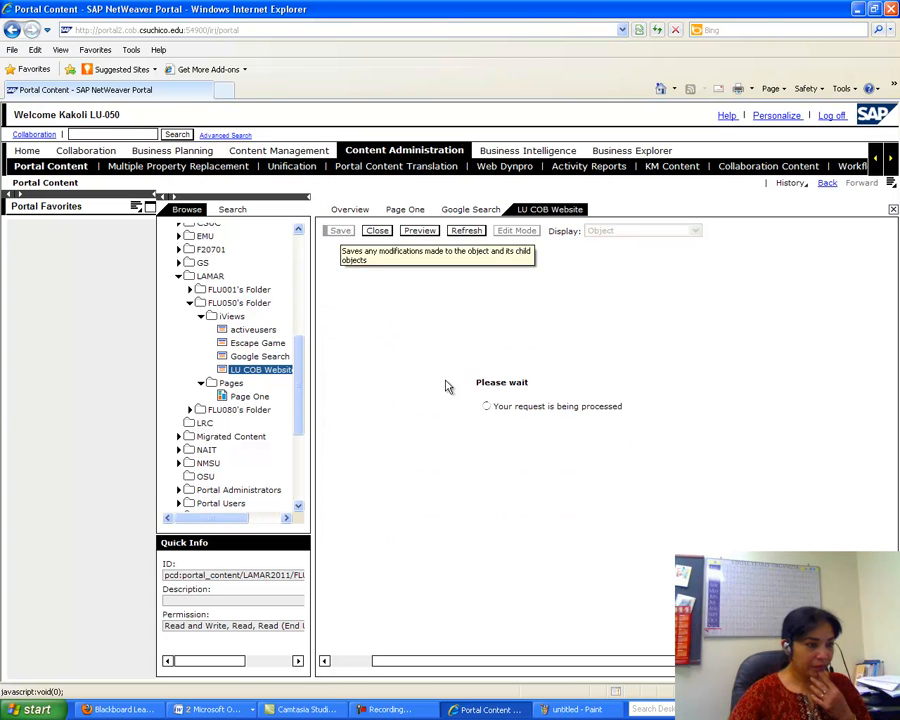
left_click(210, 709)
left_click(260, 686)
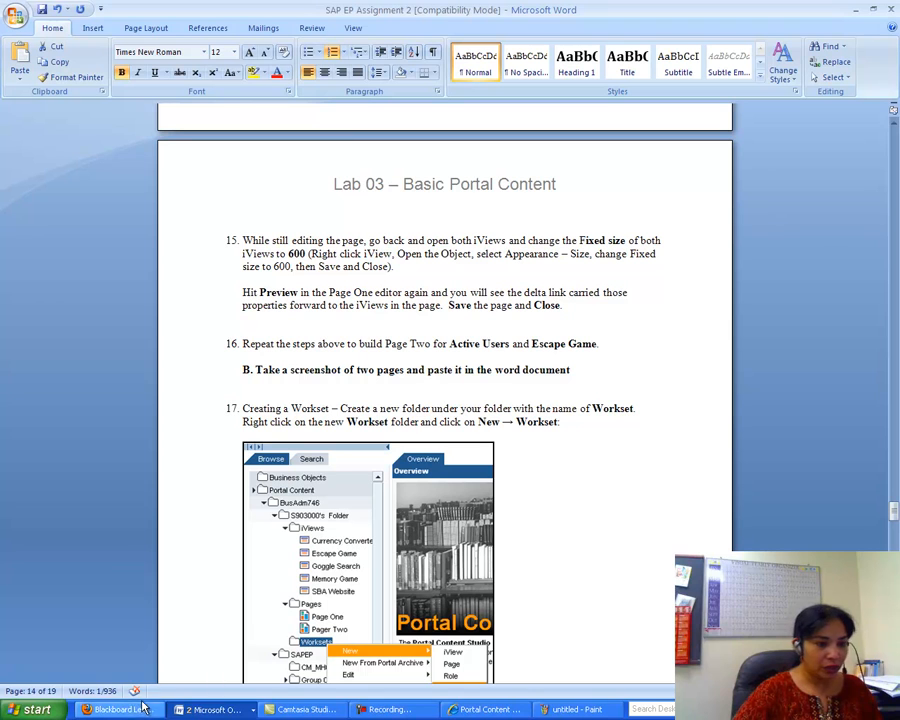
- Preview Page One maximized with Google Search and LU COB Website, then close the preview
left_click(452, 711)
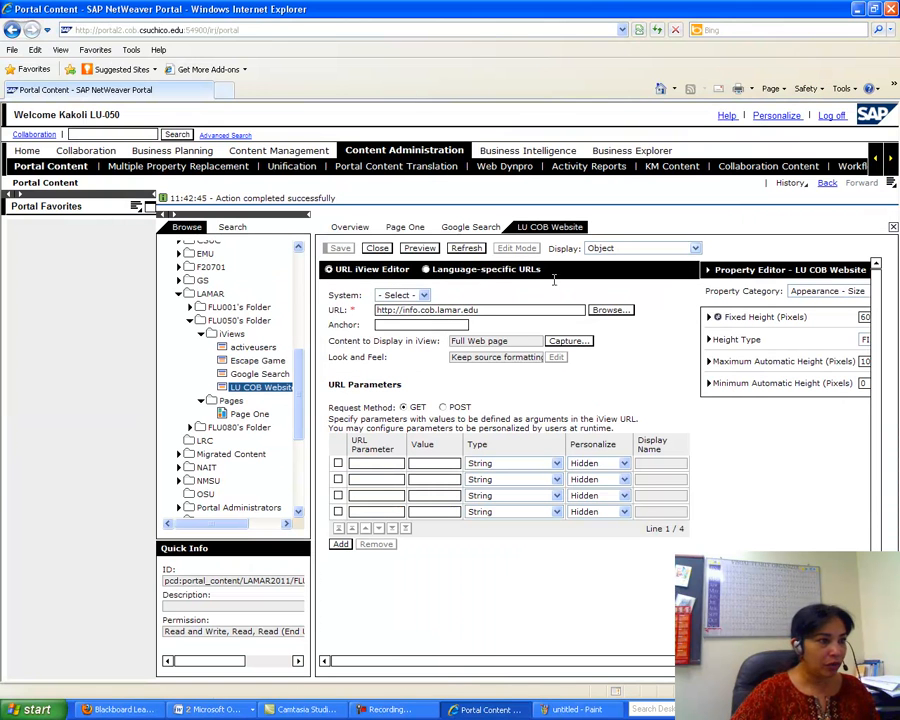
left_click(247, 415)
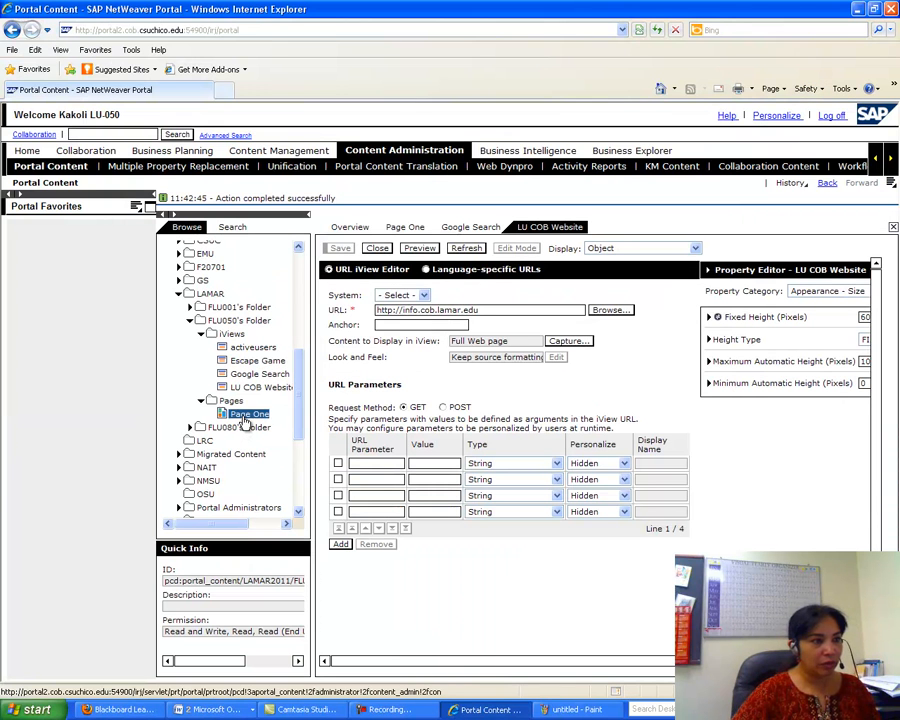
right_click(250, 415)
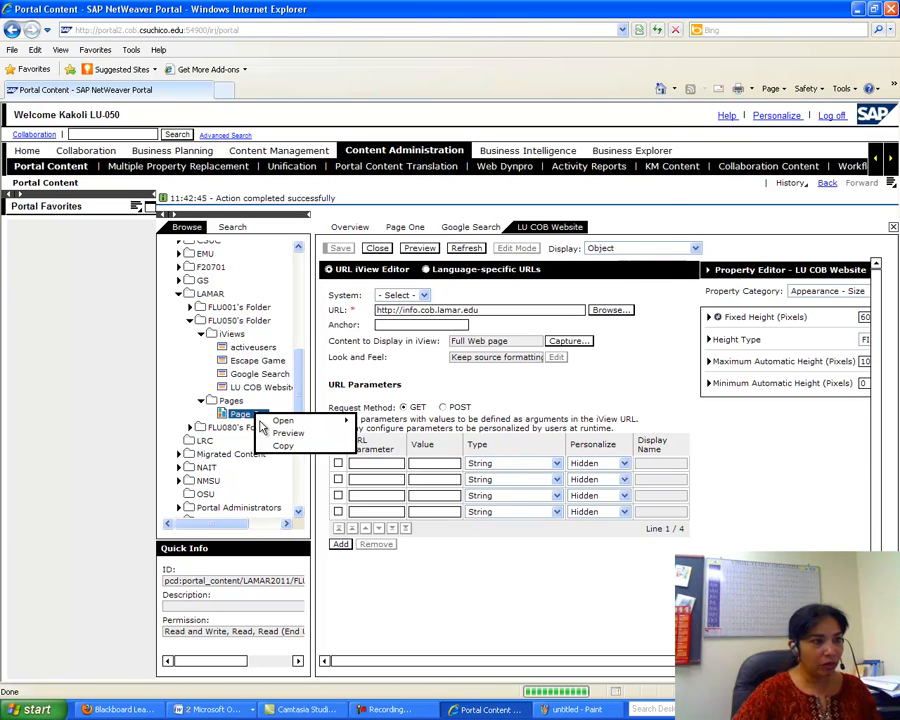
left_click(276, 433)
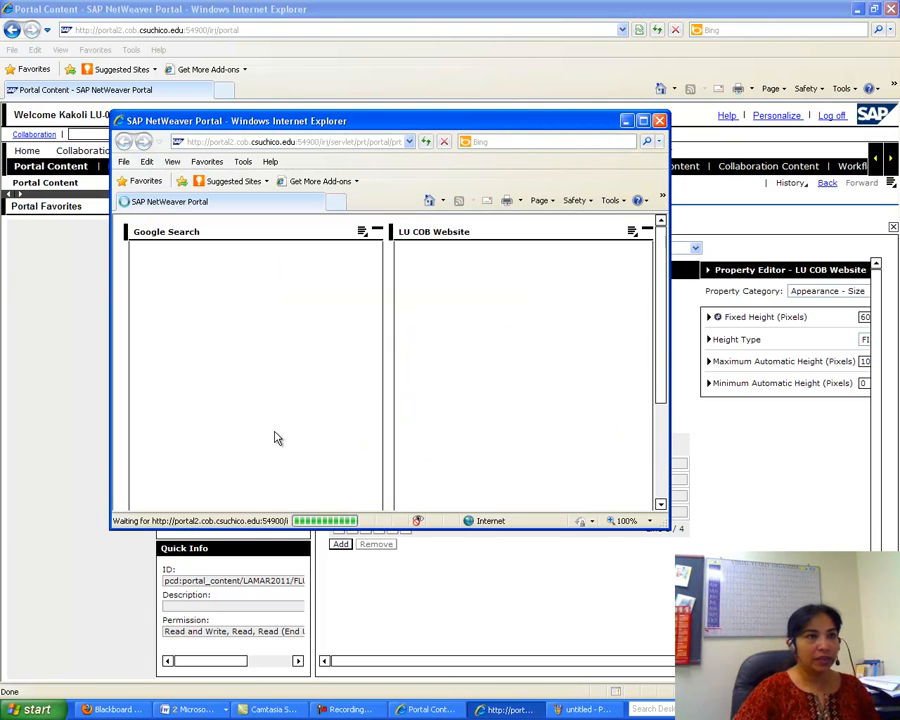
left_click(643, 120)
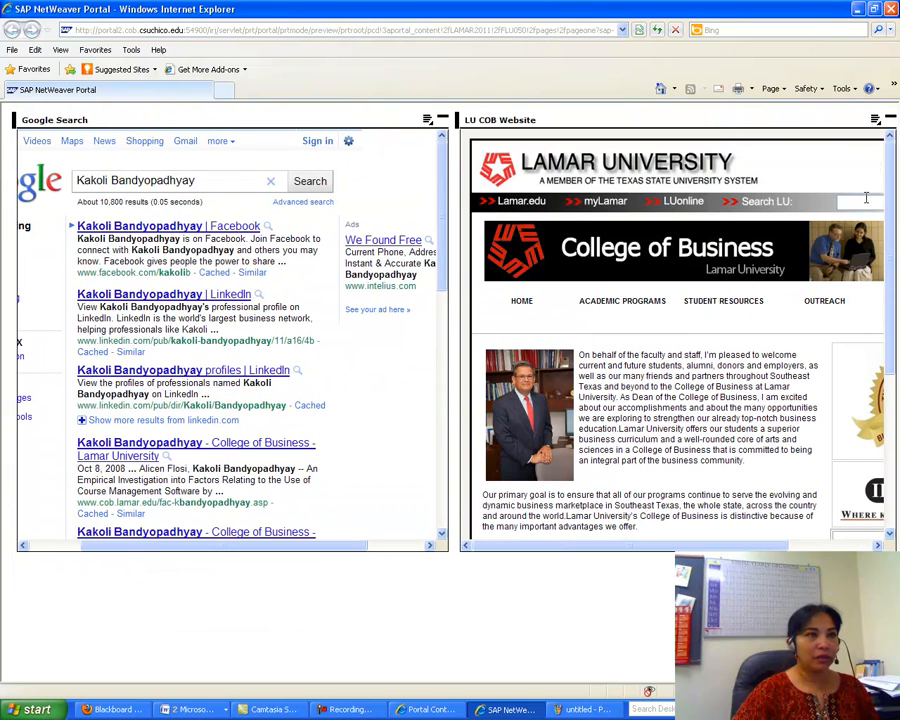
left_click(889, 9)
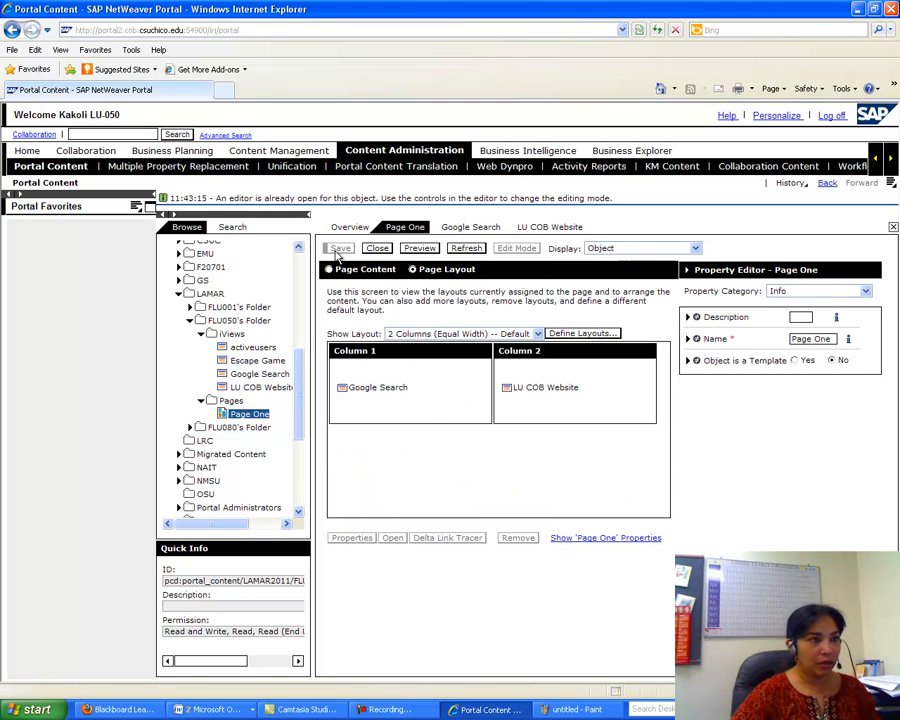
- Open Page One as an object, then close its editor
right_click(280, 416)
mouse_move(295, 420)
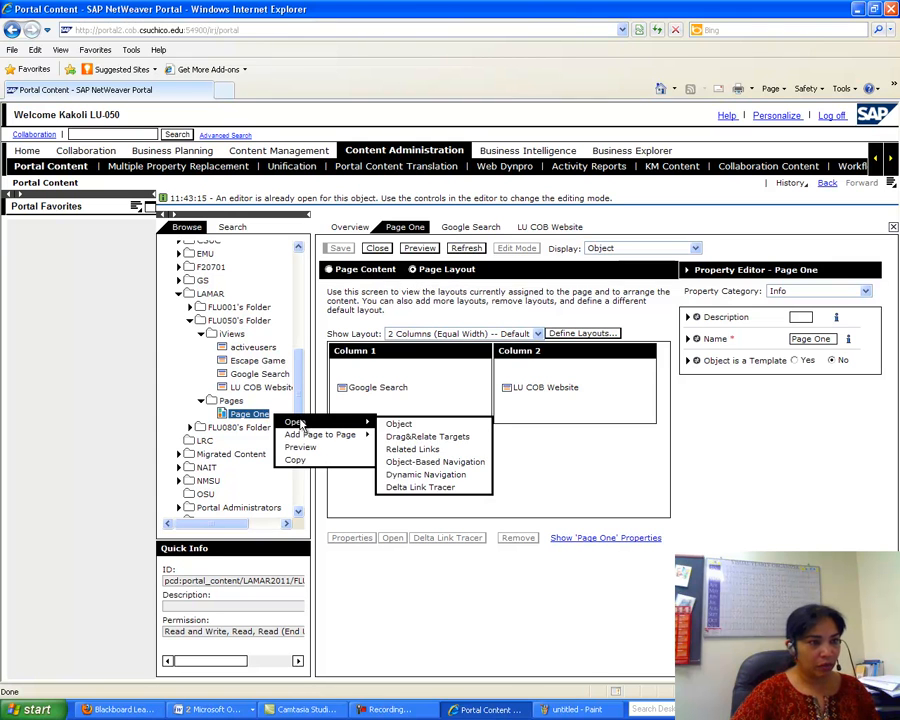
left_click(388, 423)
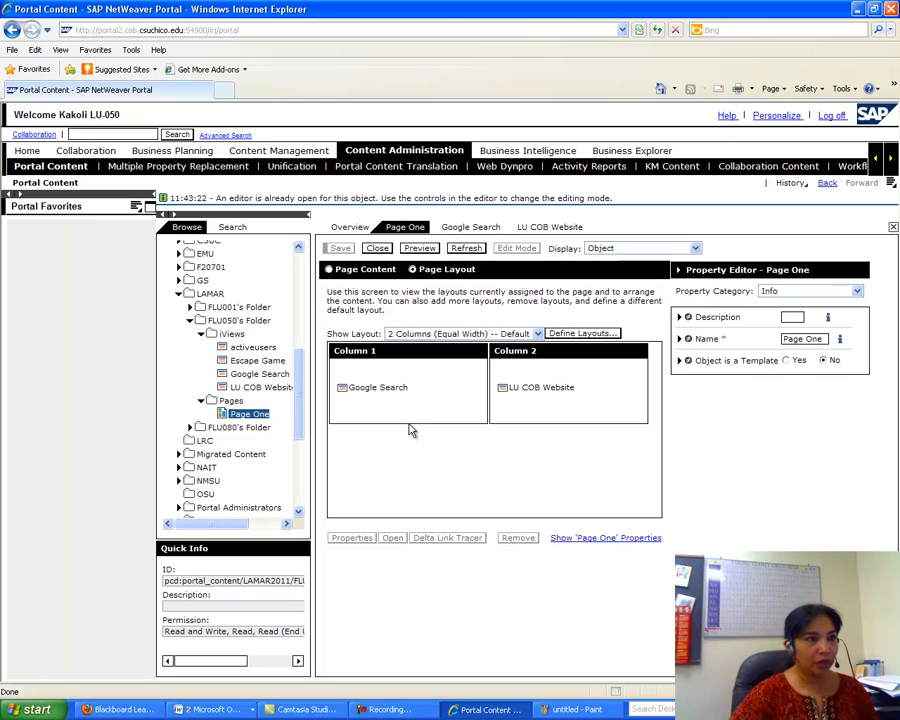
left_click(380, 248)
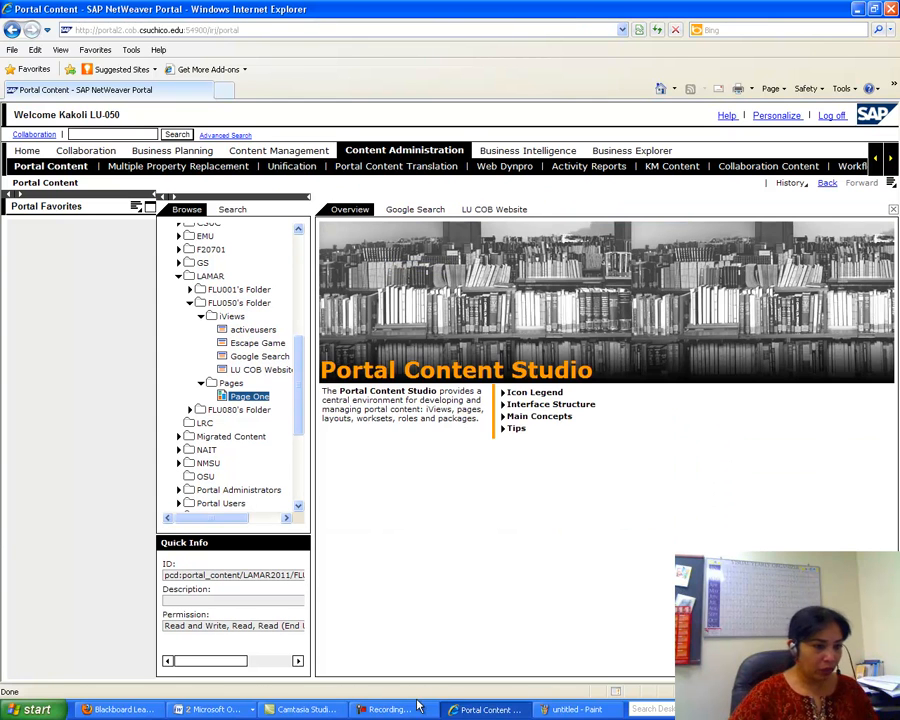
- Read the assignment's Page Two step, then select the Pages folder in the portal
left_click(218, 710)
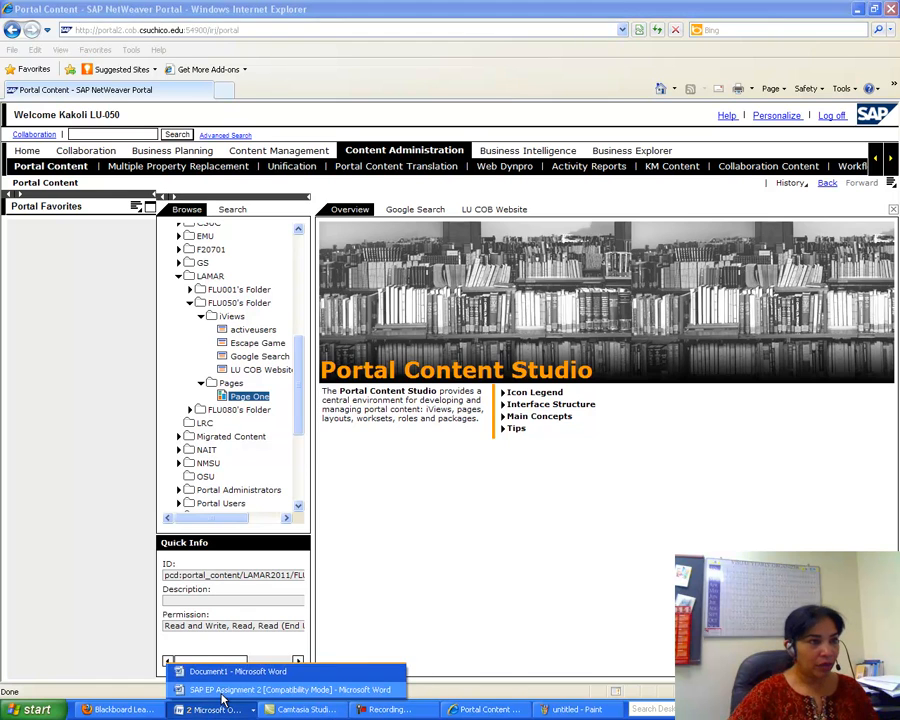
left_click(280, 689)
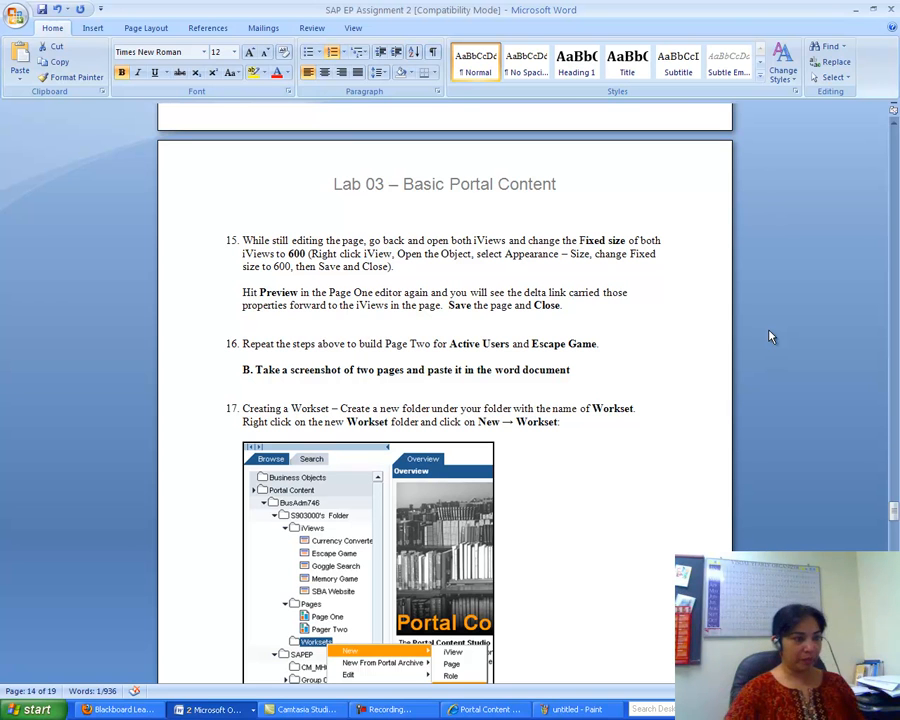
left_click(503, 712)
left_click(231, 384)
- Start a new page in Pages with ID 'pagetwo', keeping the default page template
right_click(232, 387)
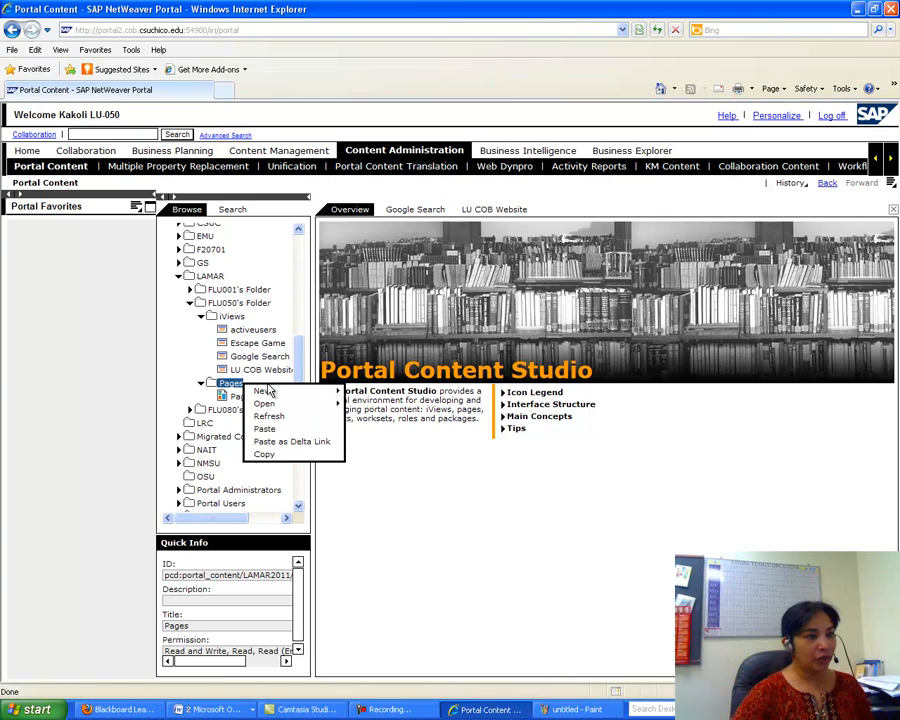
mouse_move(255, 391)
left_click(366, 407)
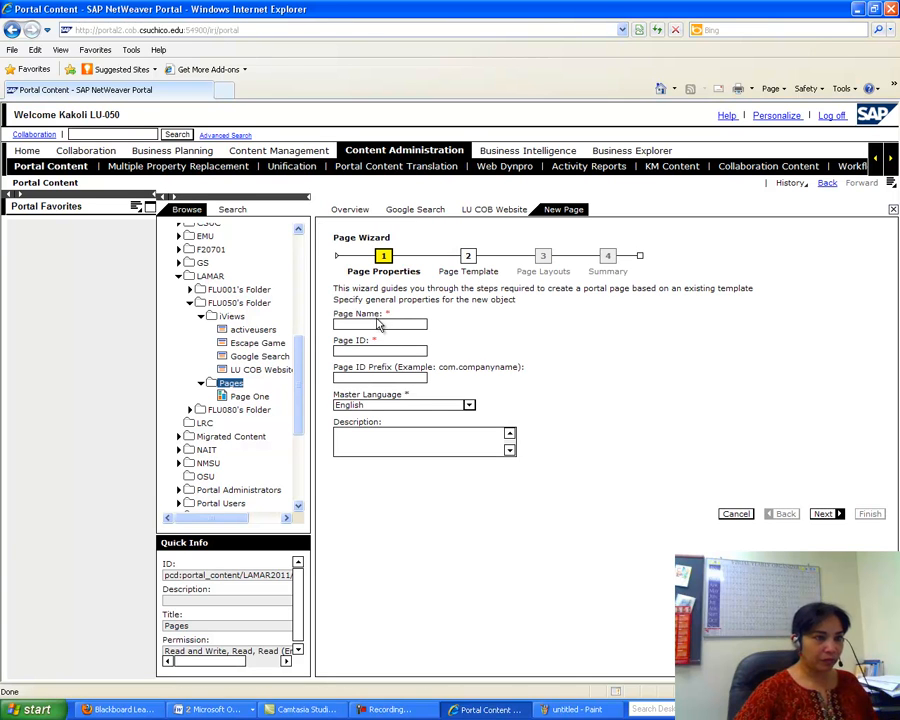
left_click(363, 325)
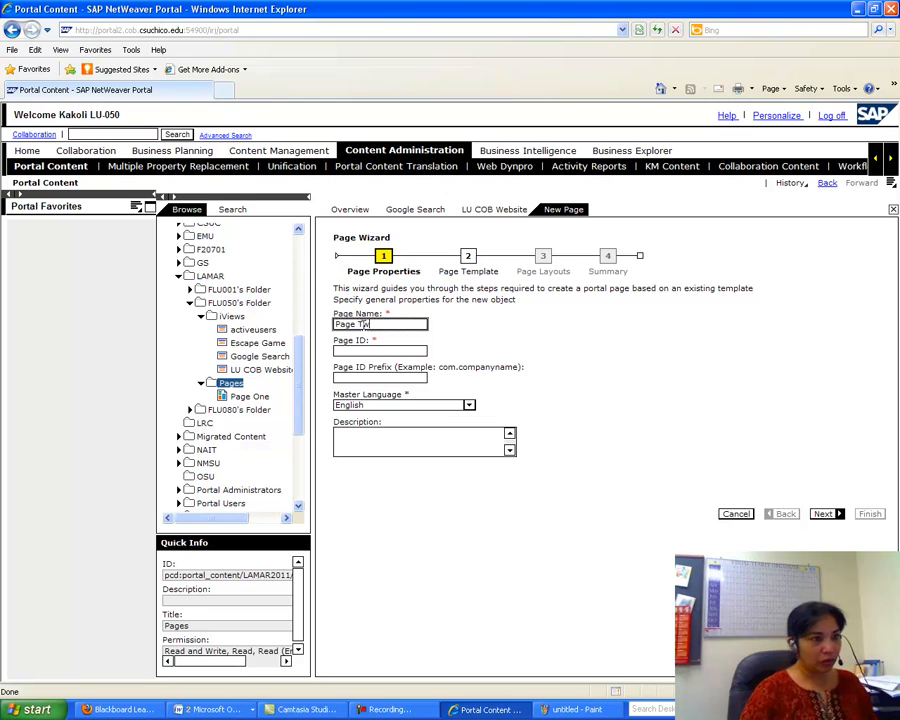
left_click(357, 350)
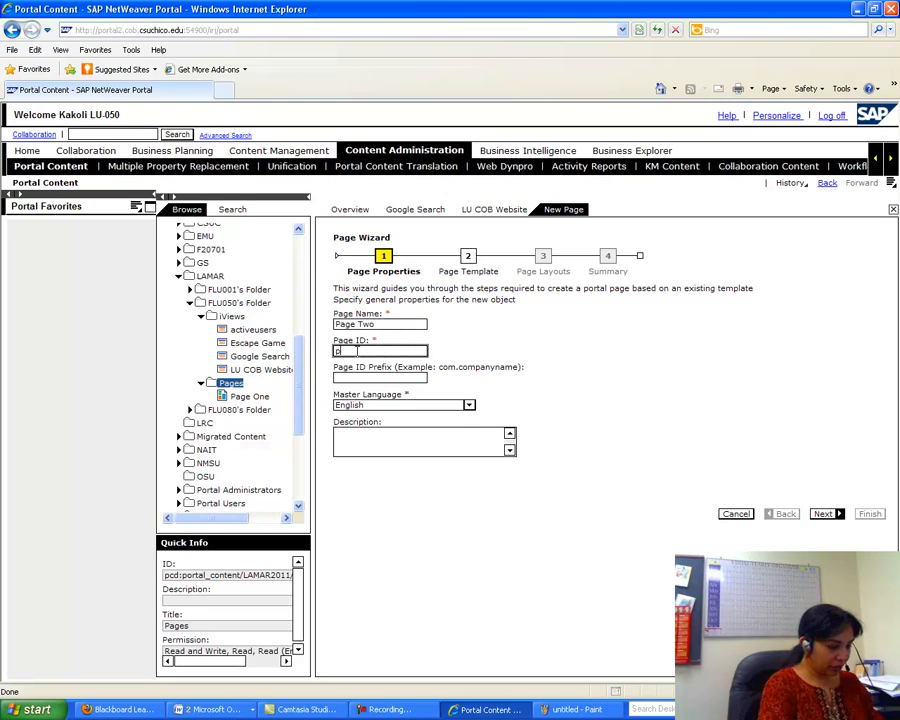
type("pagetwo")
left_click(826, 513)
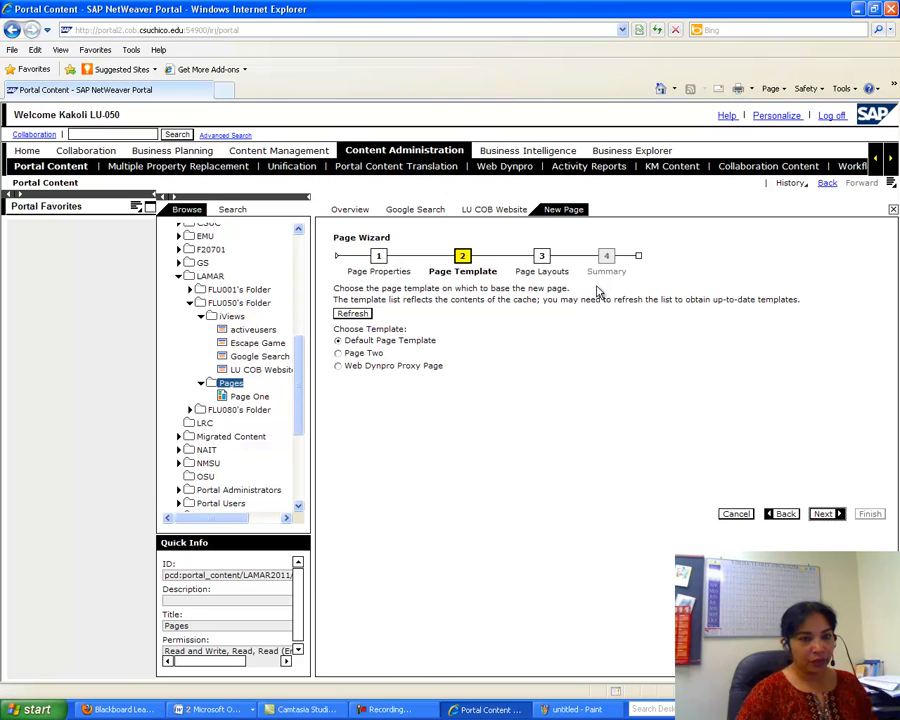
left_click(826, 513)
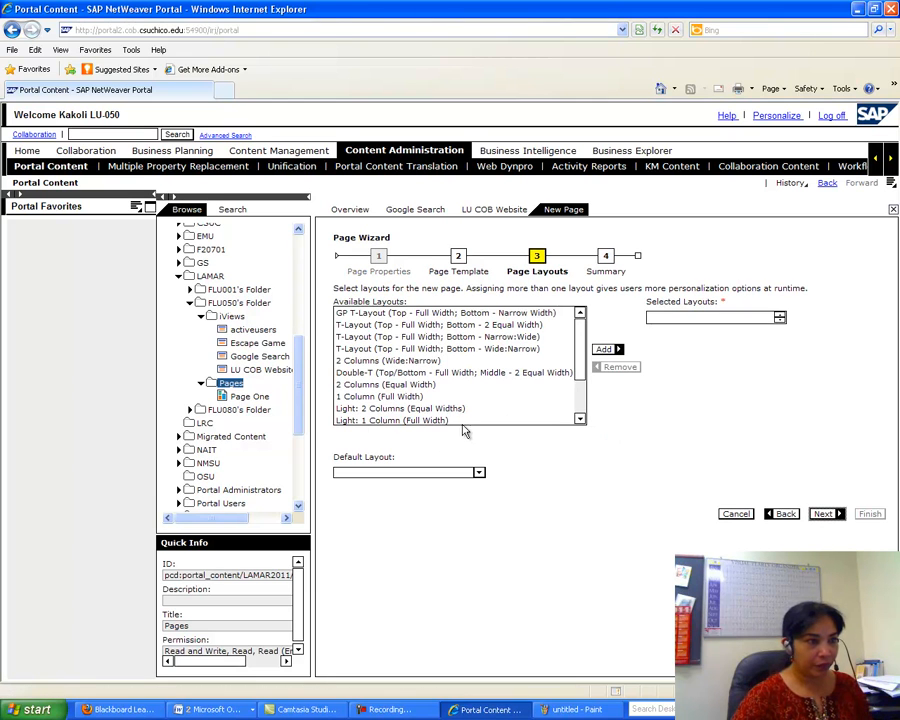
- Add the 2 Columns (Equal Width) and 1 Column (Full Width) layouts, then finish and open Page Two
left_click(399, 387)
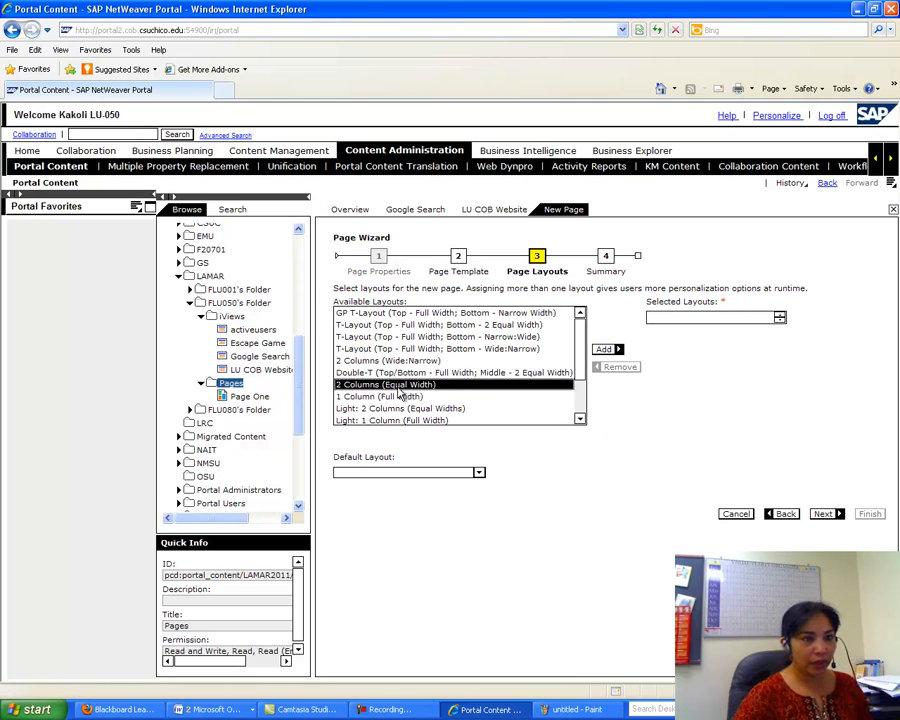
left_click(606, 350)
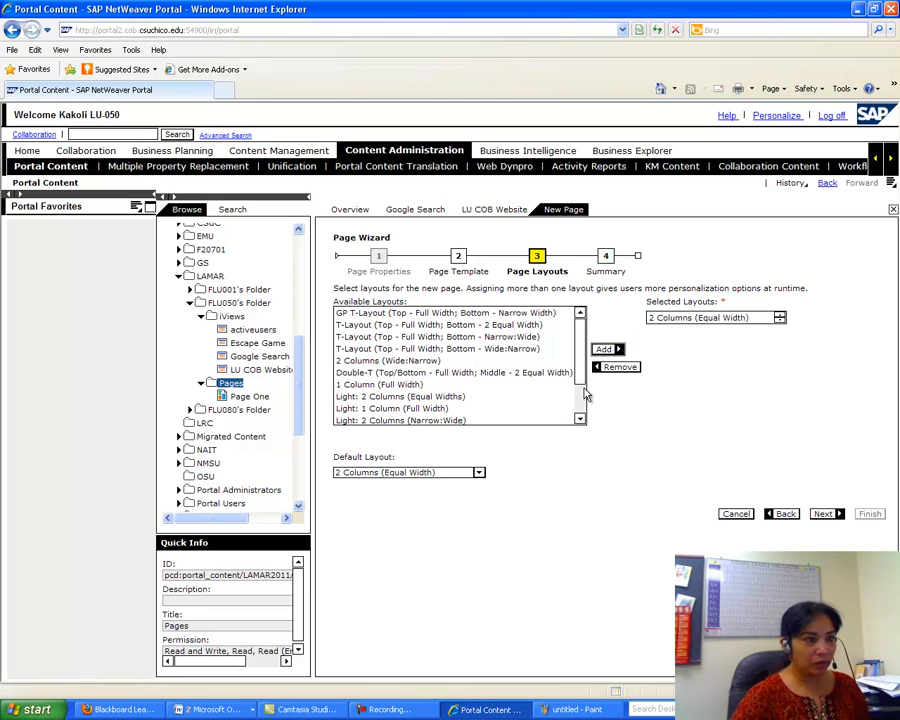
left_click(400, 385)
left_click(604, 350)
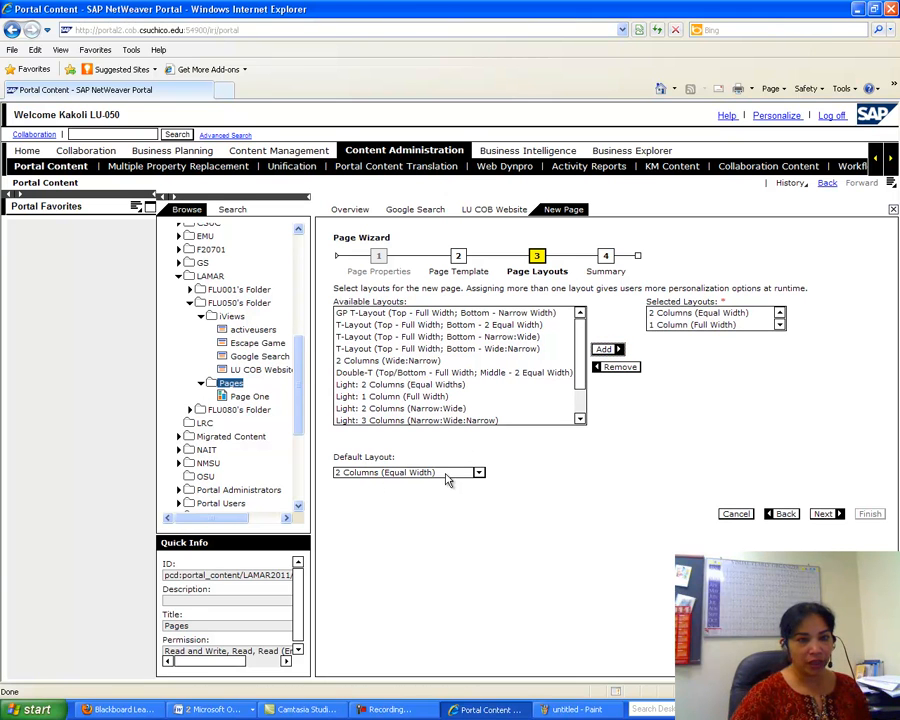
left_click(822, 513)
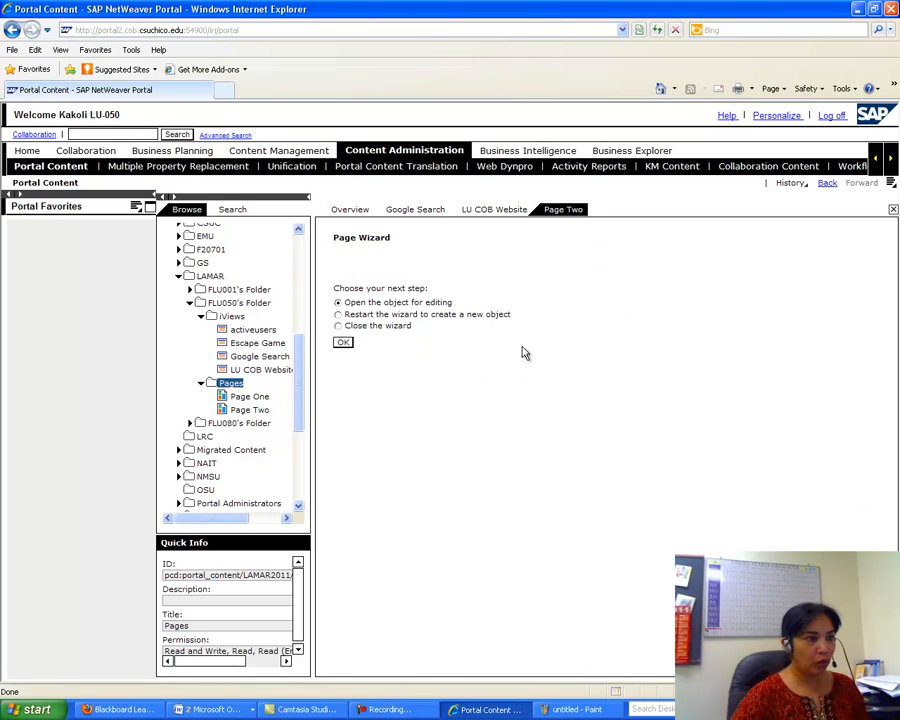
left_click(342, 344)
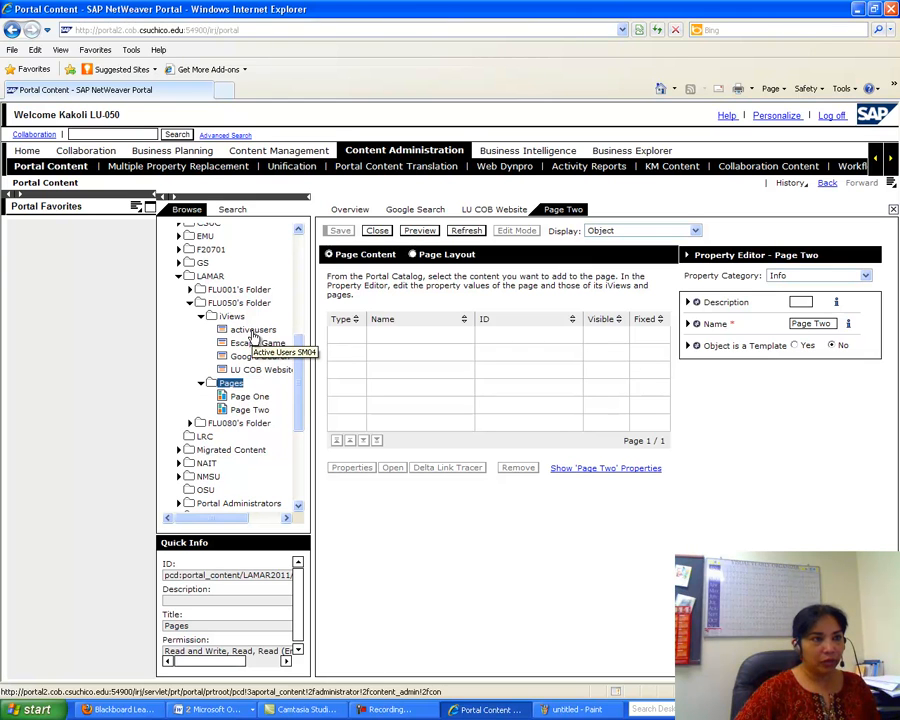
- In Page Two's layout view, add the activeusers iView as a delta link
left_click(412, 254)
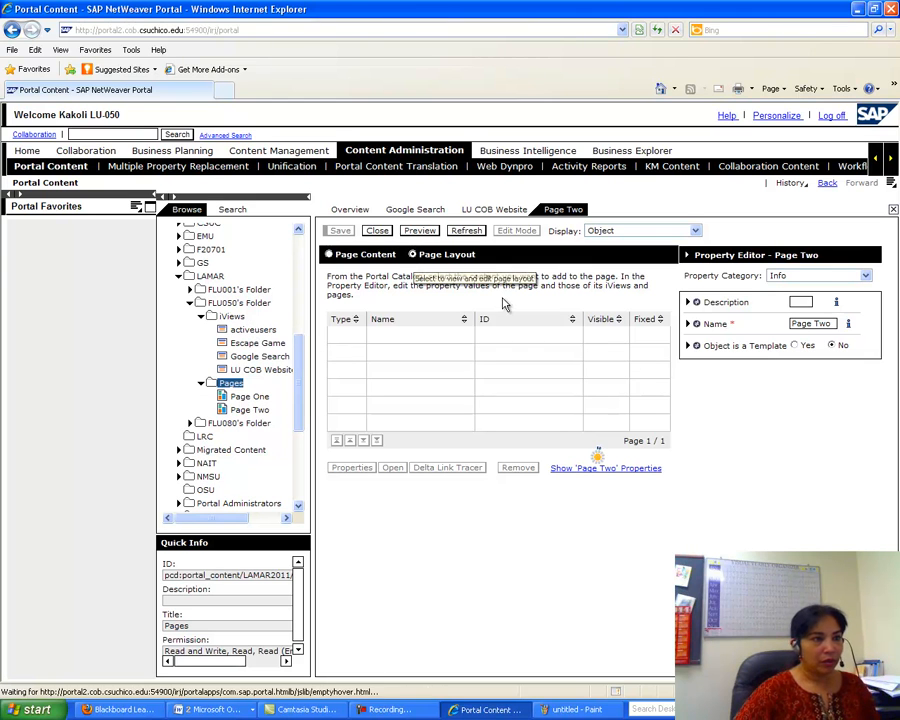
left_click(254, 330)
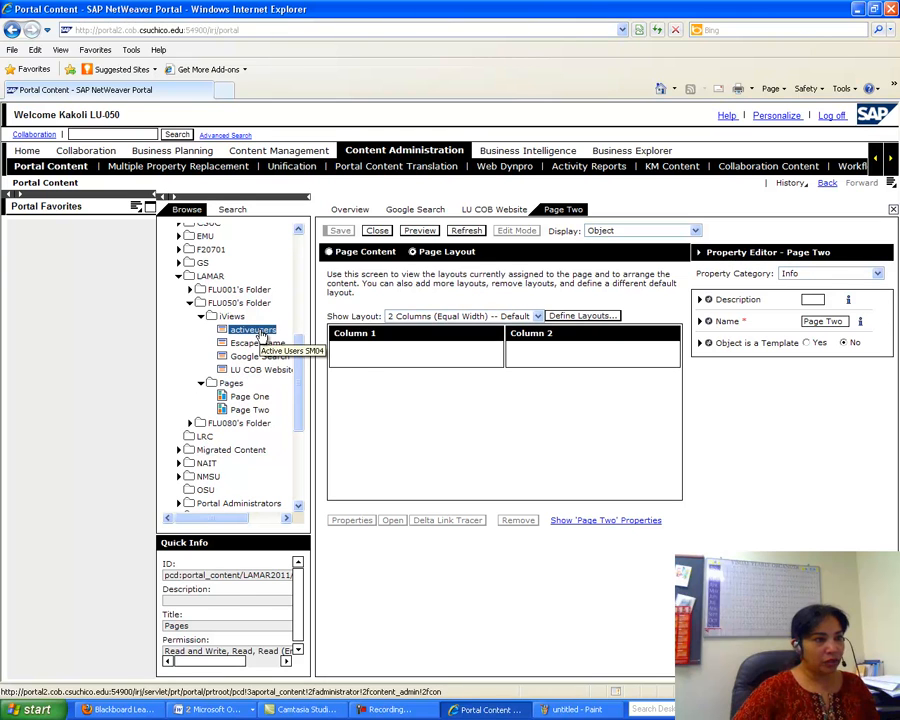
right_click(262, 334)
mouse_move(325, 352)
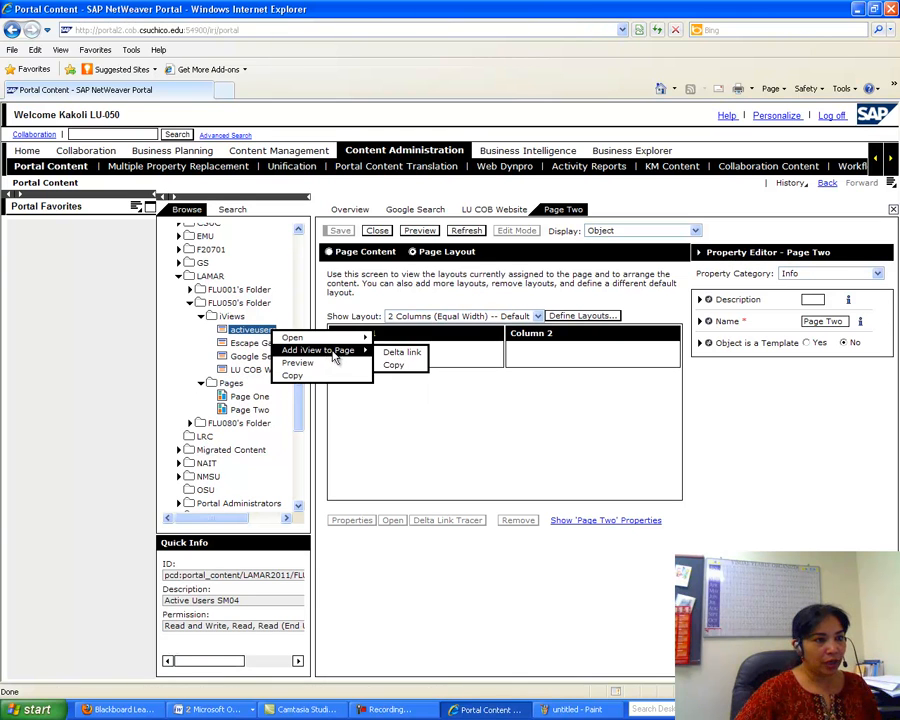
left_click(393, 353)
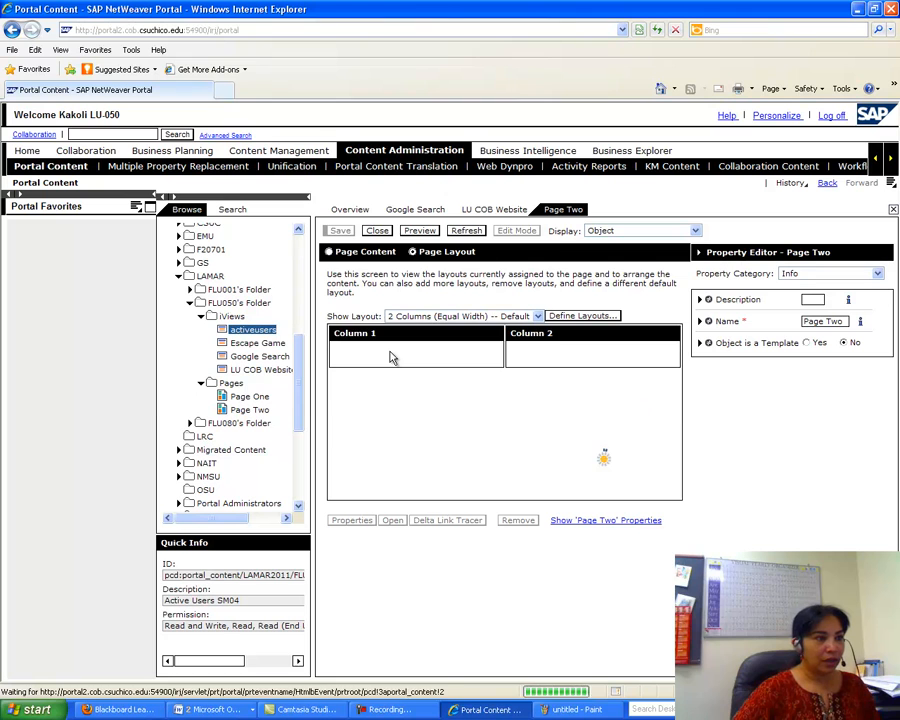
- Add the Escape Game iView as a delta link, move it into Column 2, and save Page Two
left_click(247, 346)
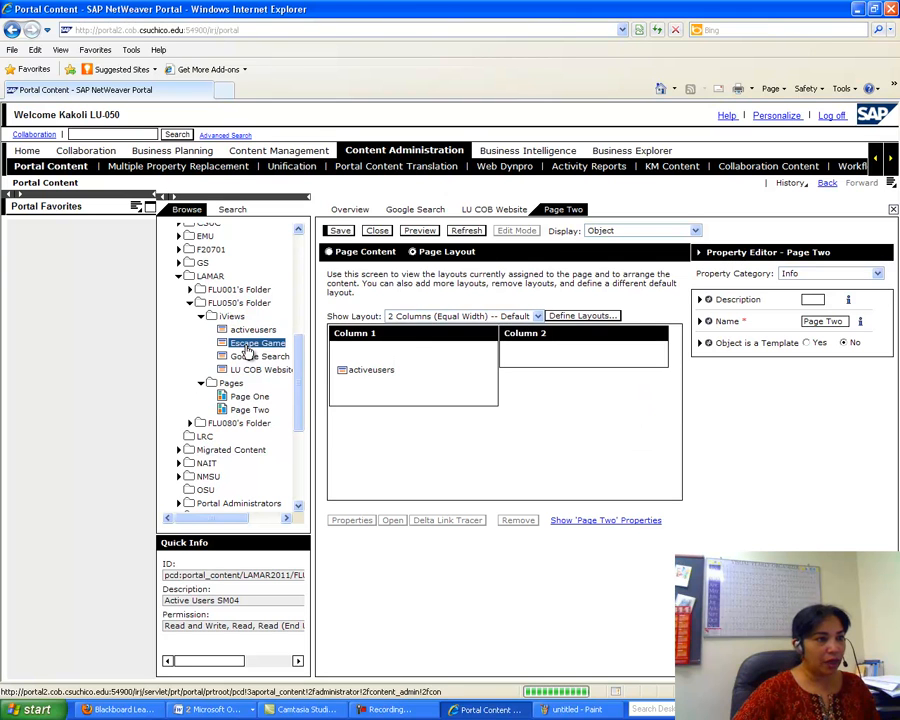
right_click(249, 346)
mouse_move(295, 368)
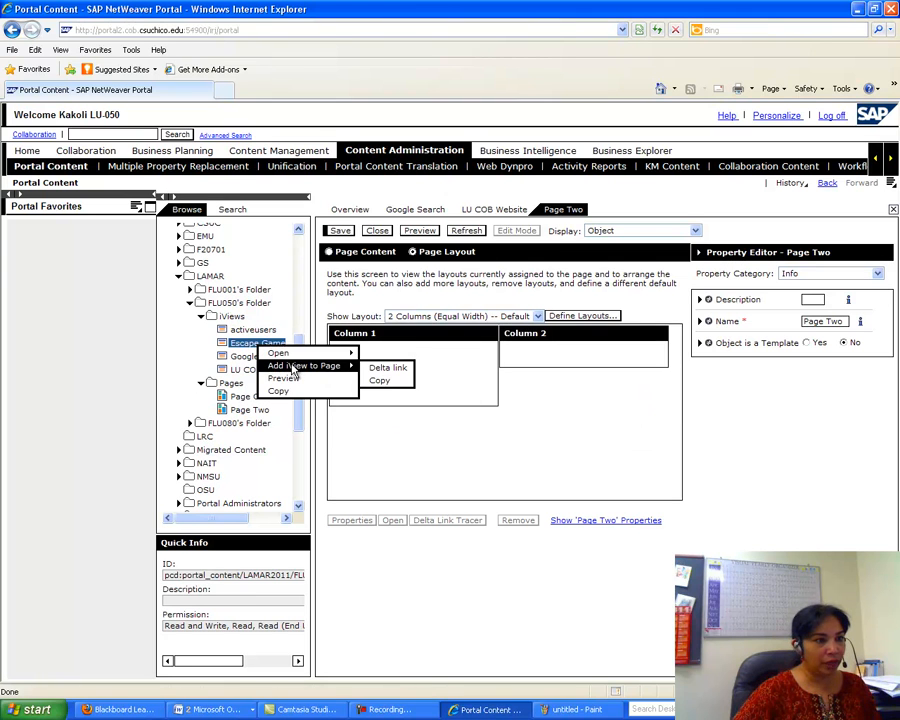
left_click(379, 367)
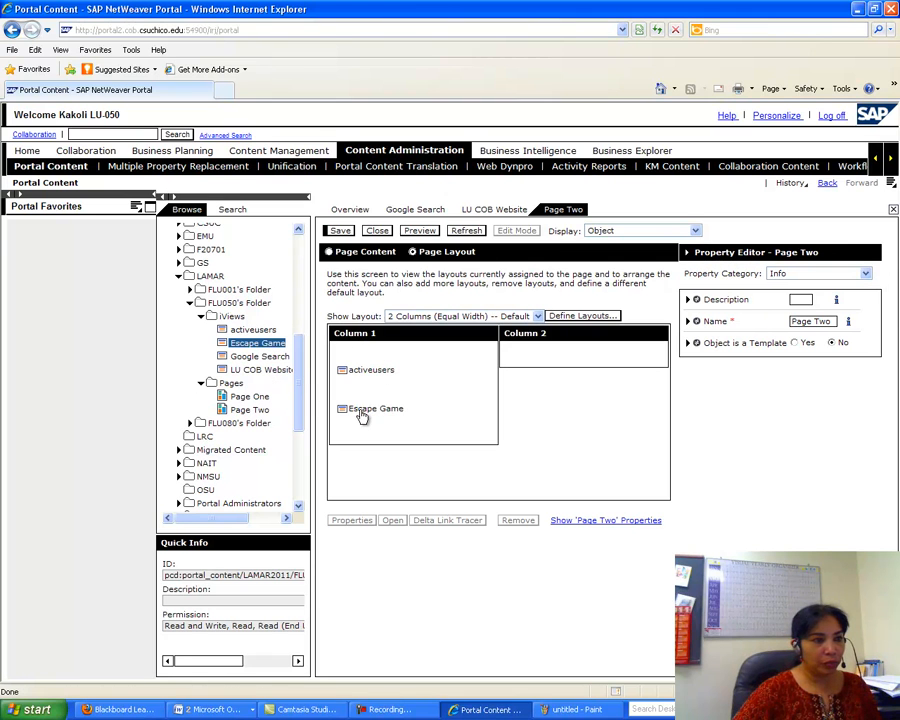
left_click_drag(361, 416, 549, 357)
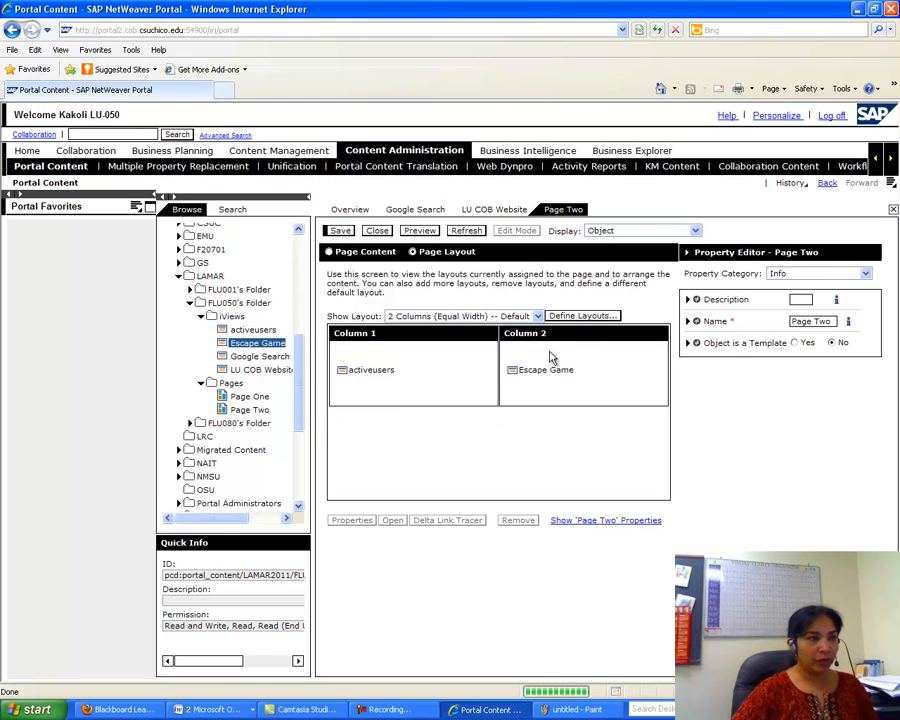
left_click(340, 232)
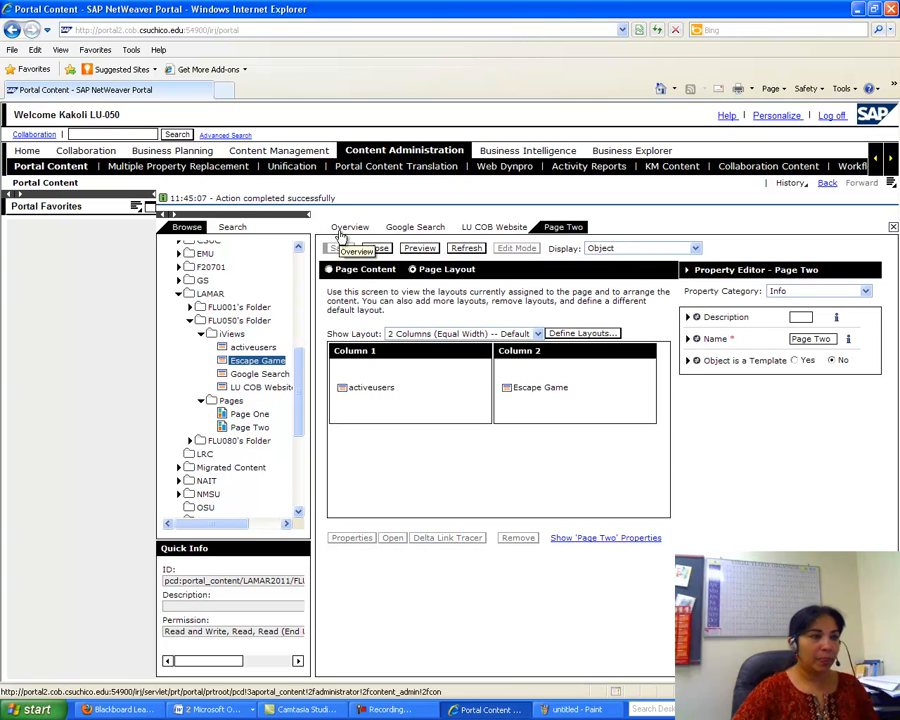
- Open the activeusers iView, enter 500 as its Appearance - Size Fixed Height, and save
left_click(255, 347)
right_click(279, 348)
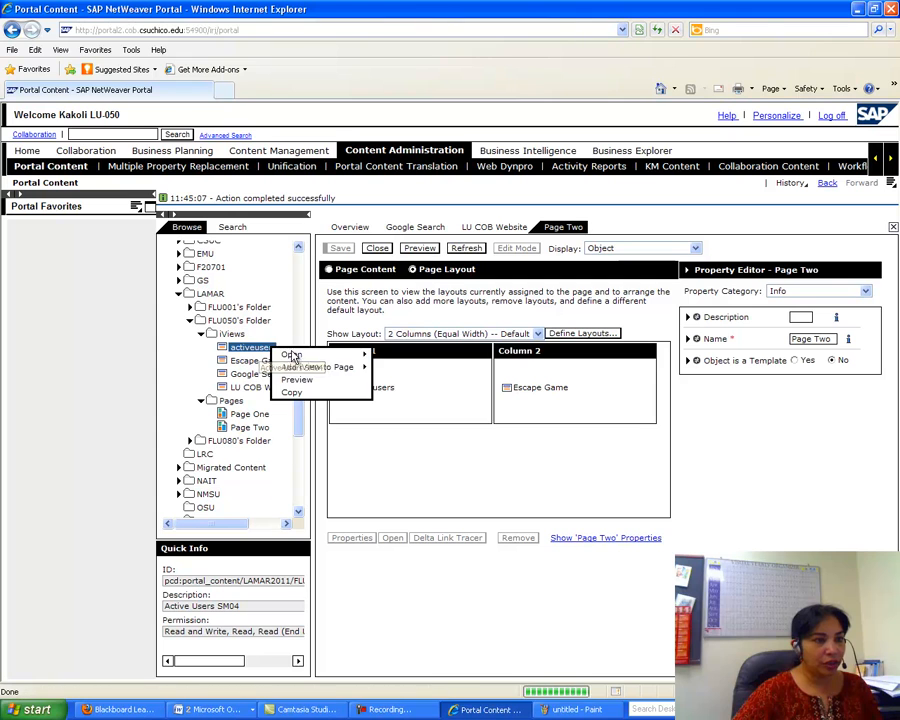
mouse_move(293, 356)
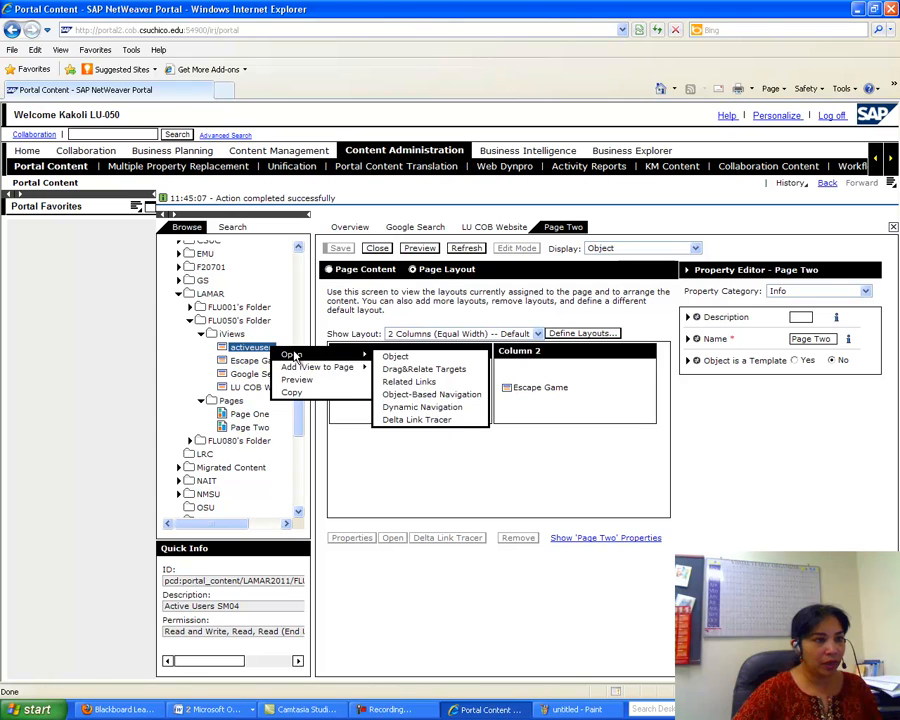
left_click(445, 358)
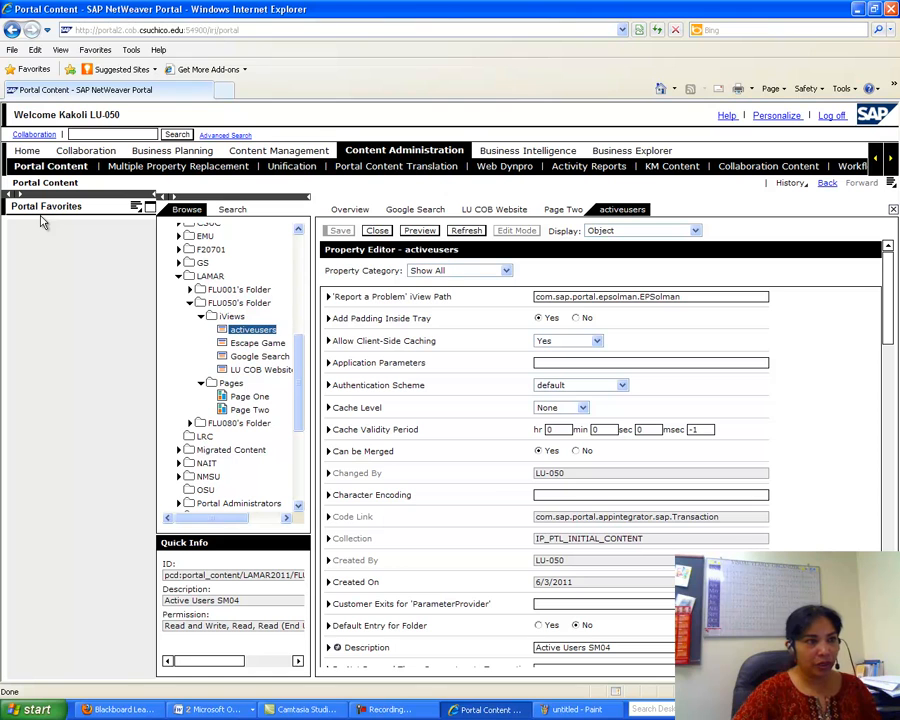
left_click(506, 270)
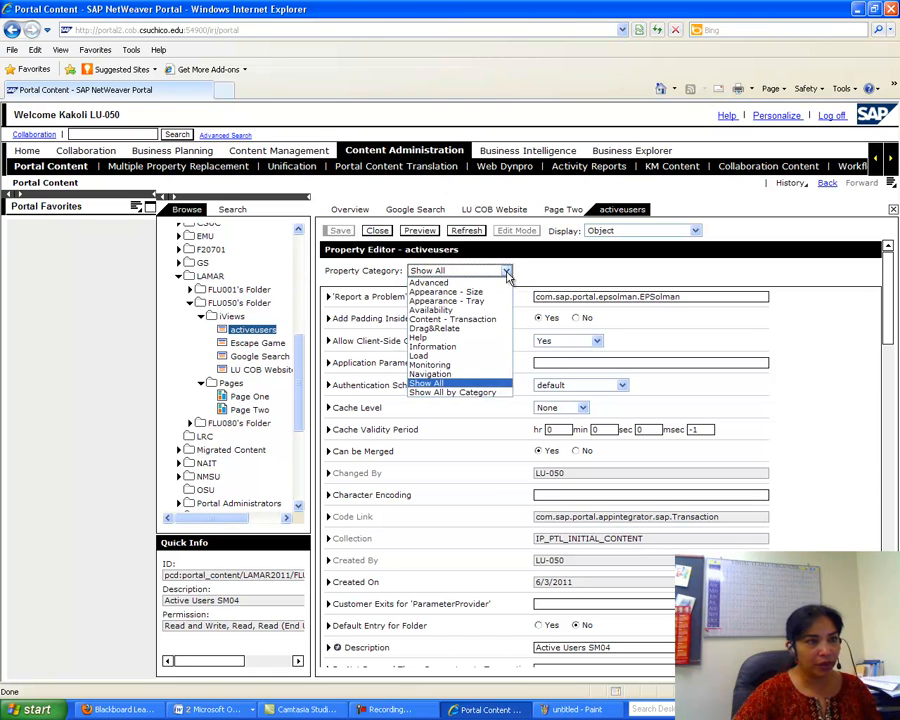
left_click(489, 292)
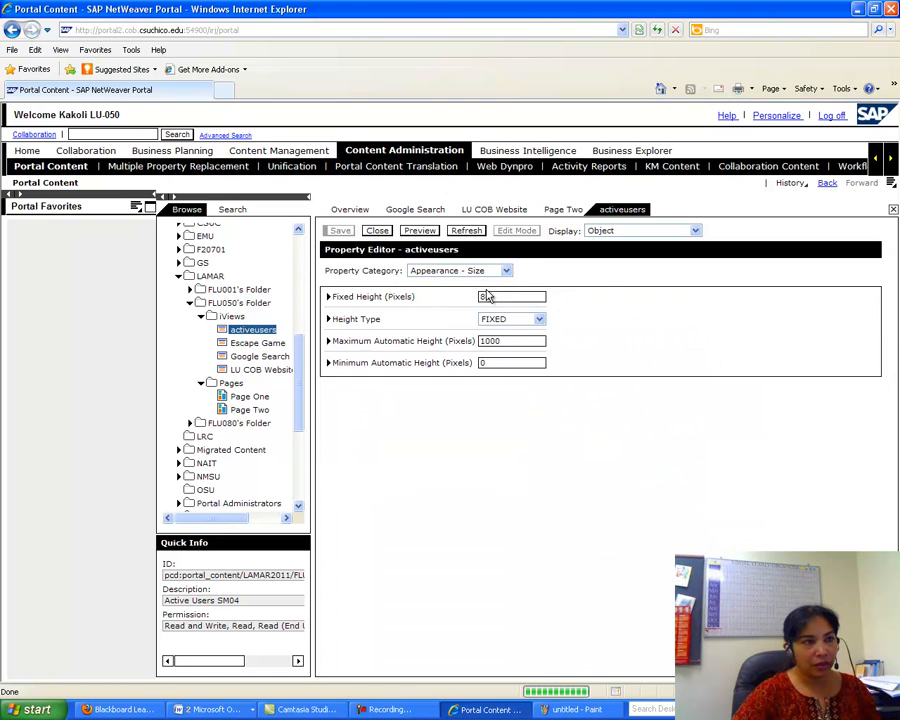
left_click_drag(498, 297, 480, 297)
type("500")
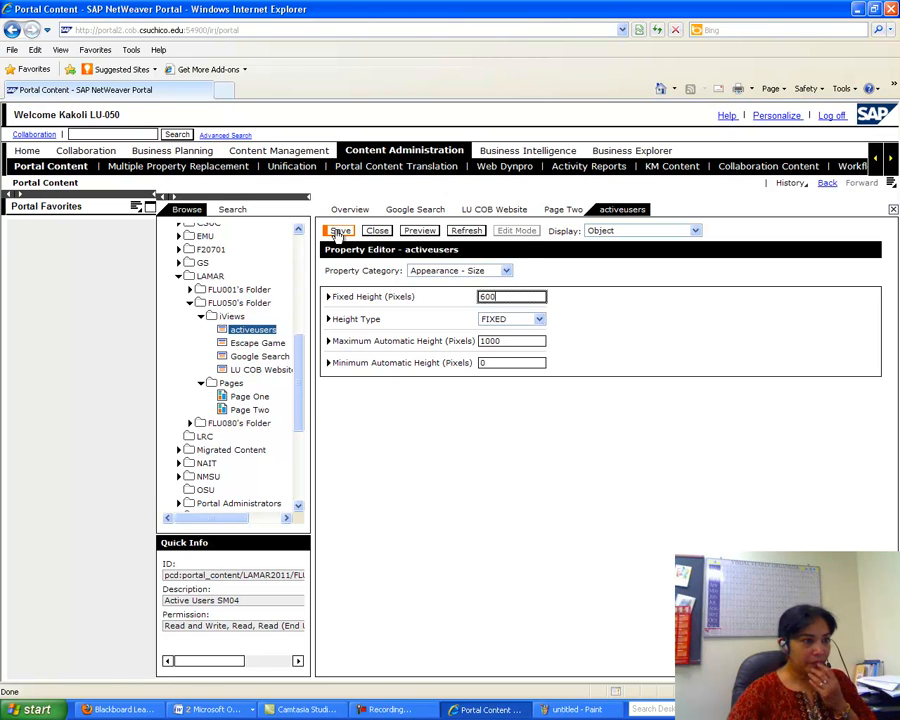
left_click(338, 232)
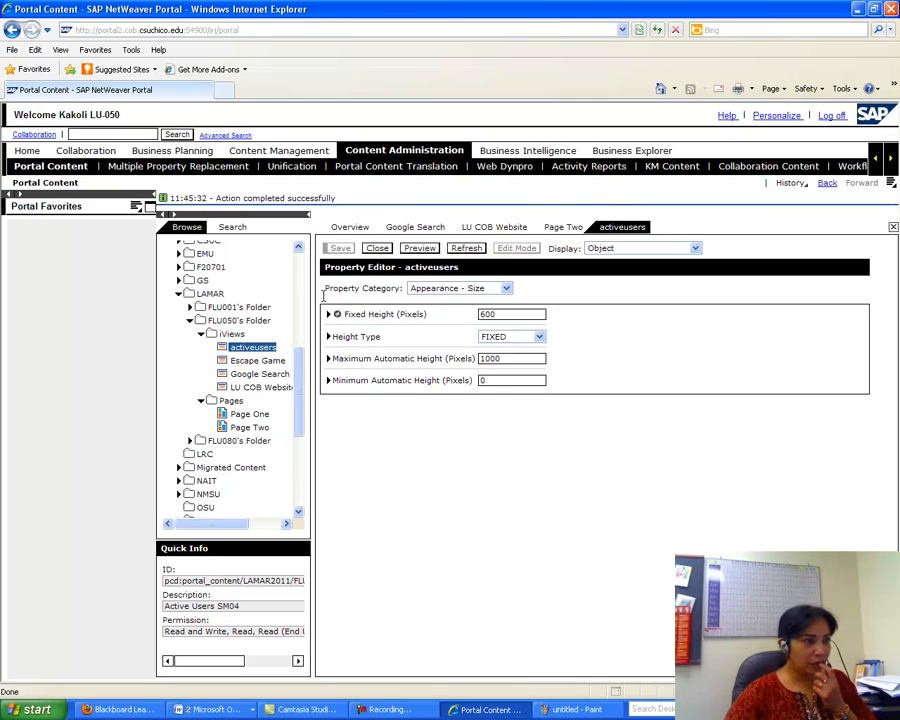
- Open the Escape Game iView, set its Appearance - Size Fixed Height to 600 pixels, and save
left_click(250, 361)
right_click(258, 363)
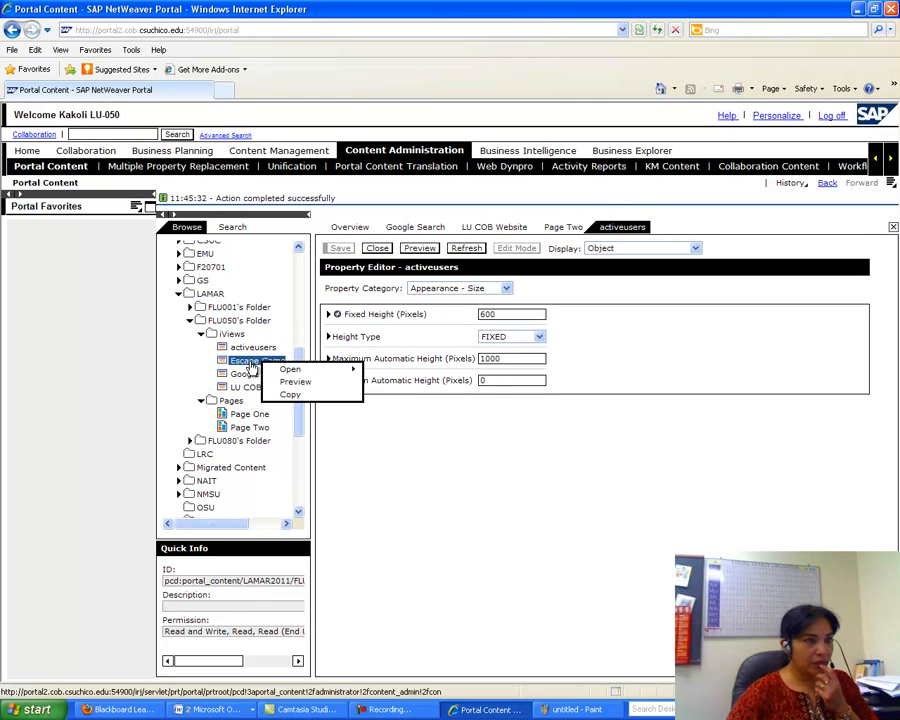
mouse_move(291, 368)
left_click(382, 372)
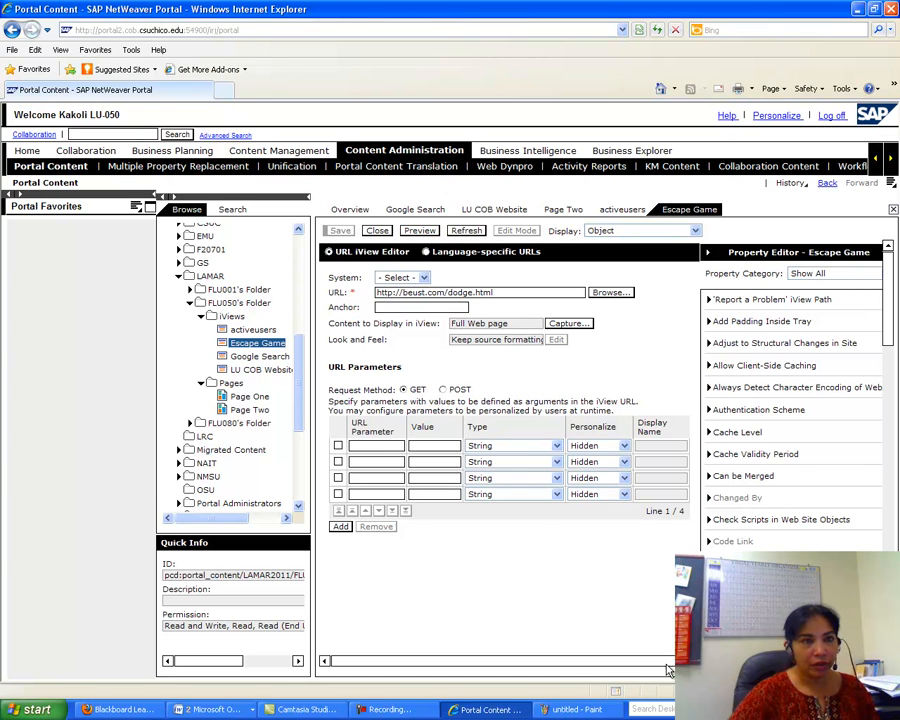
left_click_drag(666, 664, 780, 664)
left_click(701, 273)
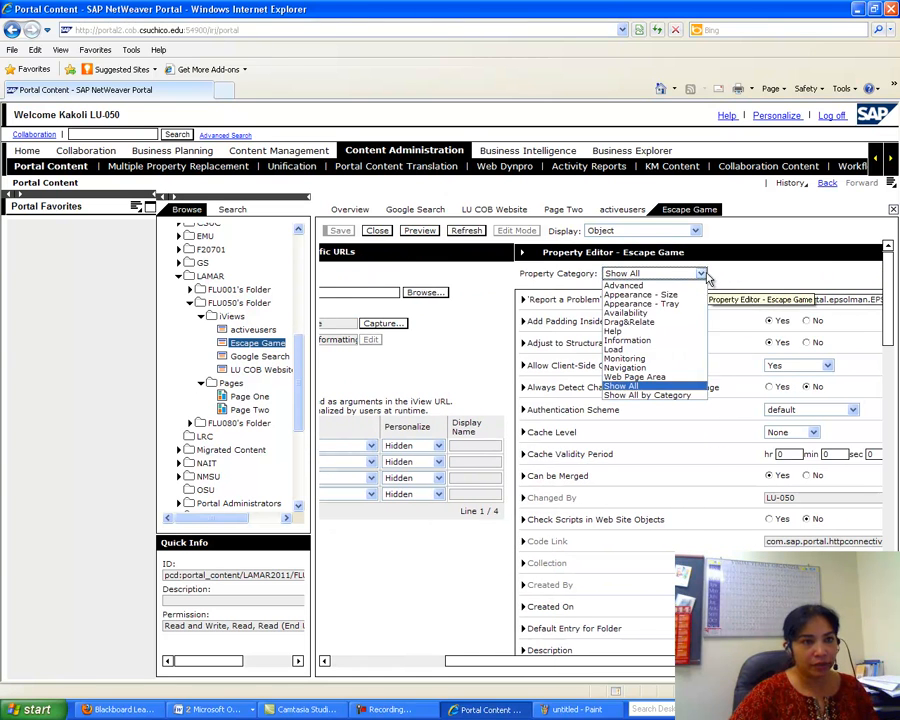
left_click(666, 297)
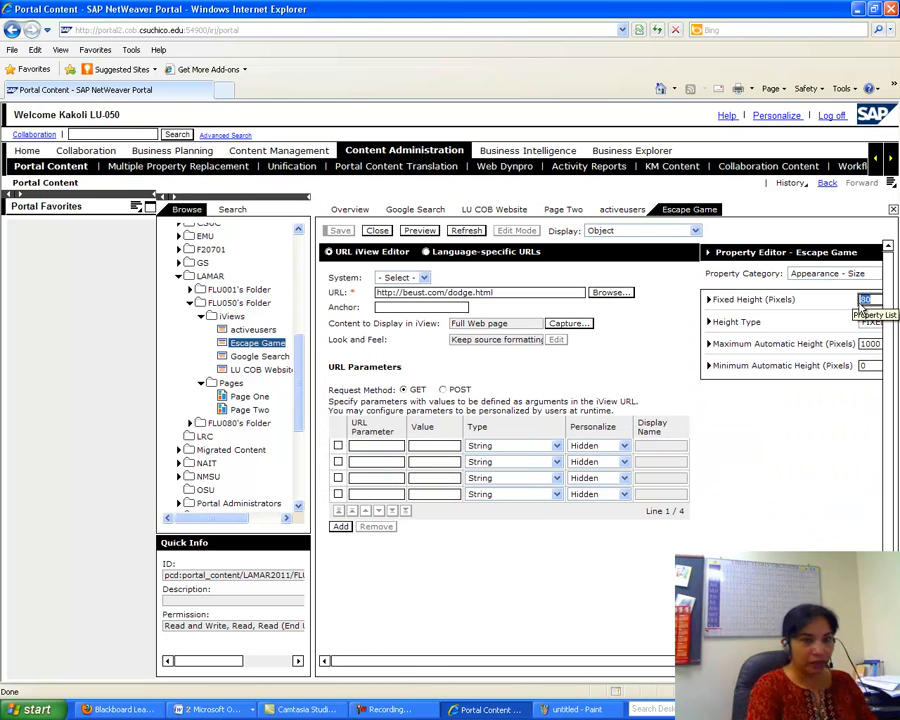
type("600")
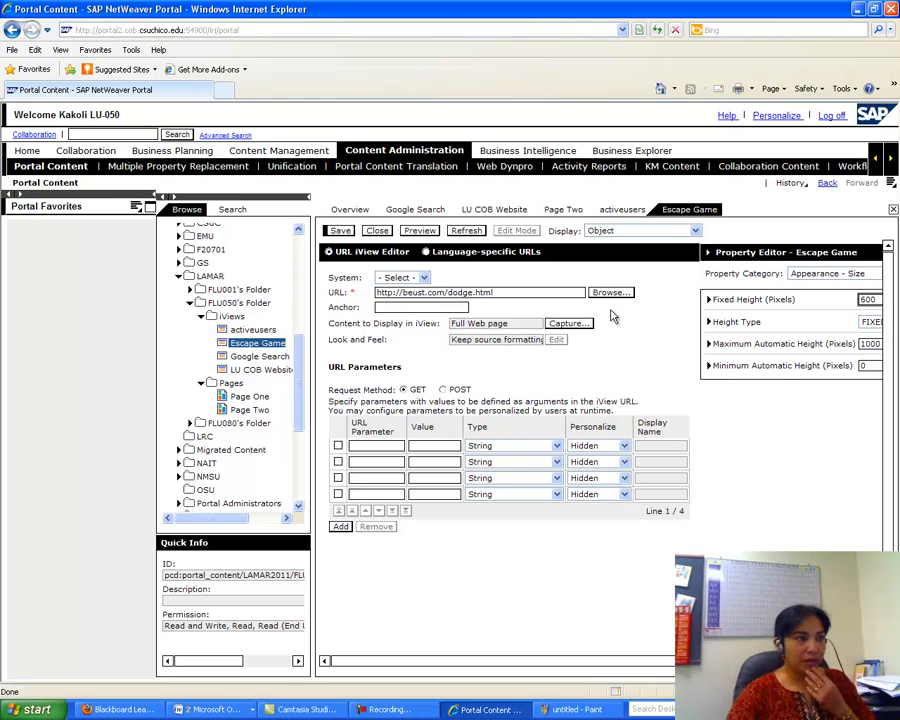
left_click(340, 230)
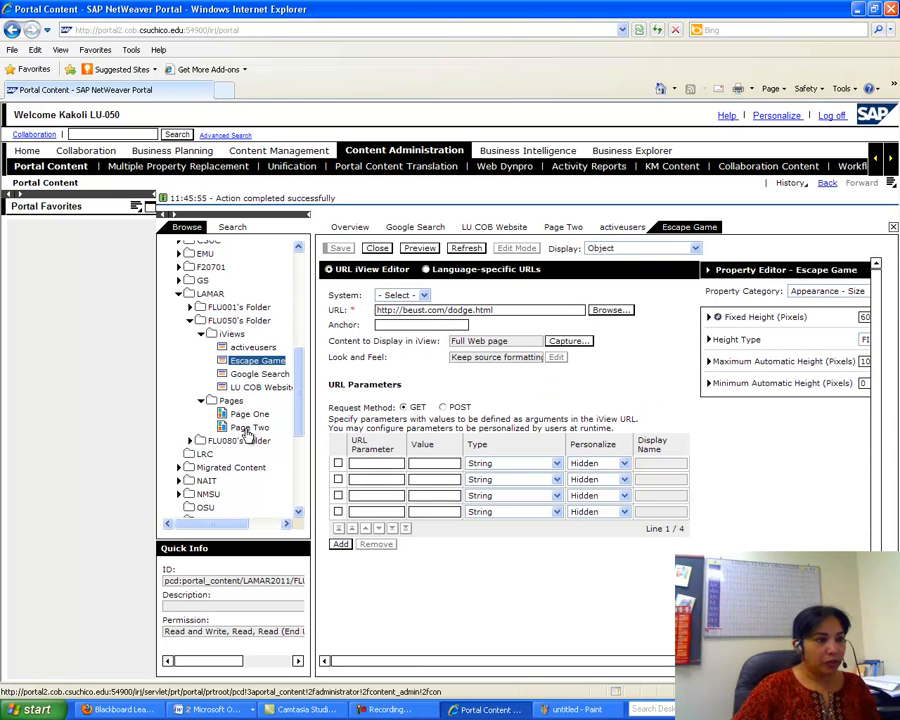
- Preview Page Two in a new, maximized window
left_click(248, 428)
right_click(248, 430)
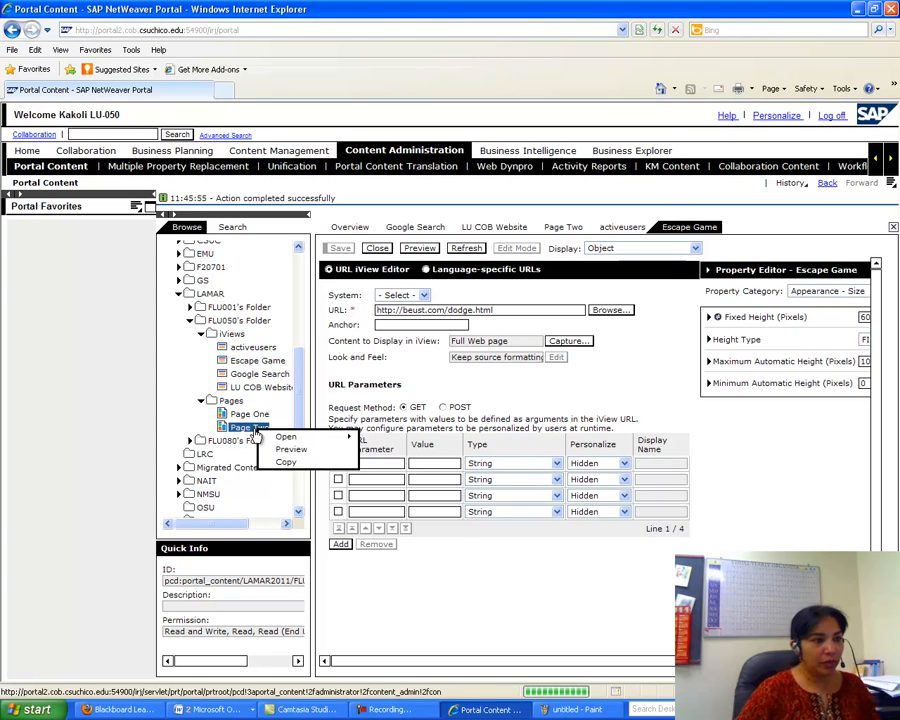
left_click(291, 448)
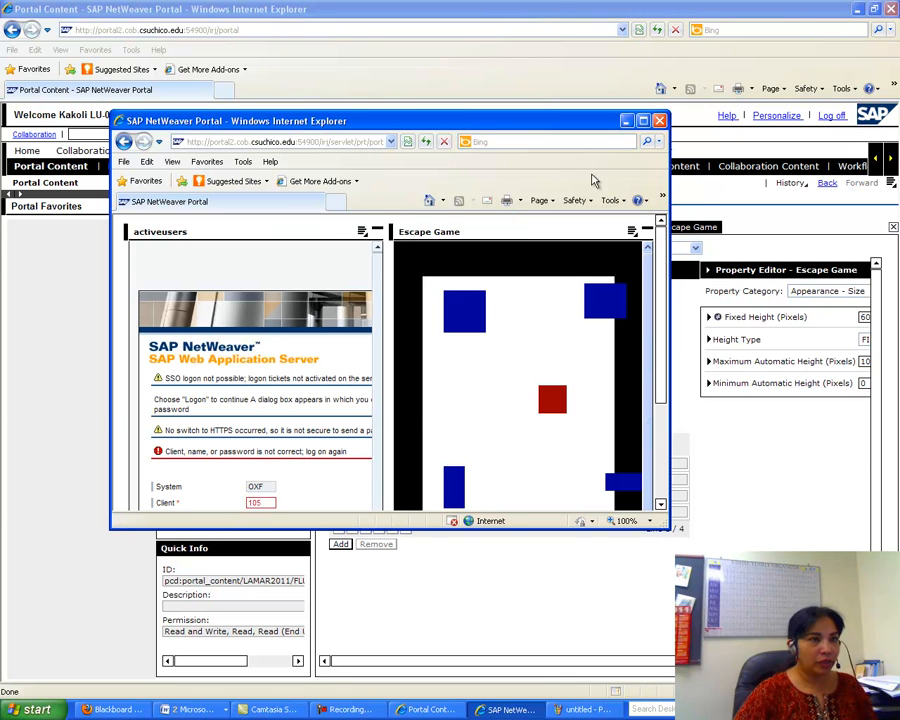
left_click(642, 120)
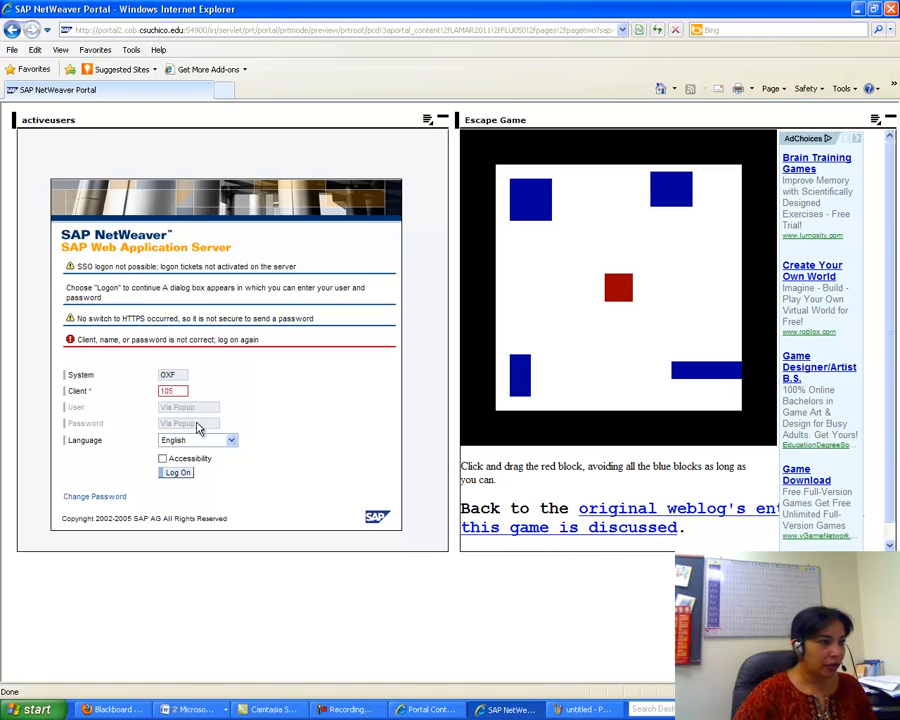
- Log on in the preview with the user's credentials to show the active users list
left_click_drag(202, 412, 158, 413)
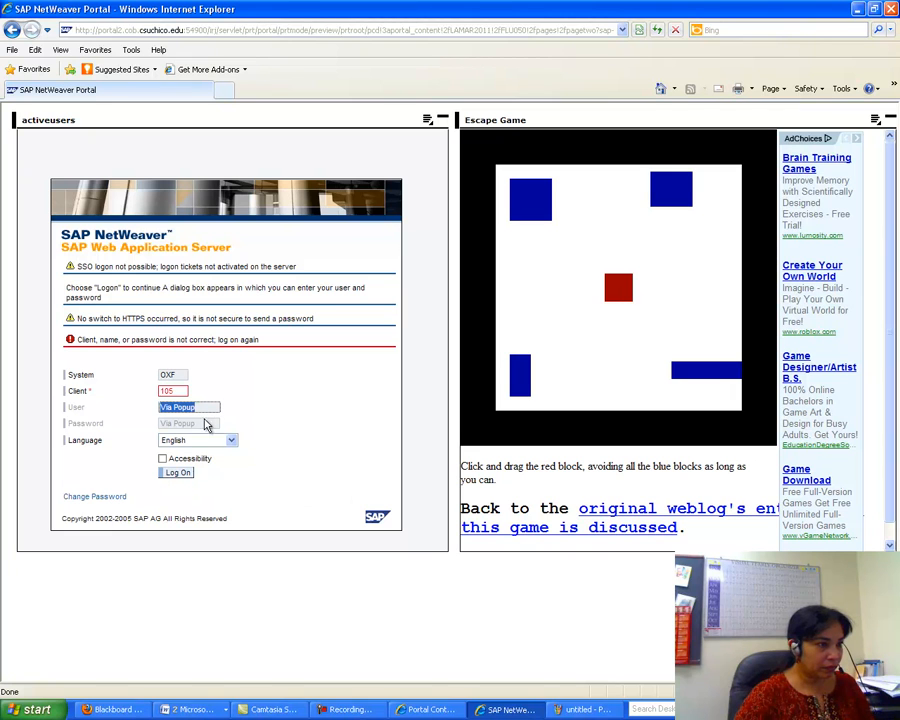
left_click_drag(202, 406, 156, 408)
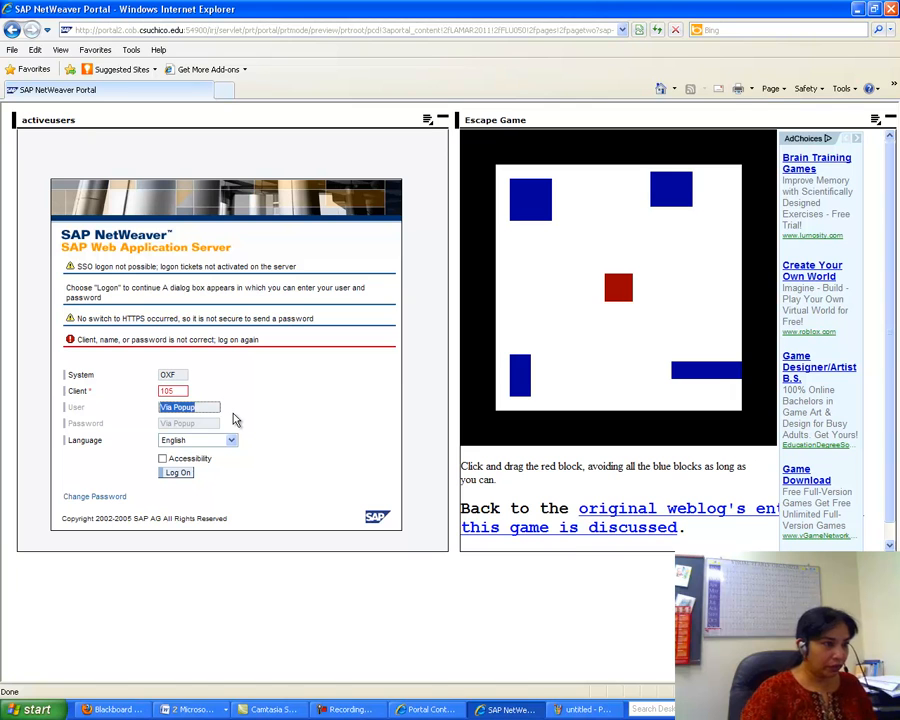
left_click(178, 472)
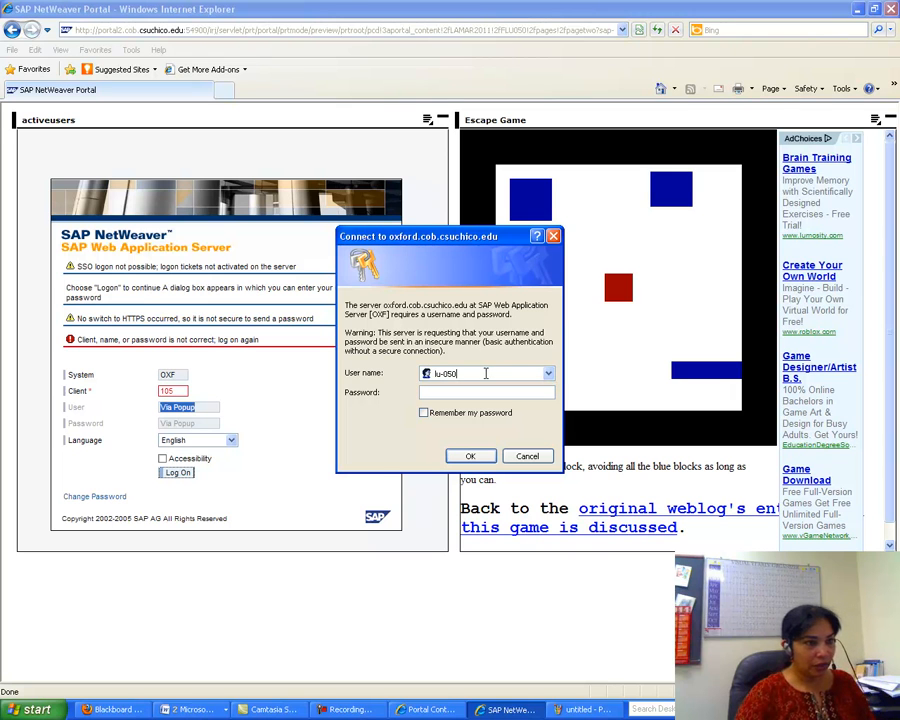
left_click(459, 392)
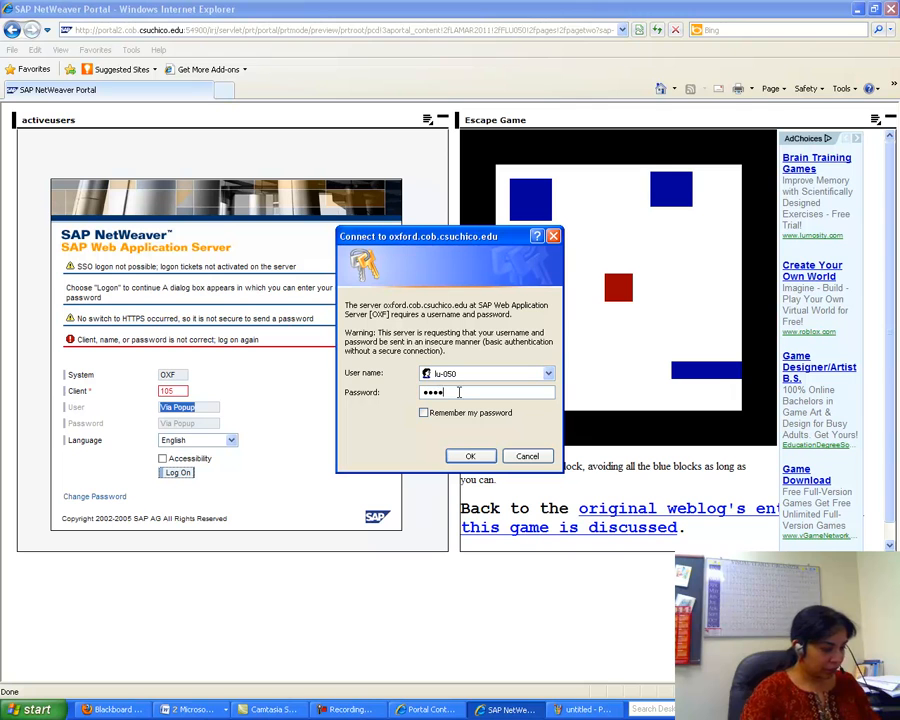
left_click(460, 456)
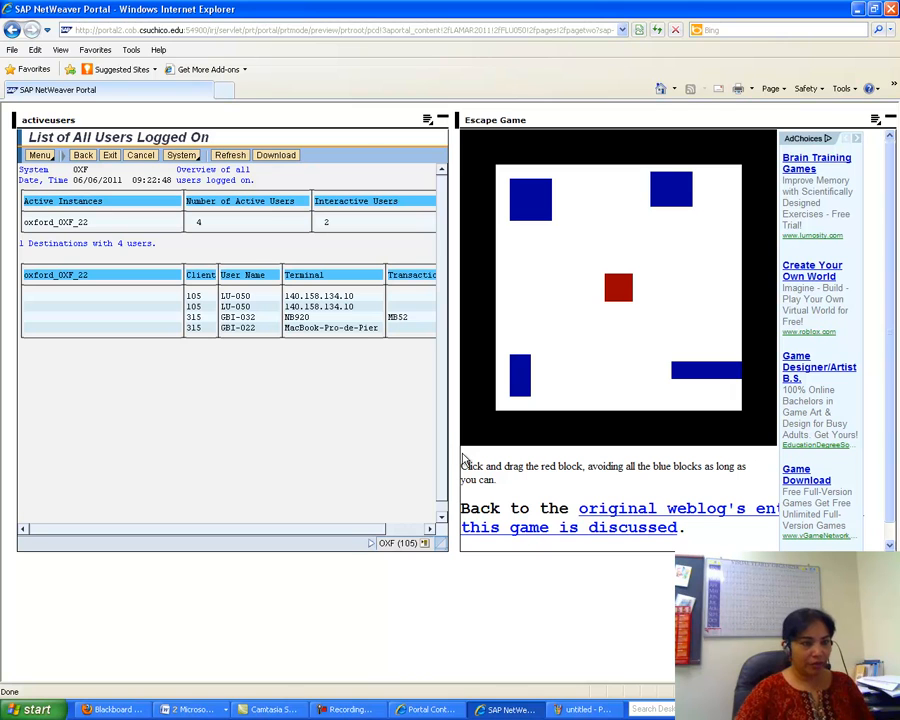
- Return to the SAP EP Assignment 2 Word document and scroll to the next instructions
left_click(188, 709)
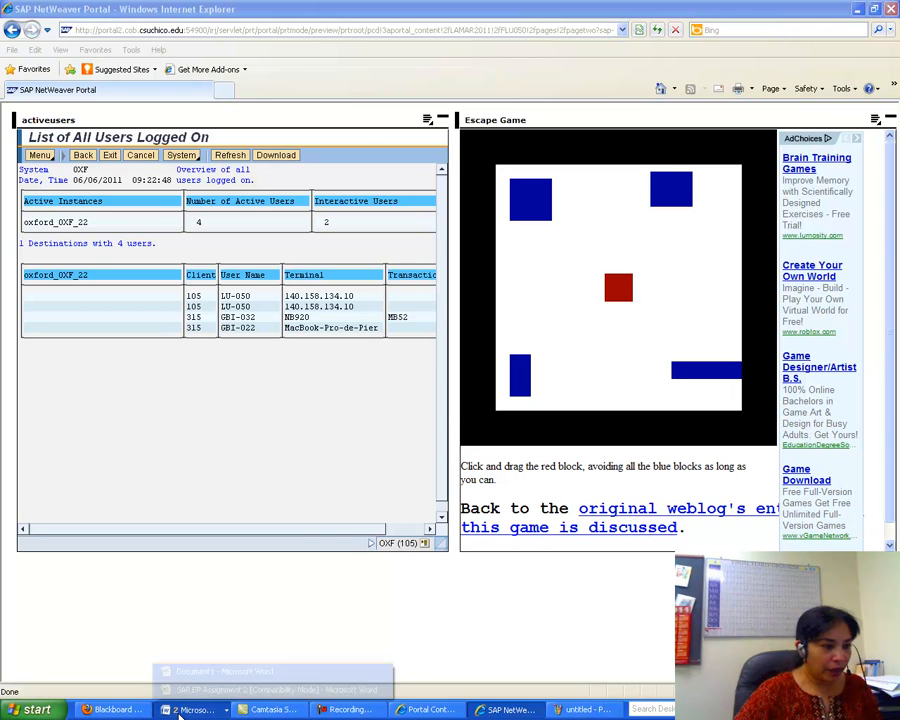
left_click(183, 697)
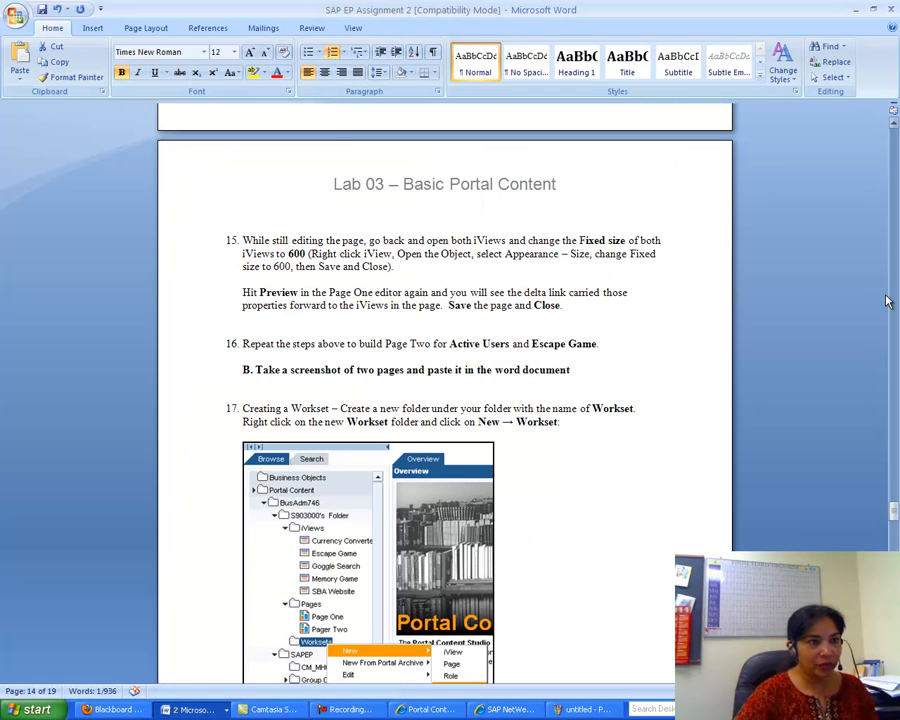
left_click_drag(893, 510, 895, 522)
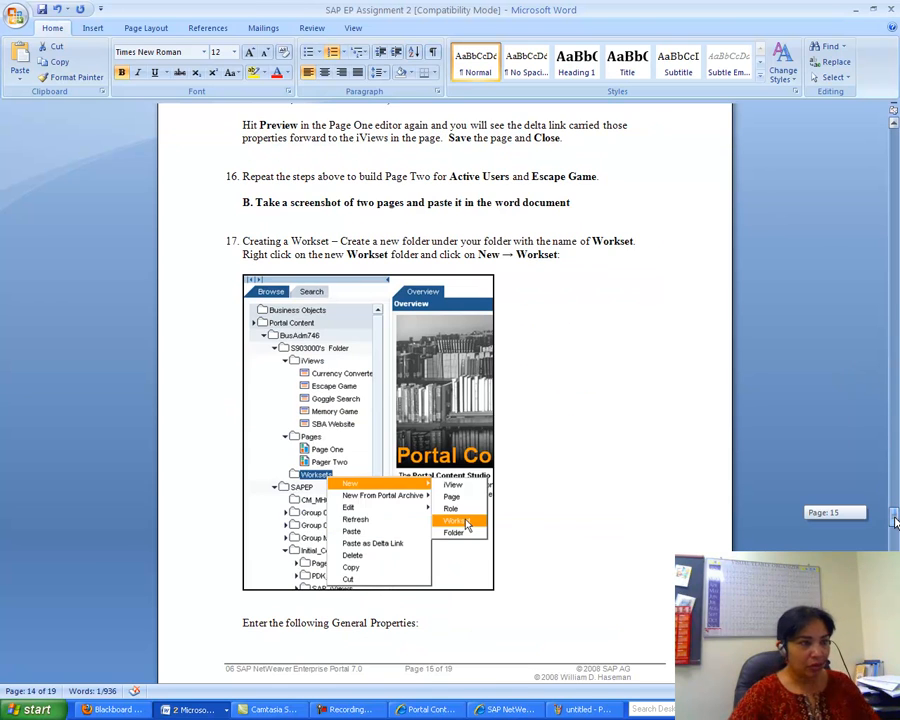
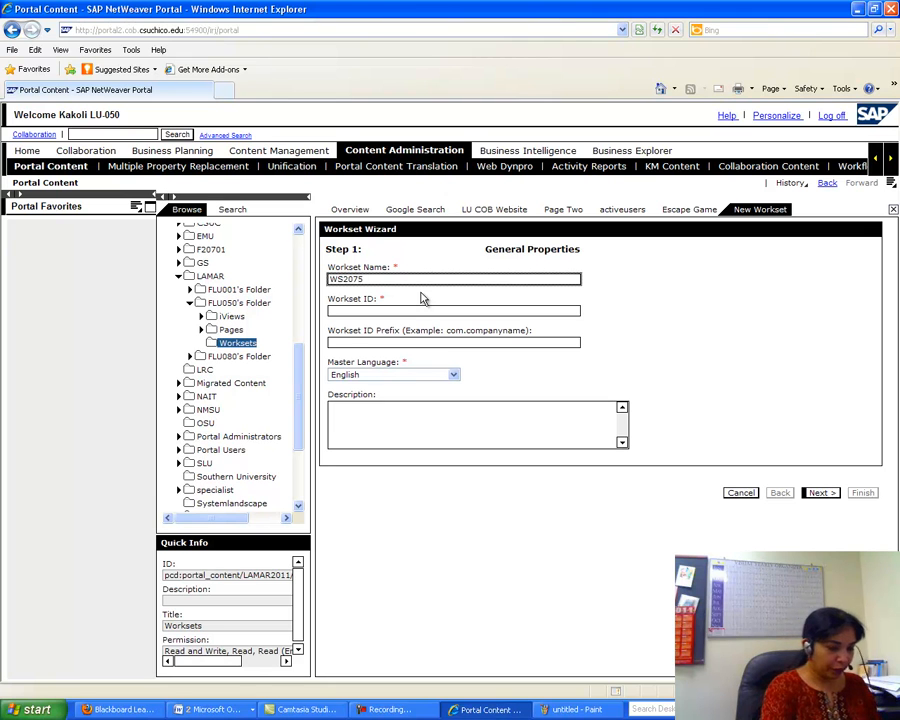
- Paste WS20750 as the workset ID, change it to lowercase ws20750, and finish the workset
left_click(335, 311)
right_click(352, 308)
left_click(377, 355)
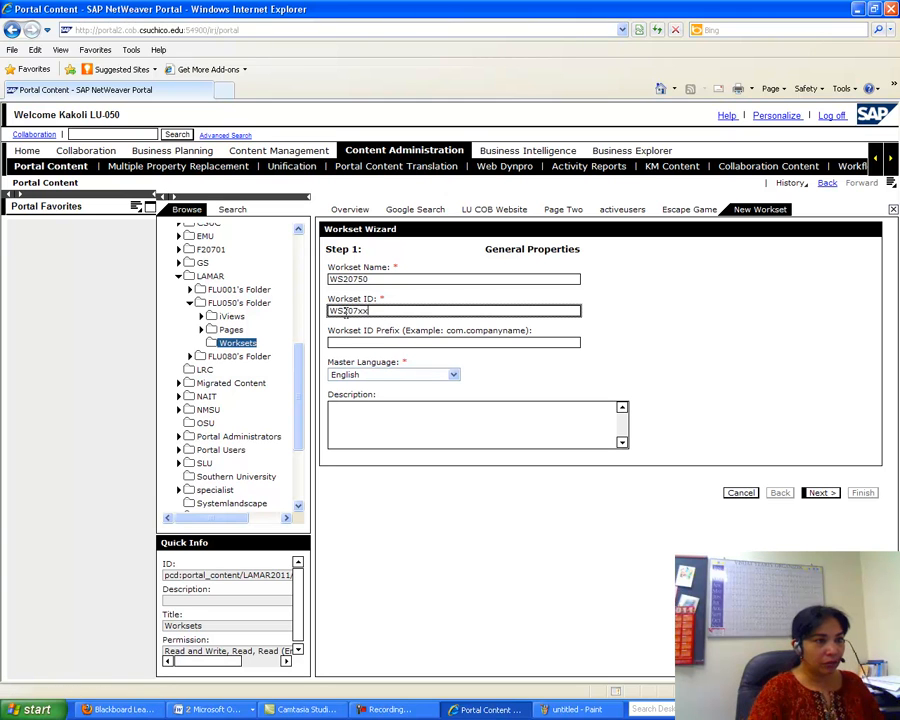
key("BackSpace")
key("BackSpace")
type("ws20750")
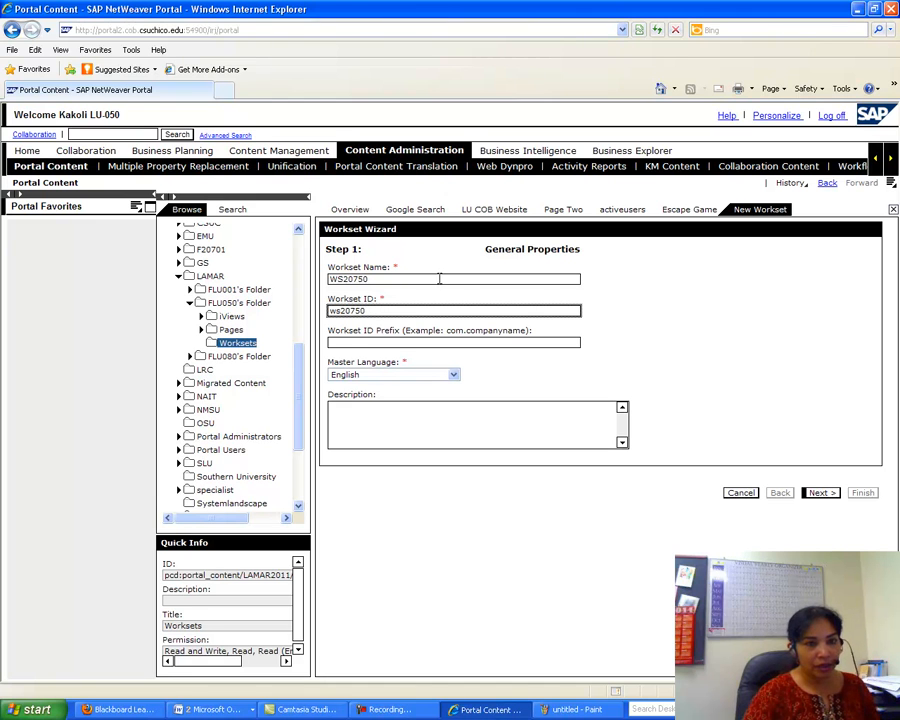
left_click(818, 494)
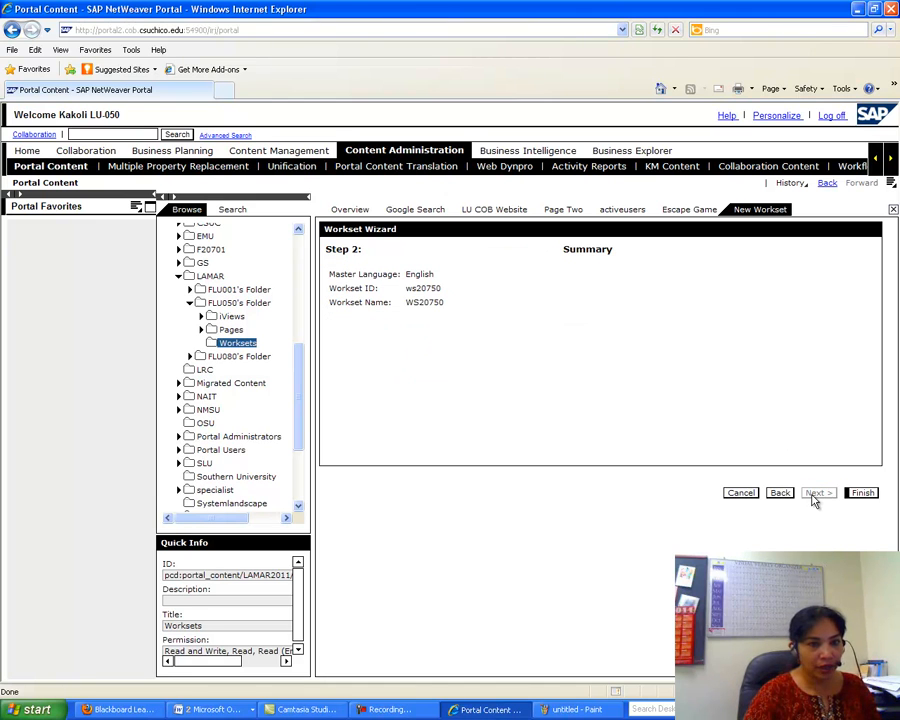
left_click(863, 492)
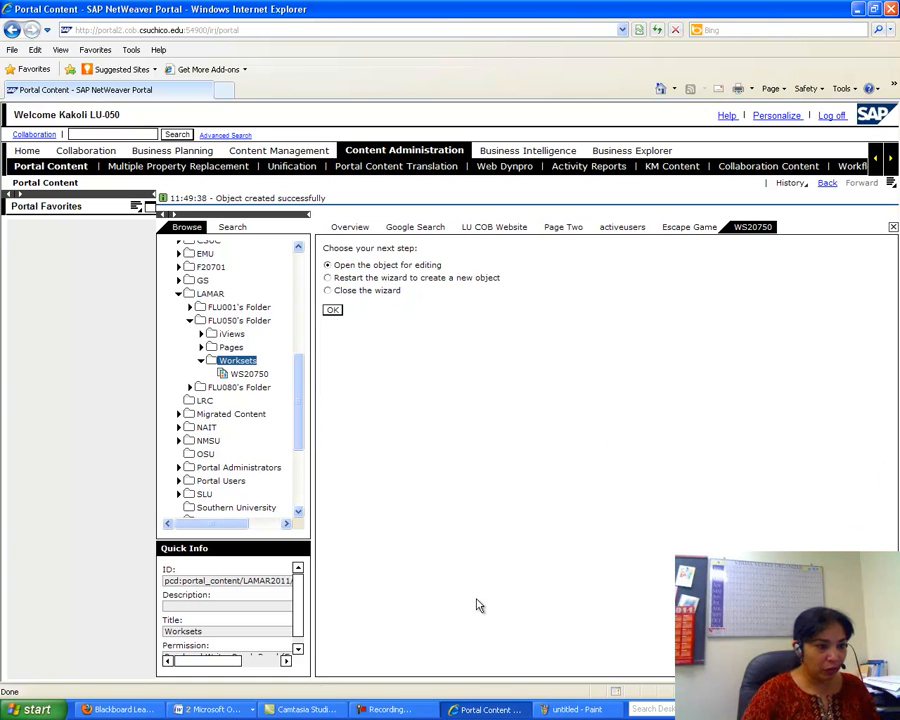
left_click(210, 709)
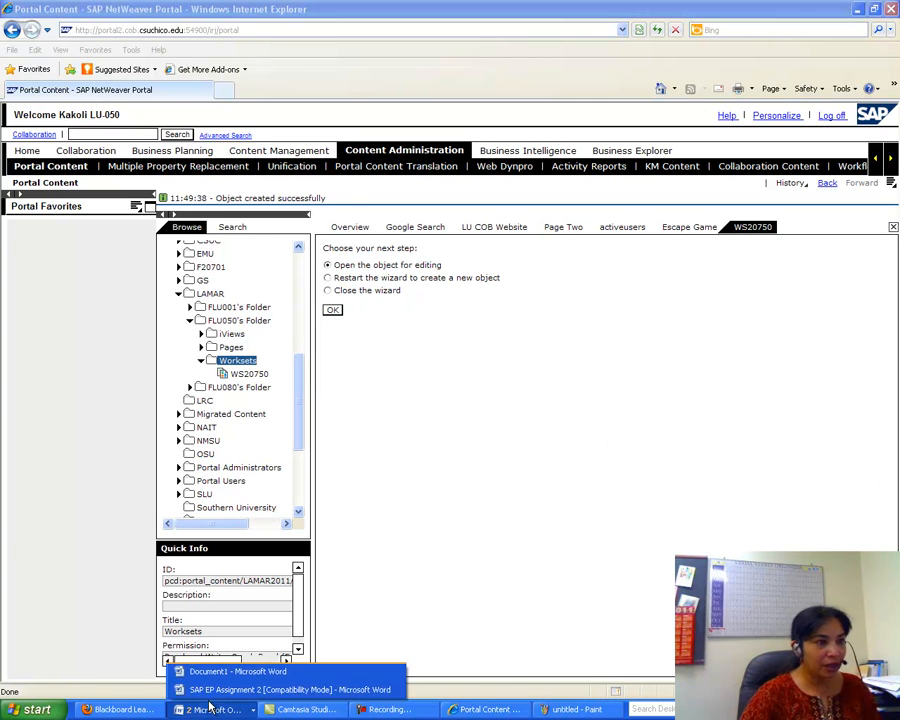
left_click(290, 690)
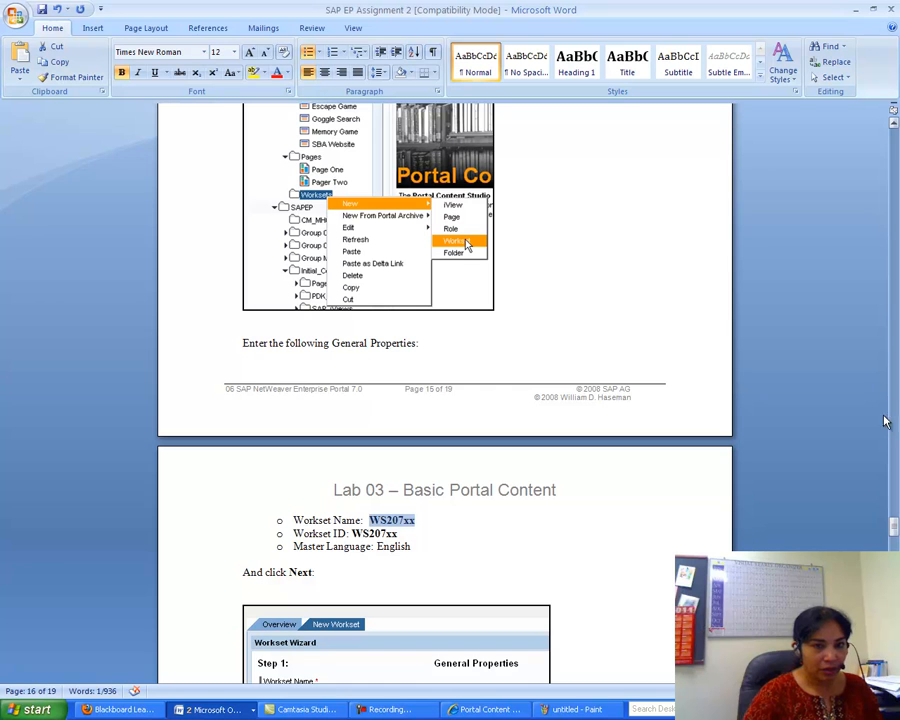
left_click_drag(895, 538, 896, 551)
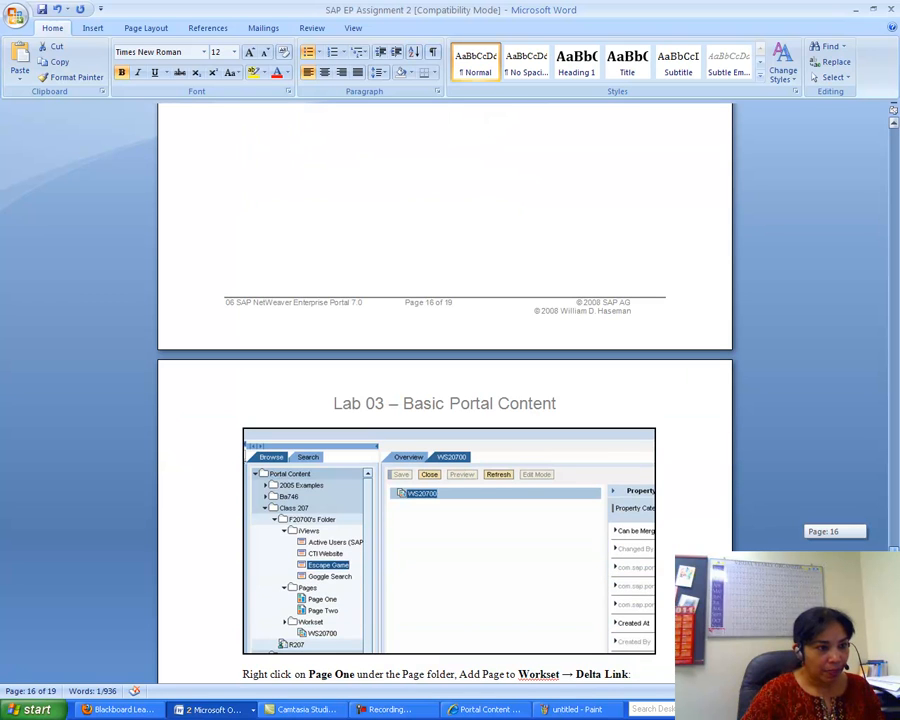
left_click_drag(896, 551, 896, 559)
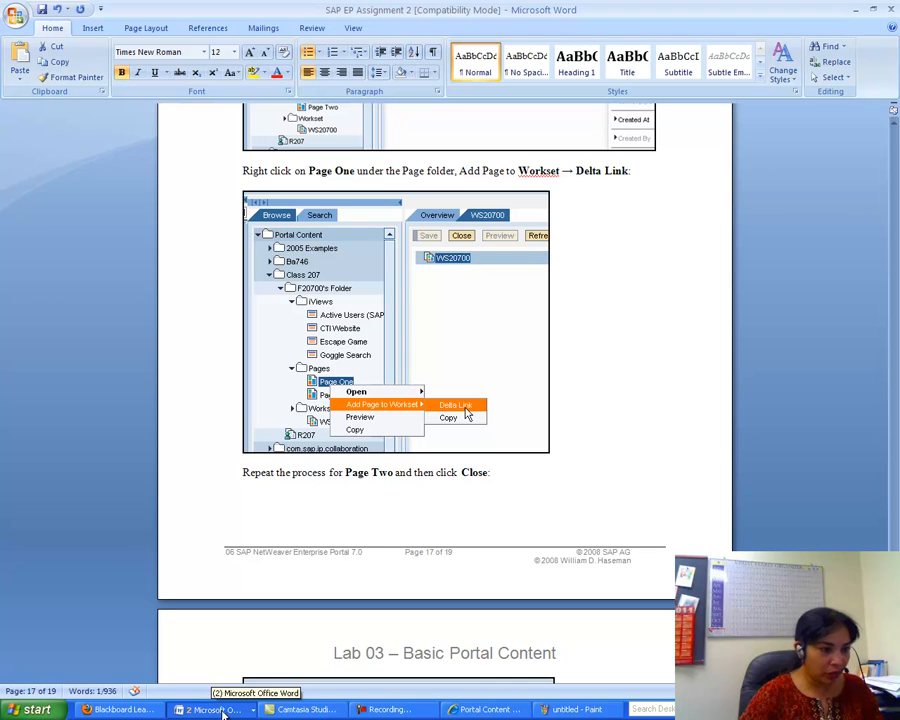
left_click(470, 709)
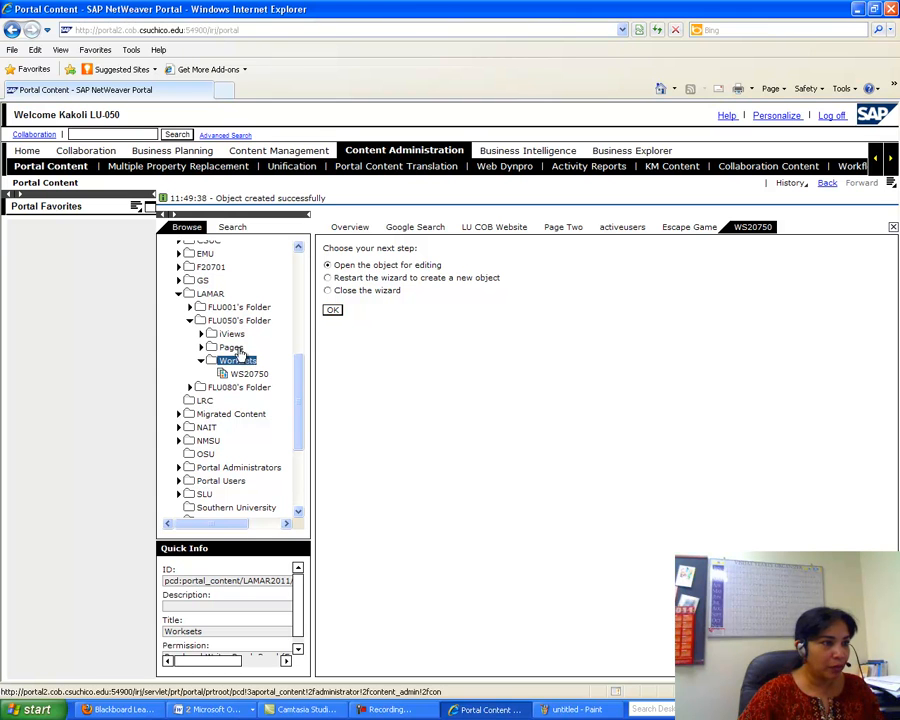
- Open the new WS20750 workset for editing
left_click(203, 347)
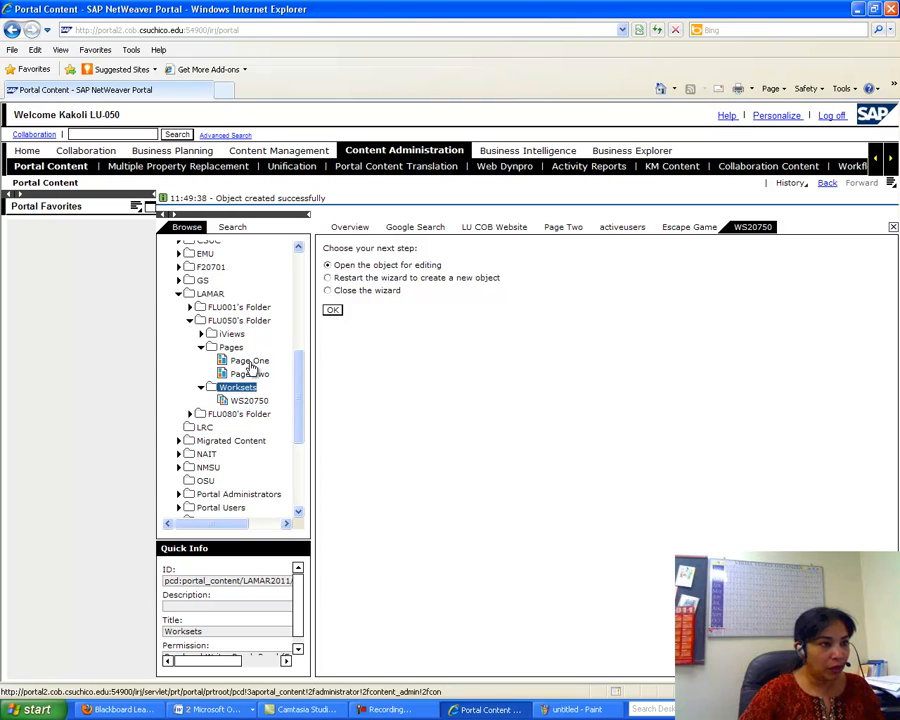
right_click(250, 363)
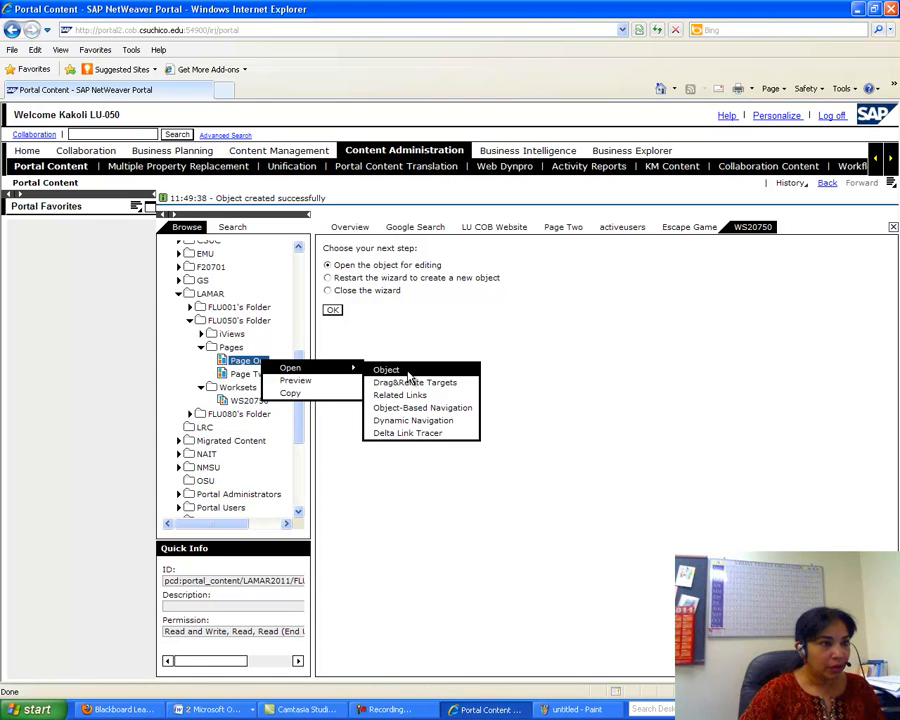
left_click(508, 320)
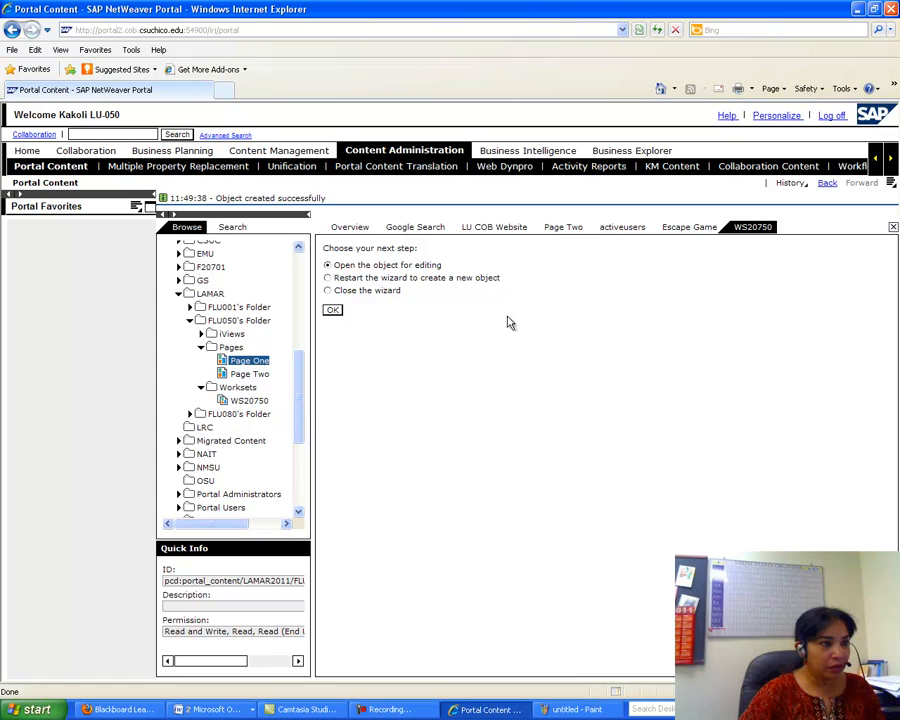
left_click(332, 312)
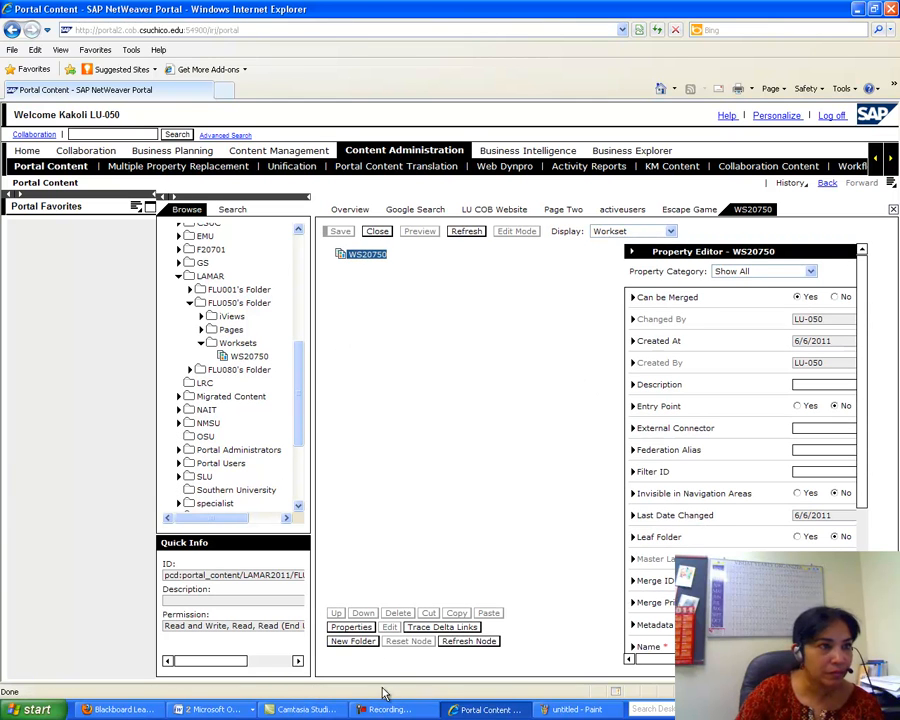
- Add Page One to workset WS20750 as a delta link
left_click(200, 330)
right_click(246, 345)
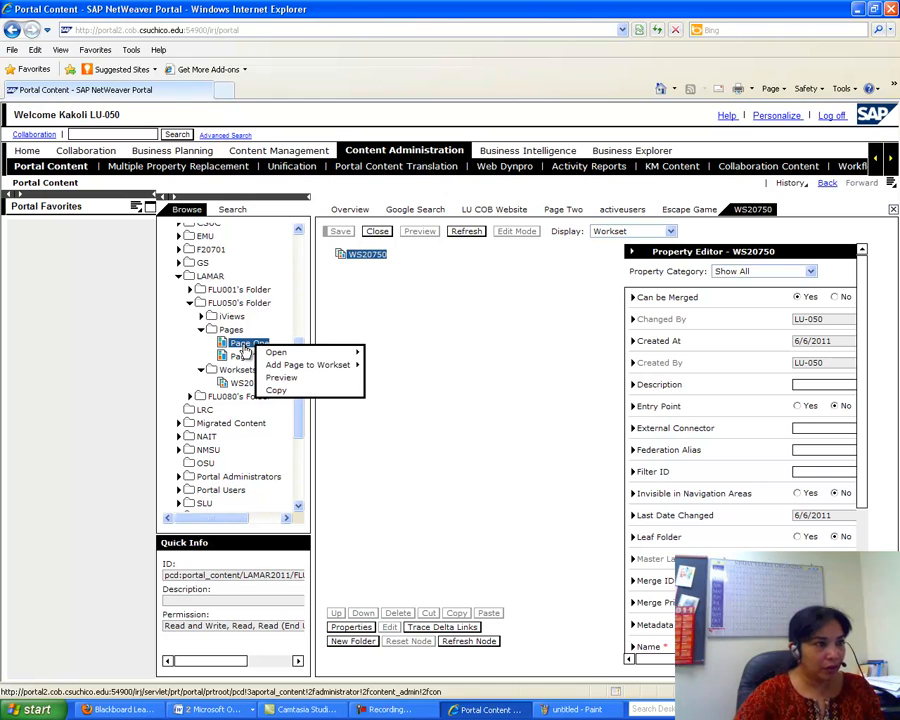
mouse_move(303, 368)
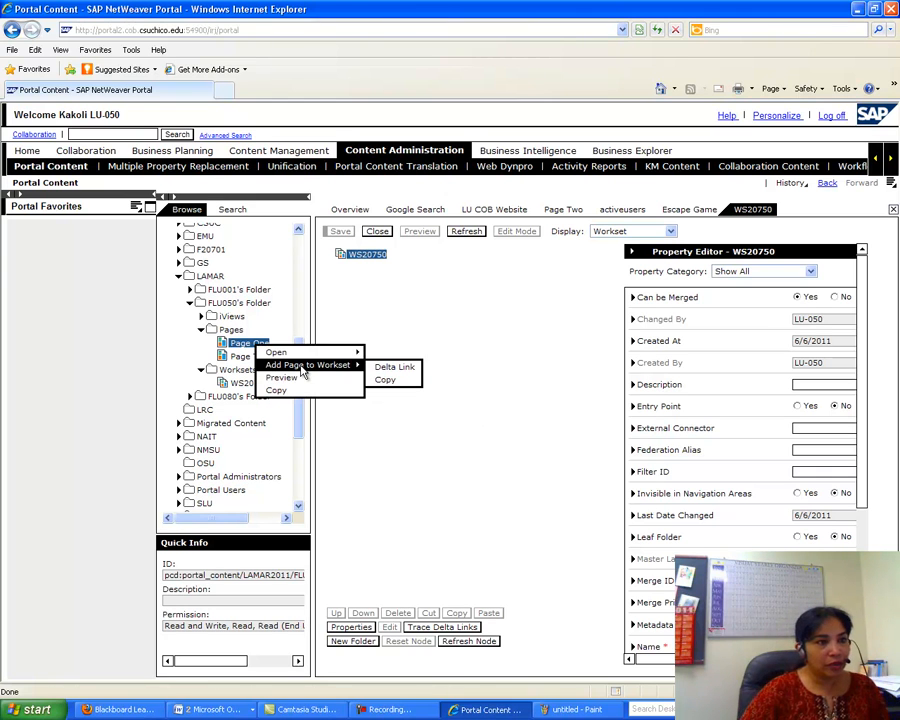
left_click(396, 367)
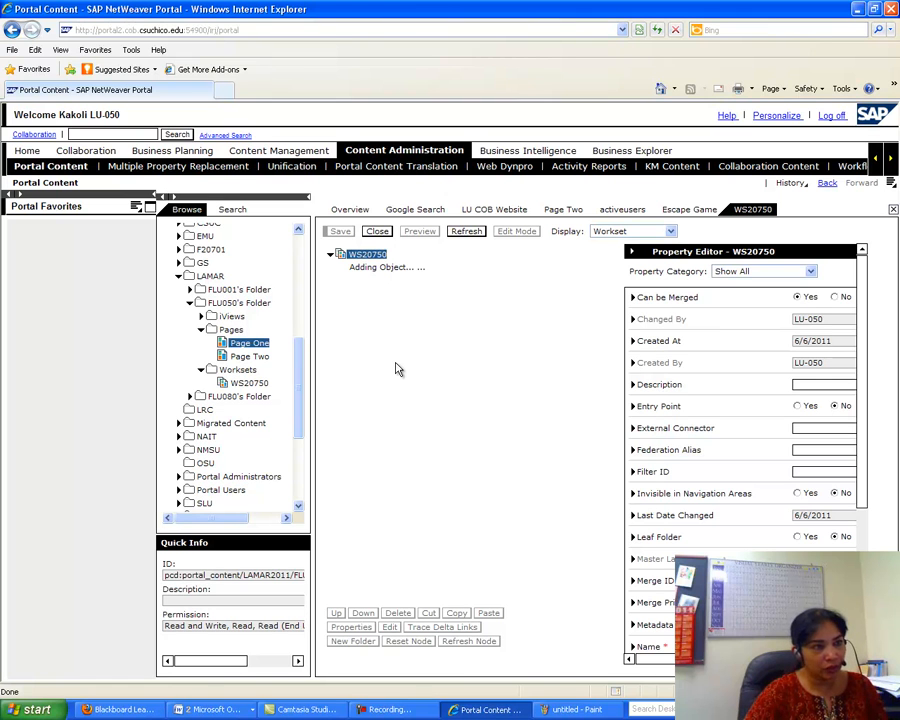
- Add Page Two to the workset as a delta link, then return to the Word assignment
left_click(255, 356)
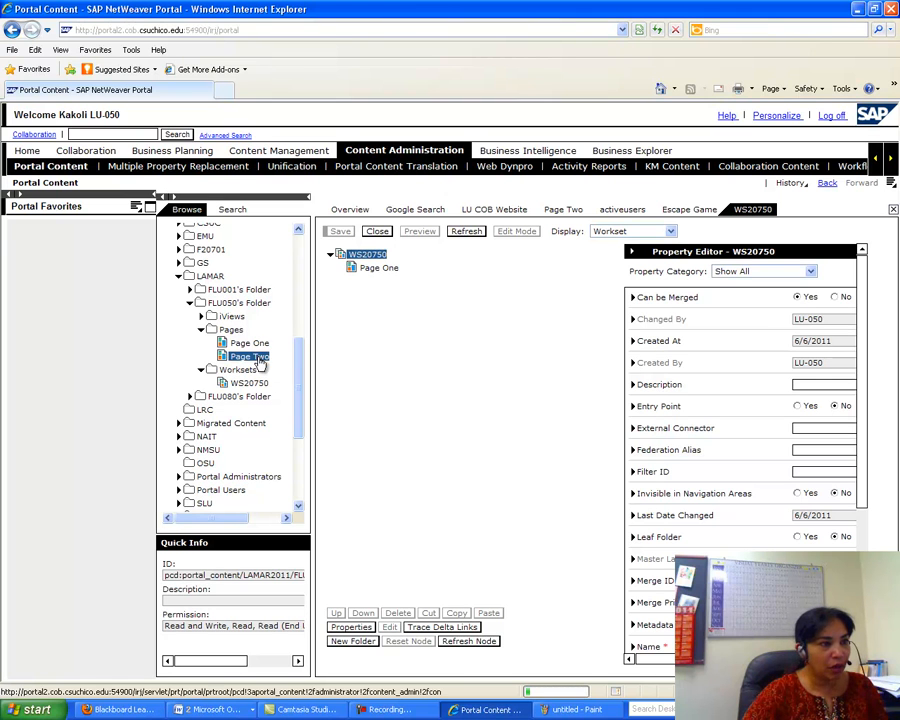
right_click(258, 360)
mouse_move(300, 377)
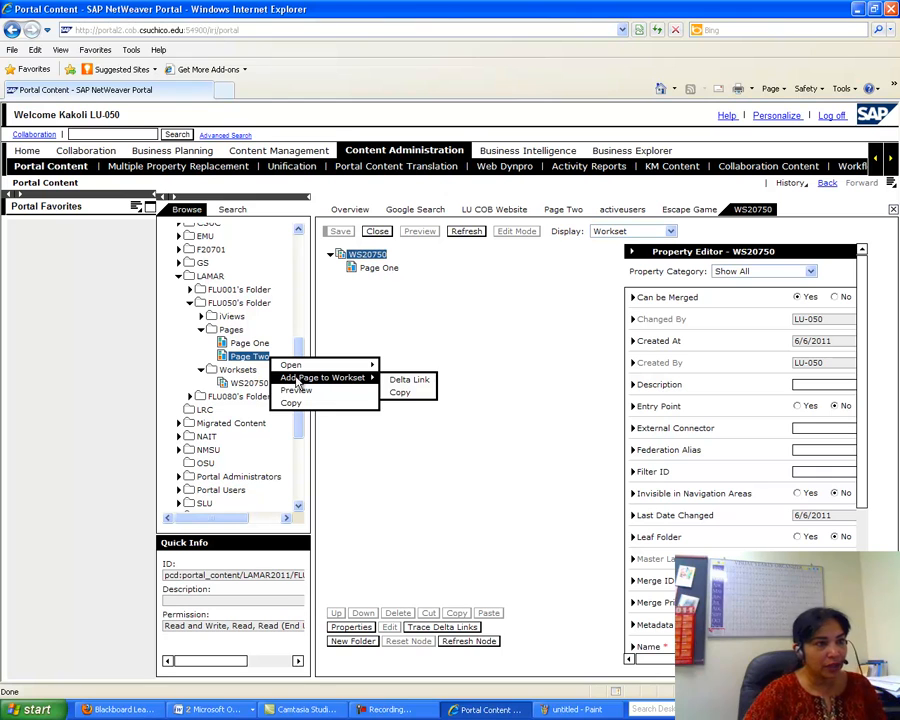
left_click(397, 380)
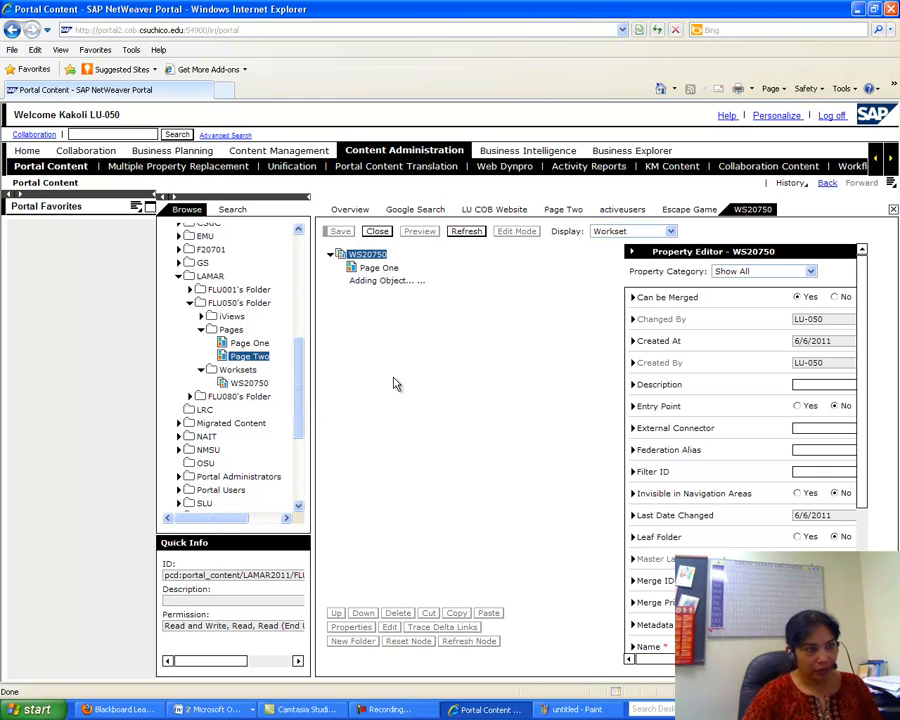
left_click(196, 708)
left_click(210, 689)
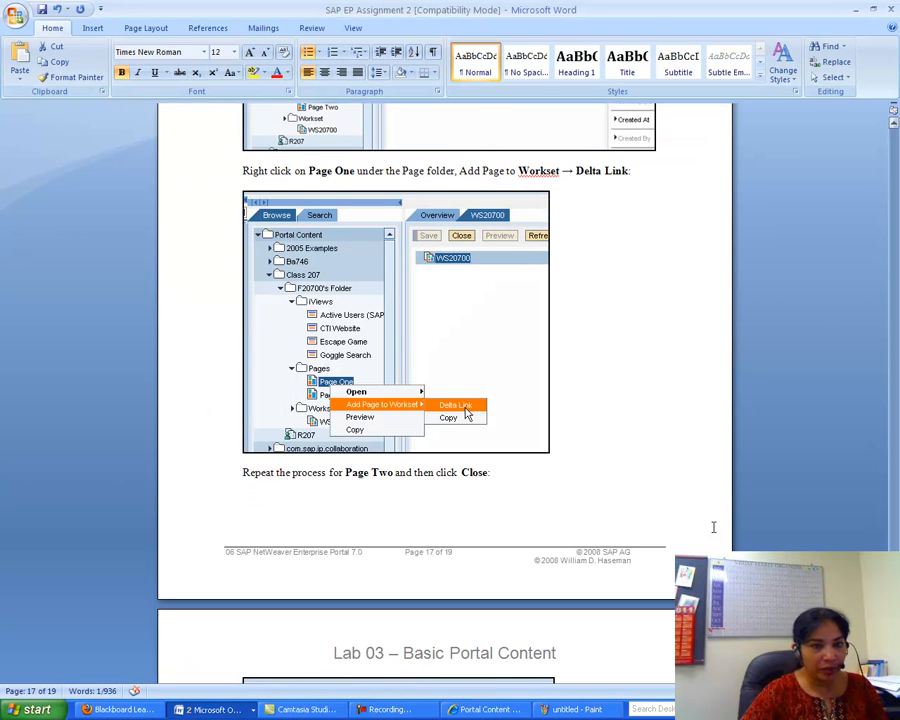
- Read step C of the Word guide, then bring the Portal Content window back
scroll(445, 400, "down", 8)
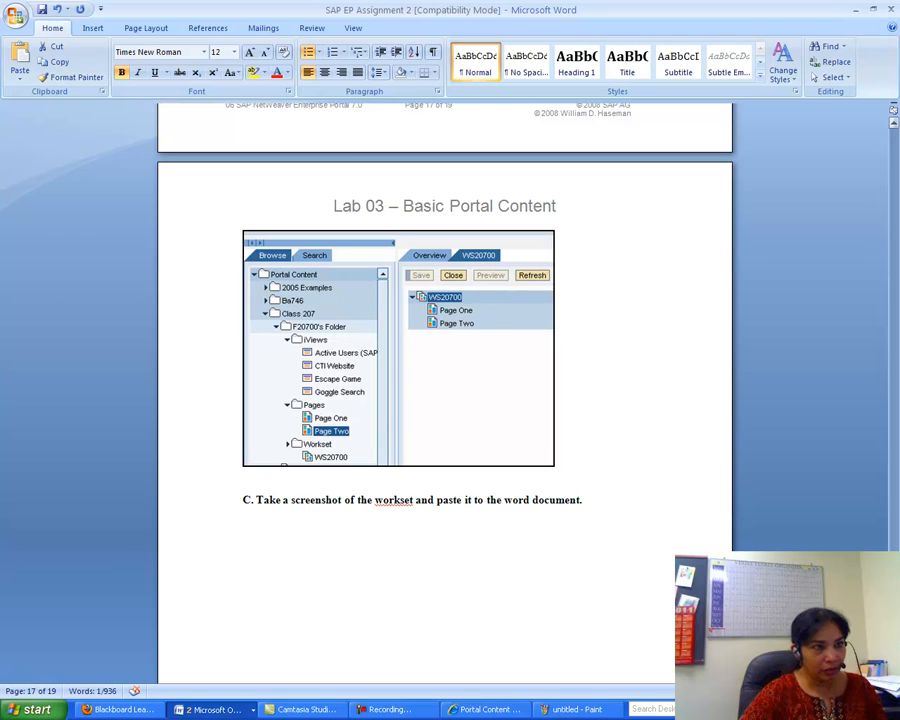
scroll(445, 400, "up", 2)
scroll(445, 400, "down", 3)
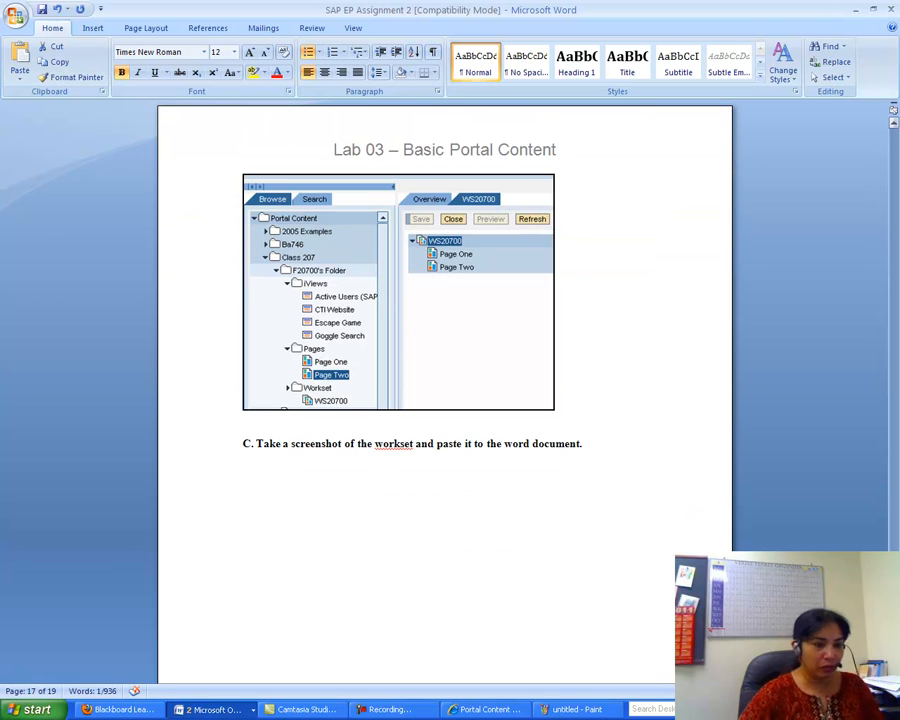
left_click(517, 710)
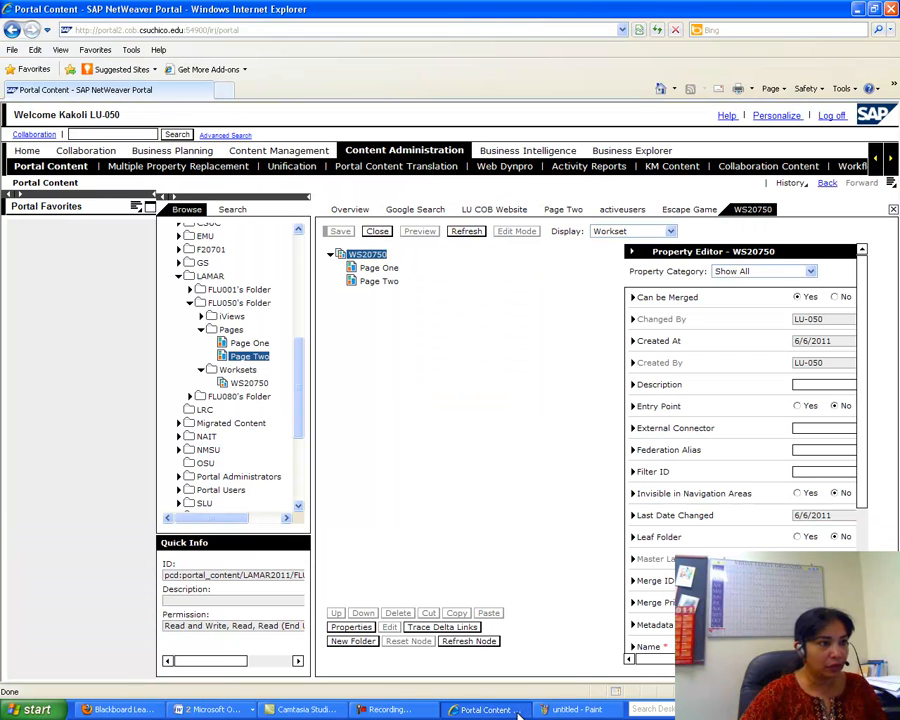
- Close the WS20750, Escape Game, activeusers, Page Two, LU COB Website and Google Search editors, then reopen WS20750
left_click(201, 370)
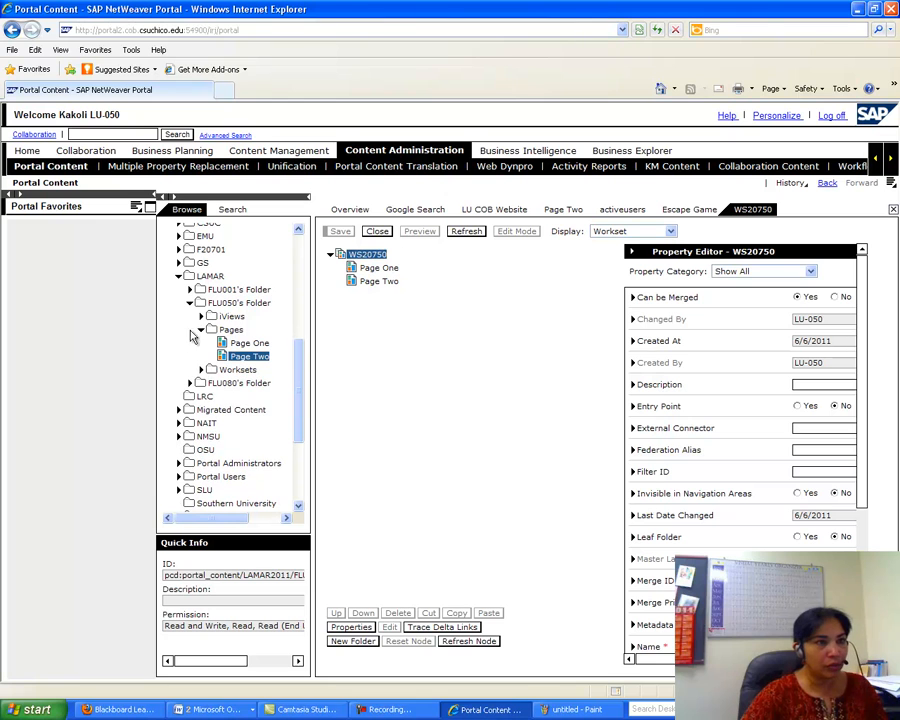
left_click(377, 231)
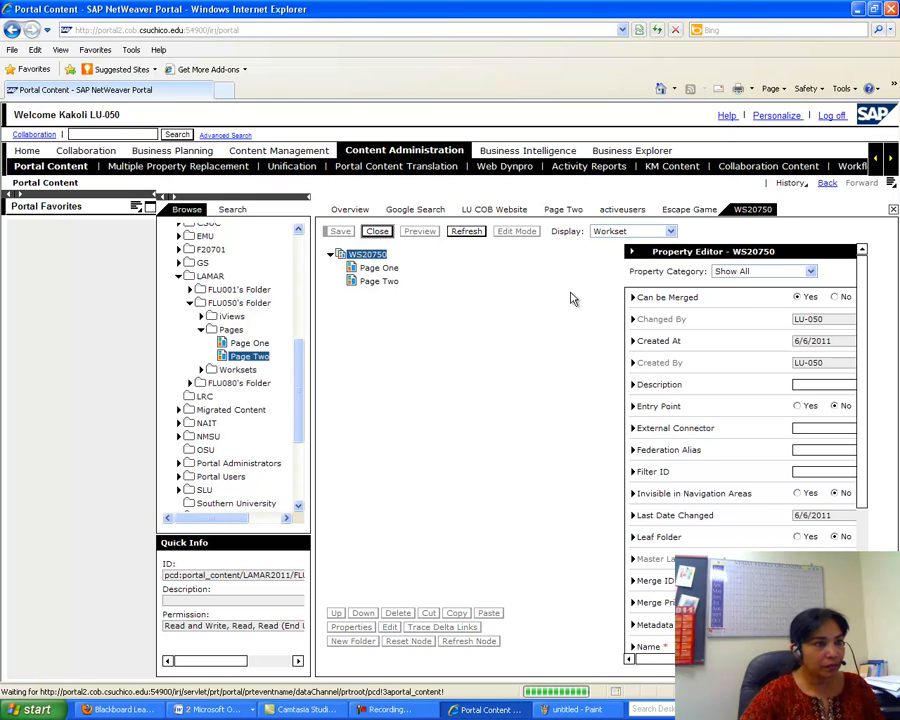
left_click(377, 233)
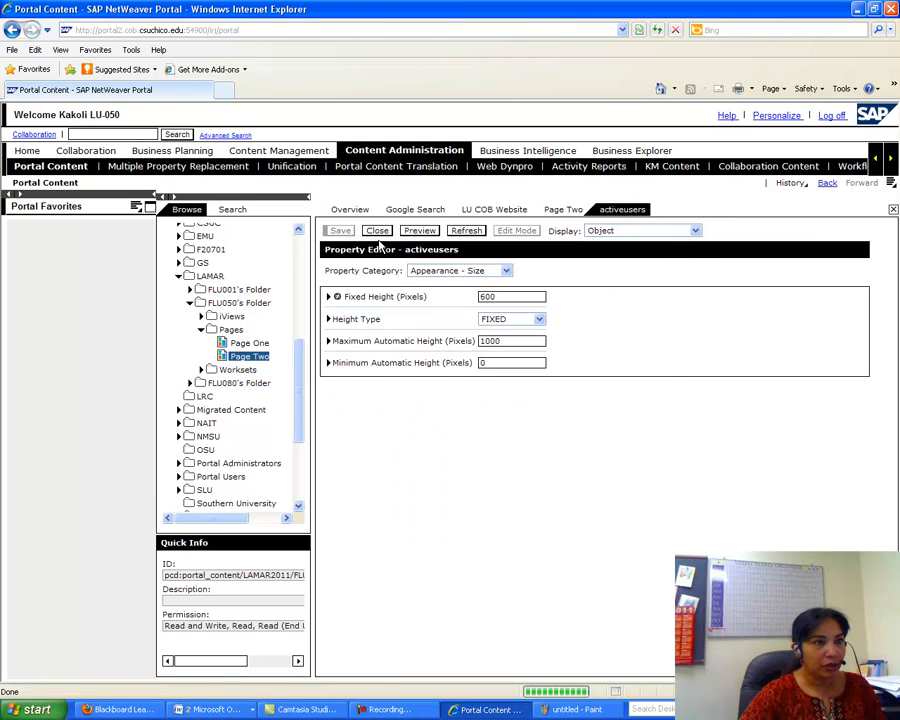
left_click(376, 231)
left_click(377, 233)
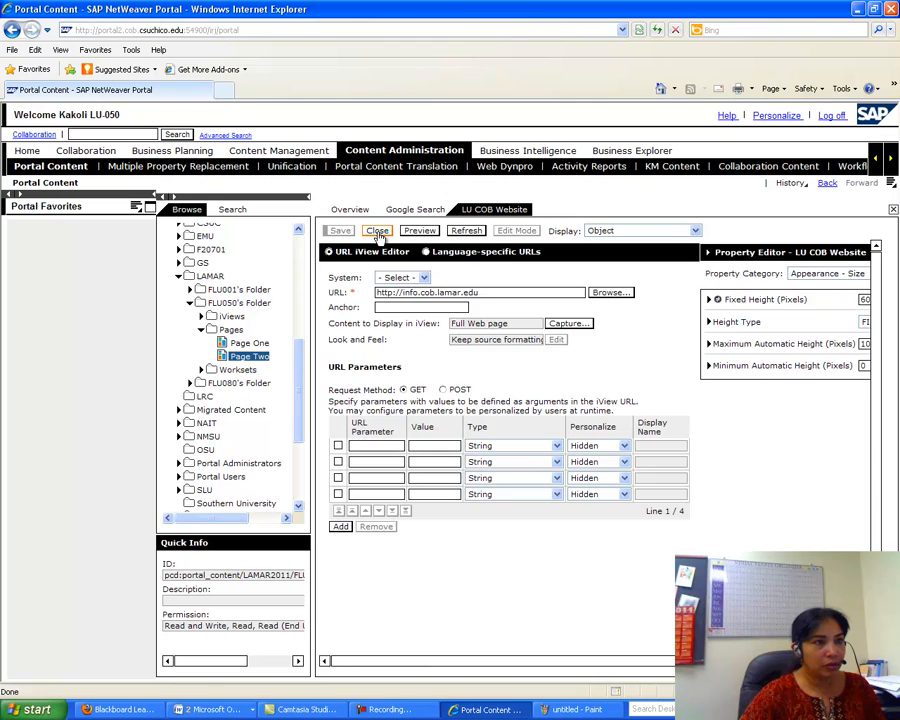
left_click(378, 233)
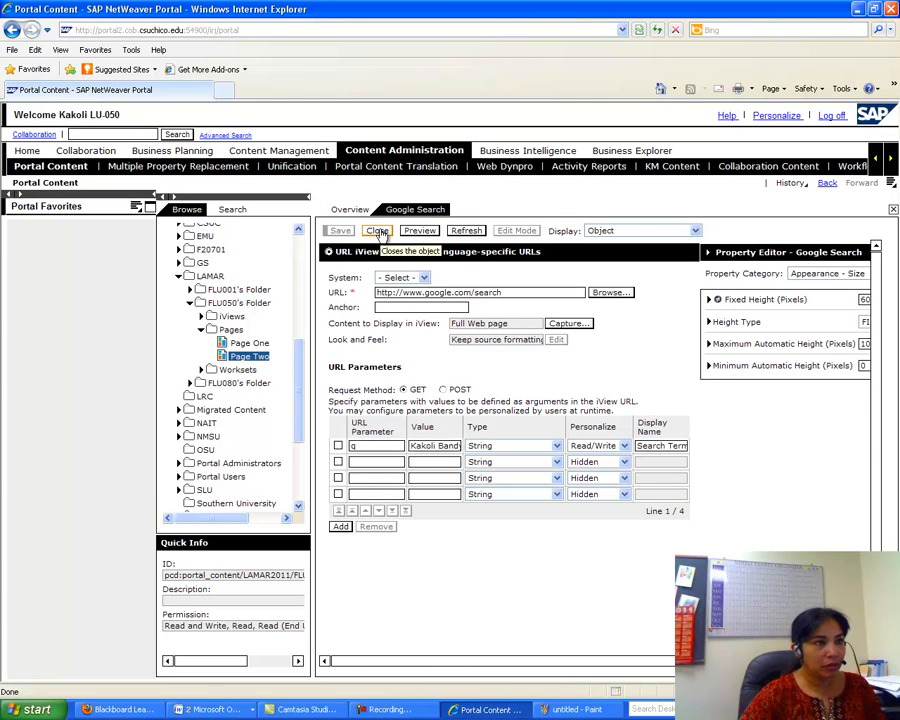
left_click(378, 233)
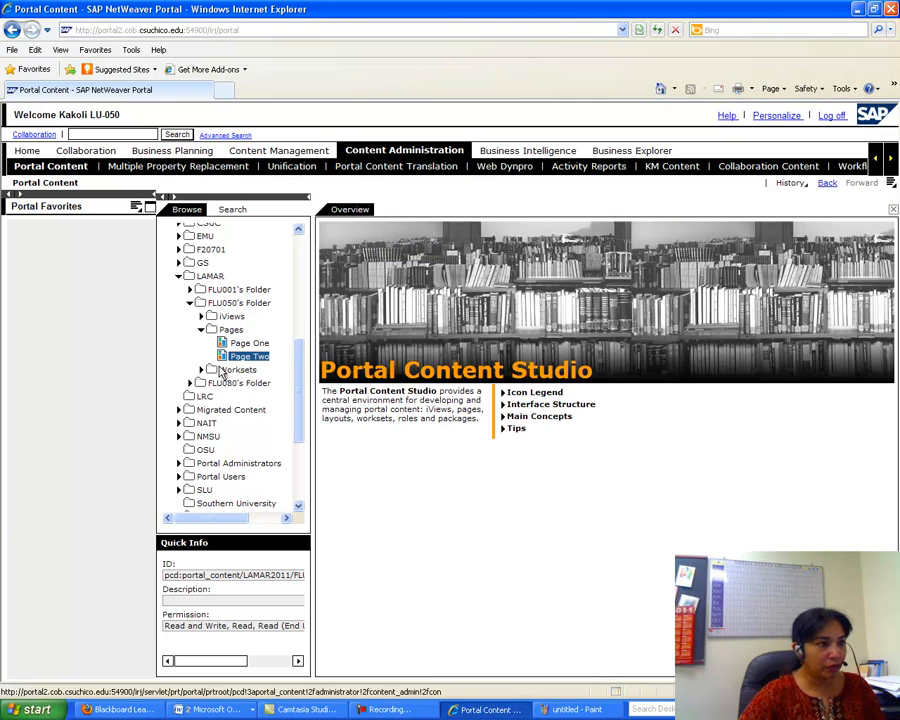
left_click(201, 370)
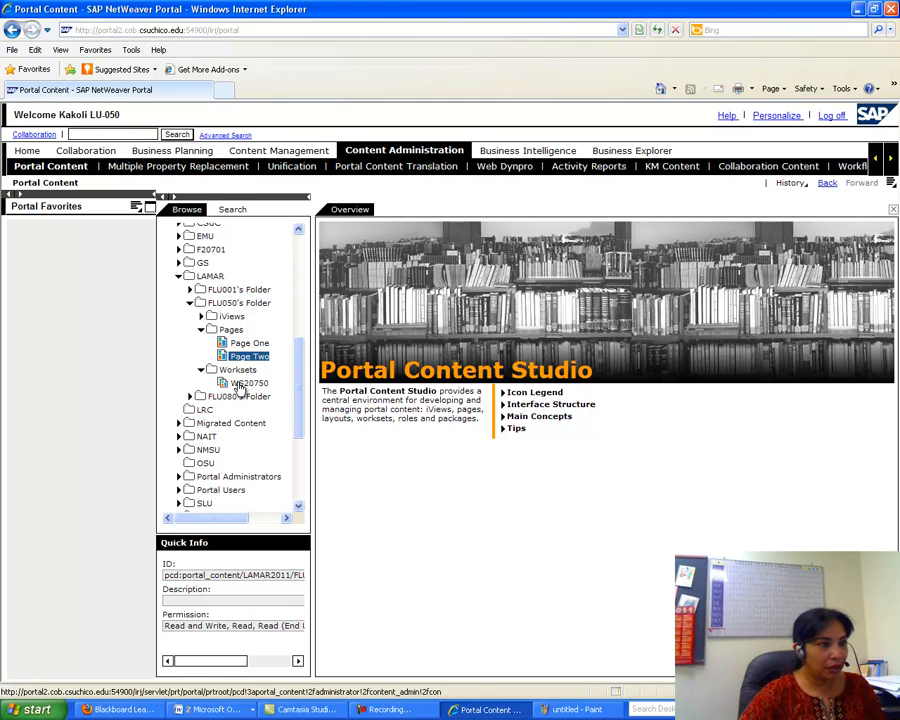
double_click(246, 384)
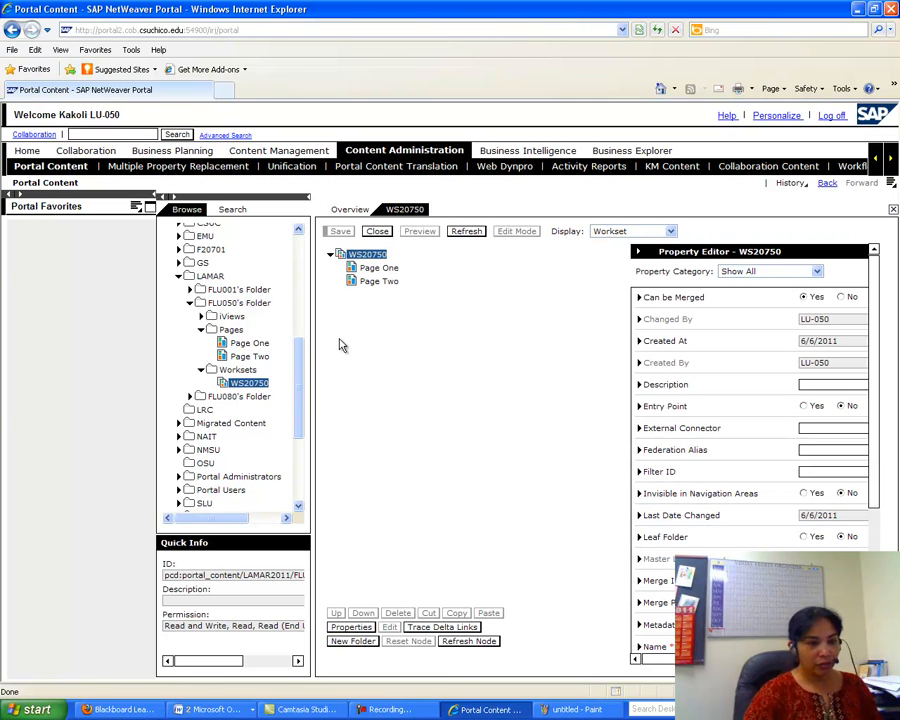
- Start a new Paint image without saving the old one and paste the portal screenshot
left_click(612, 710)
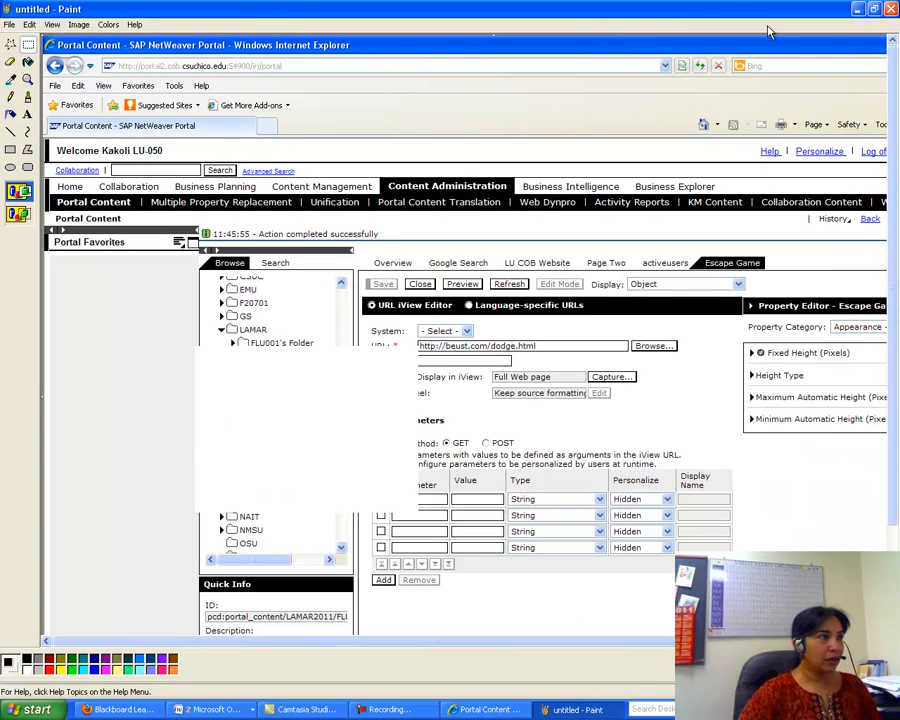
left_click(9, 25)
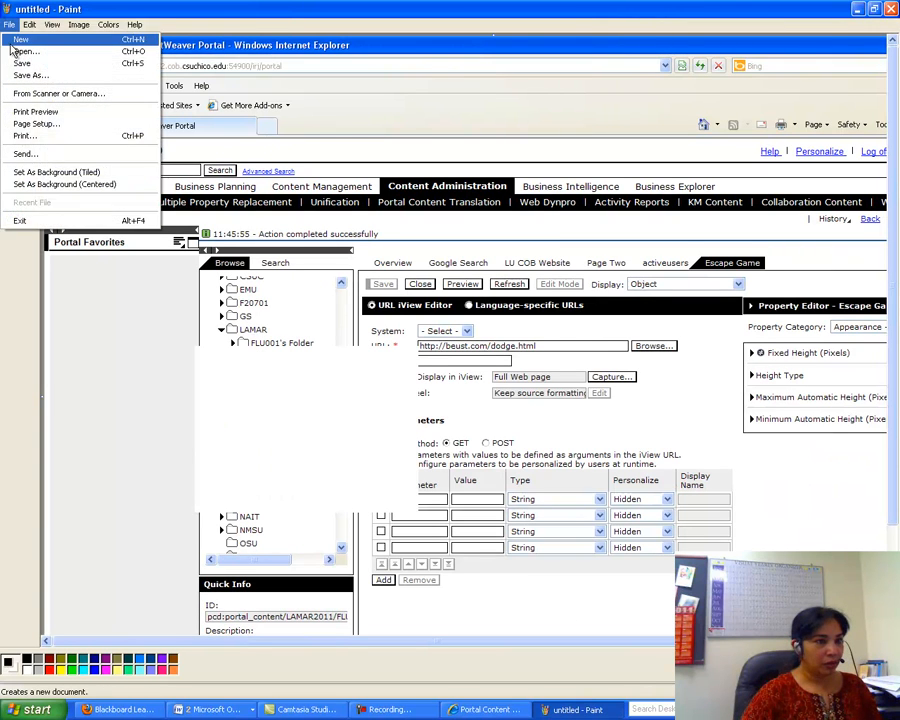
left_click(20, 39)
left_click(450, 372)
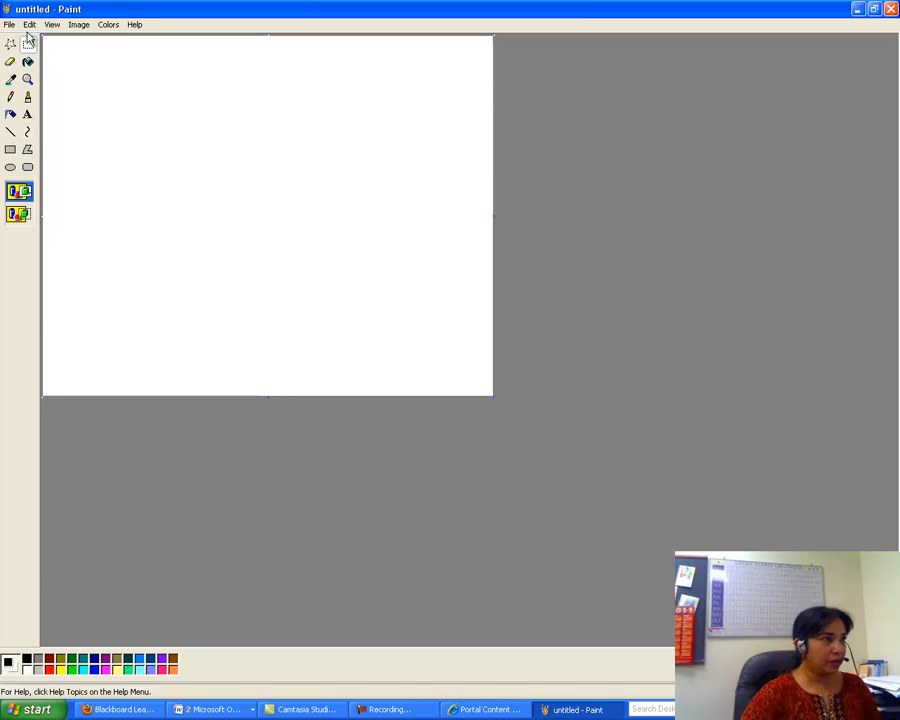
left_click(29, 24)
left_click(50, 93)
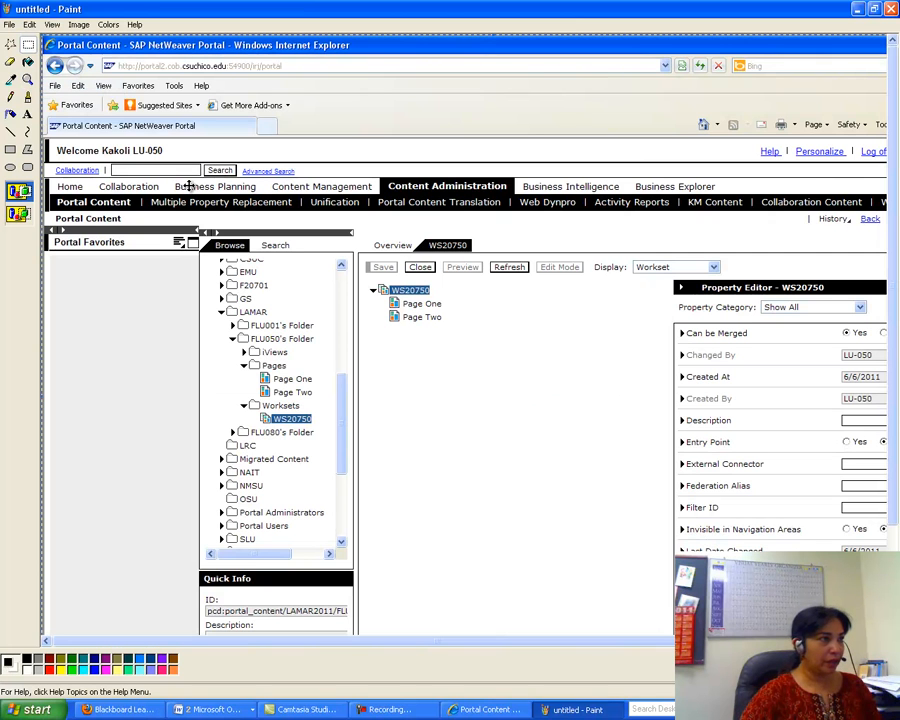
- Cut the area showing the tree and WS20750 pages, then close Paint unsaved
left_click(27, 44)
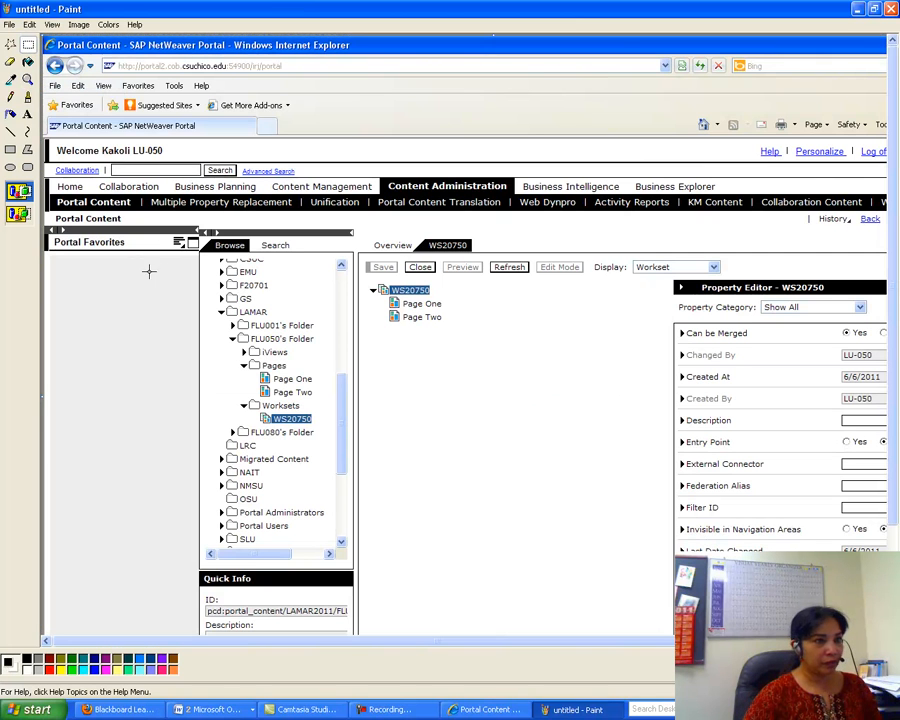
mouse_move(153, 265)
left_mouse_down()
mouse_move(567, 374)
mouse_move(567, 402)
left_mouse_up()
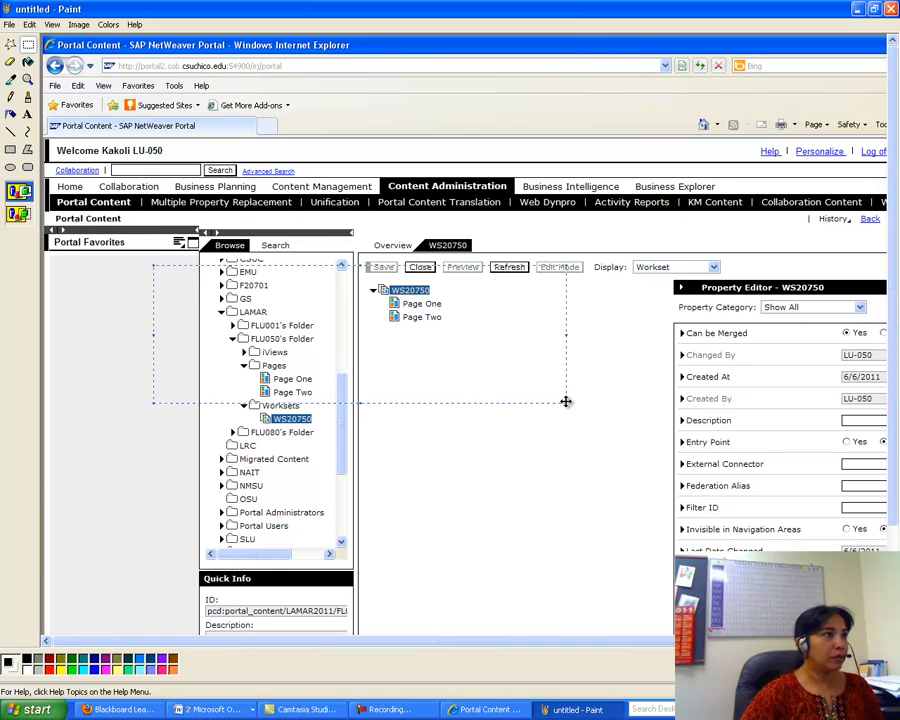
left_click(29, 24)
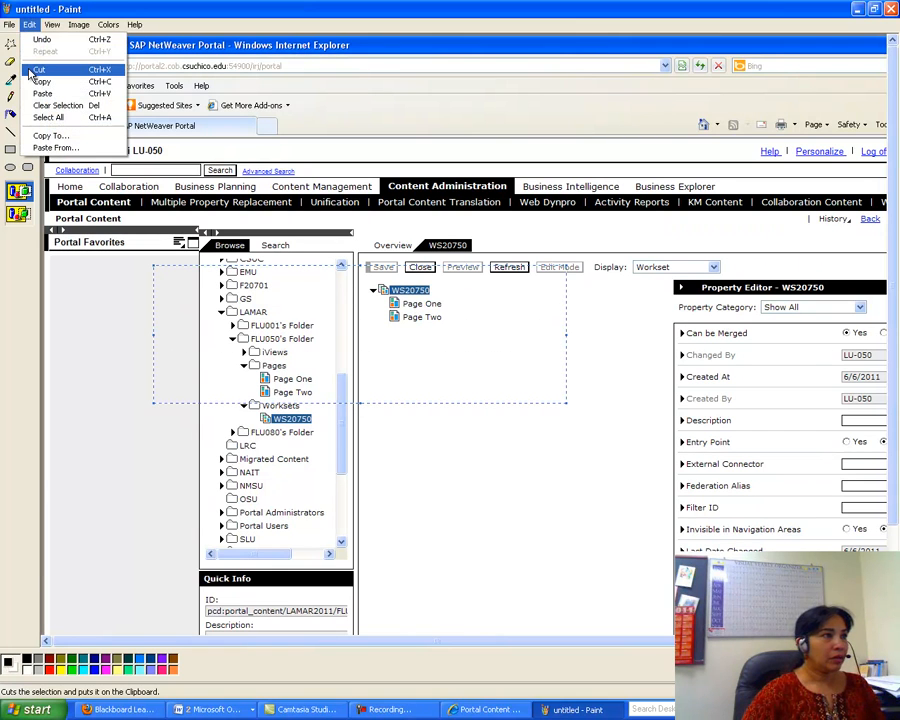
left_click(37, 71)
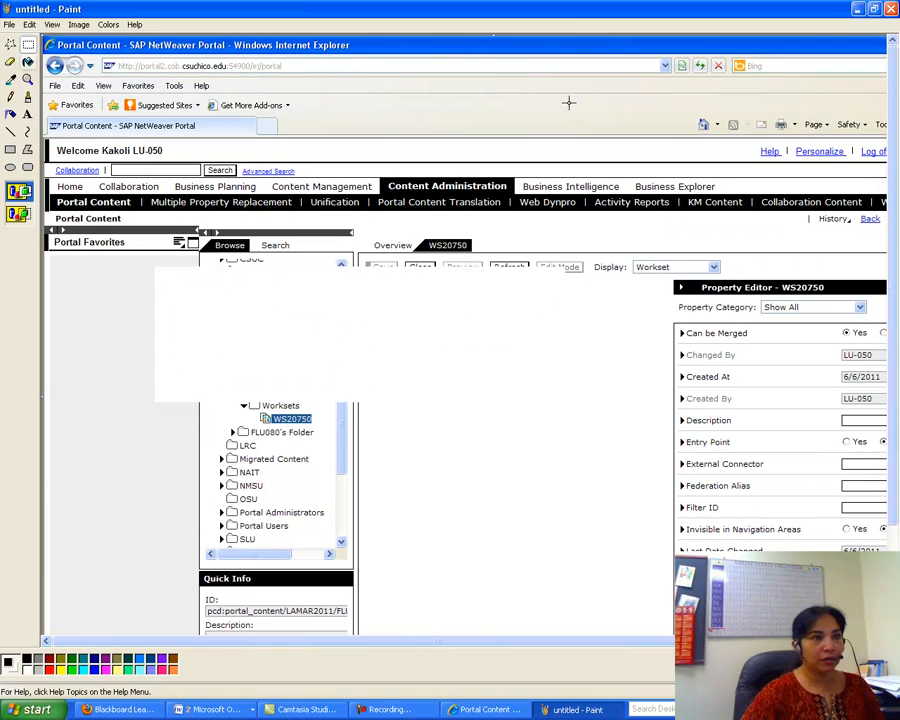
left_click(891, 10)
left_click(449, 376)
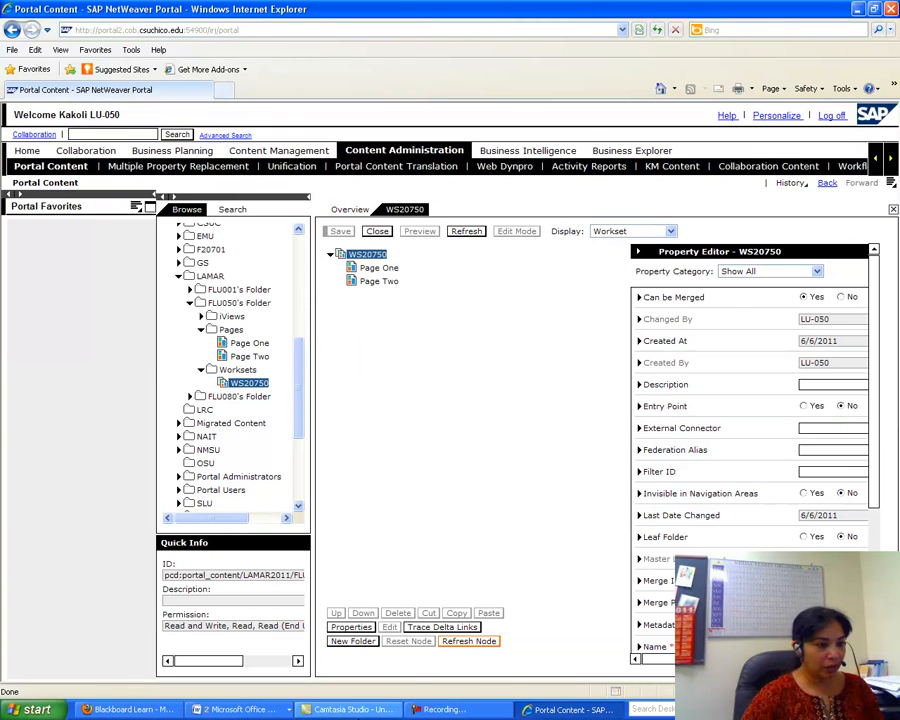
- In Document1, add a line after the second screenshot and type the label C
left_click(236, 709)
left_click(236, 674)
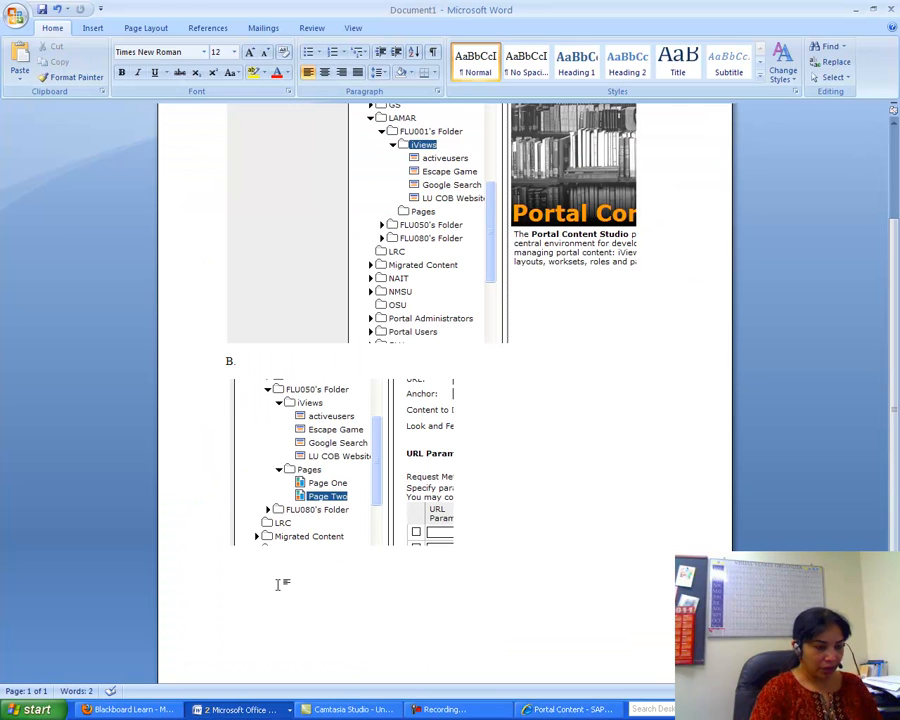
key("Return")
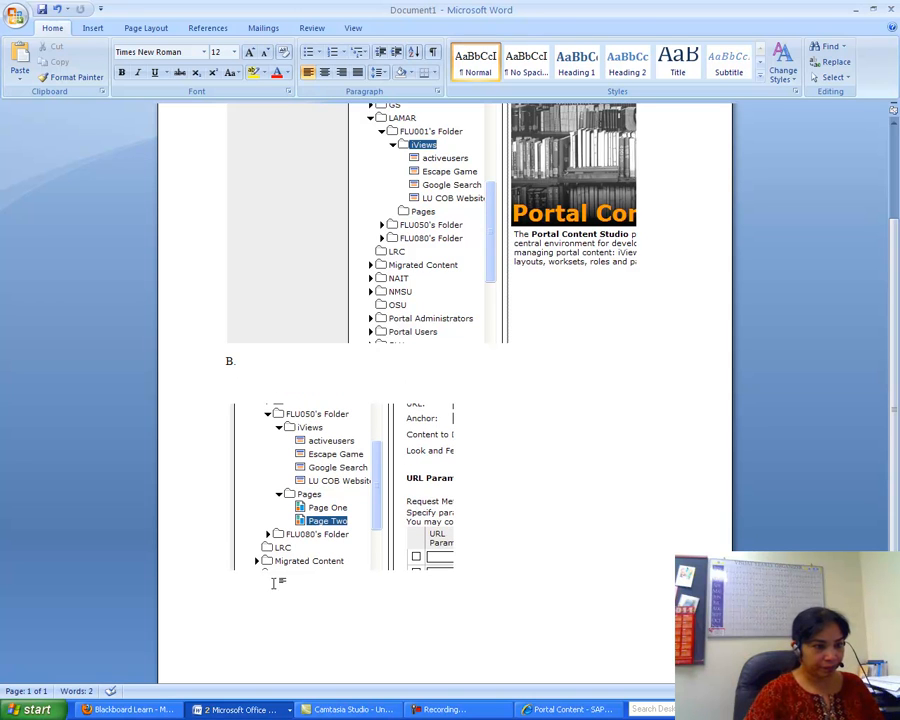
left_click(477, 570)
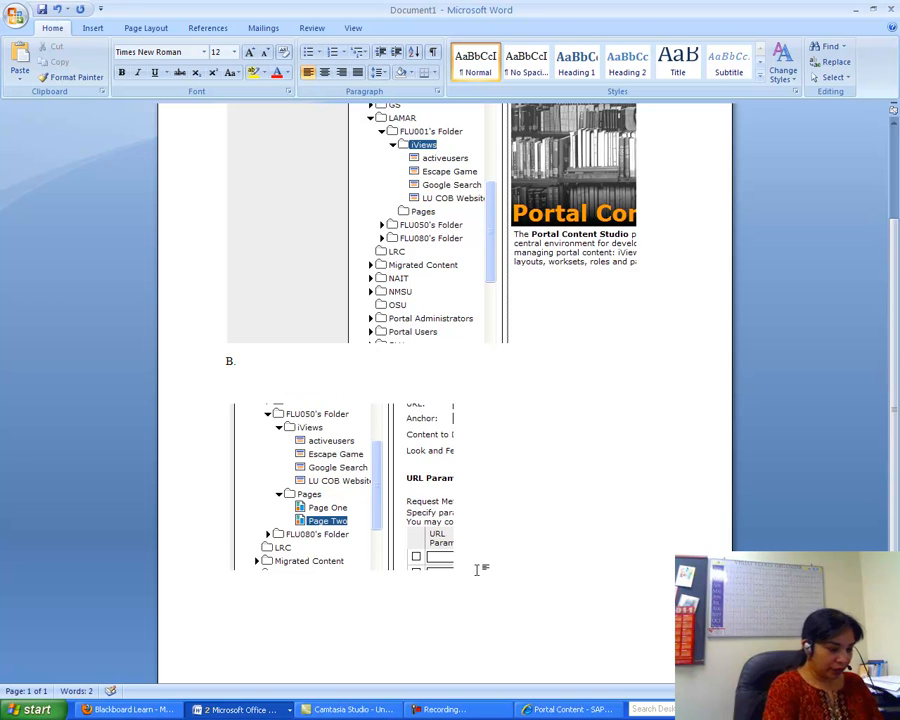
type("C.")
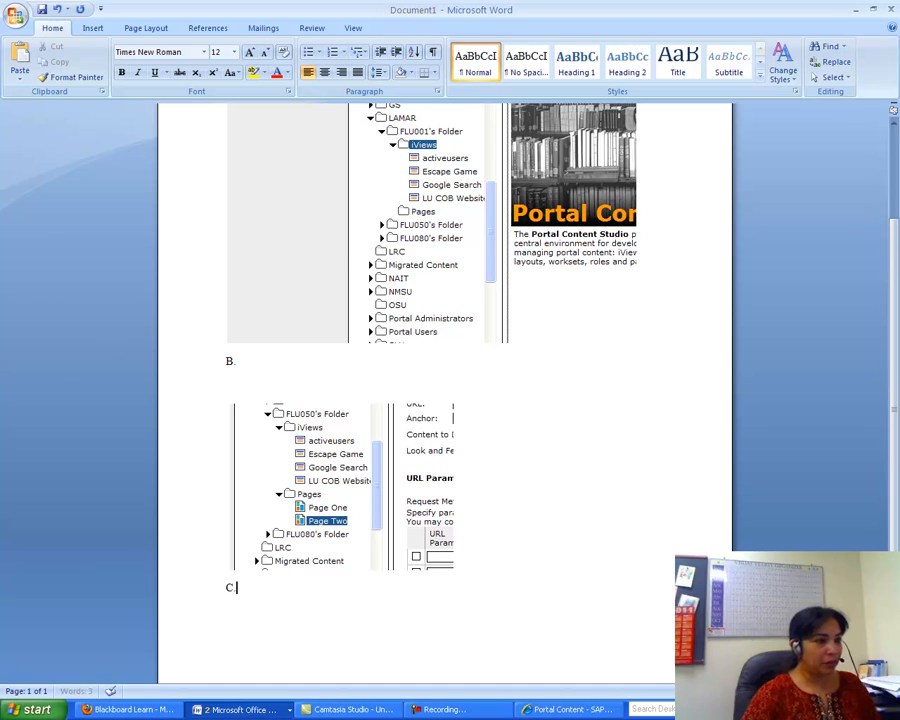
- Paste the workset screenshot under C and push the C label onto page 2 above it
left_click(22, 60)
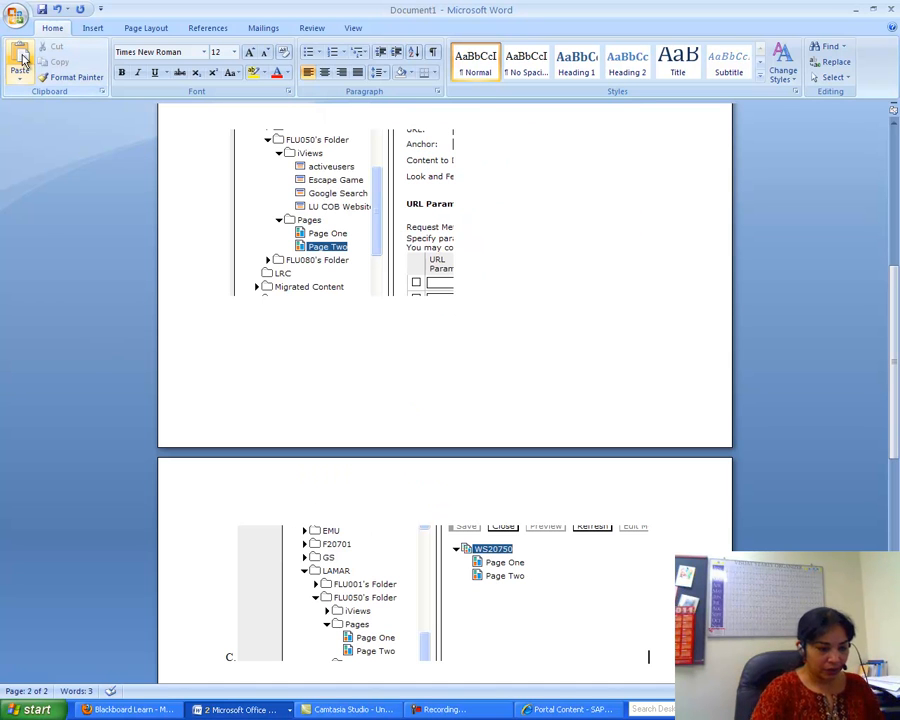
key("Return")
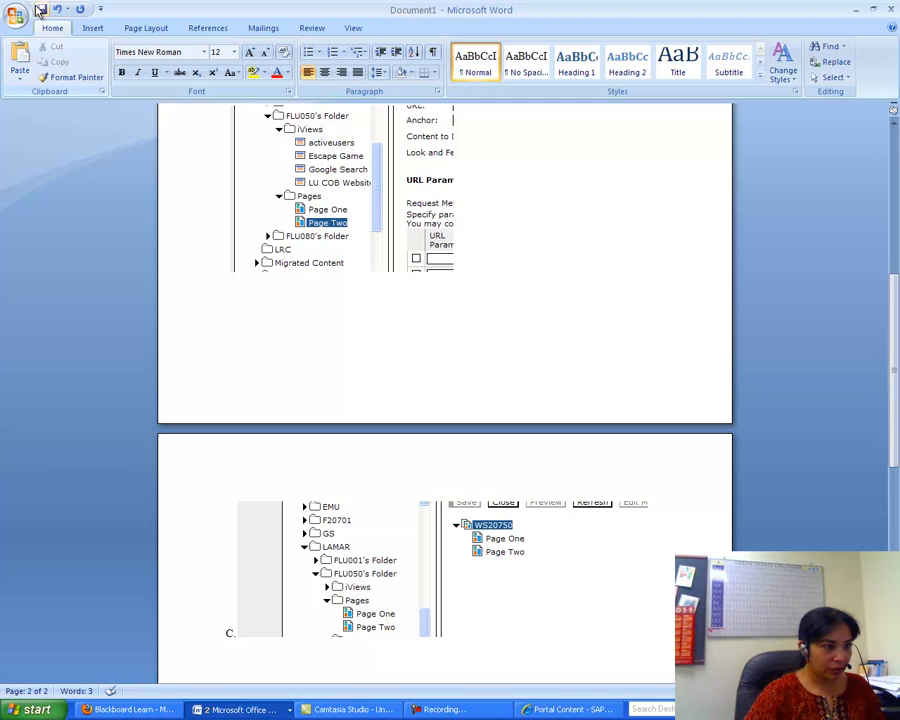
left_click(233, 501)
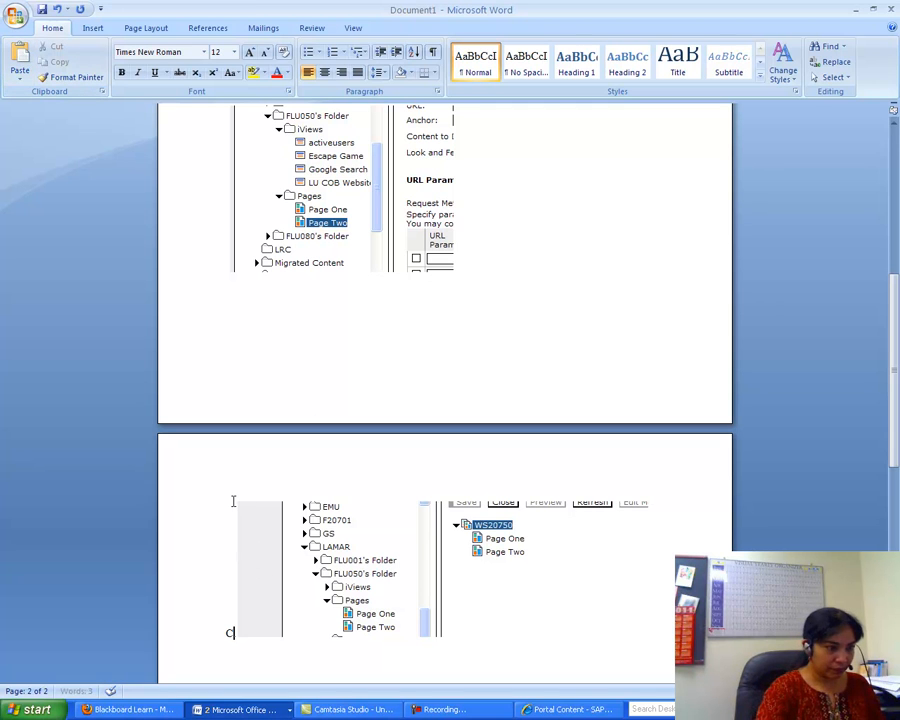
key("Return")
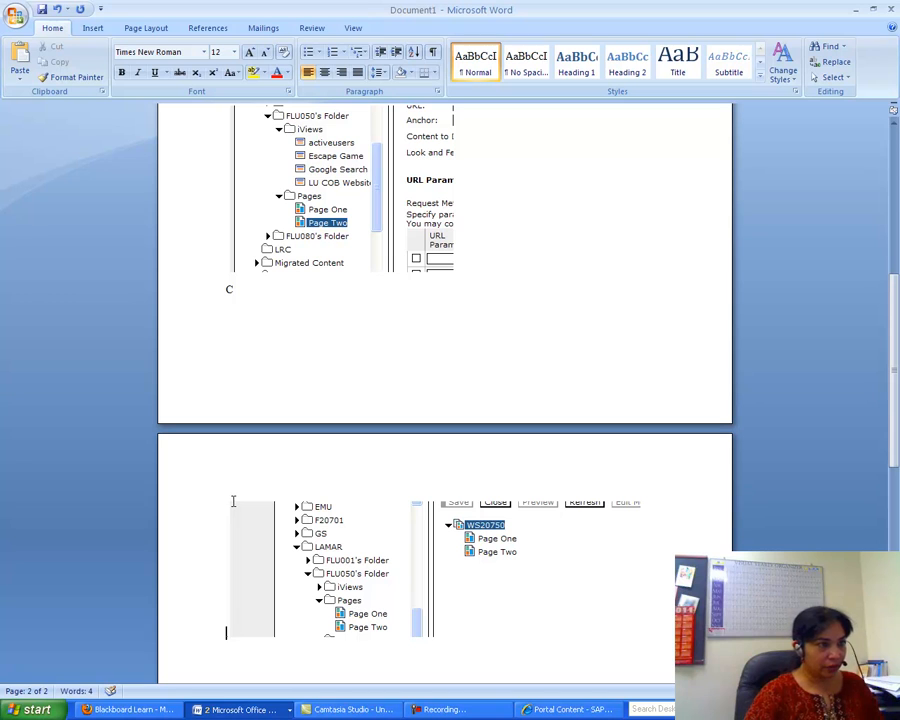
left_click(237, 291)
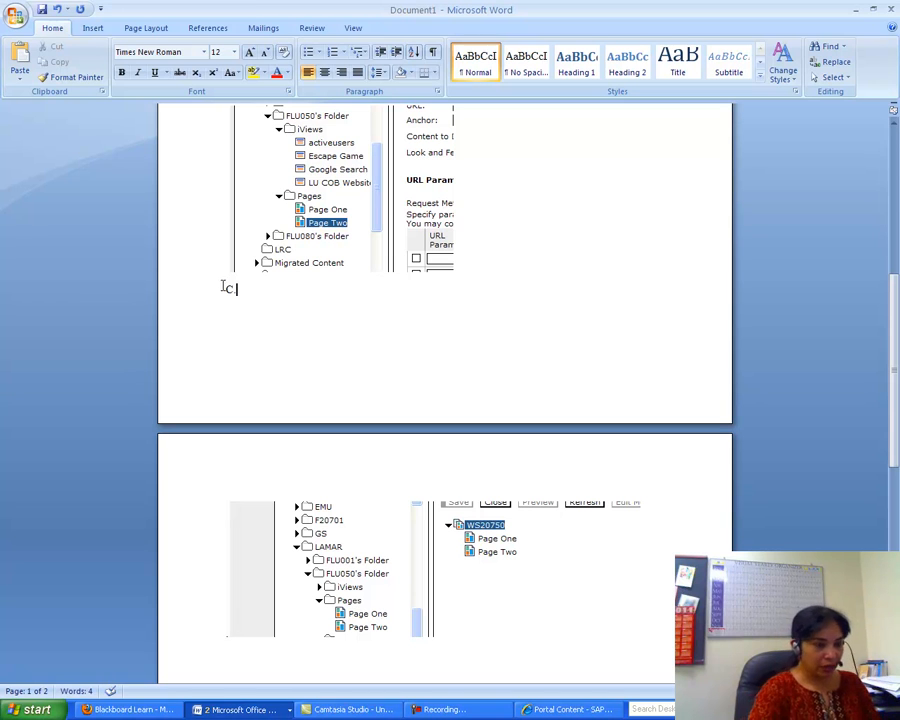
key("Return")
key("Return")
key("Return")
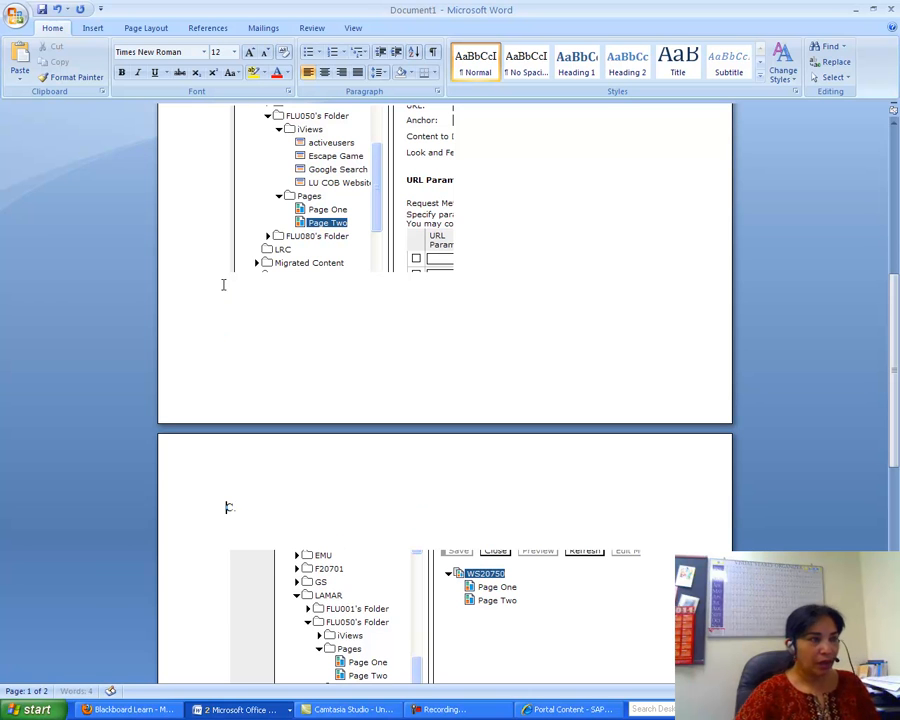
left_click(15, 15)
- Save as Word 97-2003 document 'SAP EP A2 Key' in Desktop's misy 3395 summer 2011 folder
mouse_move(28, 143)
left_click(128, 141)
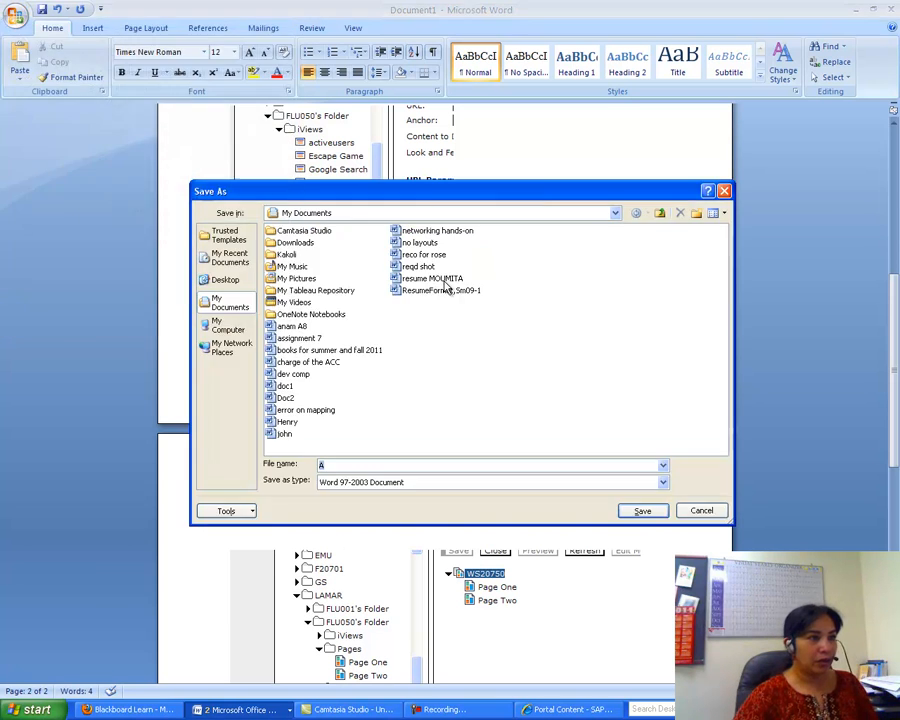
left_click(226, 280)
double_click(528, 288)
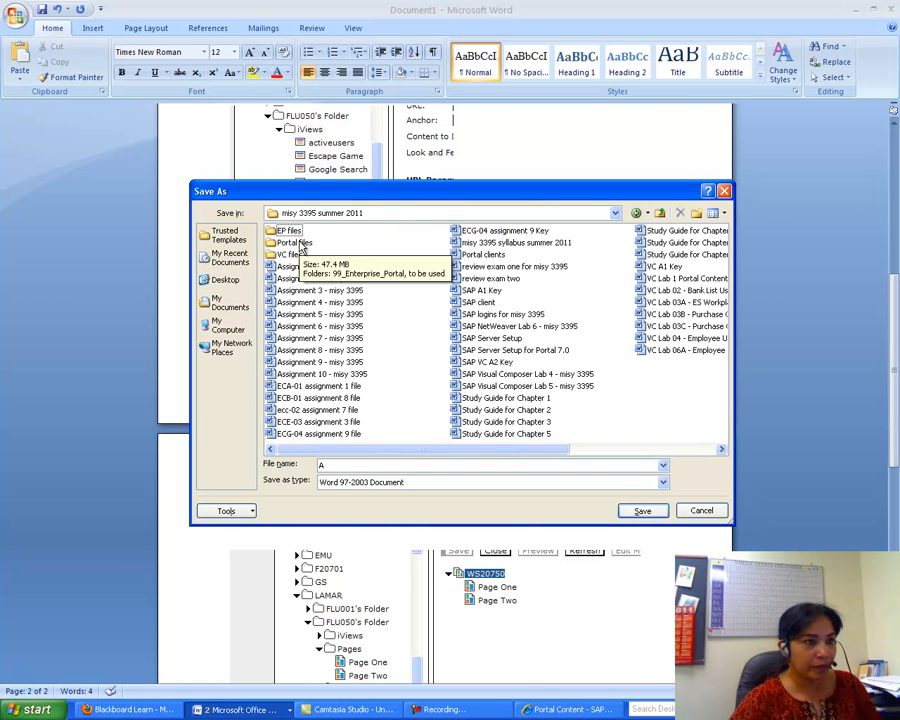
left_click(328, 465)
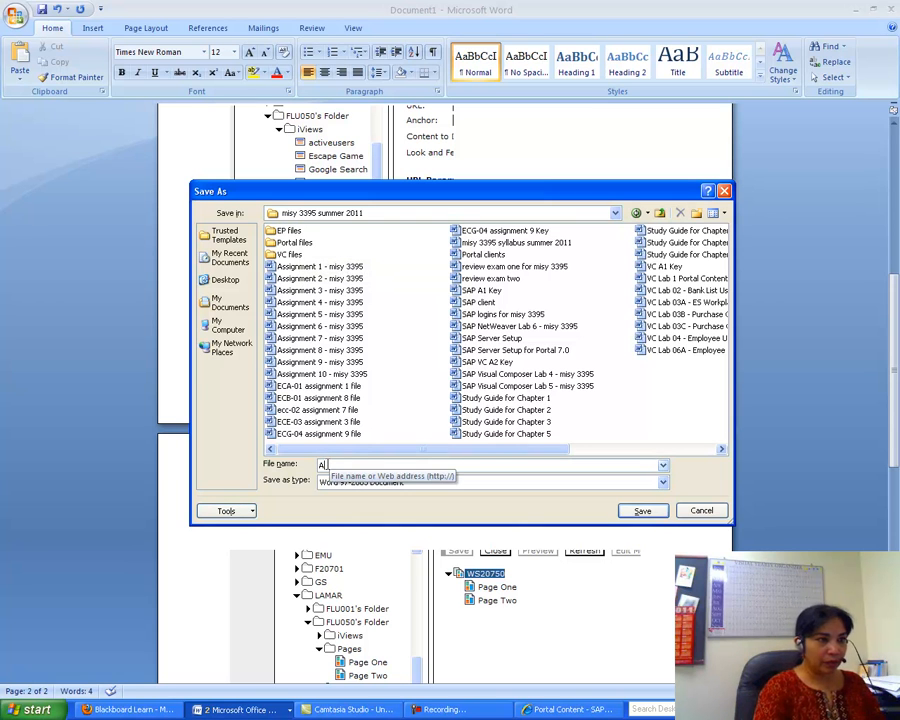
key("BackSpace")
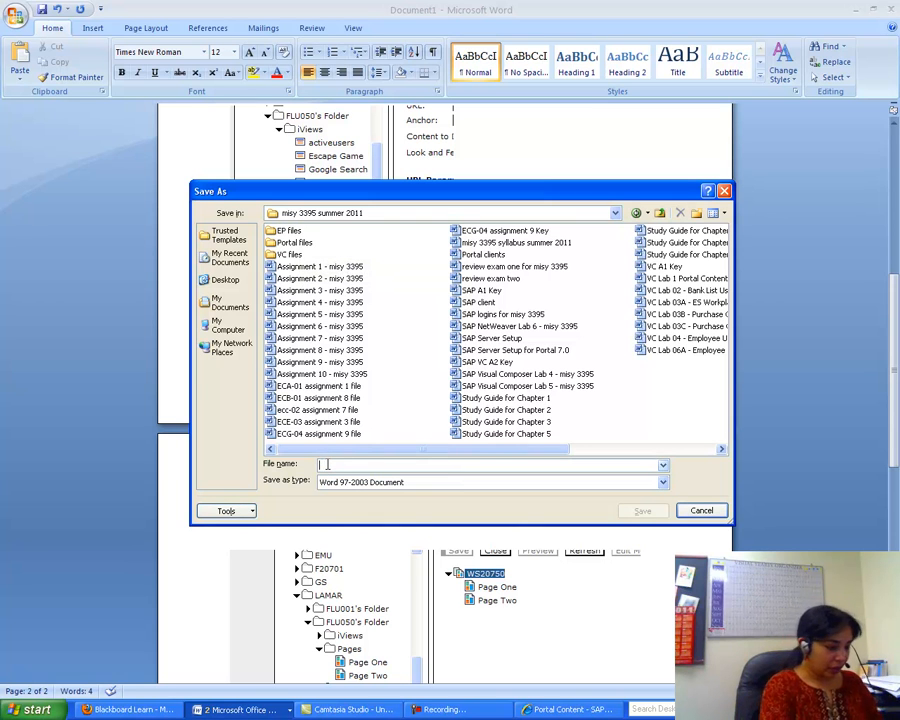
type("SA")
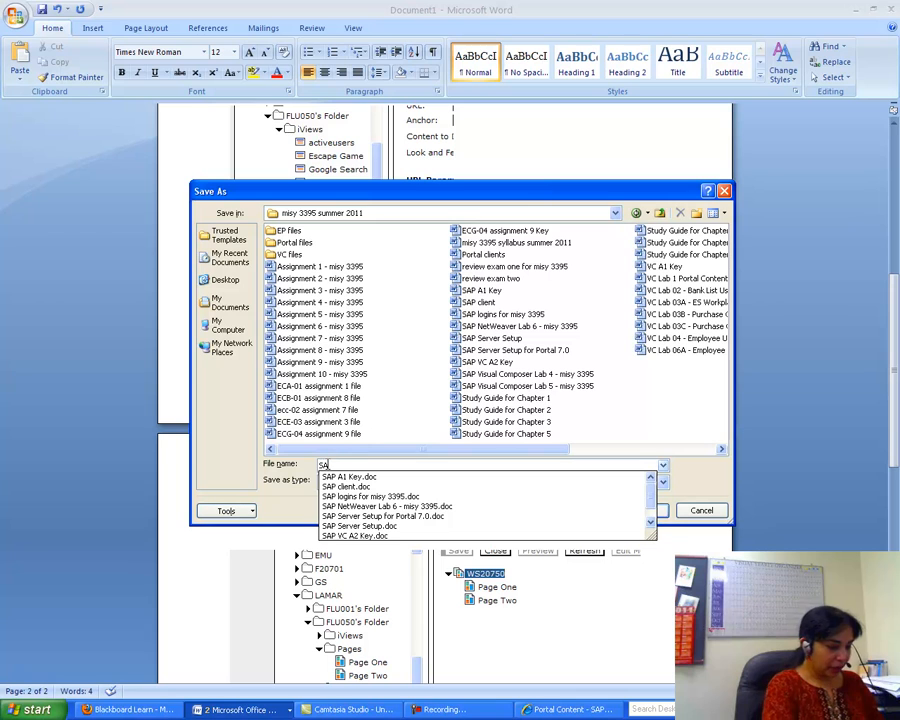
type("P EP A2 Key")
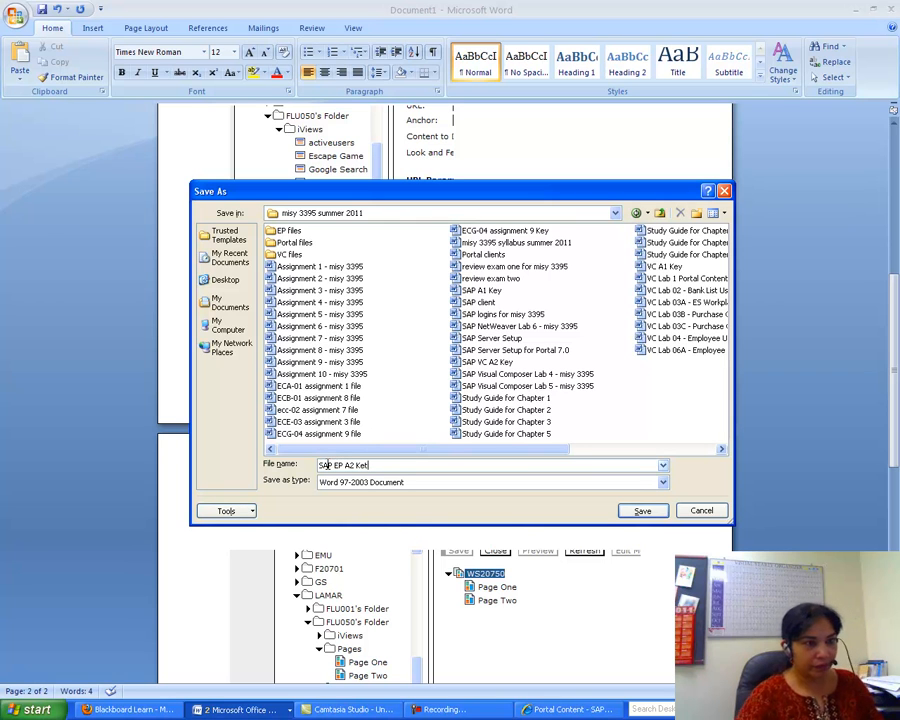
left_click(633, 512)
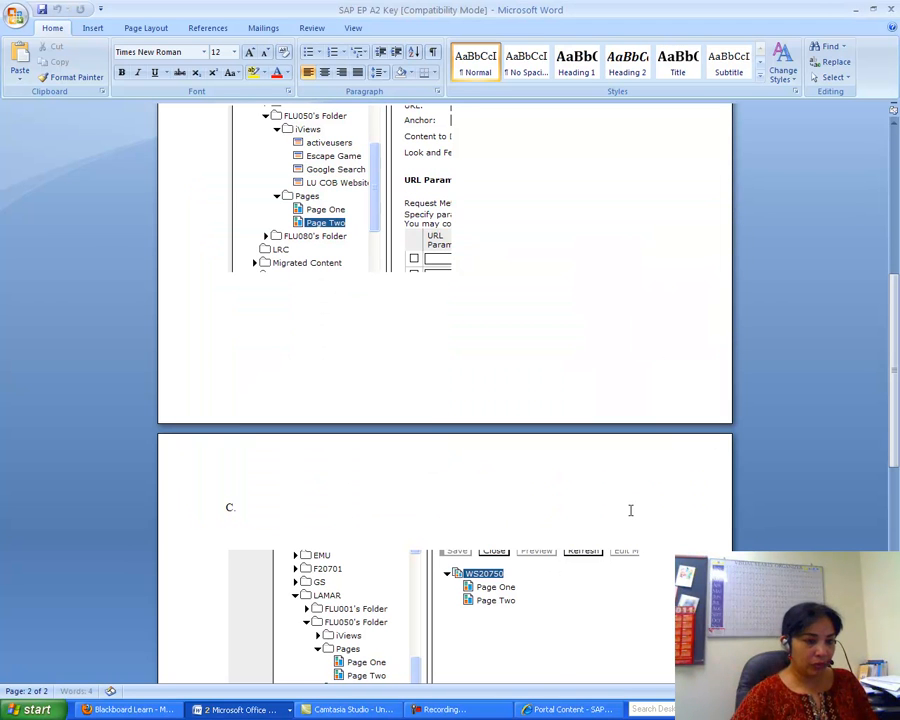
- Close SAP EP Assignment 2, saving its changes, and bring SAP EP A2 Key back to front
left_click(570, 710)
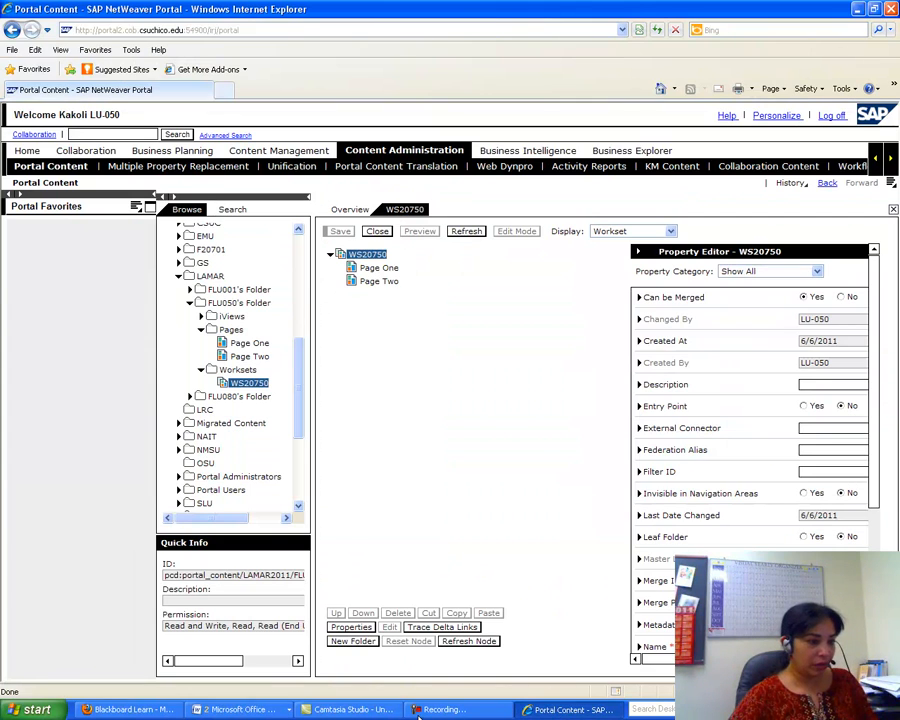
left_click(238, 709)
left_click(240, 690)
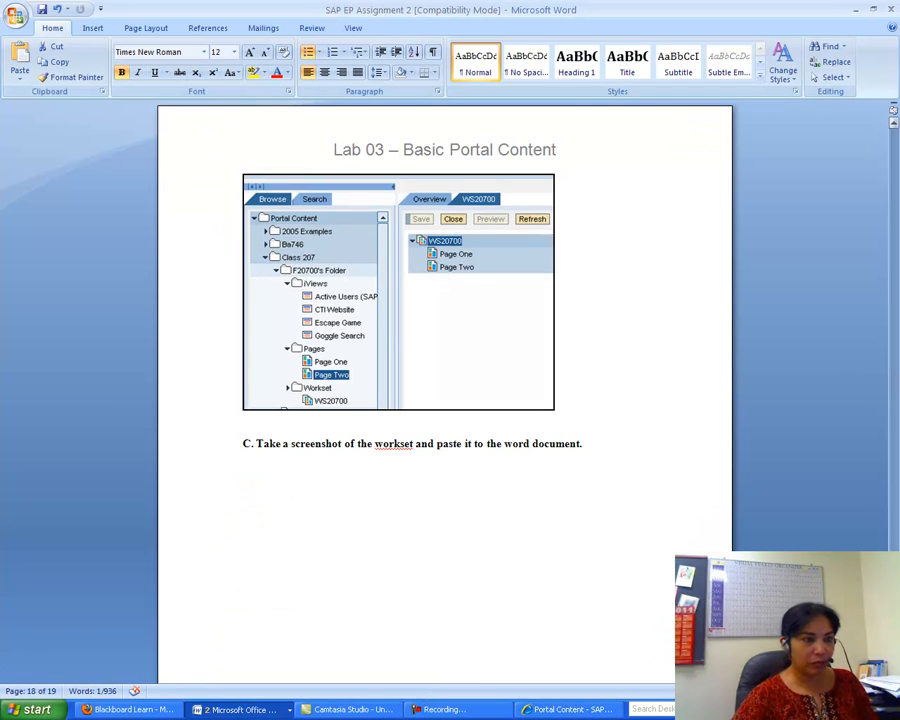
scroll(445, 400, "down", 10)
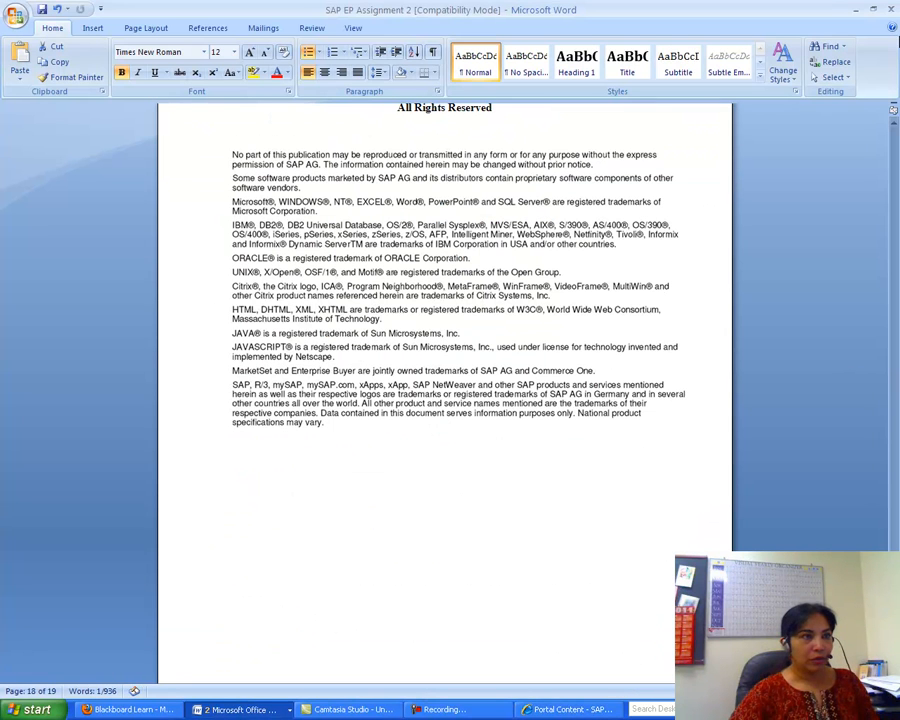
left_click(890, 10)
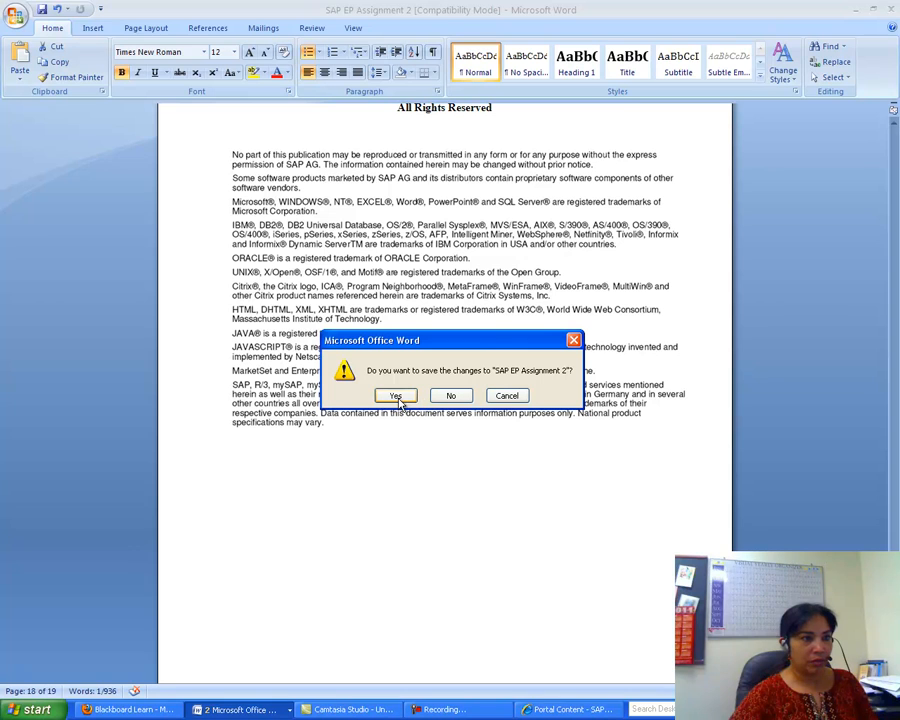
left_click(397, 396)
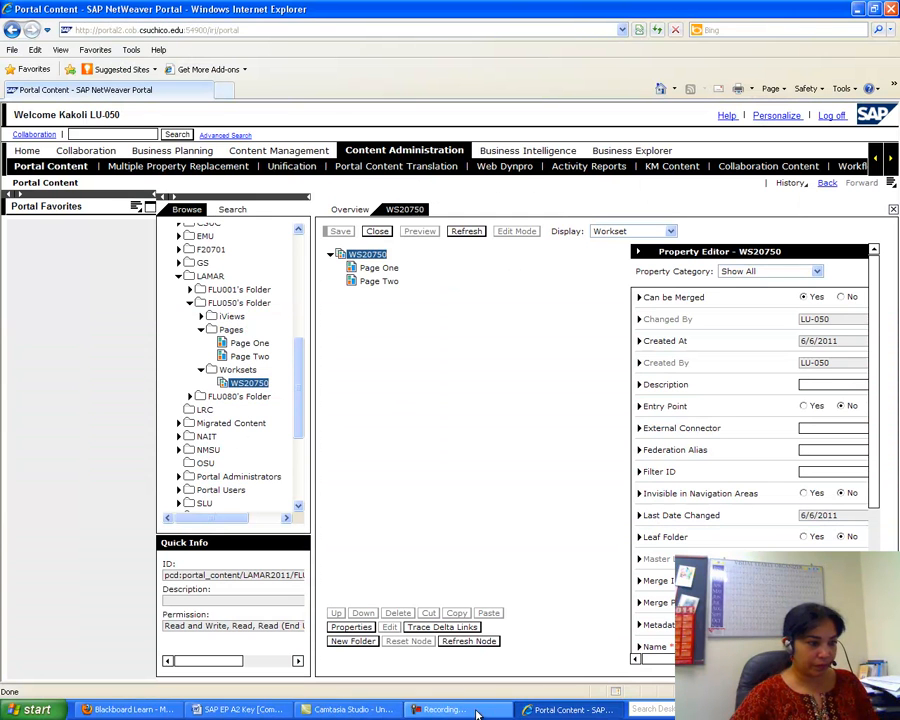
left_click(240, 710)
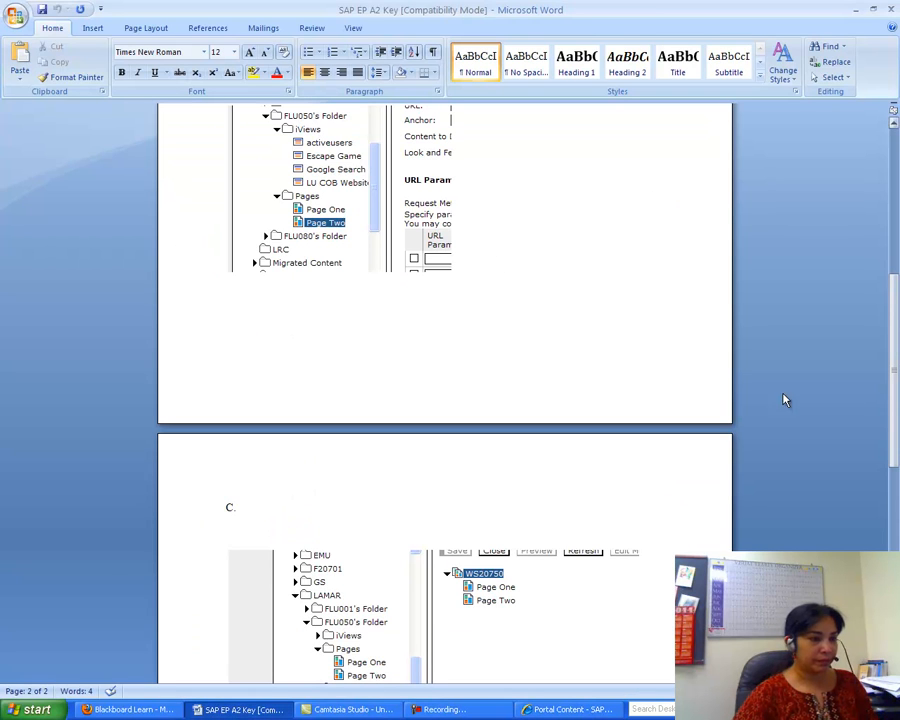
left_click(445, 709)
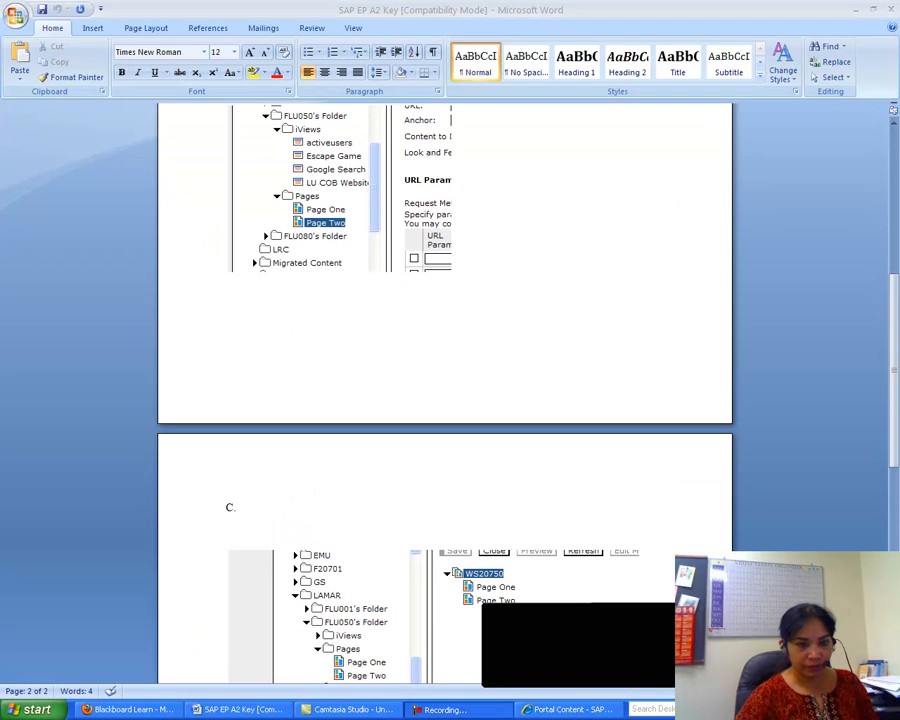